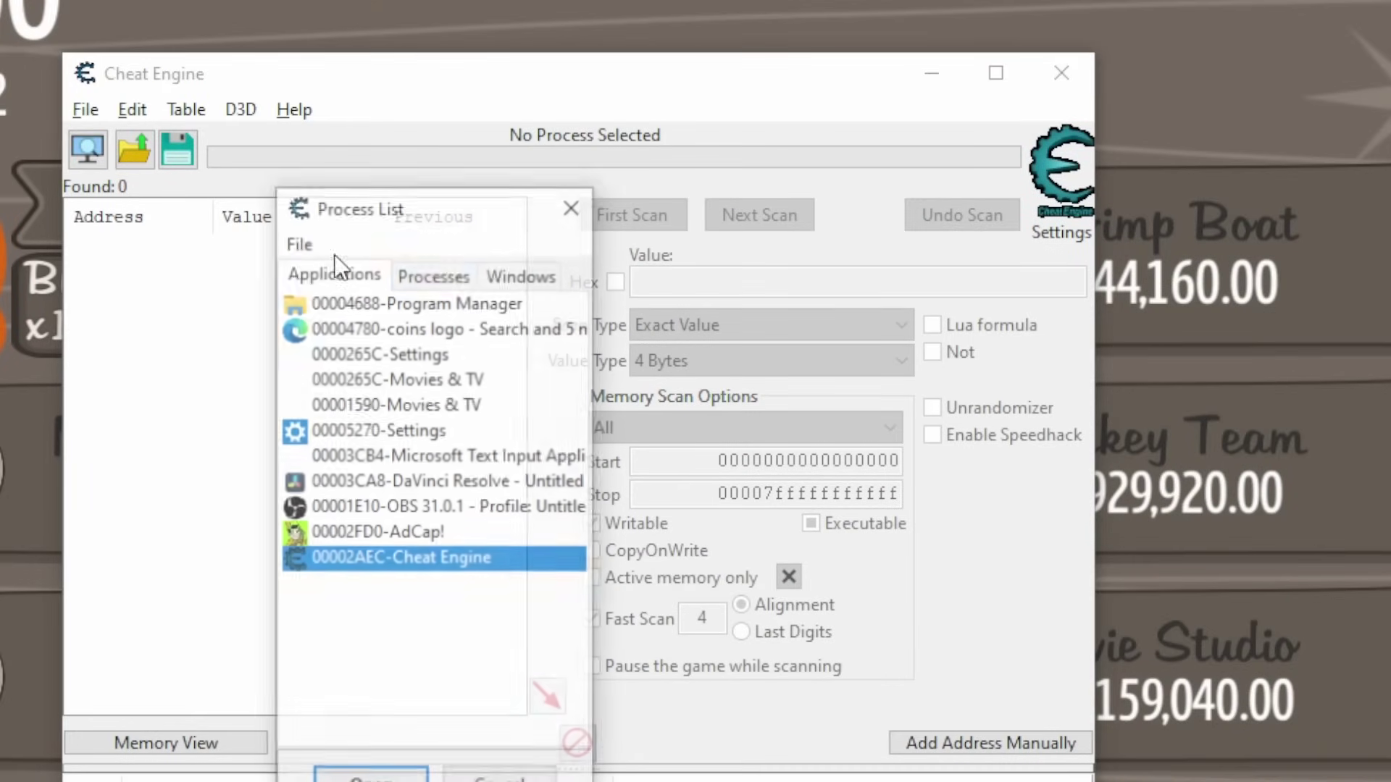
# Step: Select the AdCap! game process in the Process List
pyautogui.click(380, 534)
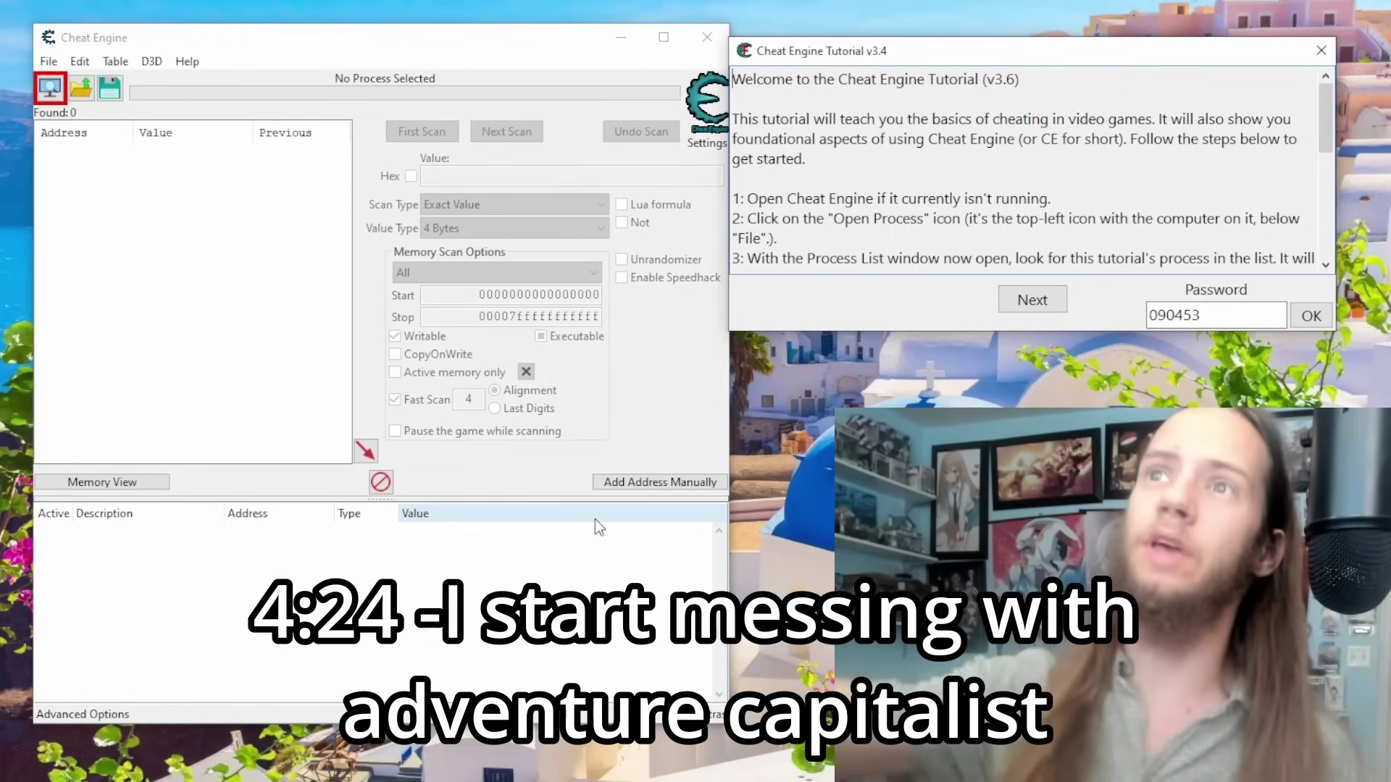
# Step: Move the tutorial to Step 2, read the change-health-to-1000 task, and take one hit to 95
pyautogui.click(1326, 313)
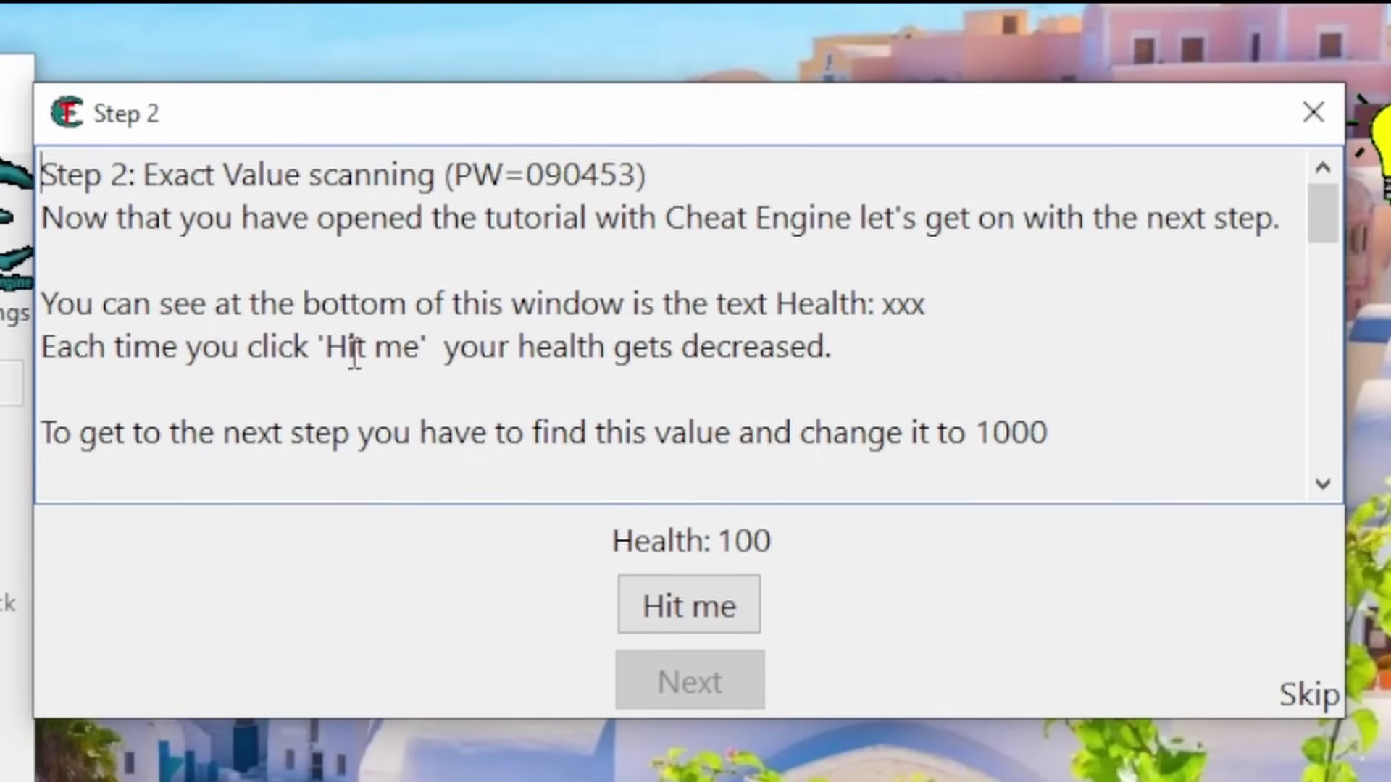
pyautogui.moveTo(1078, 426); pyautogui.dragTo(587, 419)
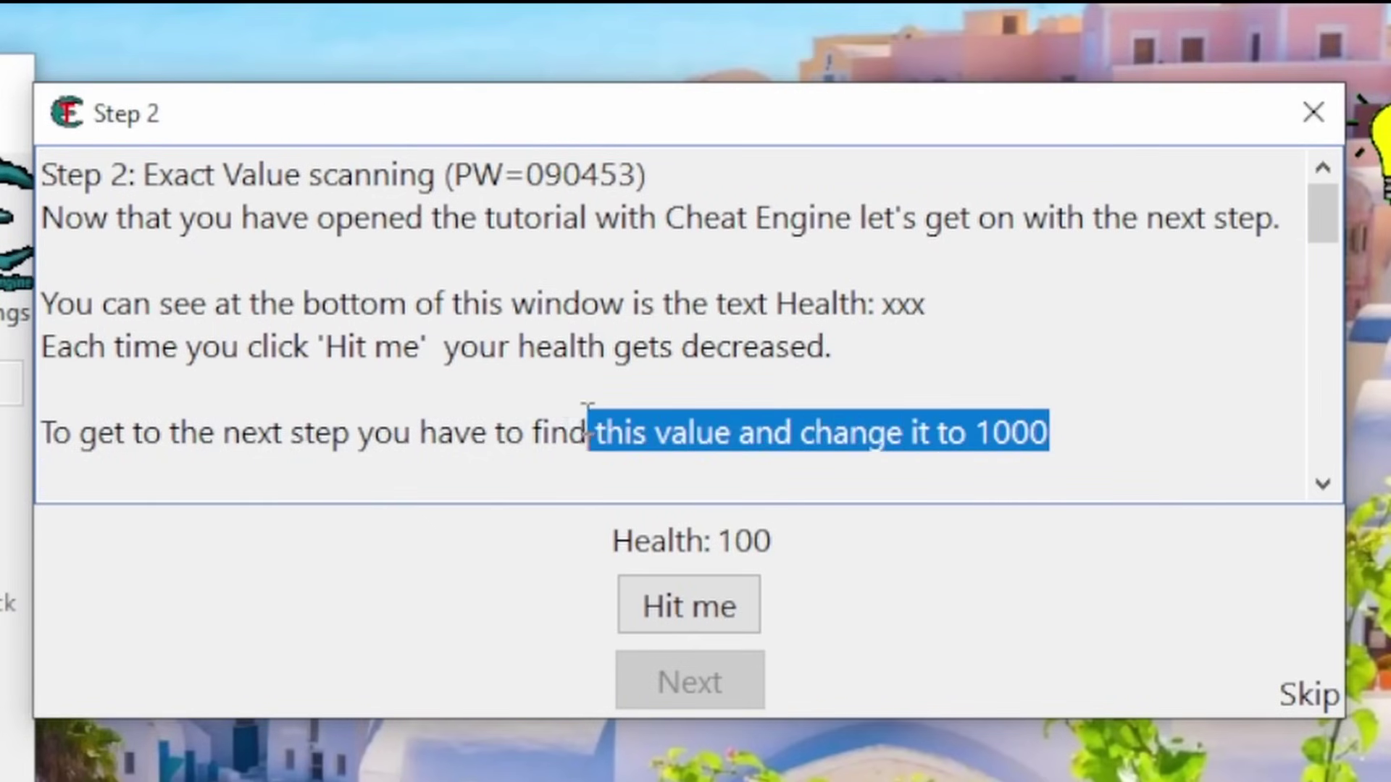
pyautogui.click(645, 433)
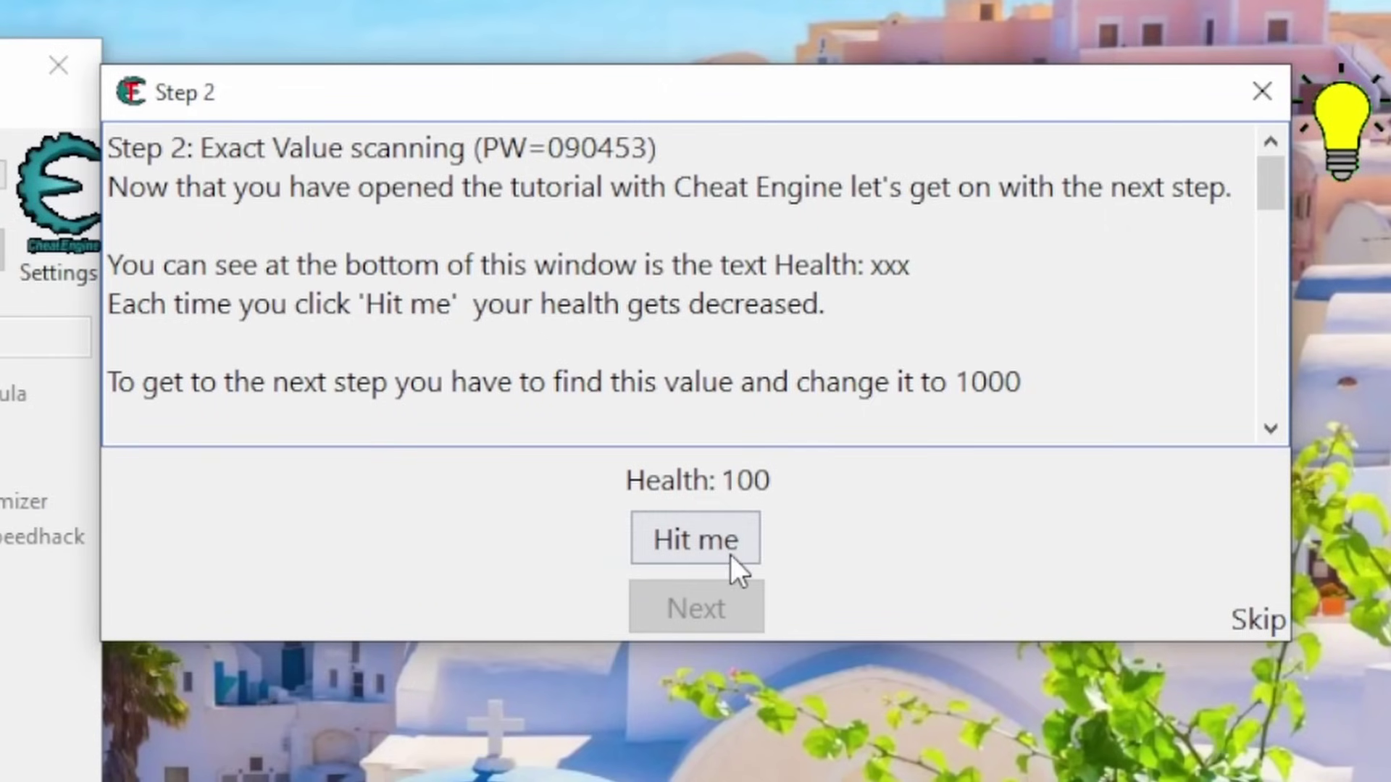
pyautogui.click(691, 550)
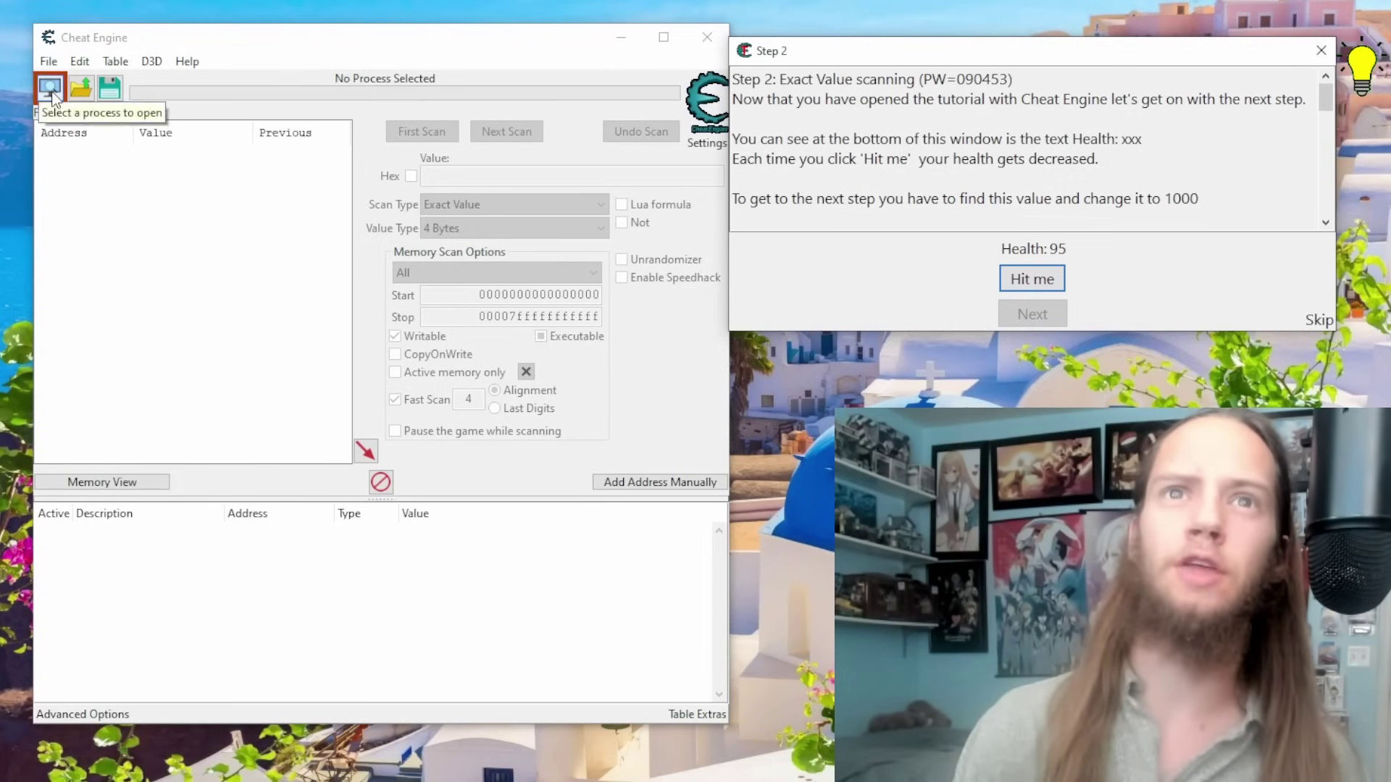
# Step: Attach to Tutorial-x86_64 and first-scan All value types for 95, finding 9 addresses
pyautogui.click(49, 88)
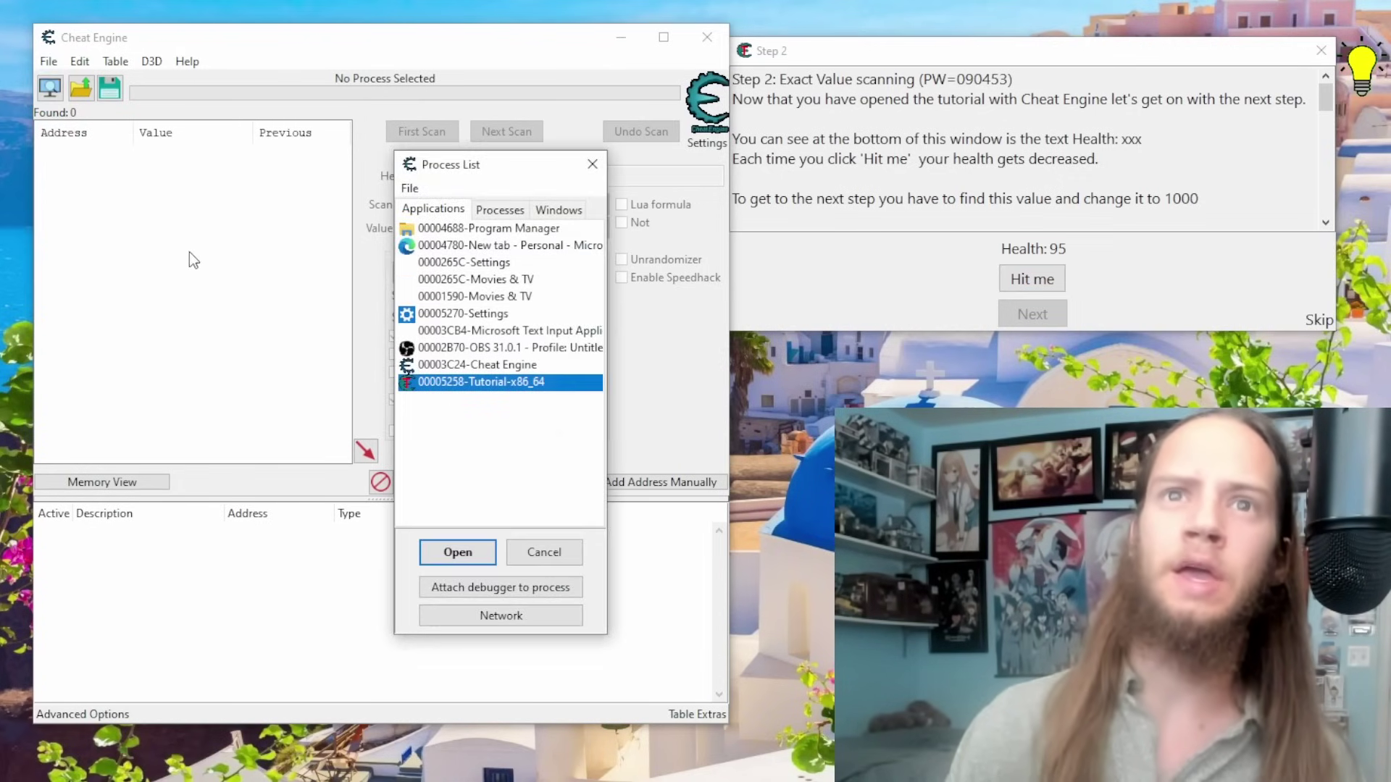
pyautogui.click(472, 550)
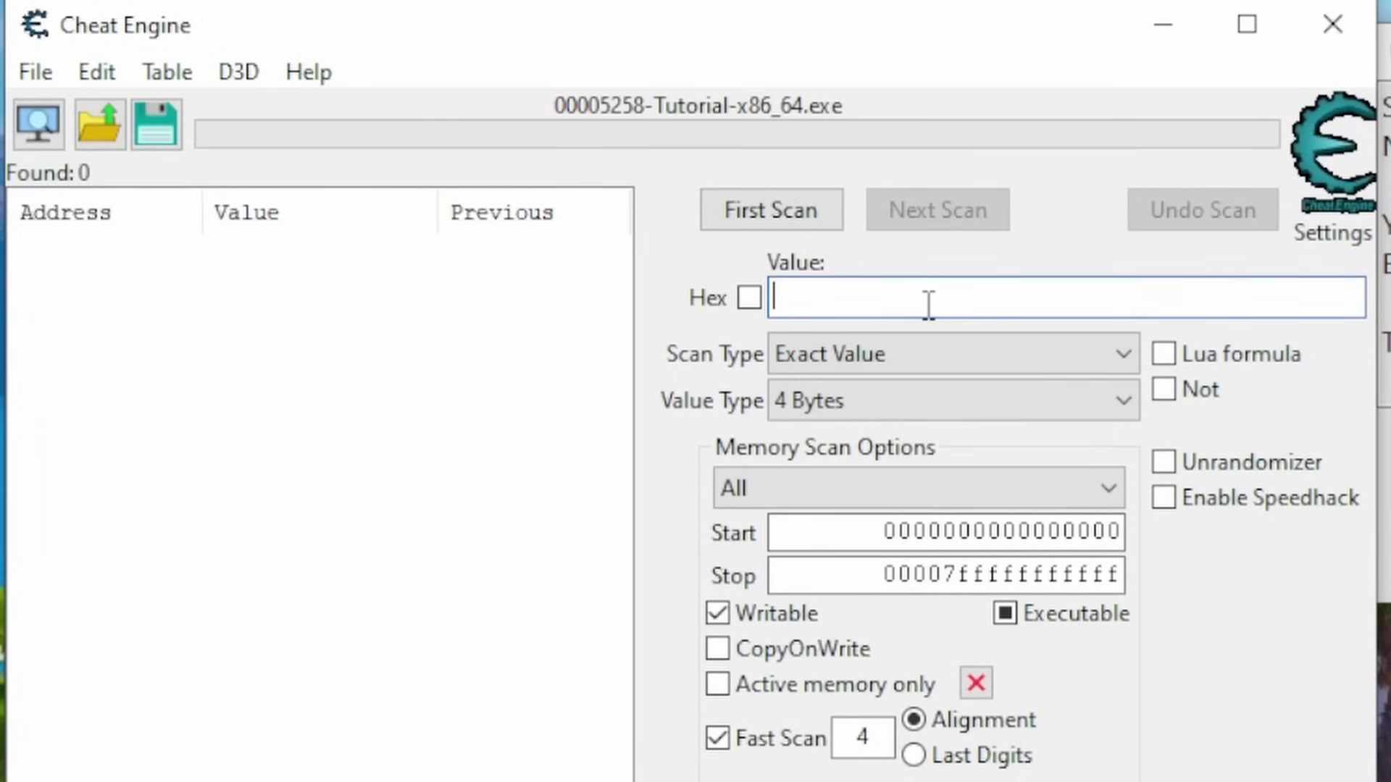
pyautogui.write('95')
pyautogui.click(901, 402)
pyautogui.click(852, 688)
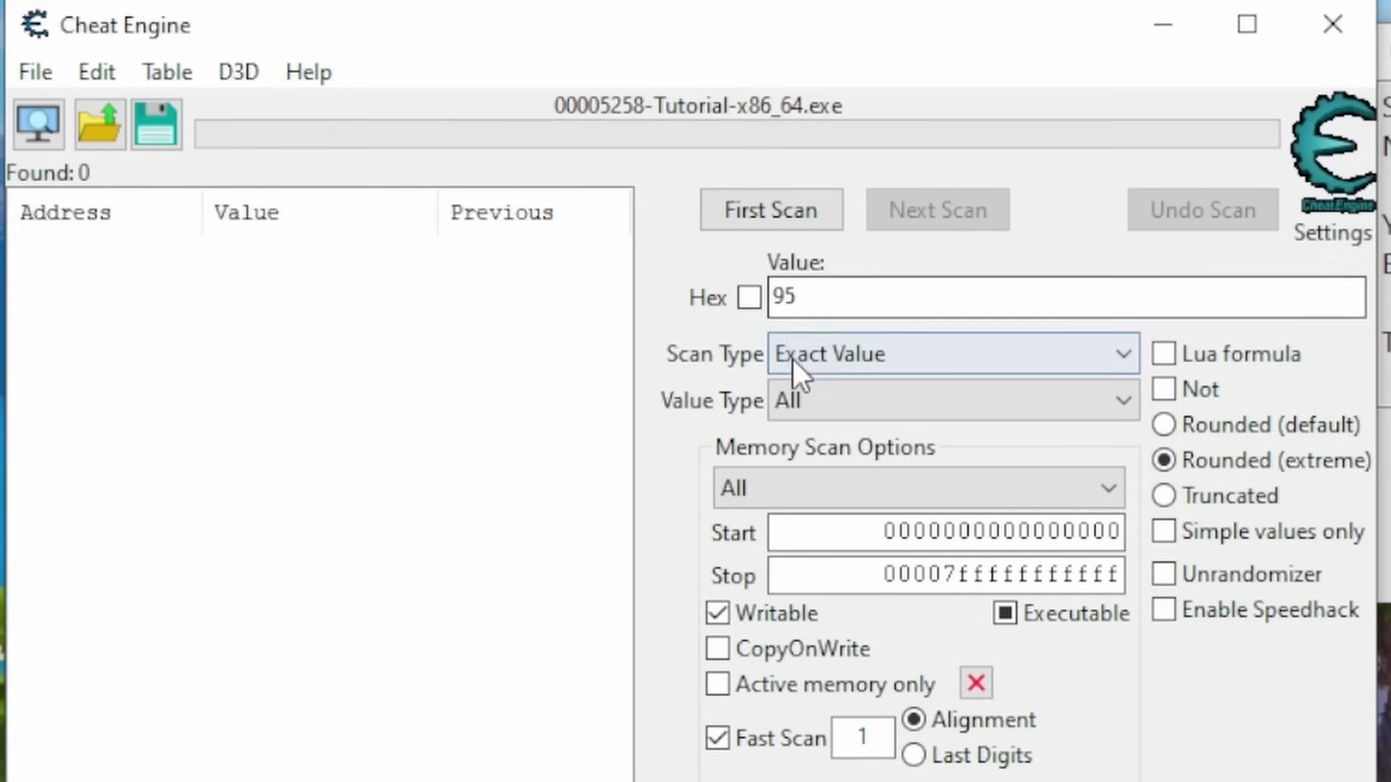
pyautogui.click(773, 225)
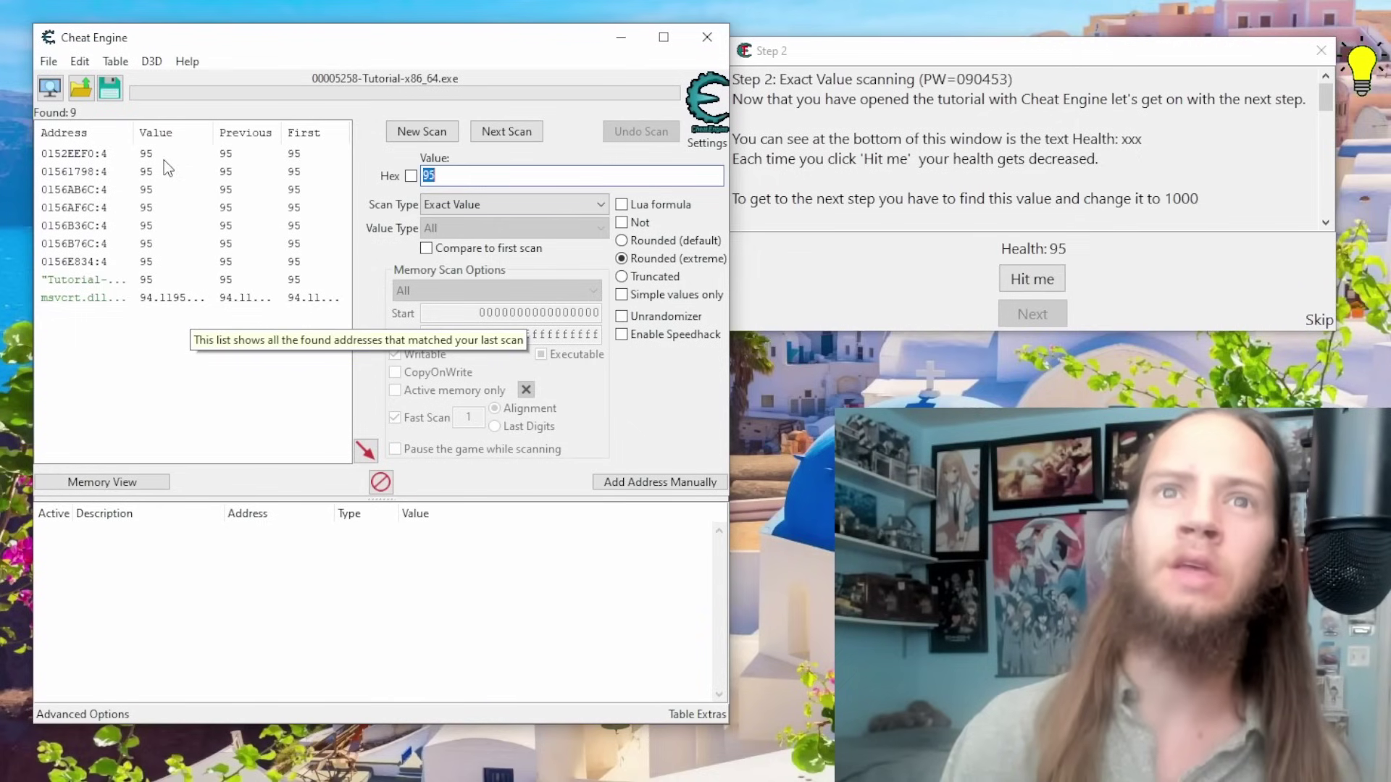
# Step: Take hits dropping Health to 91 and 87, picking the changed address 01561798
pyautogui.click(1016, 283)
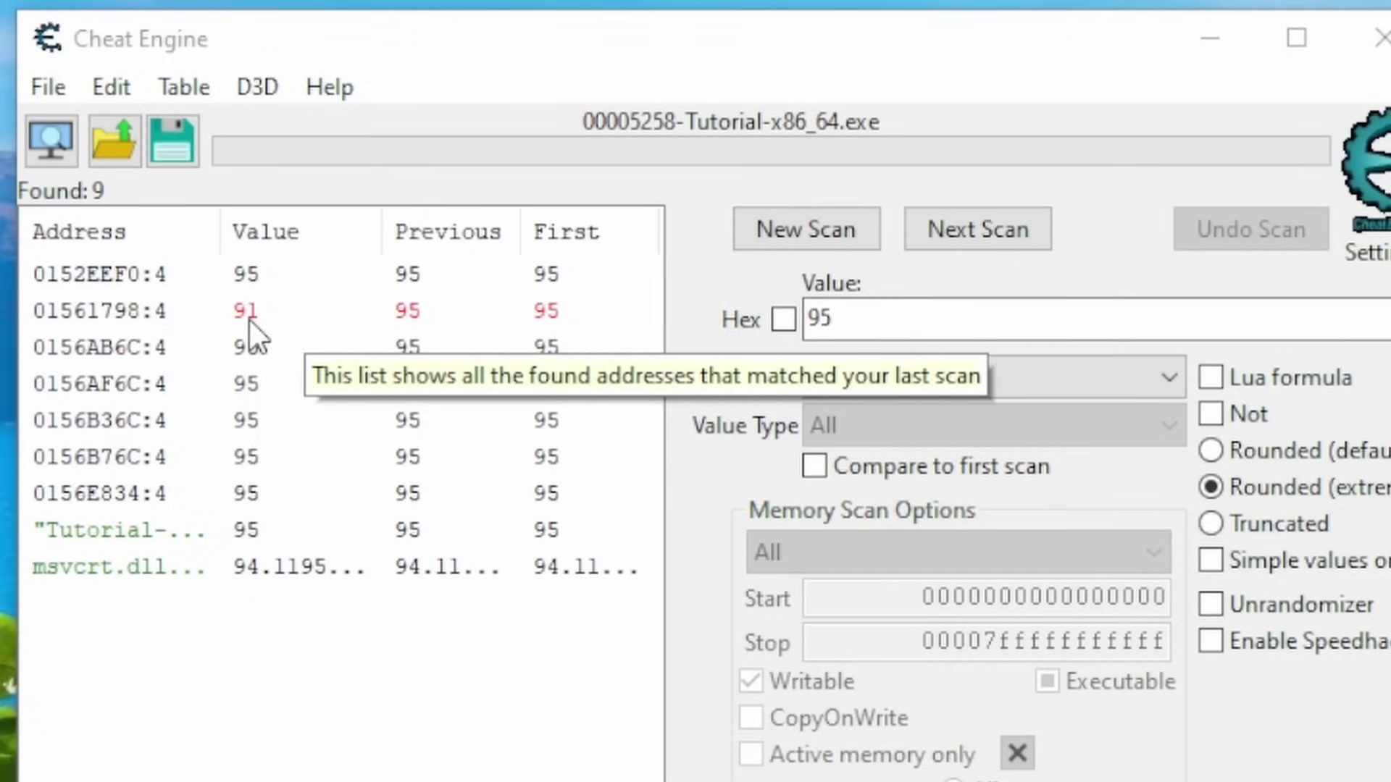
pyautogui.click(249, 319)
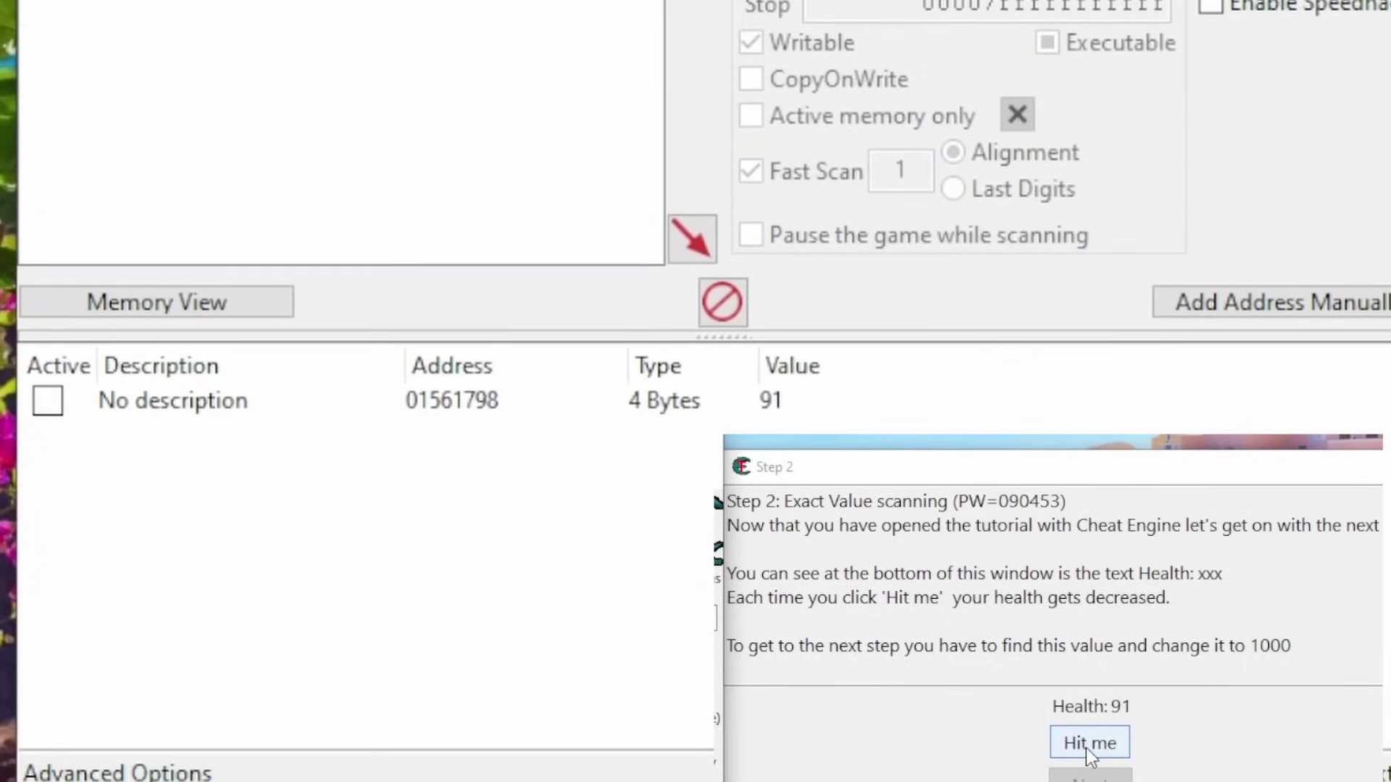
pyautogui.click(1087, 746)
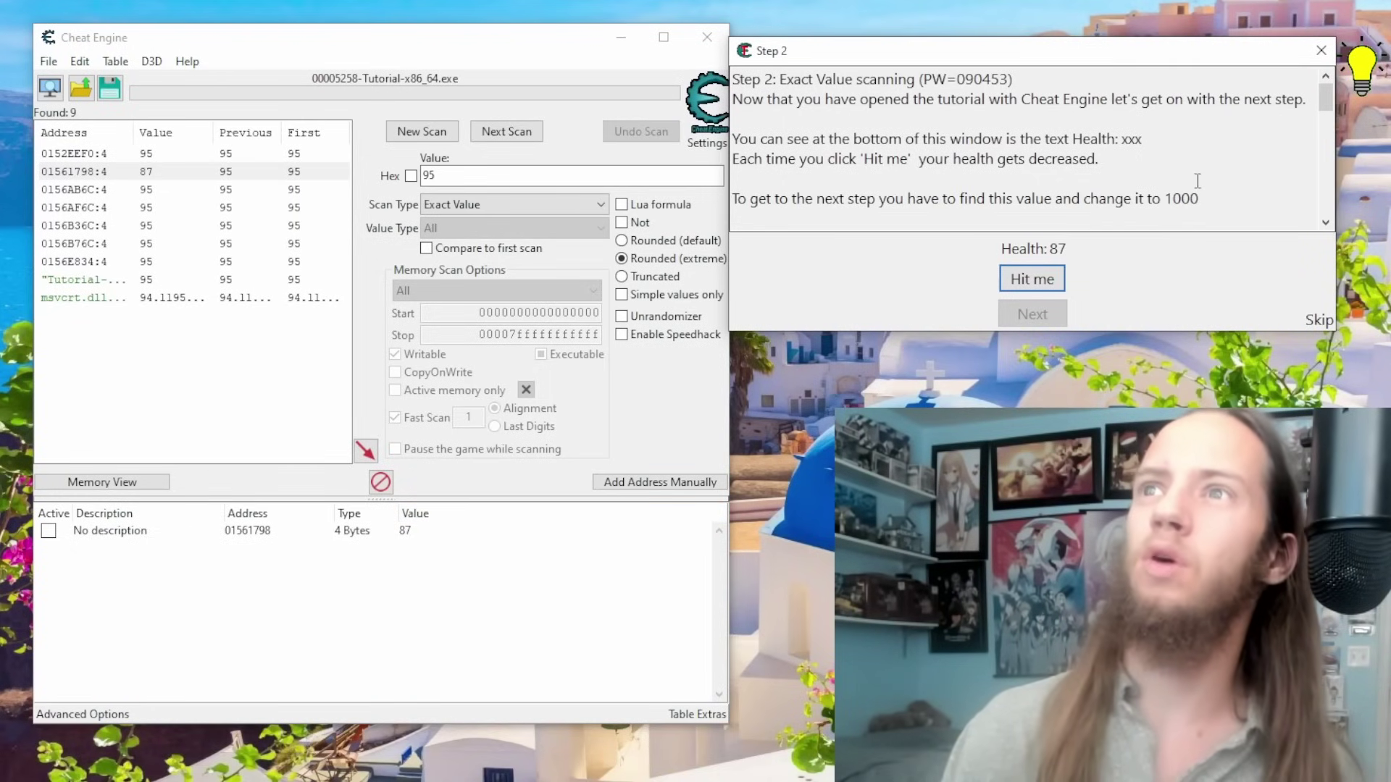
# Step: Set the saved health entry to 1000, then take a hit so Health reads 998
pyautogui.click(415, 531)
pyautogui.doubleClick(414, 531)
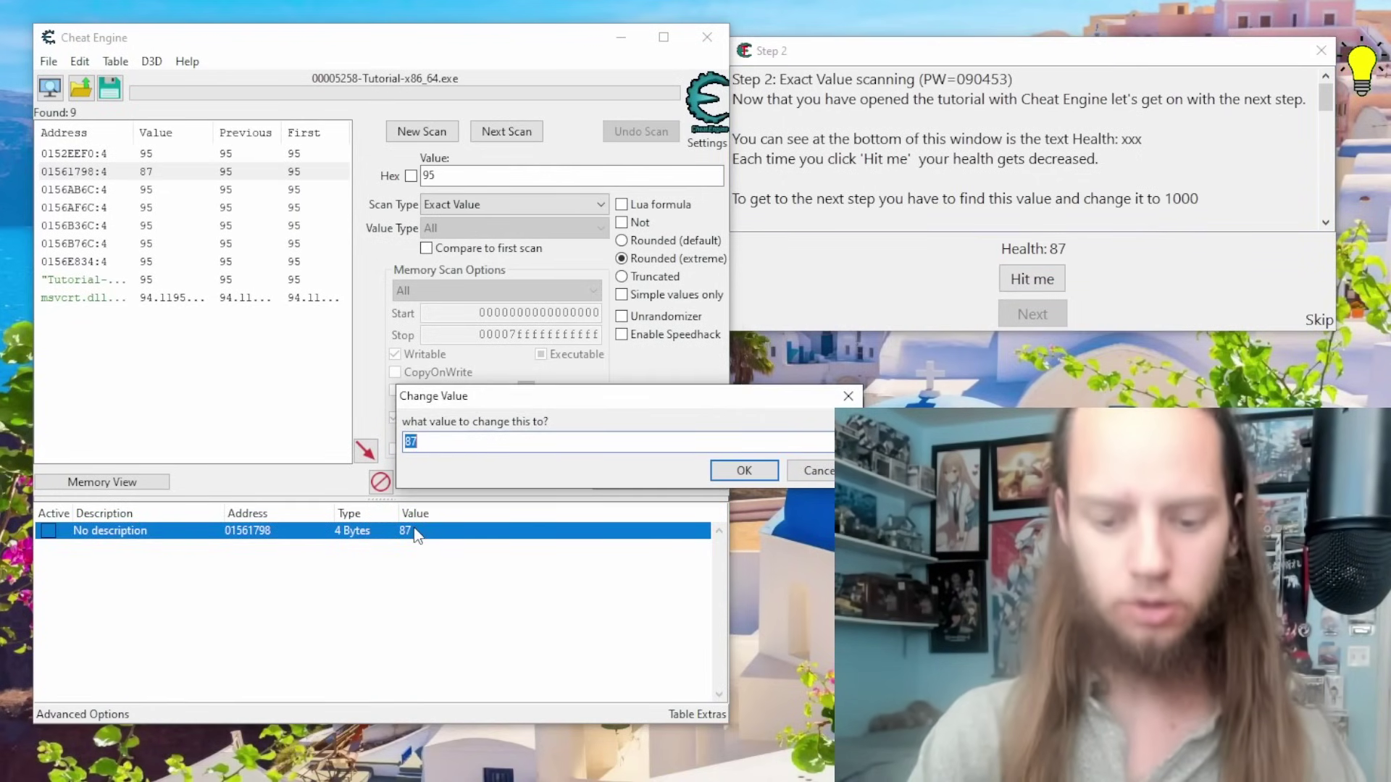
pyautogui.write('1000')
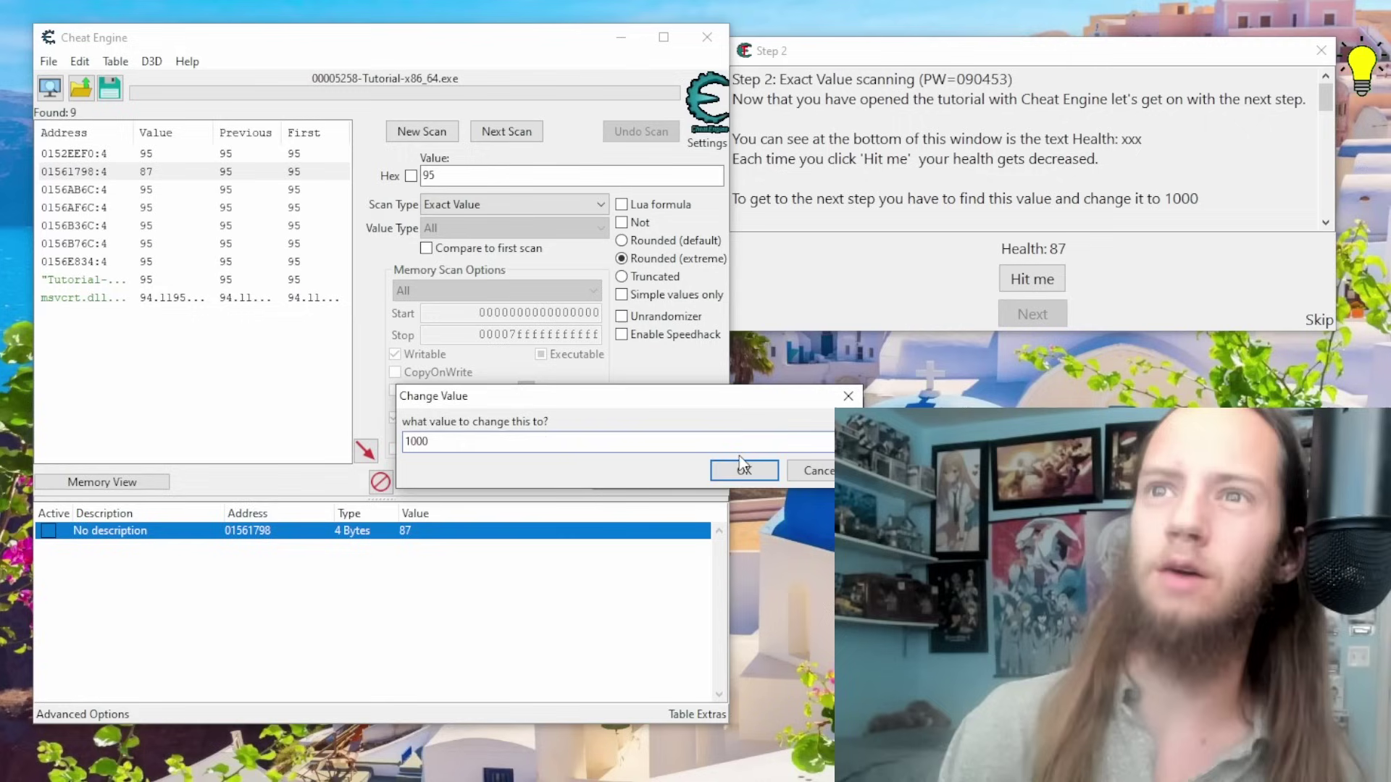
pyautogui.click(743, 470)
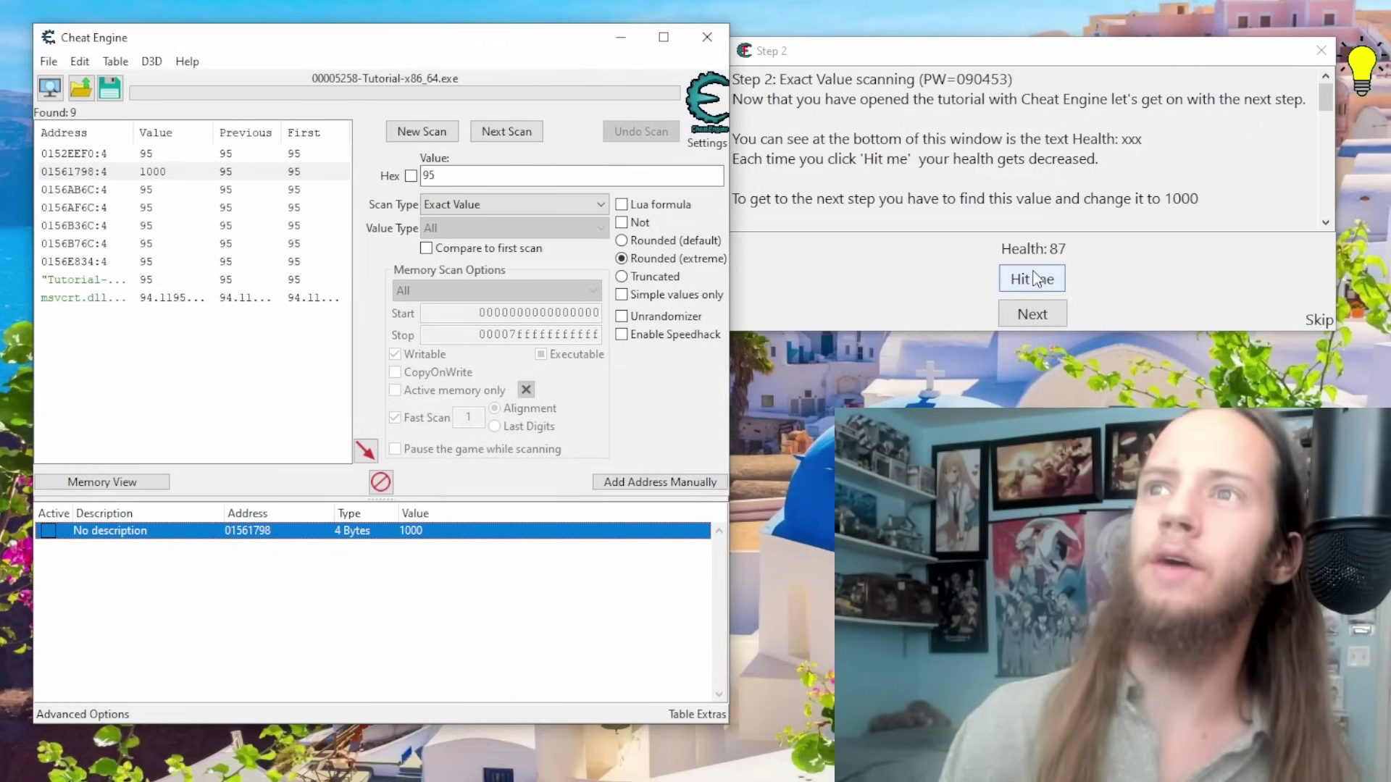
pyautogui.click(1022, 286)
pyautogui.click(1022, 287)
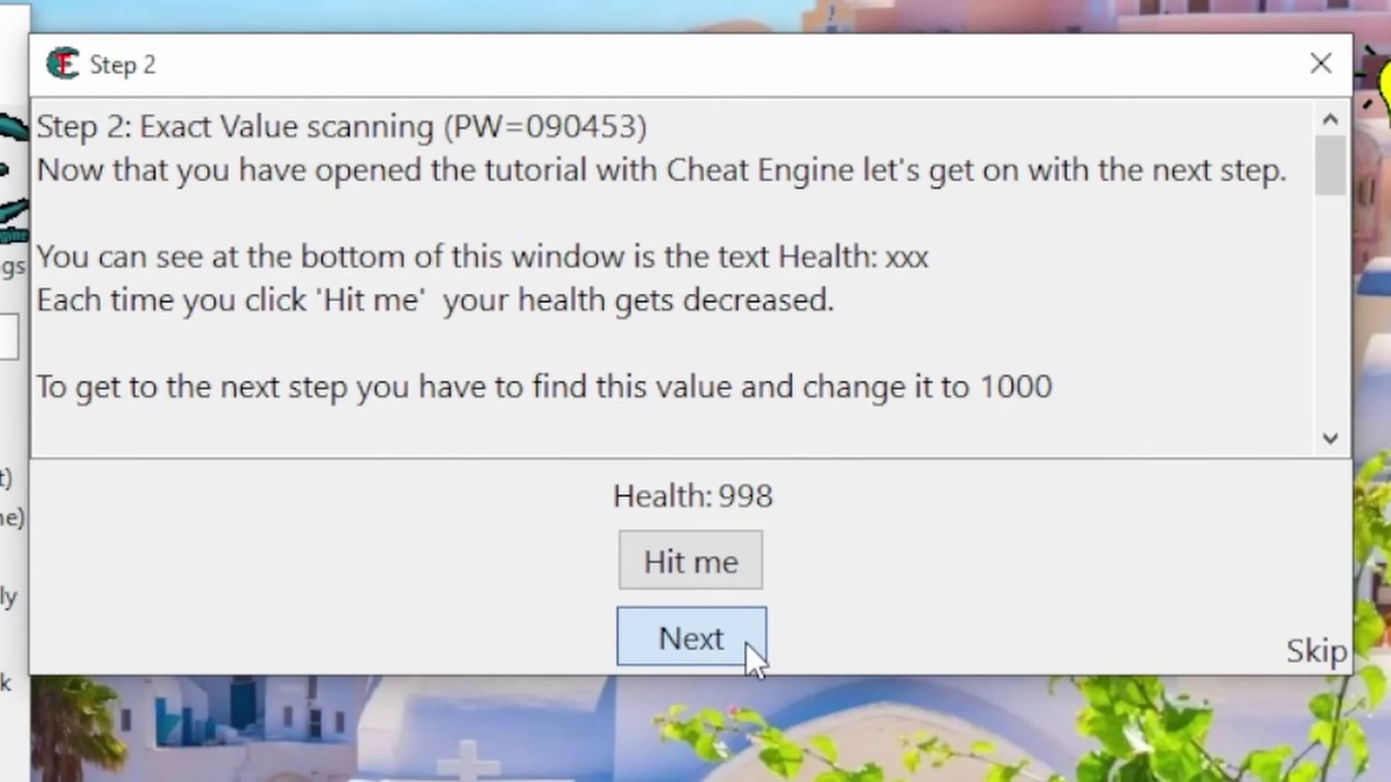
# Step: Advance the tutorial to Step 3 and review its 0-to-500 health range hint
pyautogui.click(1057, 316)
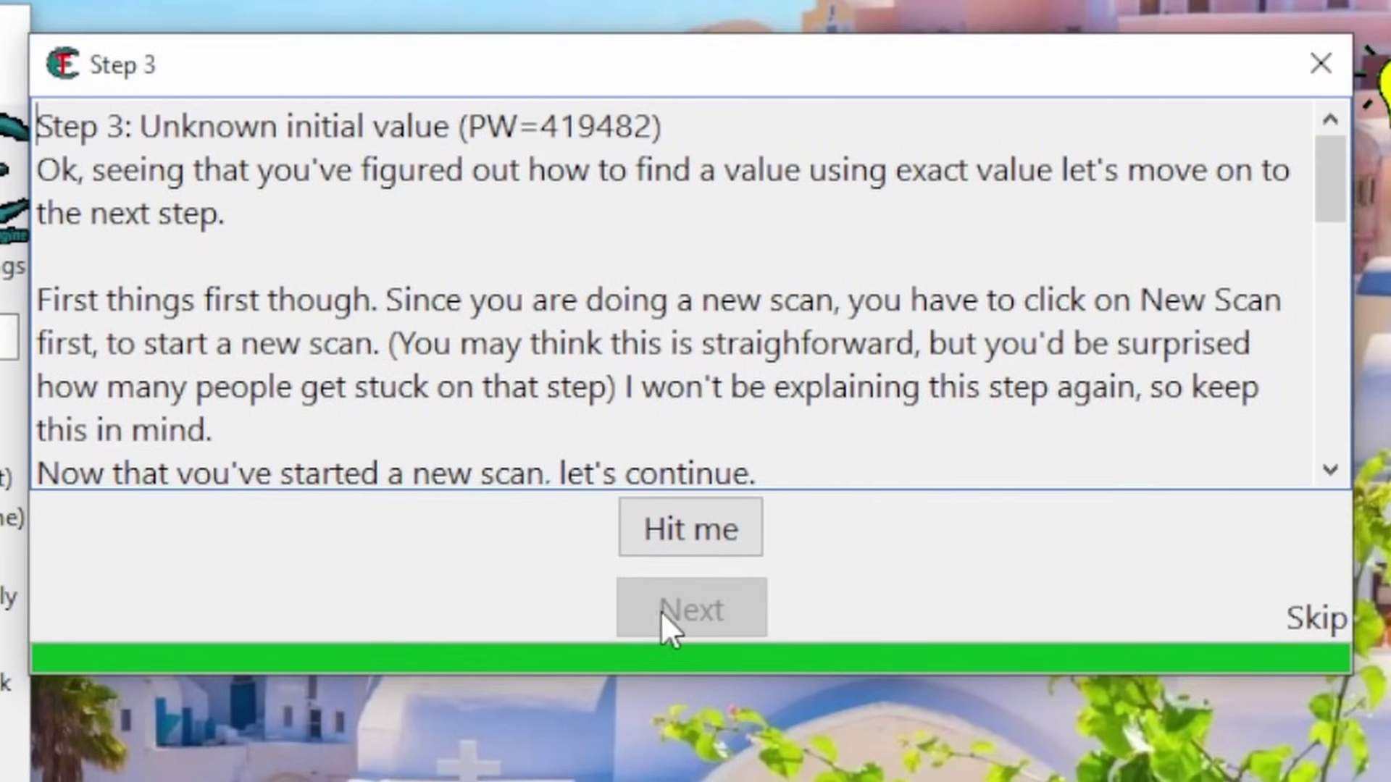
pyautogui.moveTo(1333, 181)
pyautogui.mouseDown()
pyautogui.moveTo(1341, 201)
pyautogui.moveTo(1256, 536)
pyautogui.mouseUp()
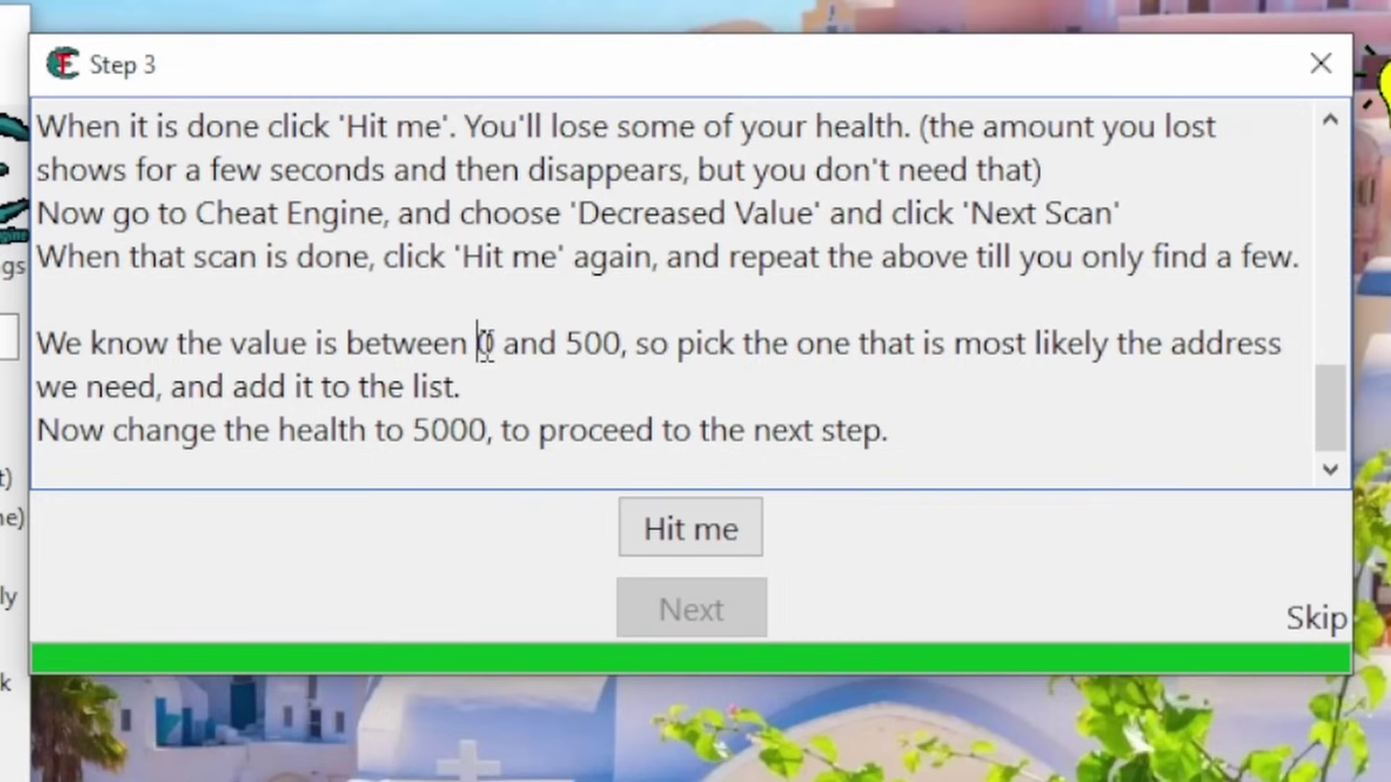
pyautogui.moveTo(478, 347); pyautogui.dragTo(549, 355)
pyautogui.click(602, 340)
pyautogui.moveTo(622, 342); pyautogui.dragTo(512, 347)
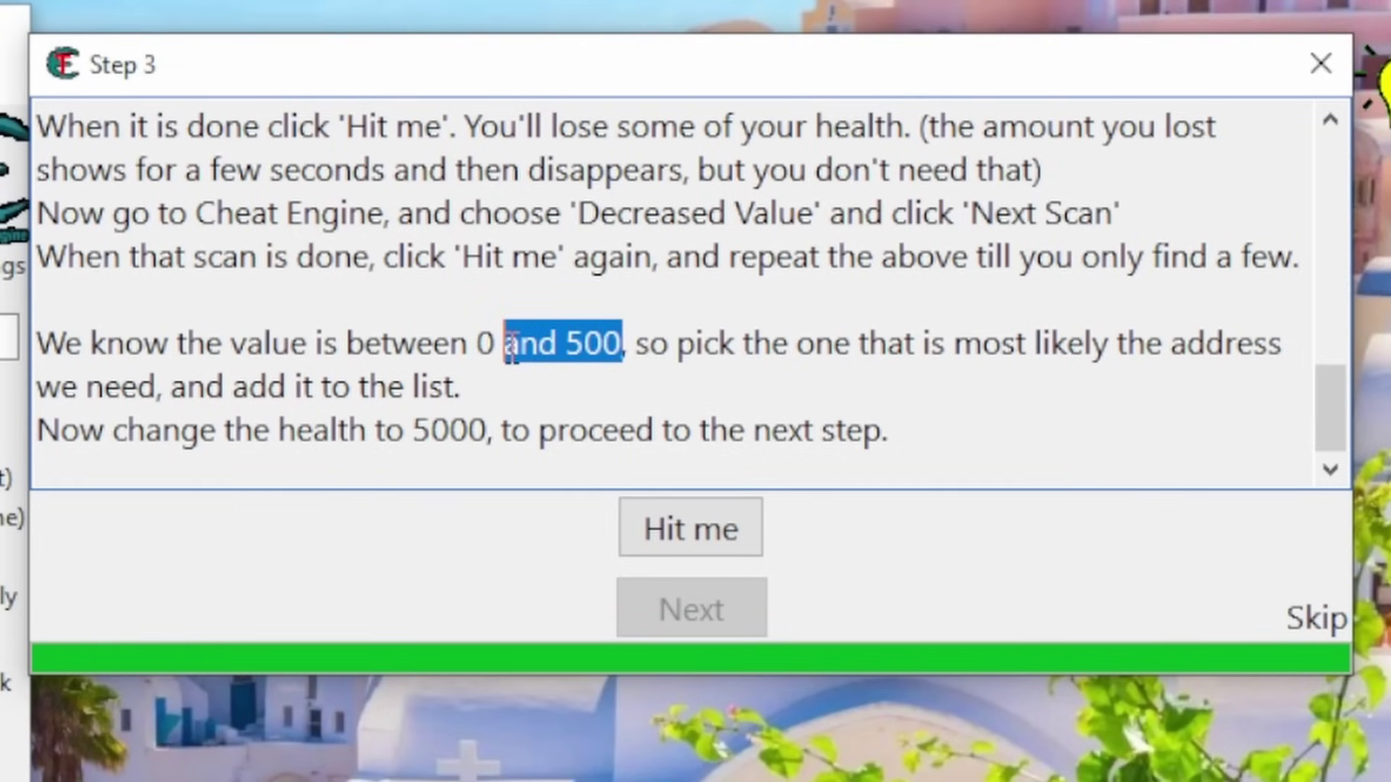
# Step: Run a fresh 'Smaller than' scan for 501, finding 1,349,426 addresses
pyautogui.hotkey('alt', 'Tab')
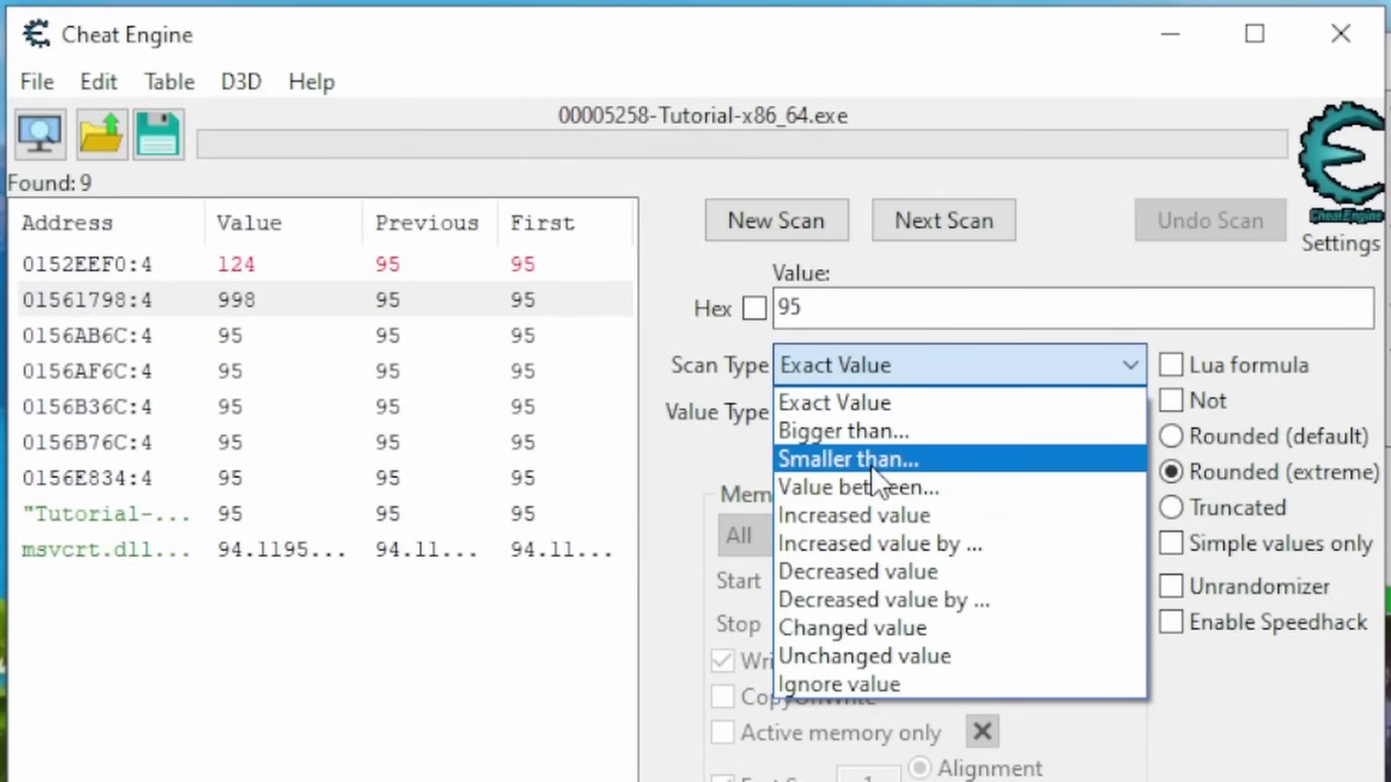
pyautogui.click(871, 465)
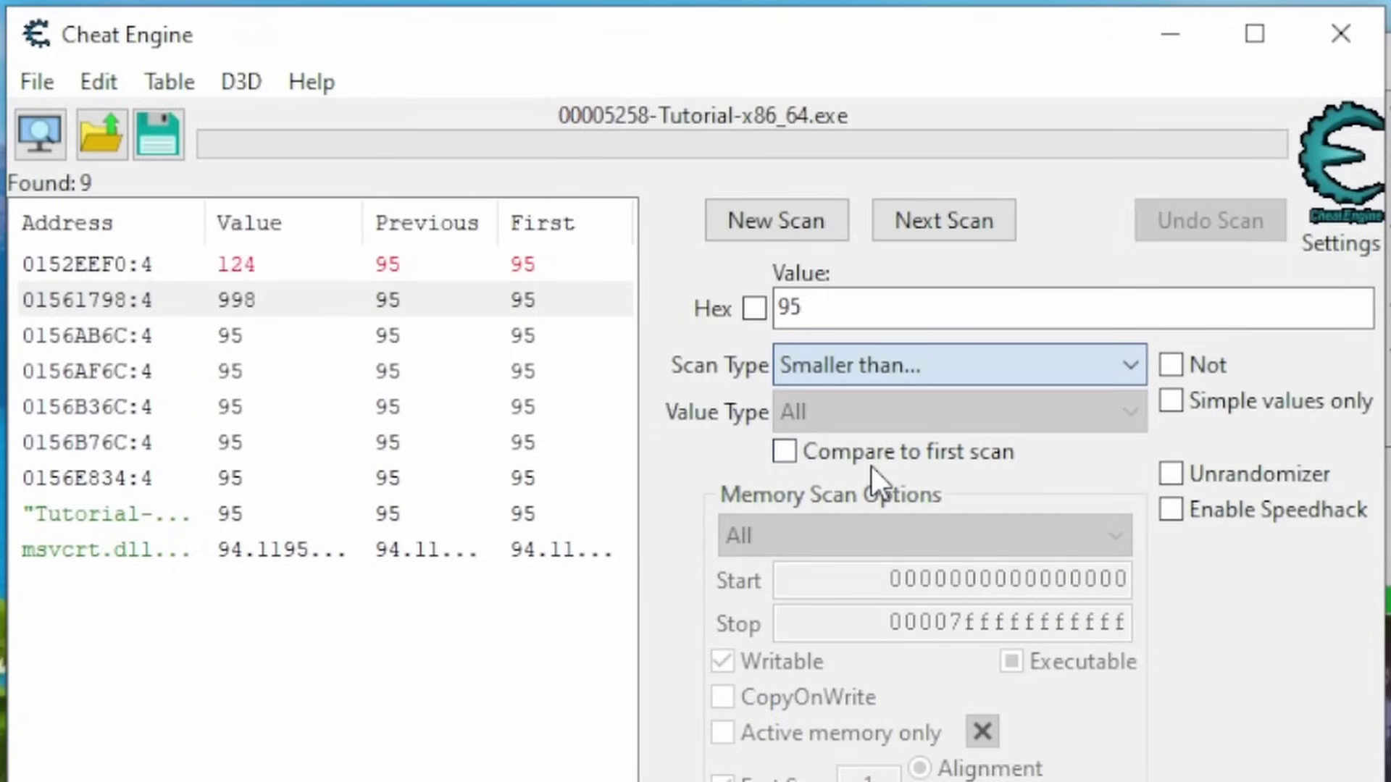
pyautogui.write('501')
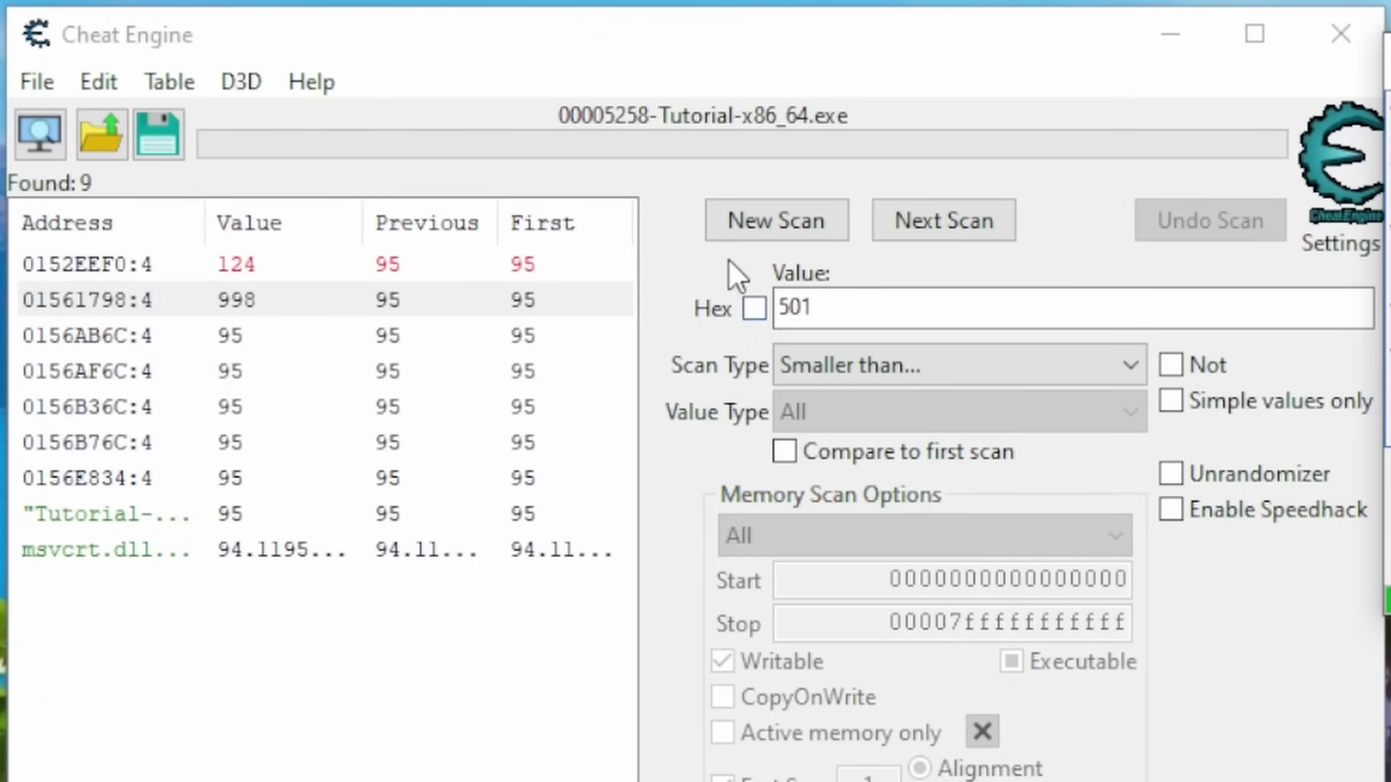
pyautogui.click(774, 232)
pyautogui.click(791, 227)
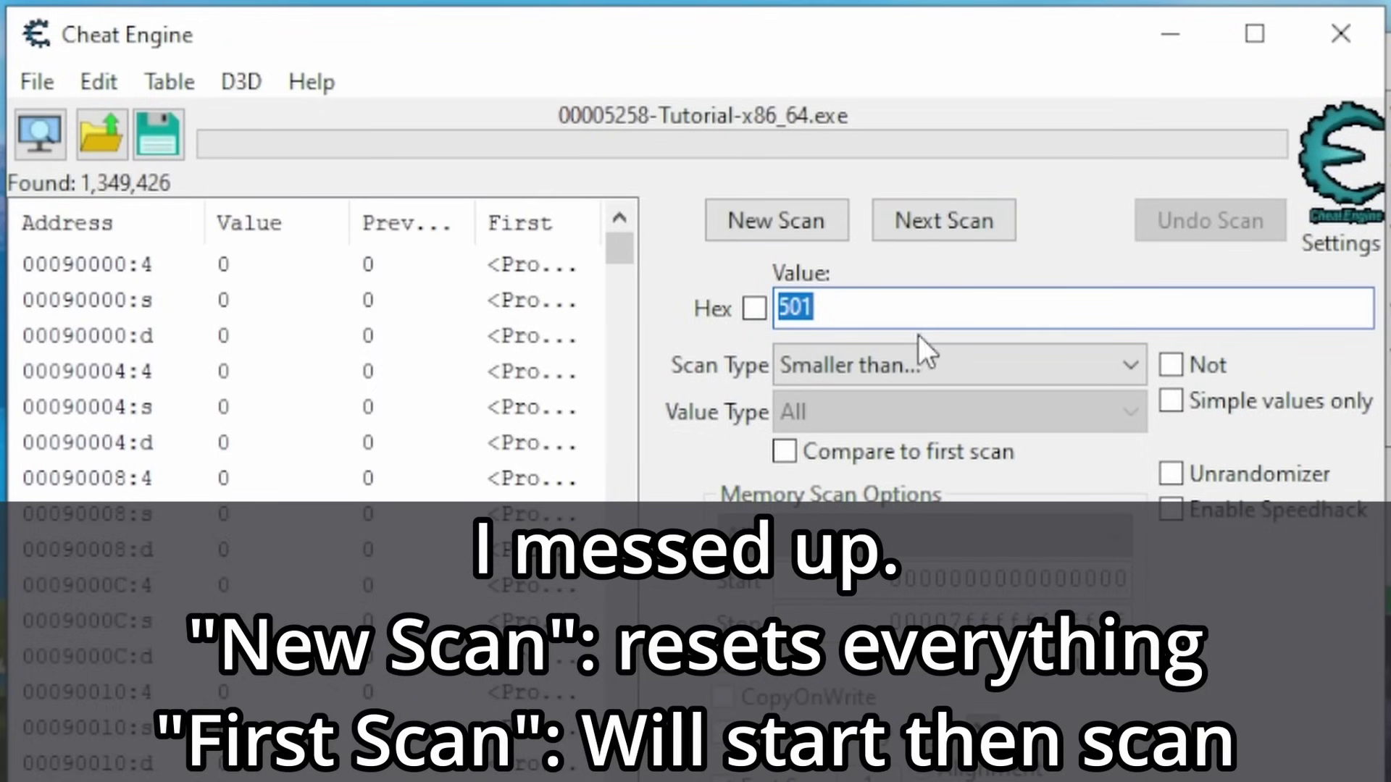
# Step: Run two Unchanged value rescans, then take a hit in the tutorial
pyautogui.click(903, 366)
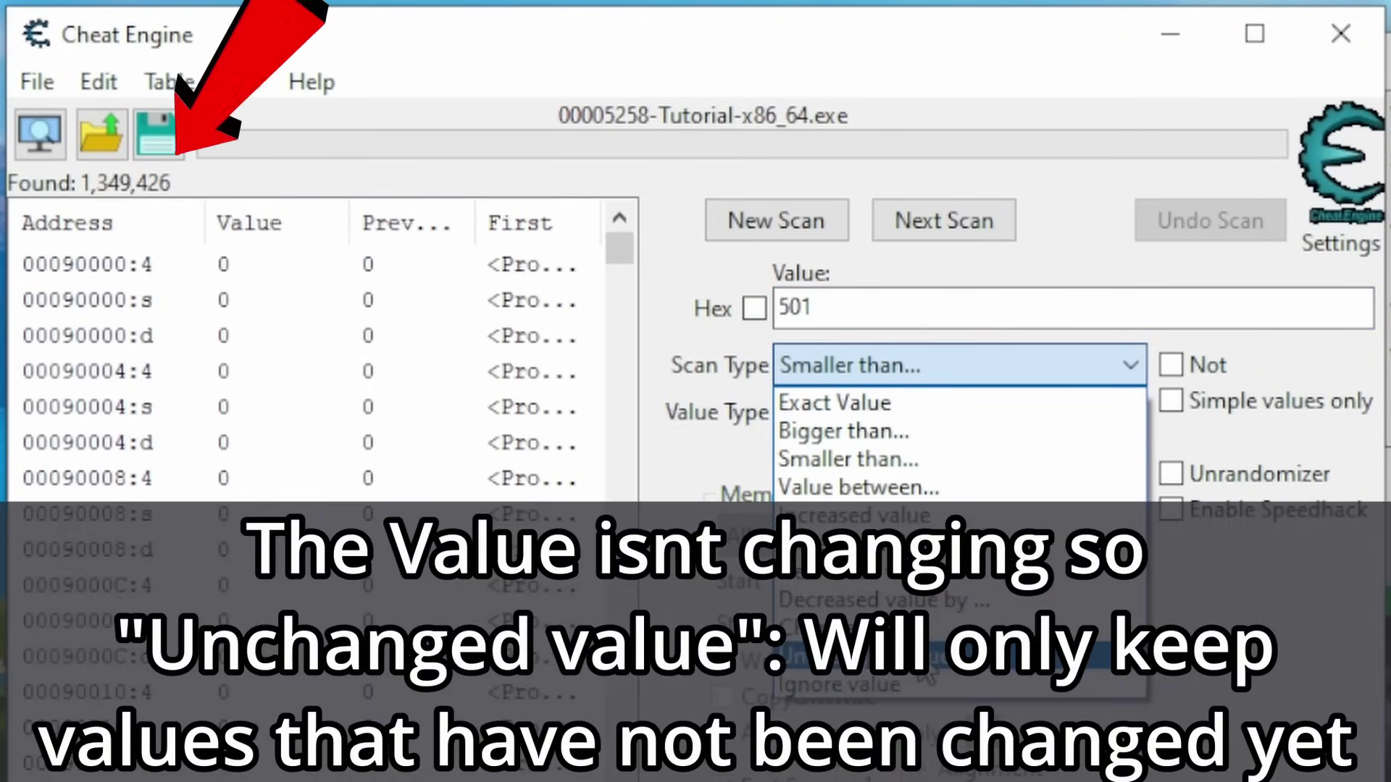
pyautogui.click(916, 656)
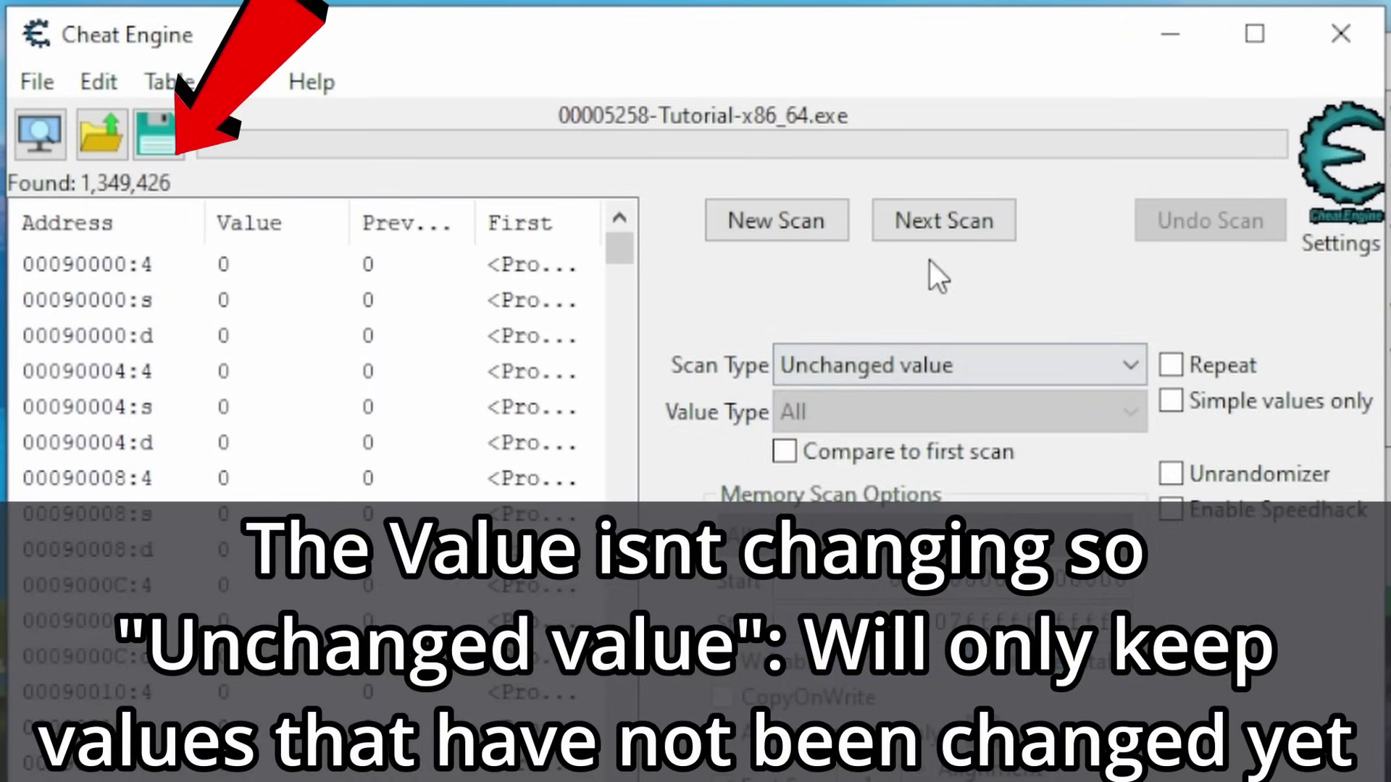
pyautogui.click(928, 236)
pyautogui.click(928, 236)
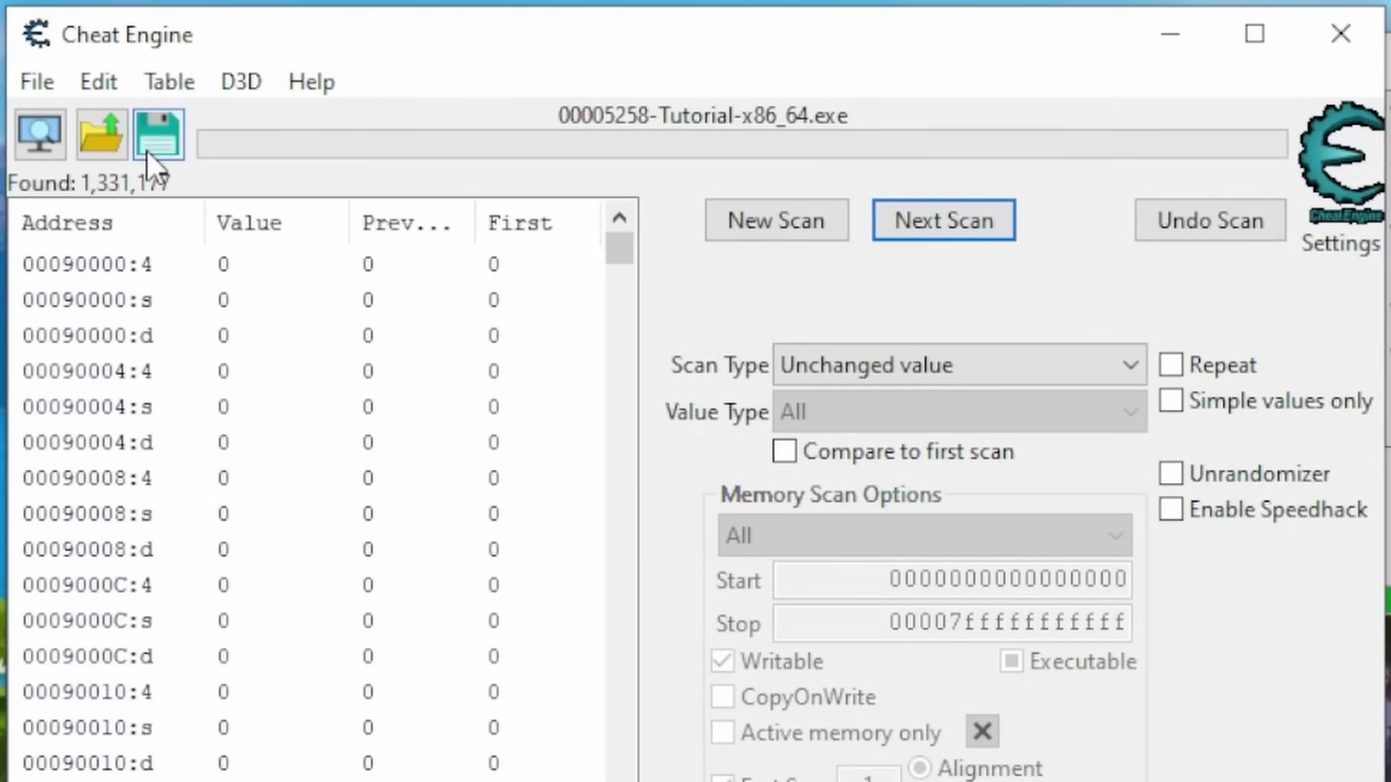
pyautogui.click(943, 364)
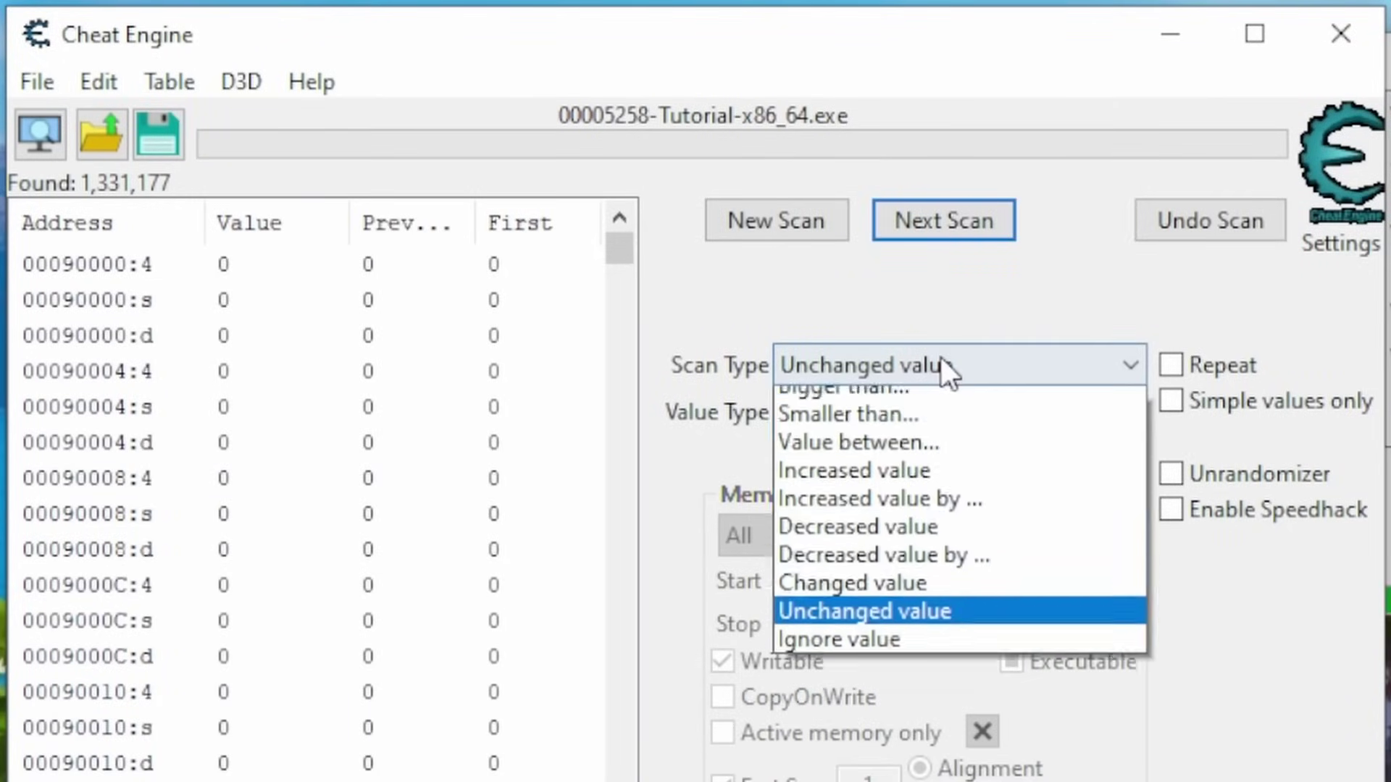
pyautogui.click(990, 356)
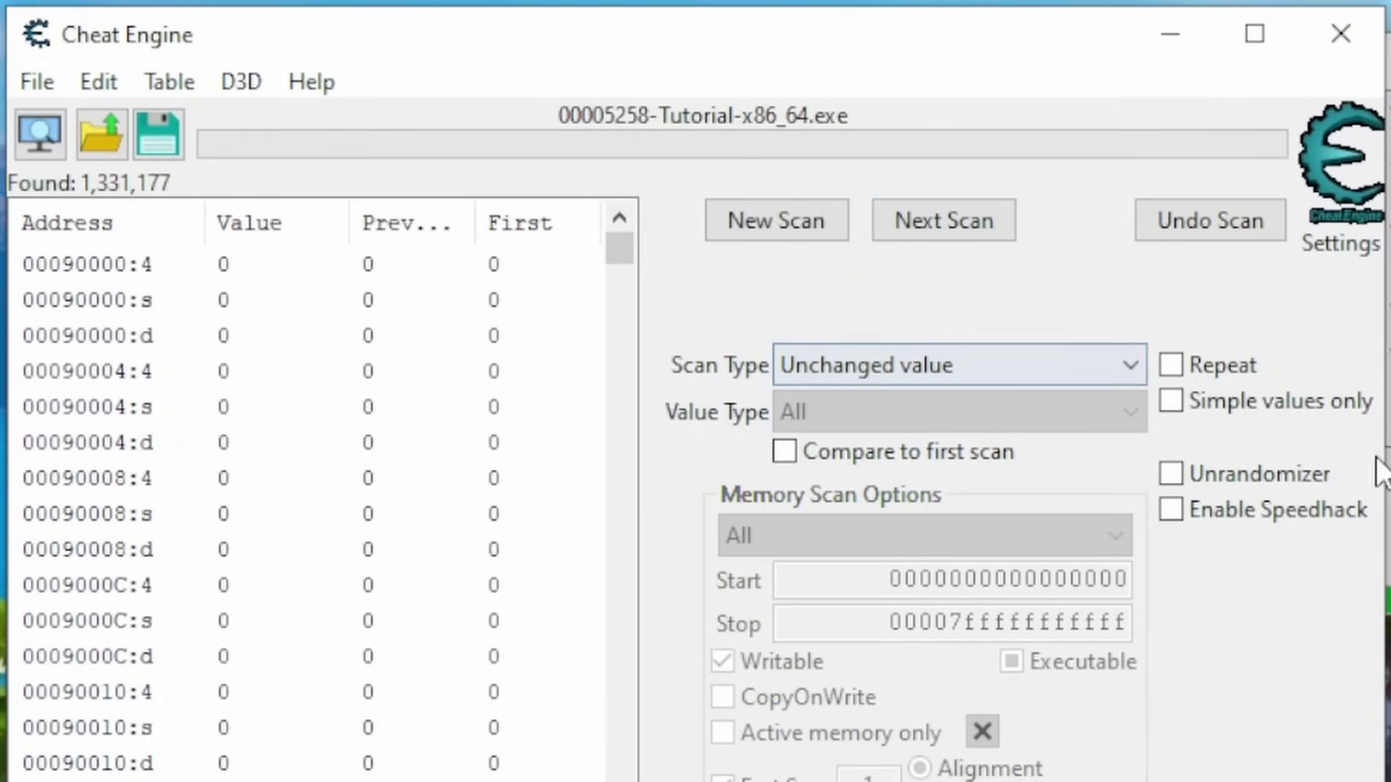
pyautogui.click(432, 780)
pyautogui.click(381, 673)
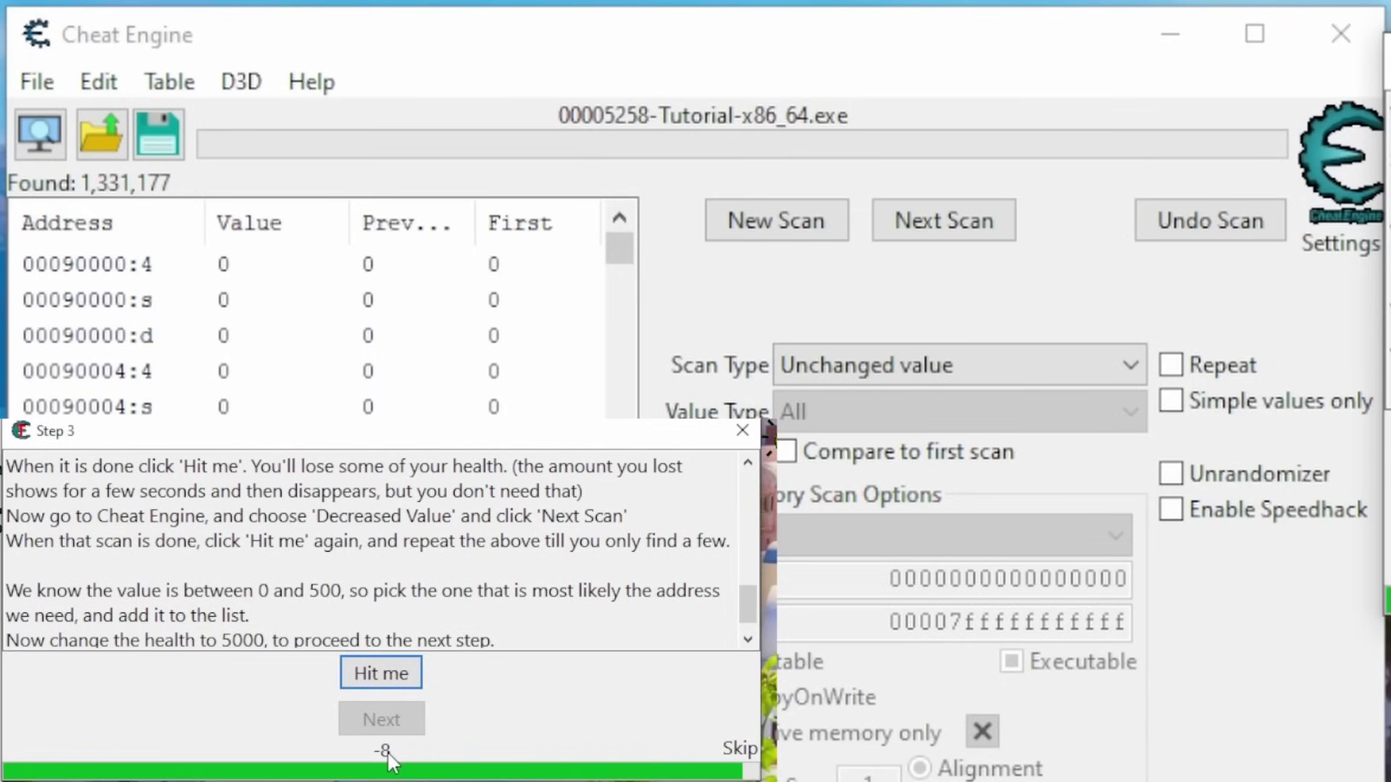
# Step: Rescan for Decreased value after each hit, narrowing results to 92, then 16, then 9
pyautogui.click(850, 360)
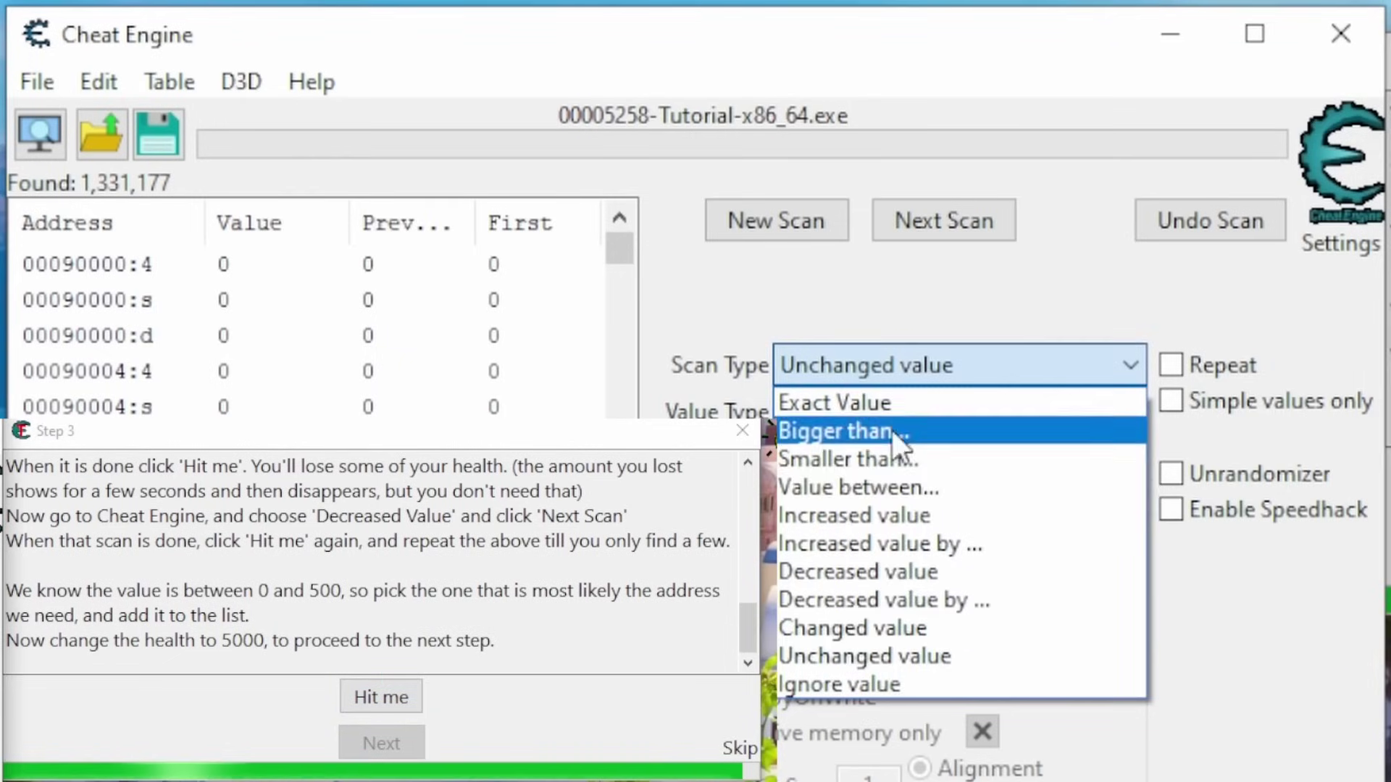
pyautogui.click(908, 568)
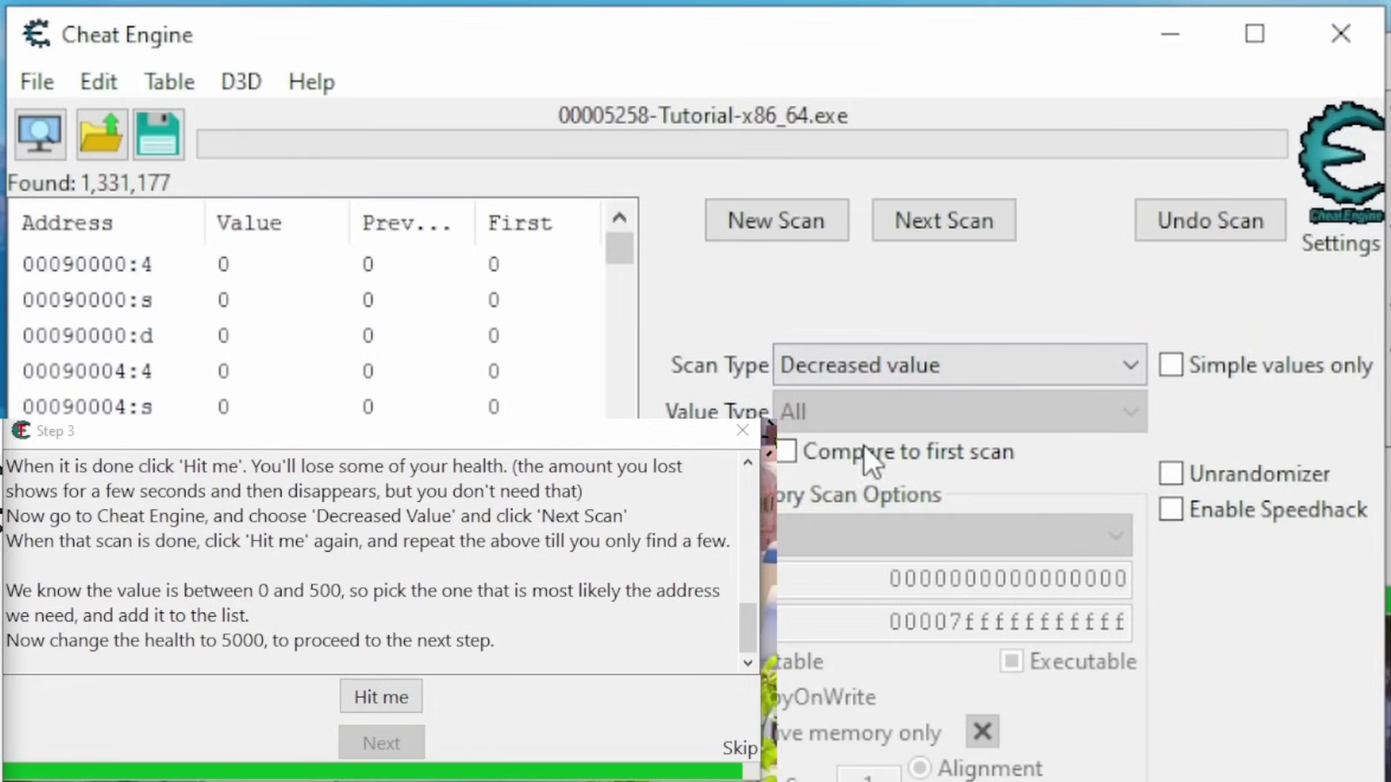
pyautogui.click(949, 221)
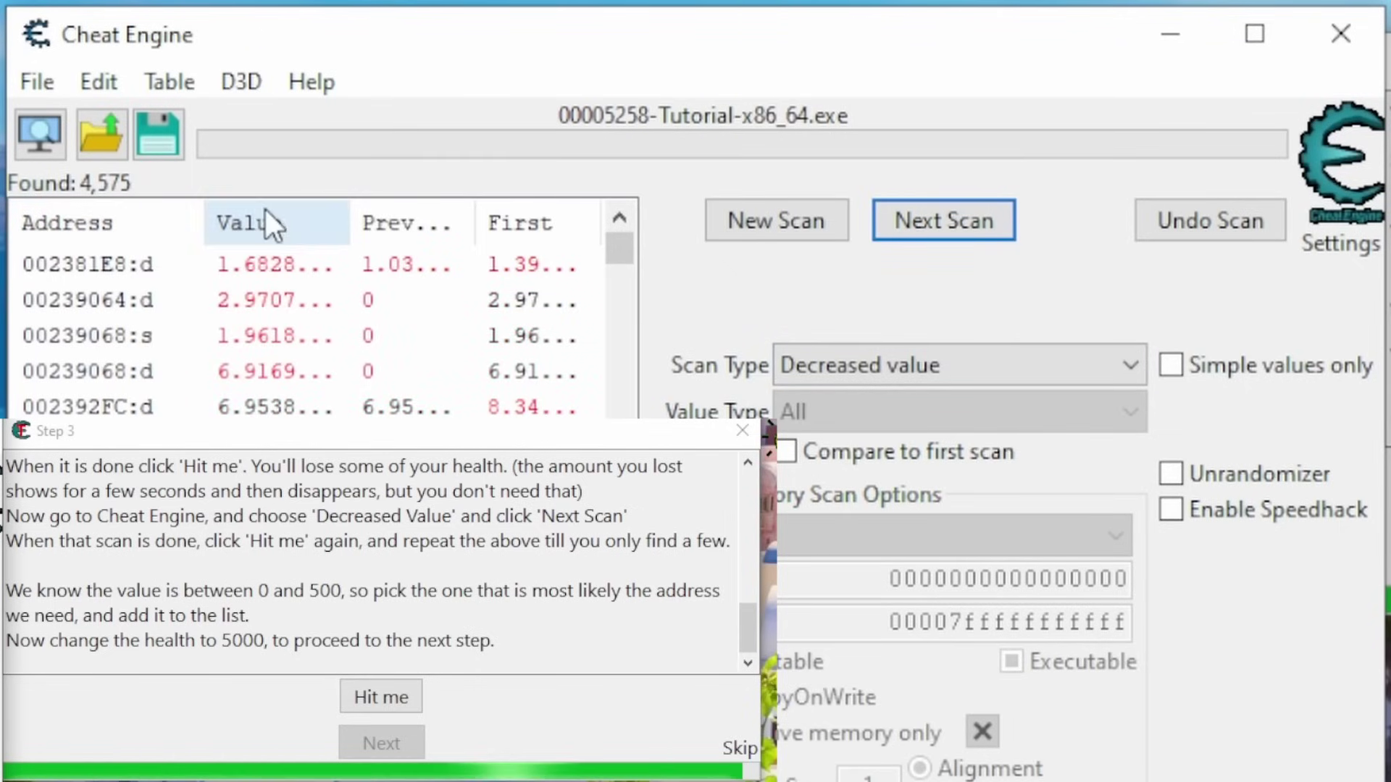
pyautogui.click(400, 697)
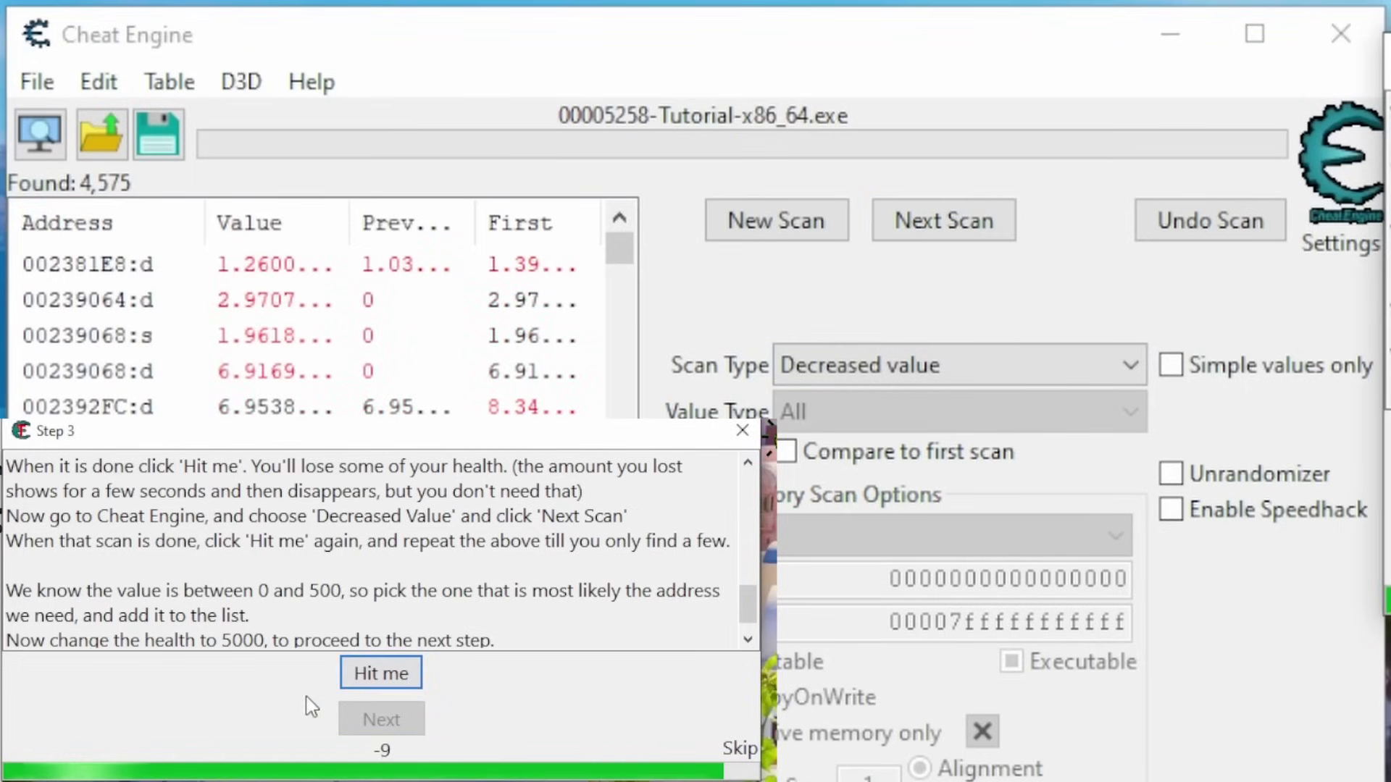
pyautogui.click(931, 225)
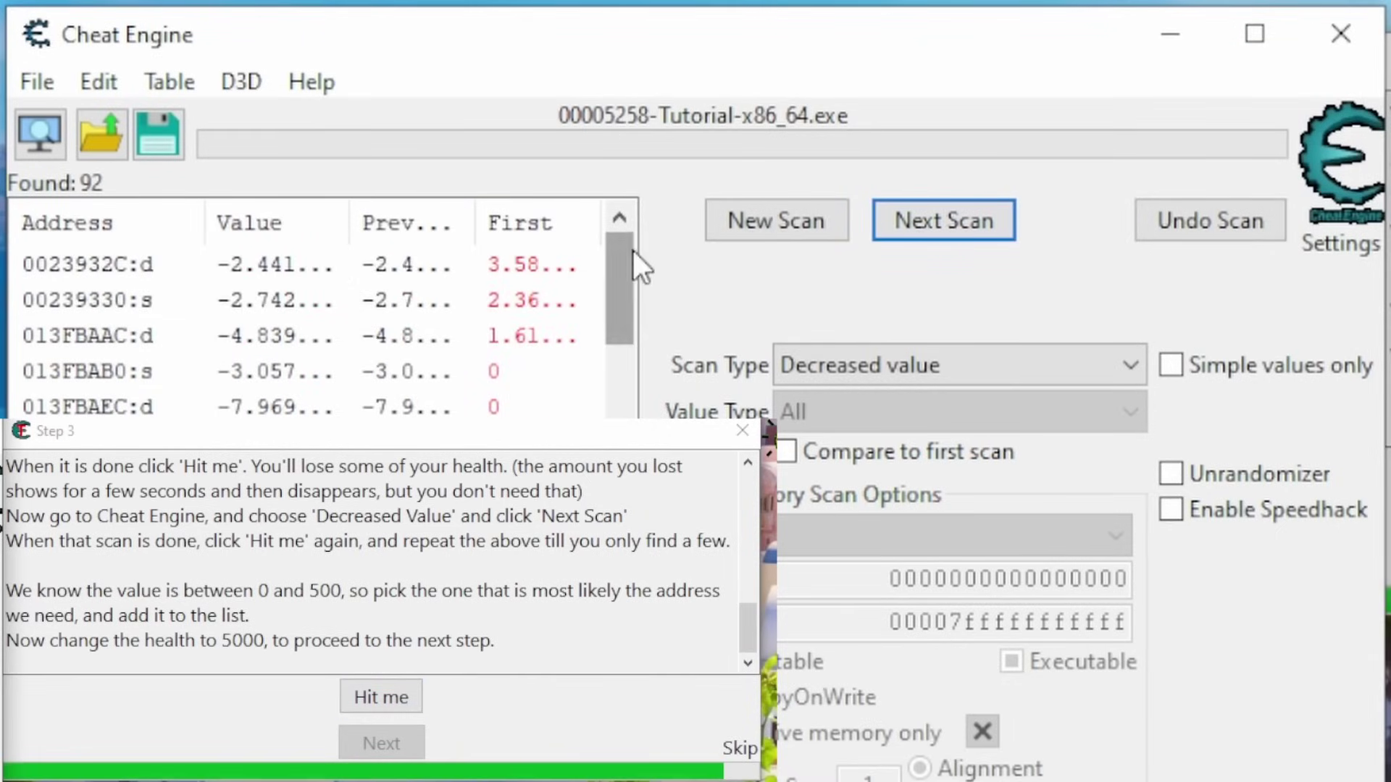
pyautogui.click(376, 697)
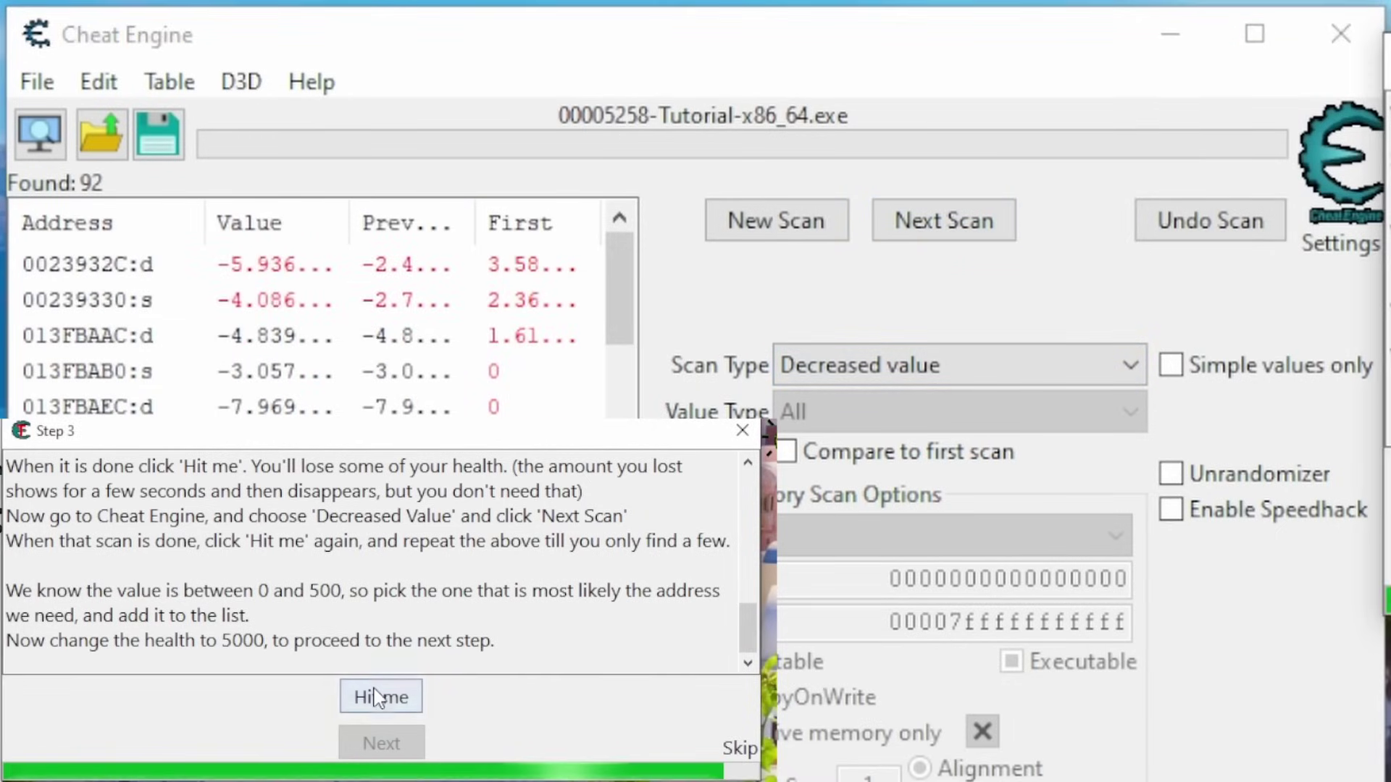
pyautogui.click(376, 697)
pyautogui.click(941, 220)
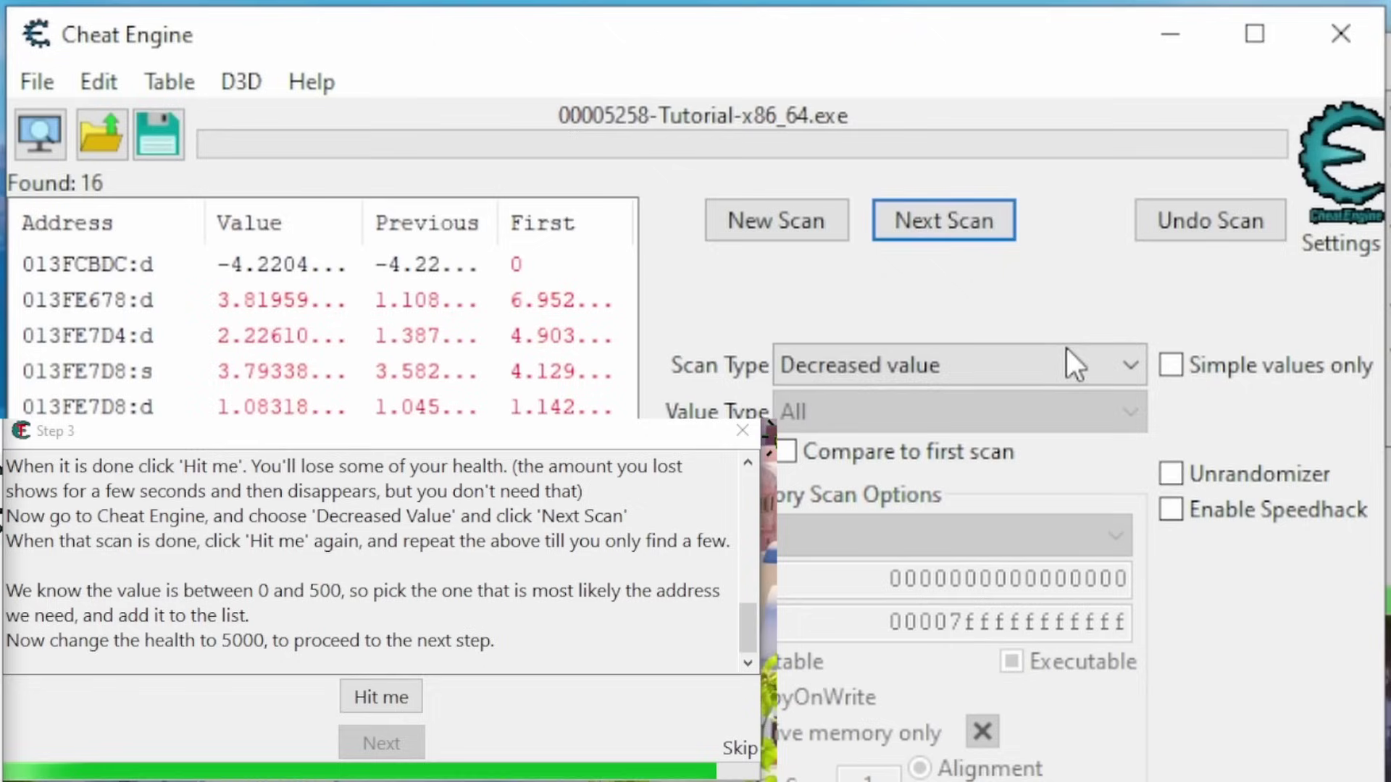
pyautogui.click(389, 710)
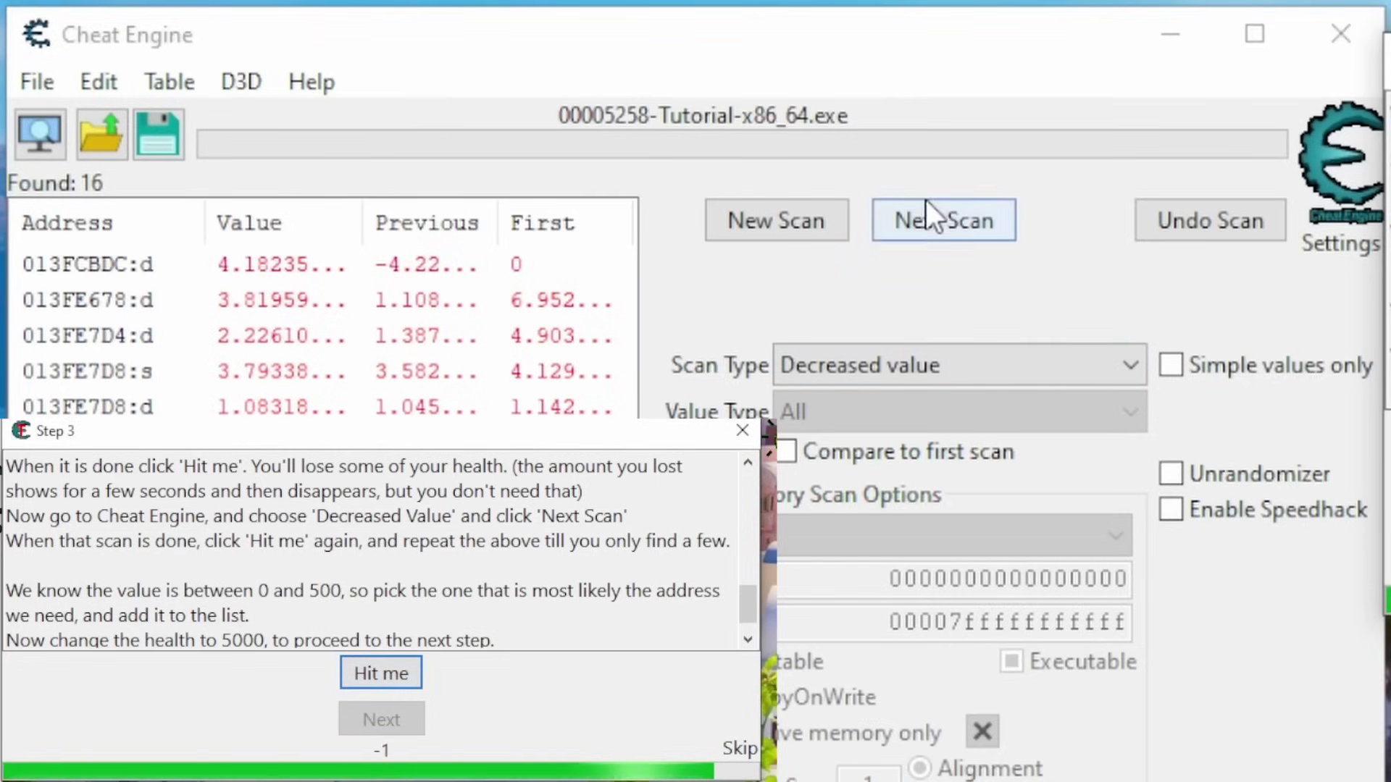
pyautogui.click(913, 218)
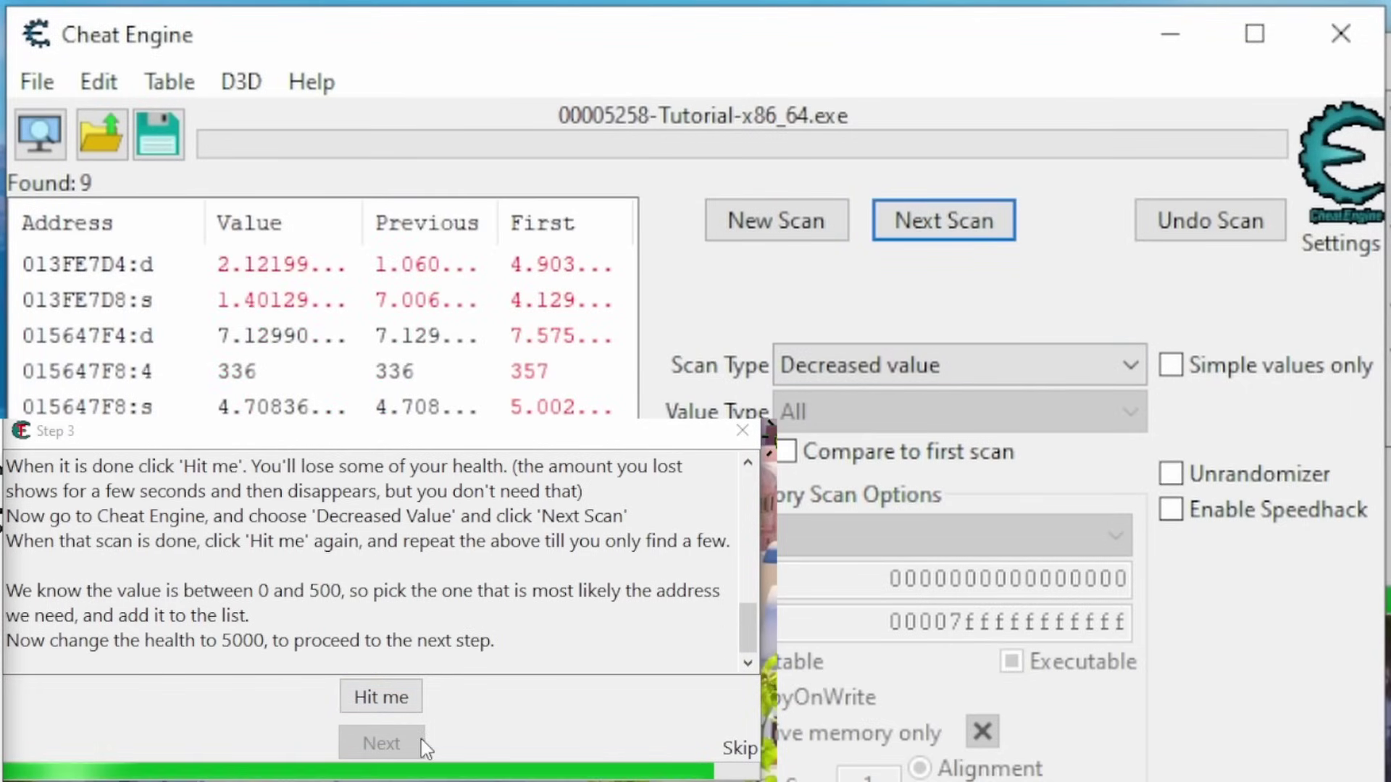
# Step: Keep 015647F8, delete the stale 01561798 entry, and verify it tracks health down to 321
pyautogui.click(262, 374)
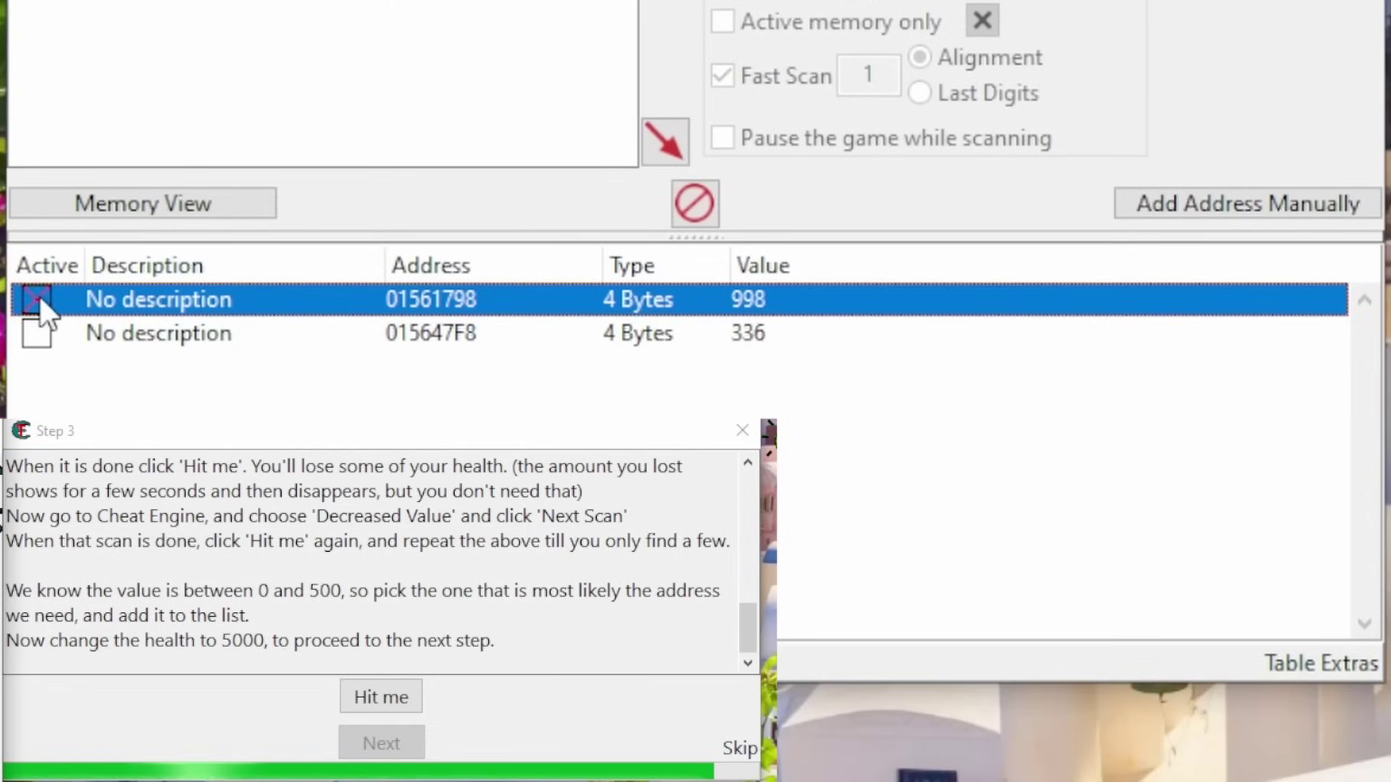
pyautogui.press('Delete')
pyautogui.press('Return')
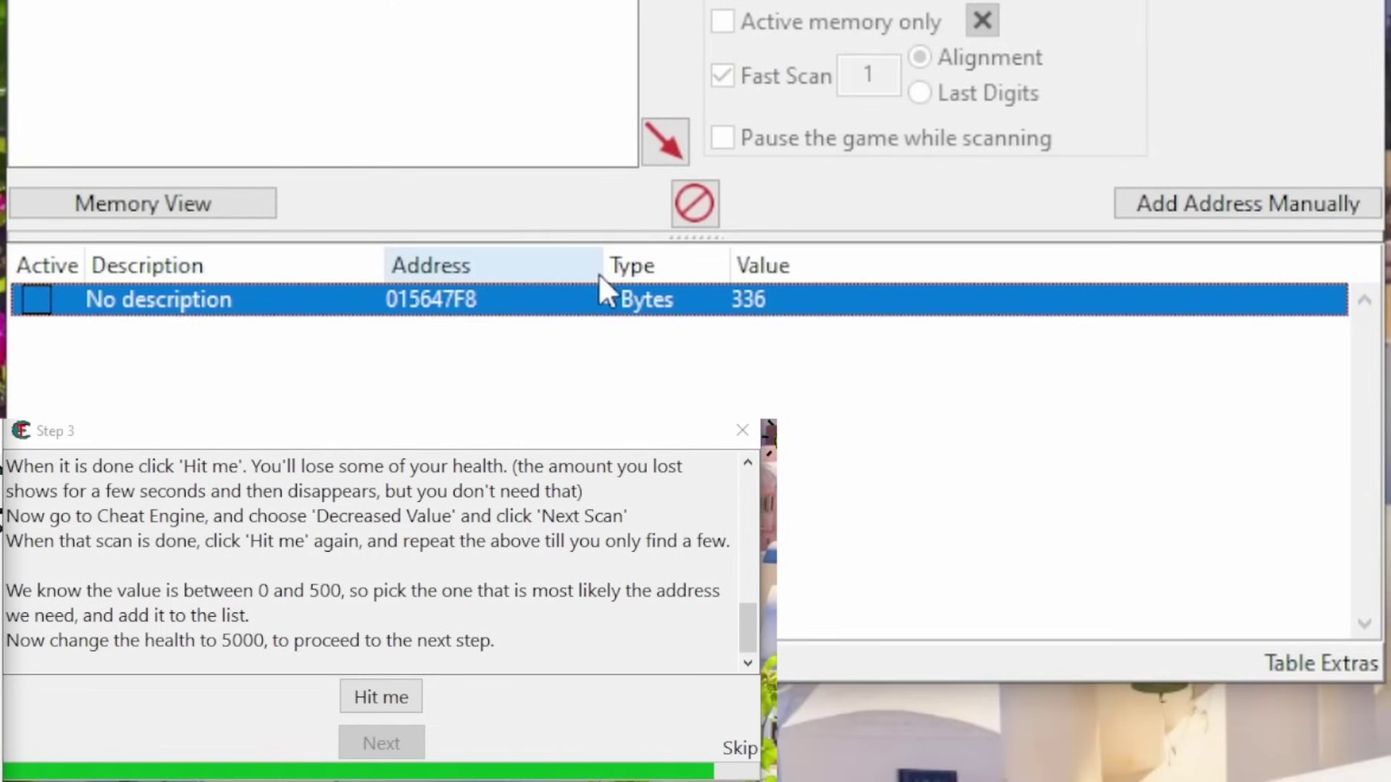
pyautogui.click(404, 705)
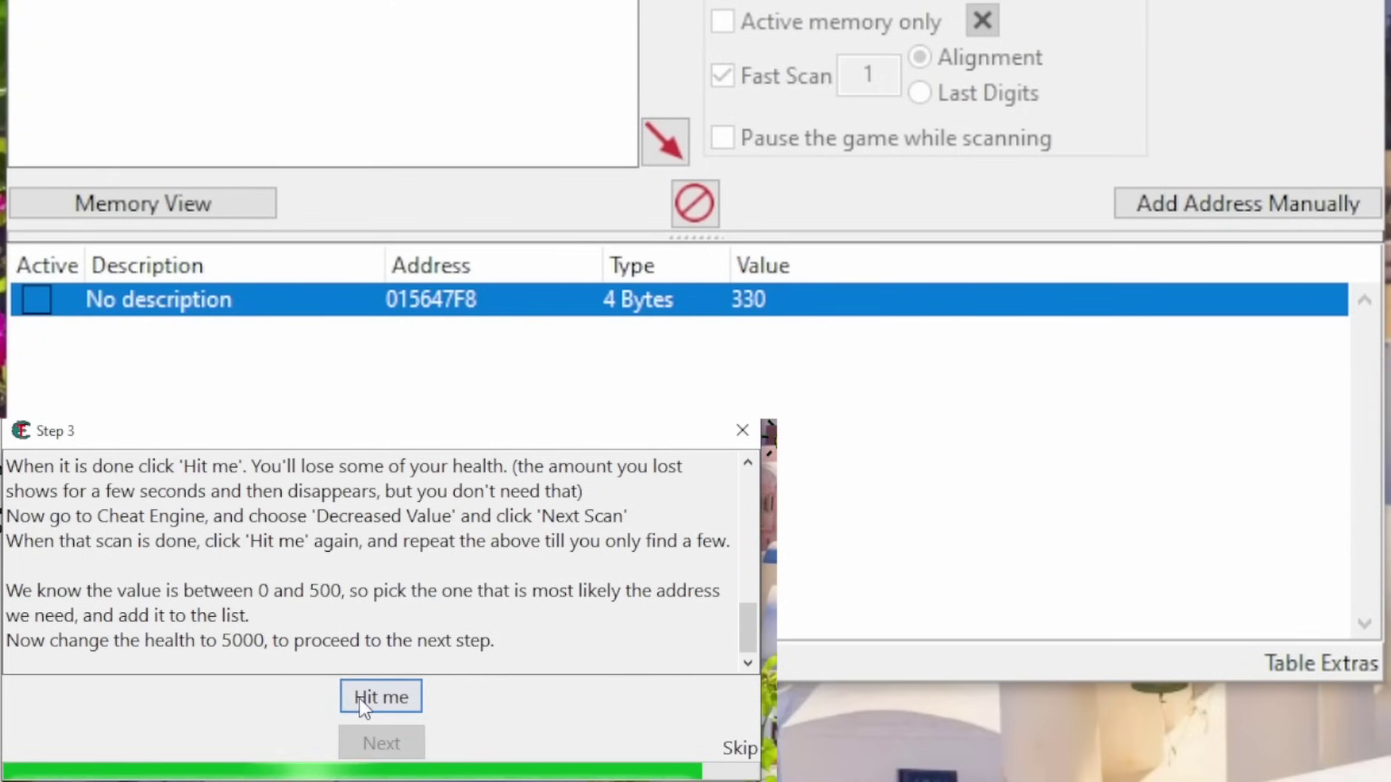
pyautogui.click(370, 700)
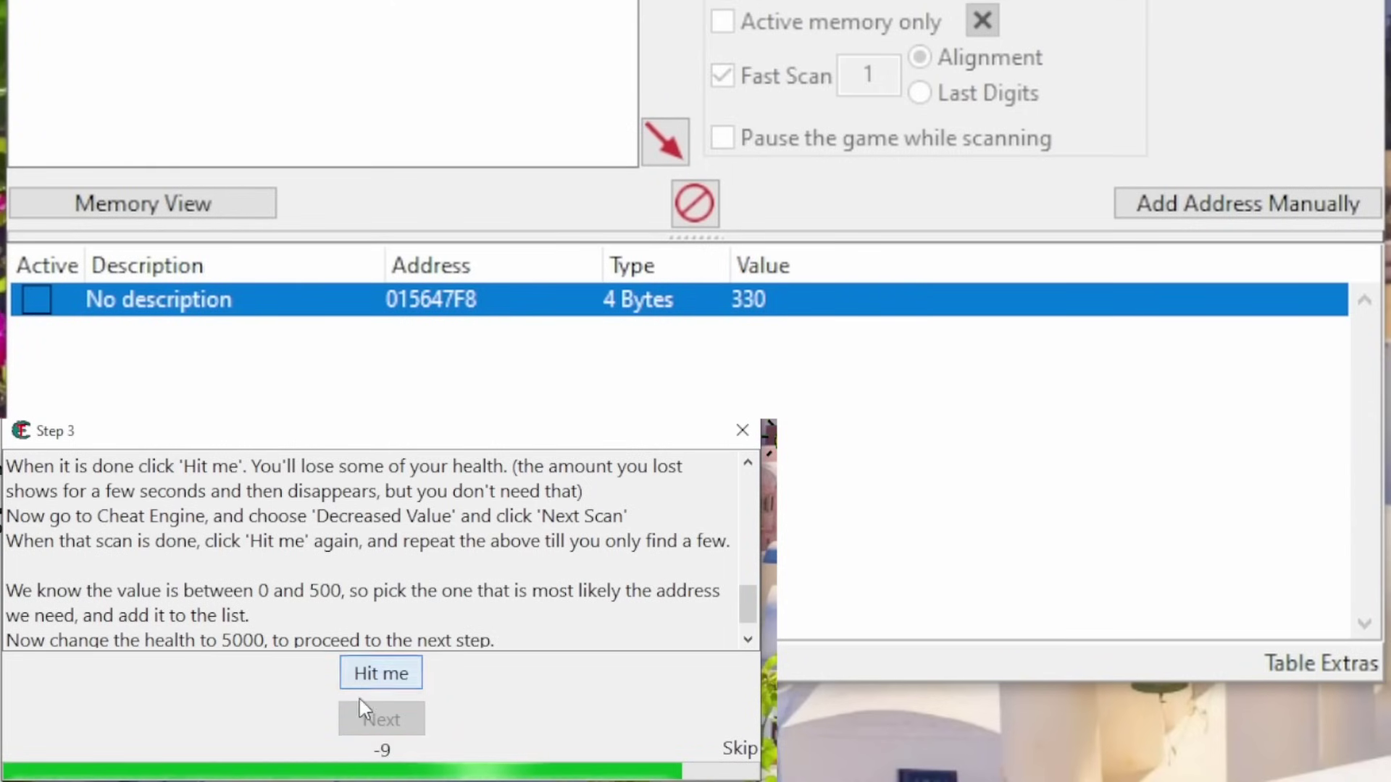
# Step: Set health at 015647F8 to 5000, take a hit, and advance to Step 4
pyautogui.doubleClick(750, 299)
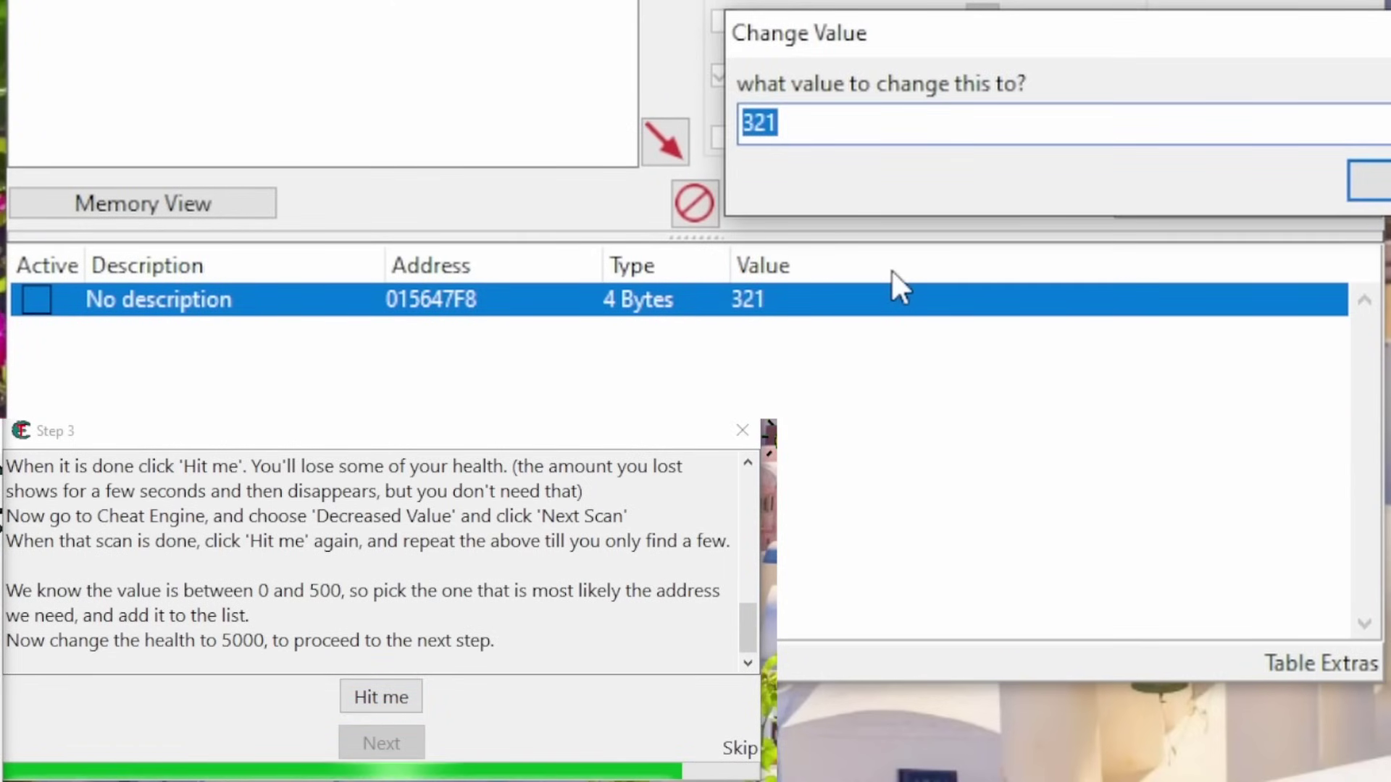
pyautogui.write('500')
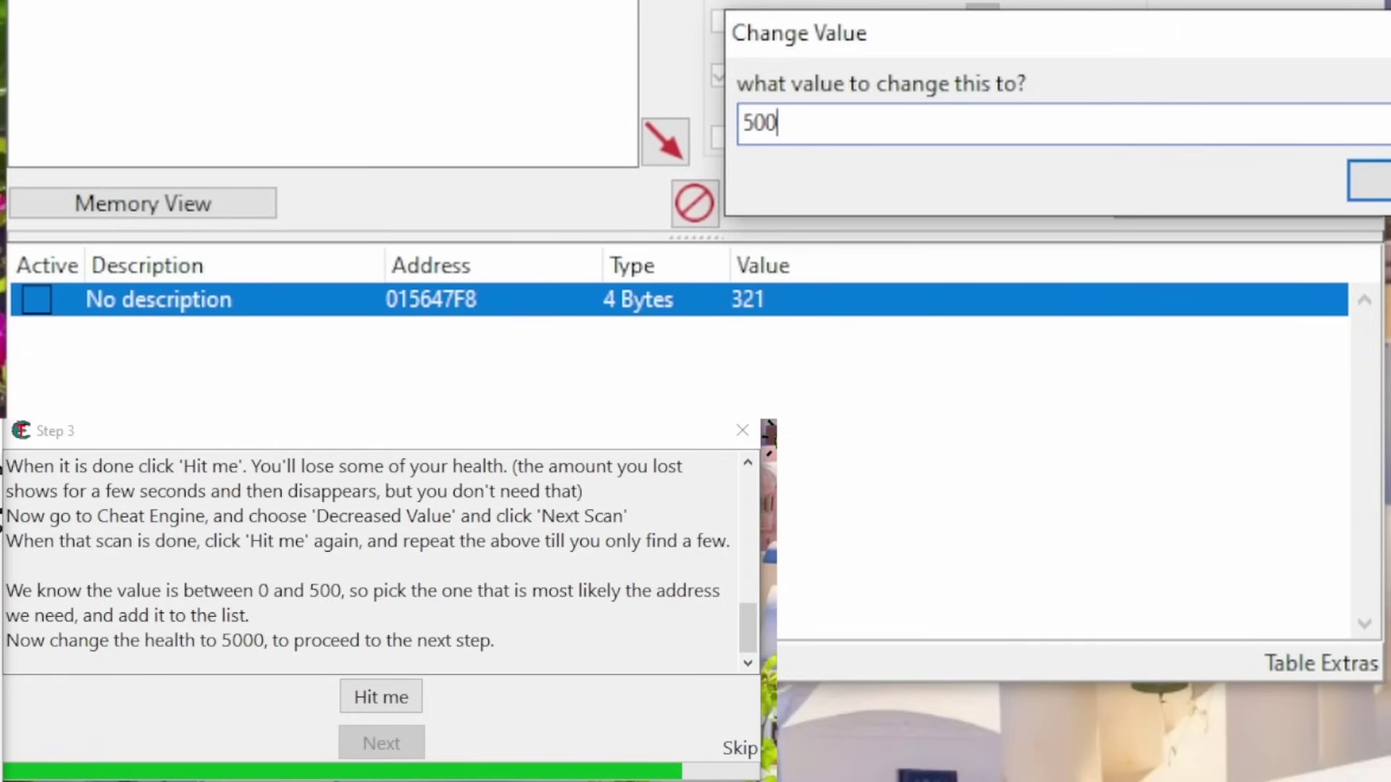
pyautogui.write('0')
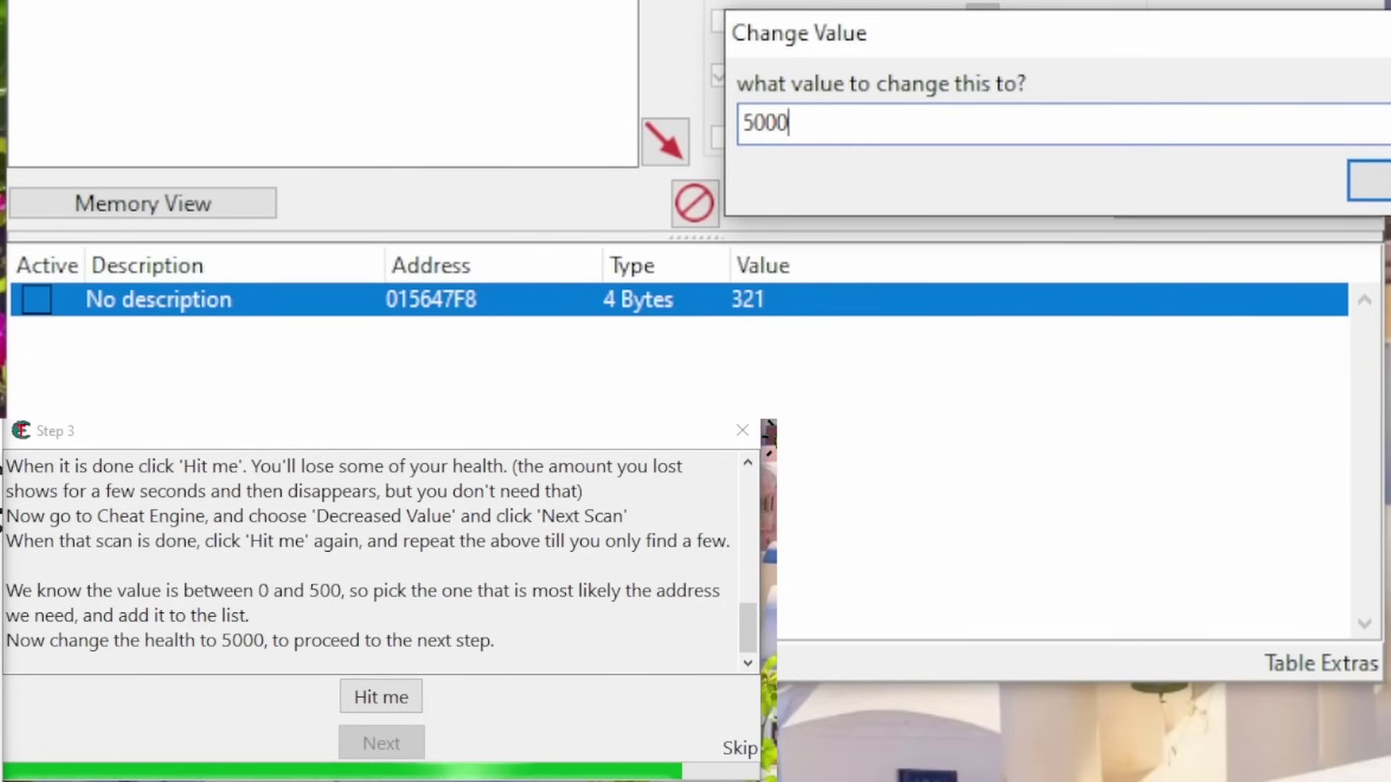
pyautogui.press('Return')
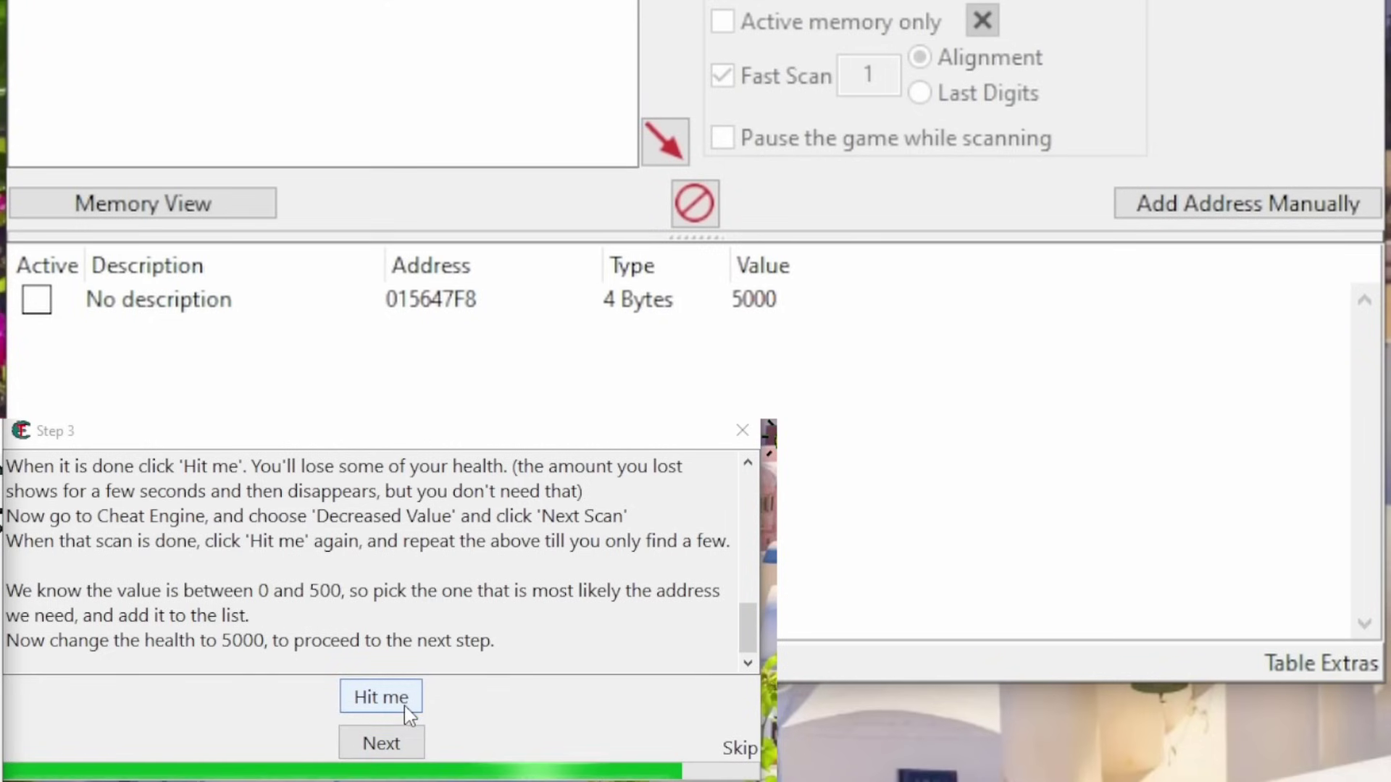
pyautogui.click(404, 706)
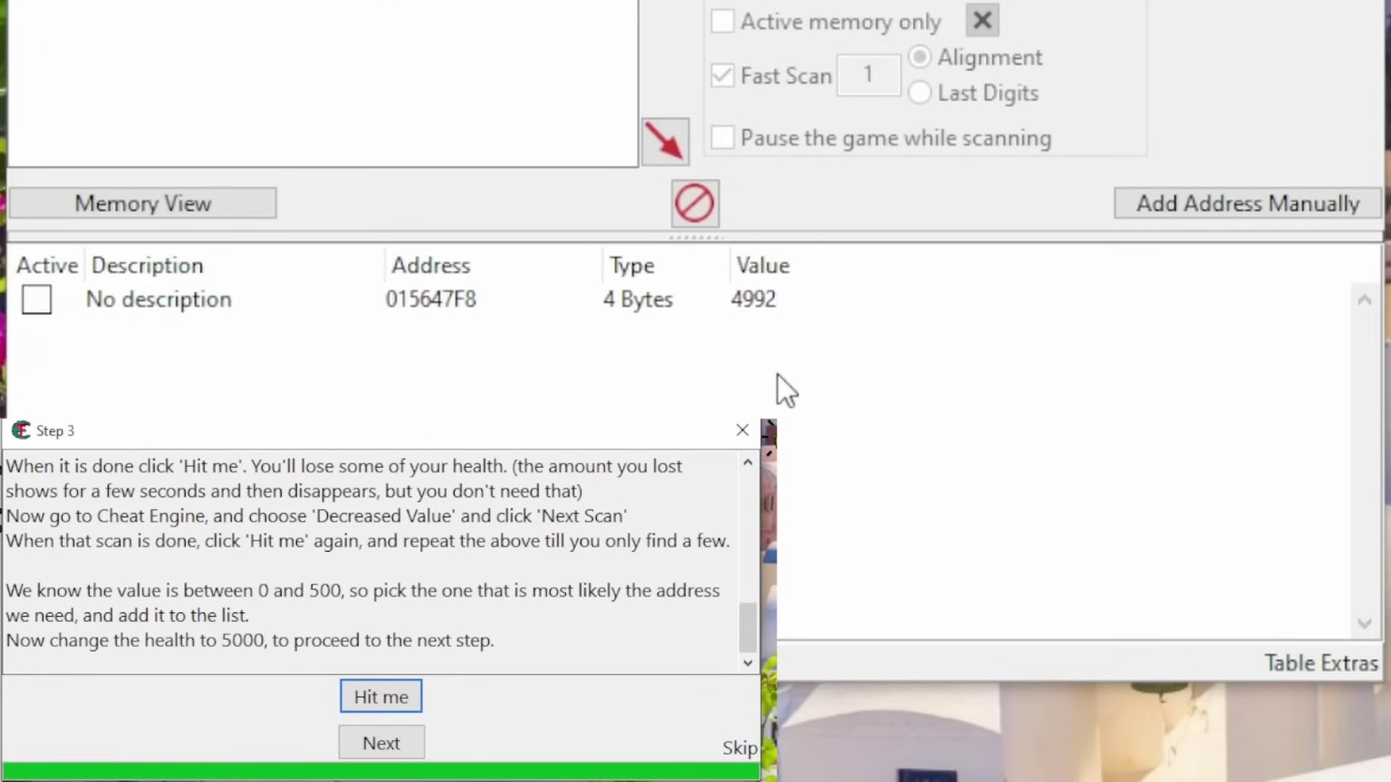
pyautogui.click(385, 746)
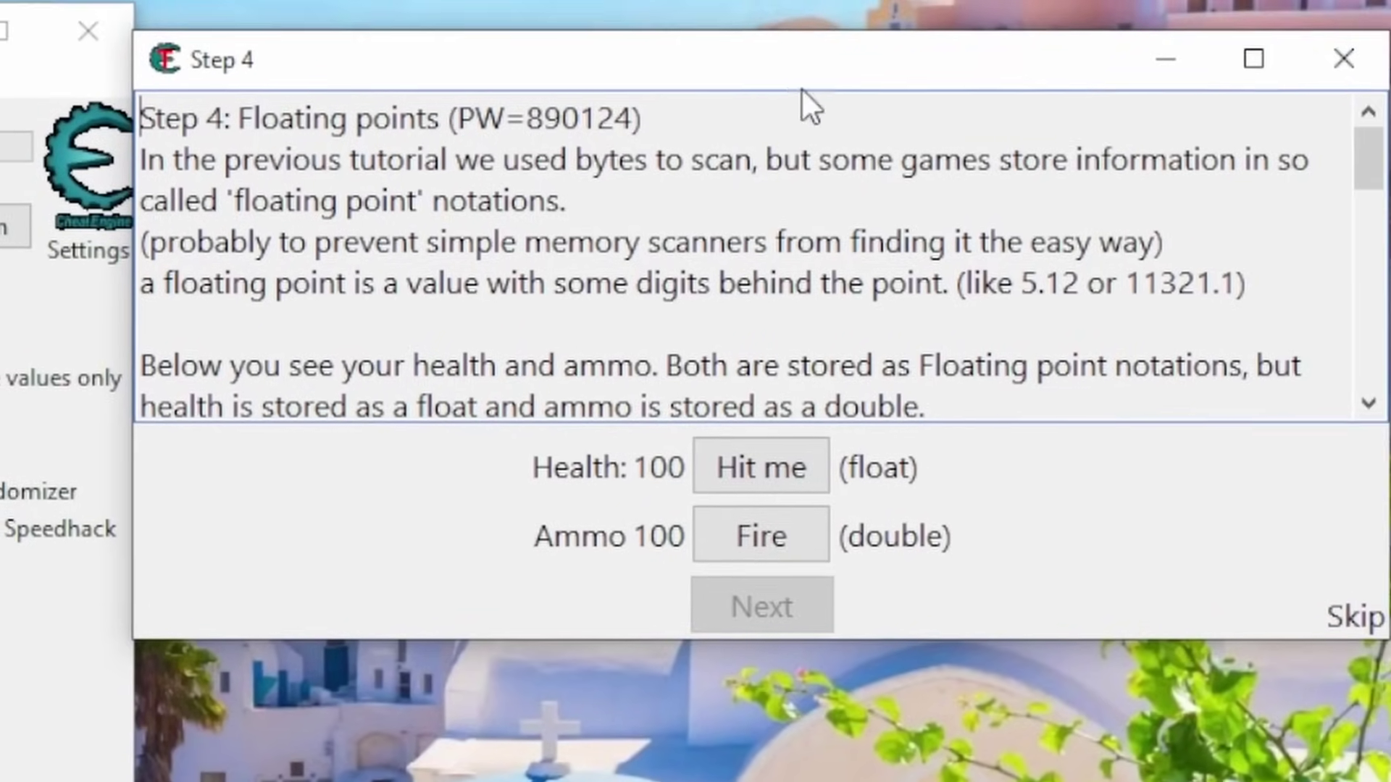
# Step: Read the set-both-values-to-5000 requirement, then start a new scan with Float value type
pyautogui.scroll(-10, 825, 372)
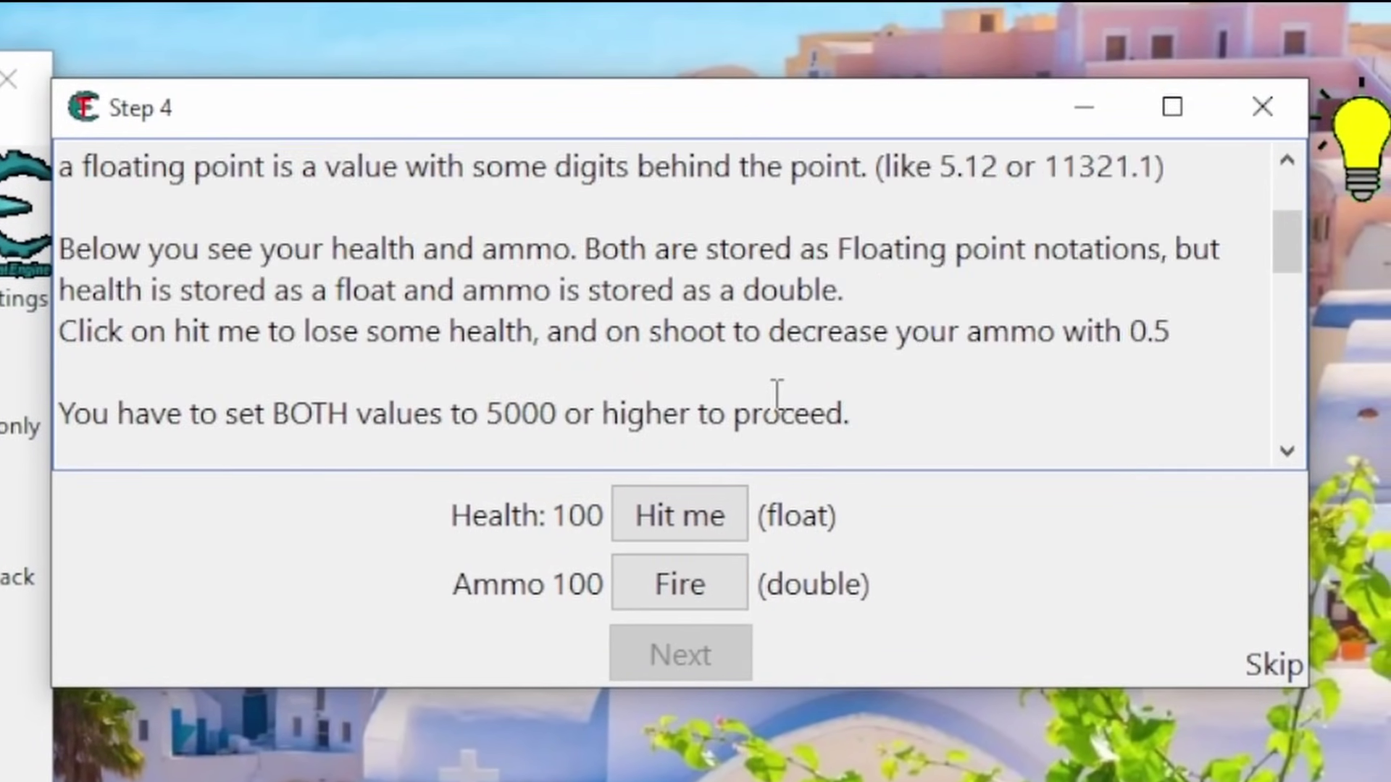
pyautogui.scroll(-1, 776, 395)
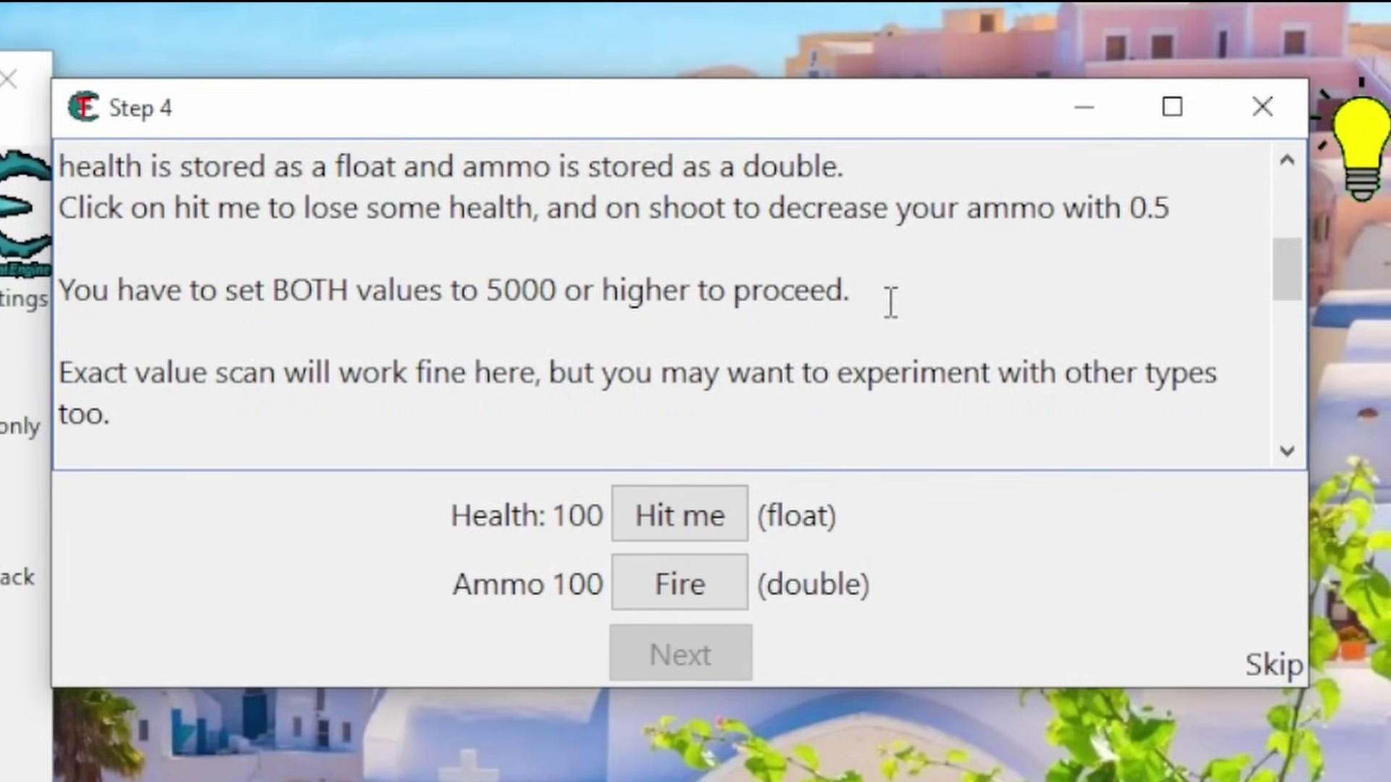
pyautogui.moveTo(891, 303)
pyautogui.mouseDown()
pyautogui.moveTo(428, 333)
pyautogui.moveTo(59, 290)
pyautogui.mouseUp()
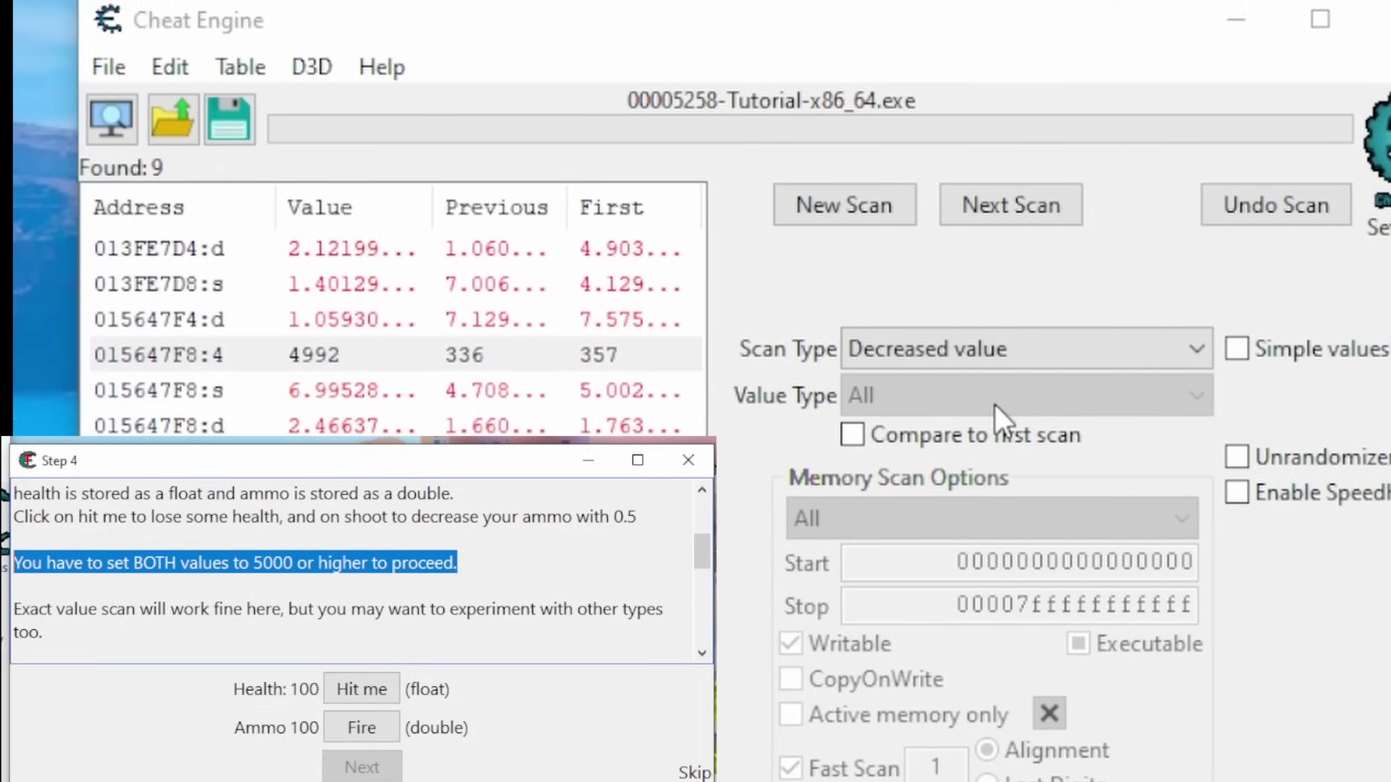
pyautogui.click(979, 400)
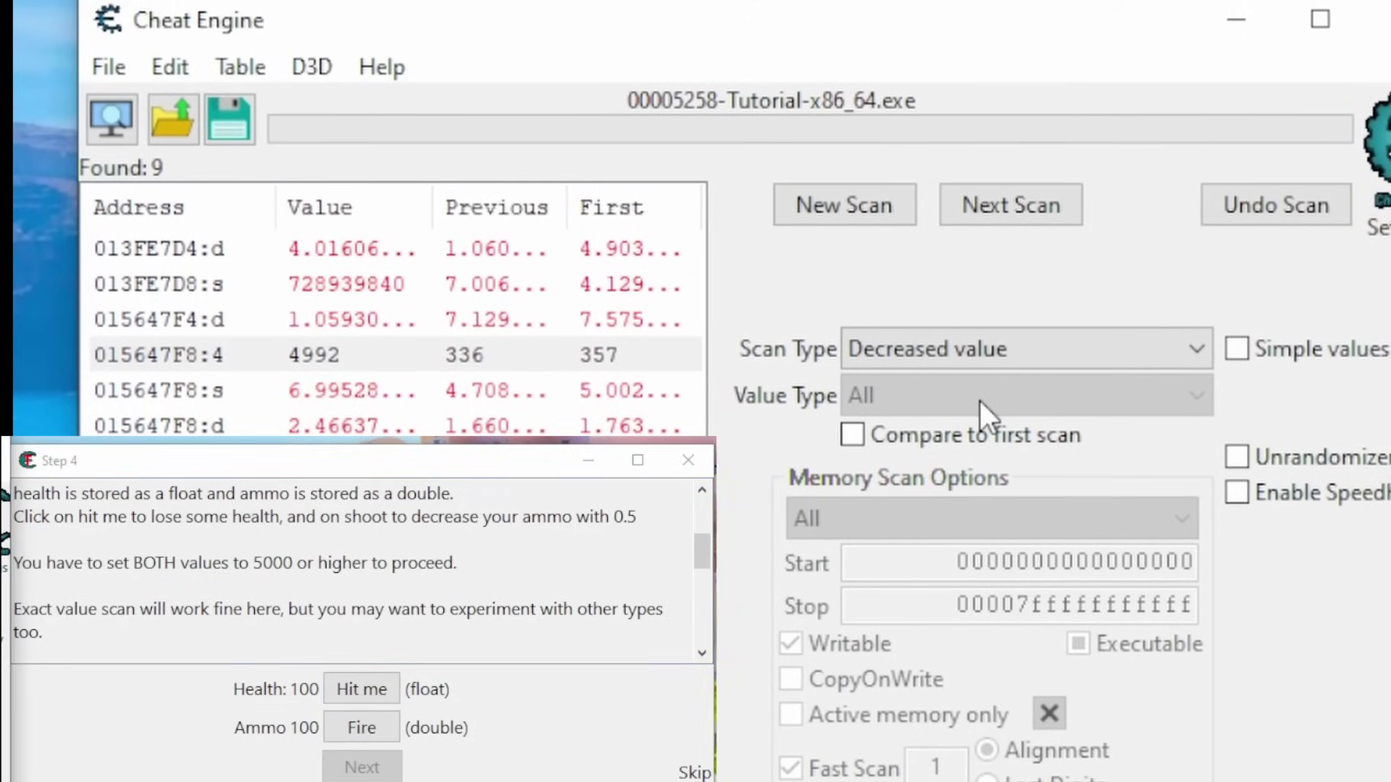
pyautogui.click(859, 206)
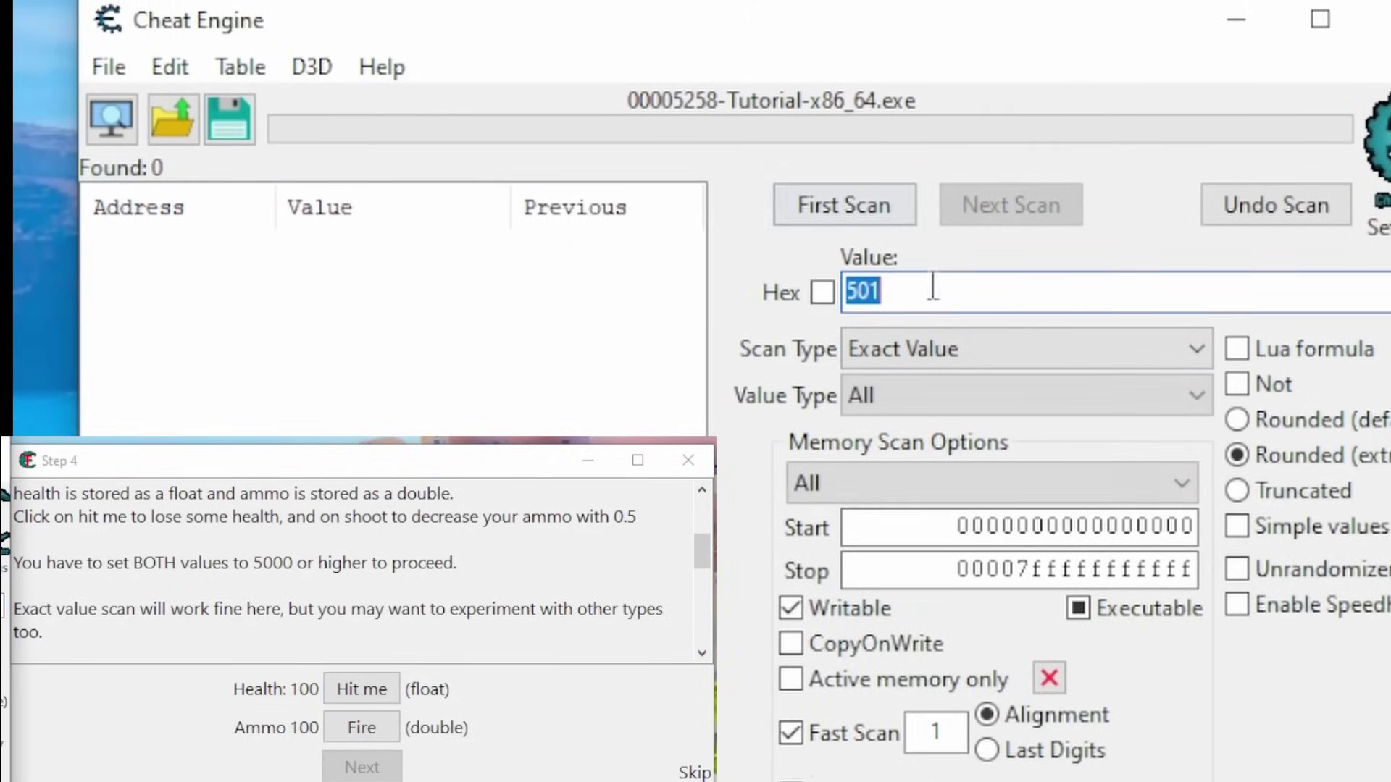
pyautogui.click(909, 391)
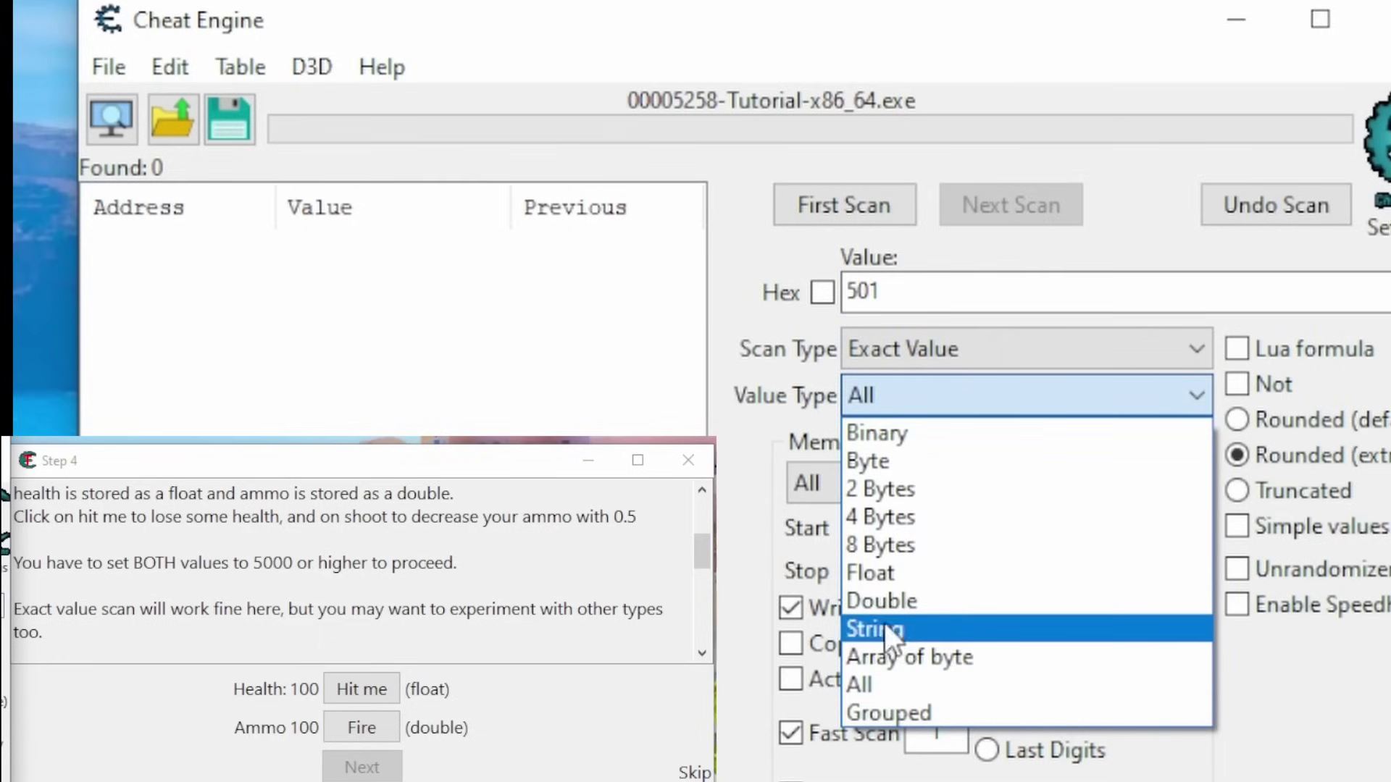
pyautogui.click(898, 575)
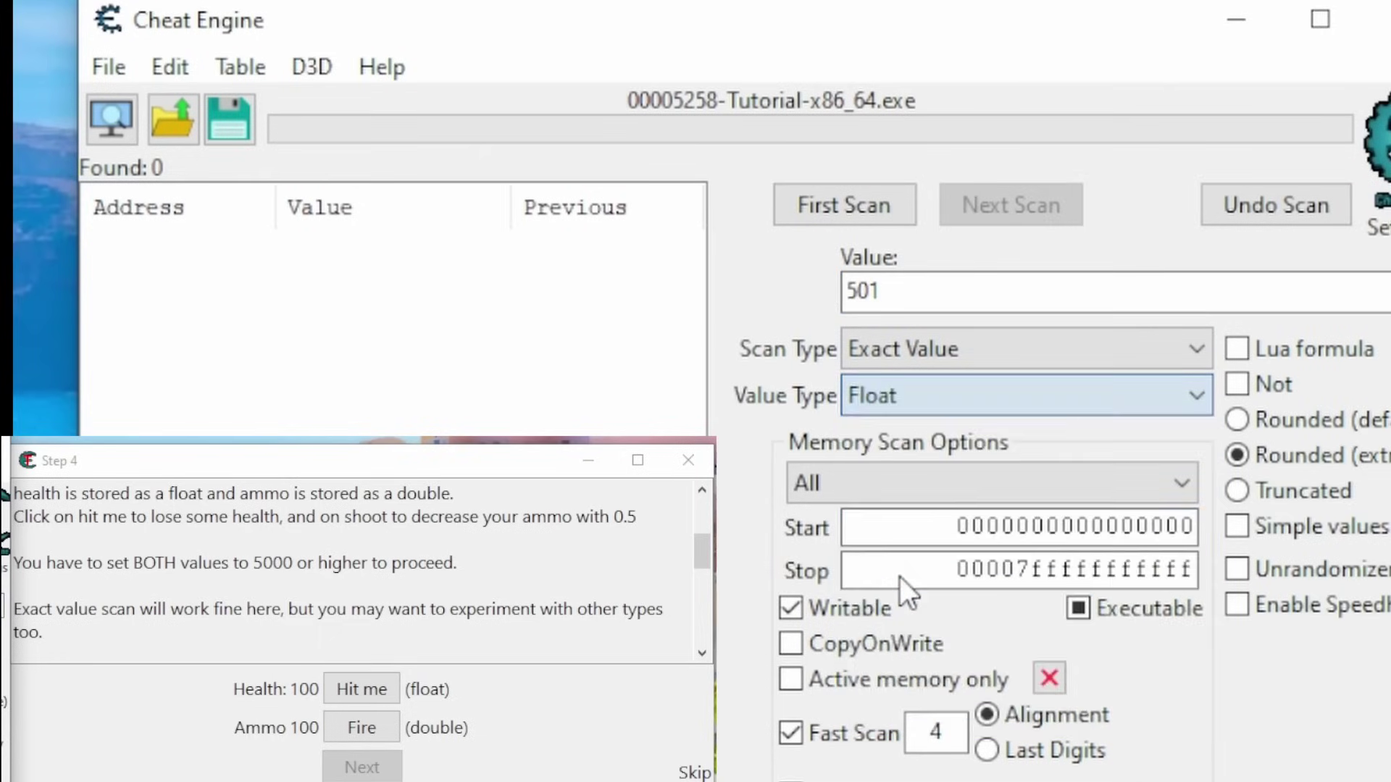
# Step: First-scan for exact float 100, getting 3 results, then take a hit so 01566D78 shows 94.75
pyautogui.doubleClick(923, 291)
pyautogui.write('100')
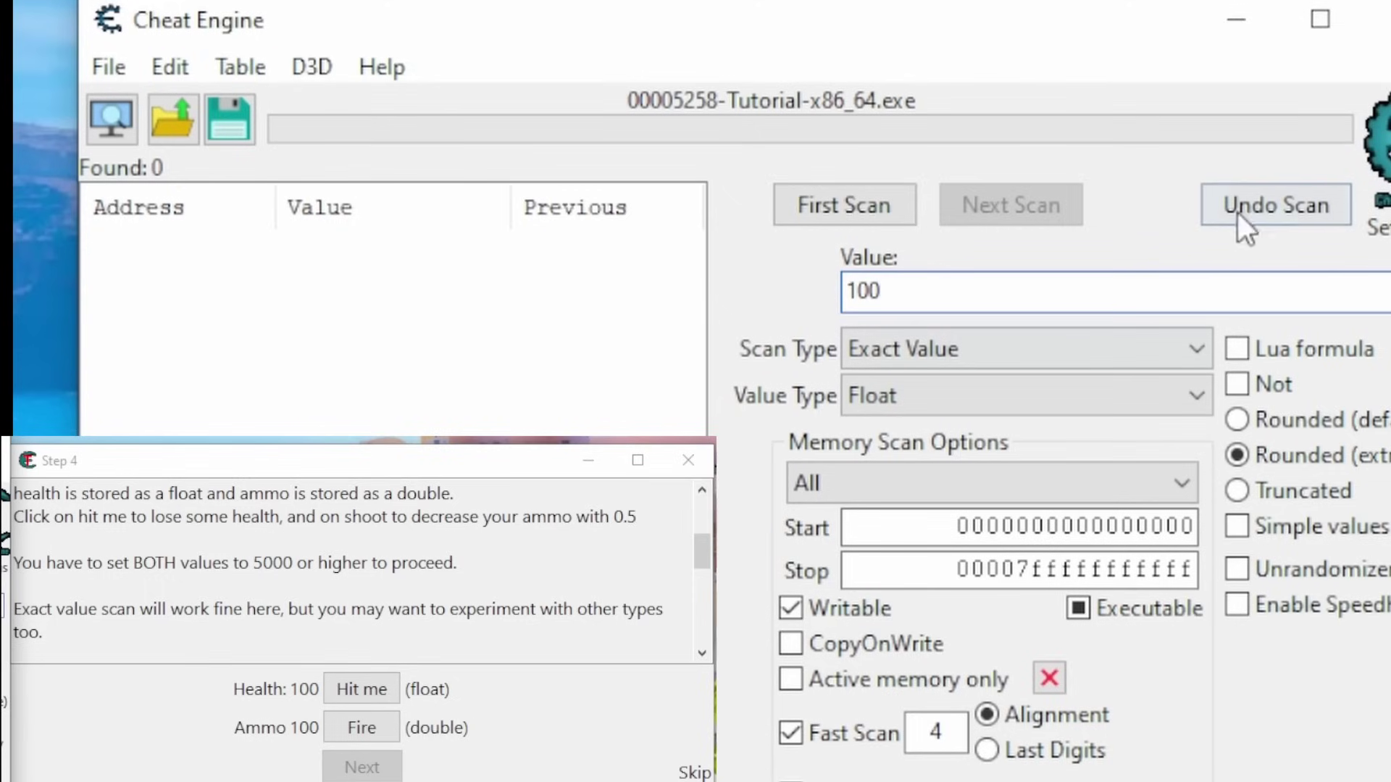
pyautogui.click(1036, 355)
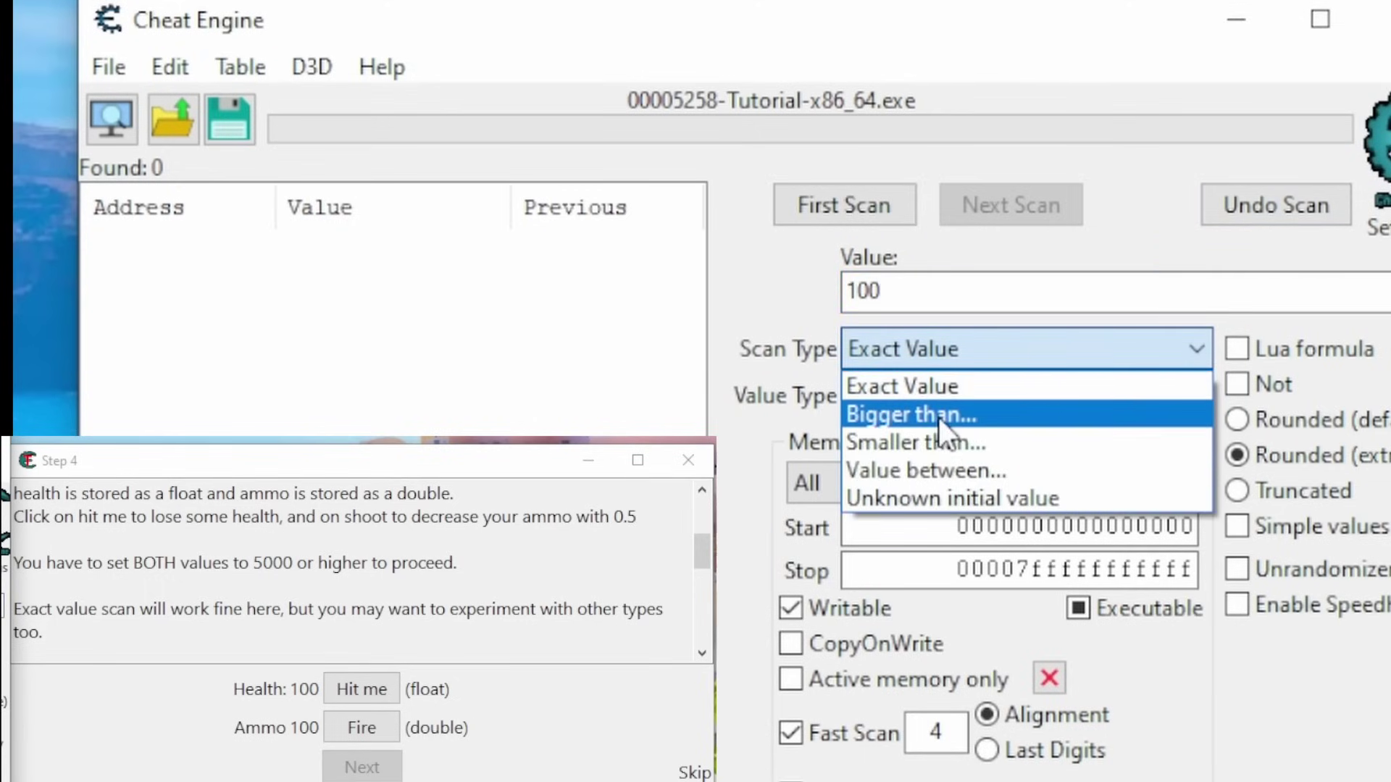
pyautogui.click(932, 390)
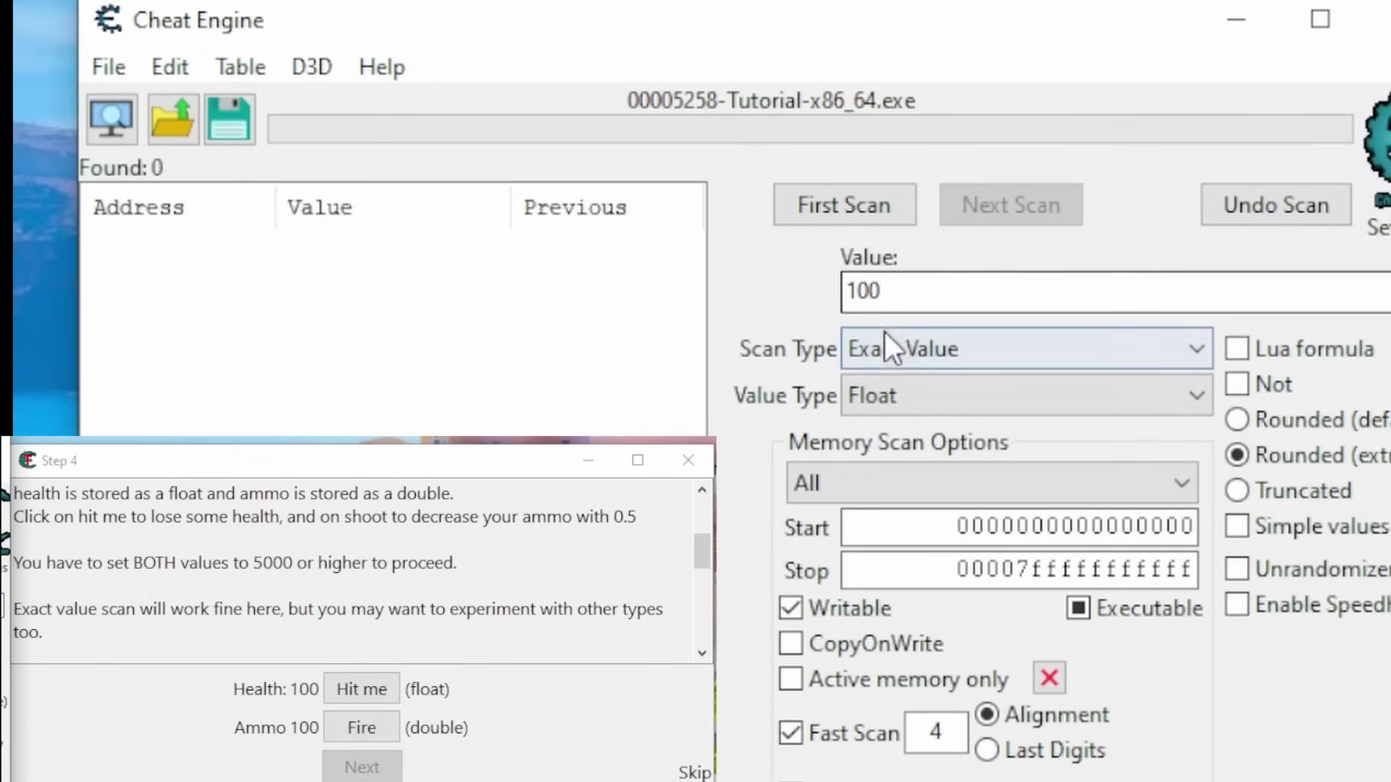
pyautogui.click(840, 198)
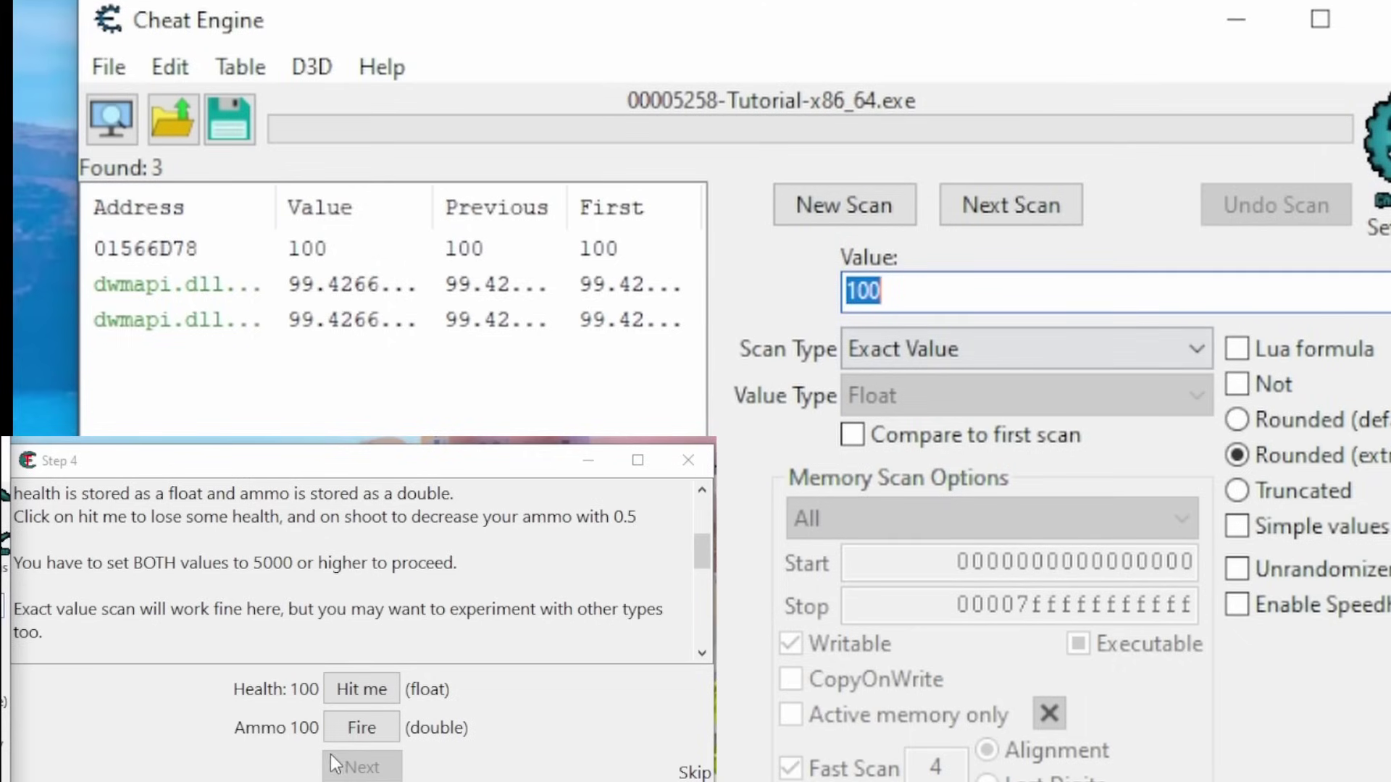
pyautogui.click(354, 694)
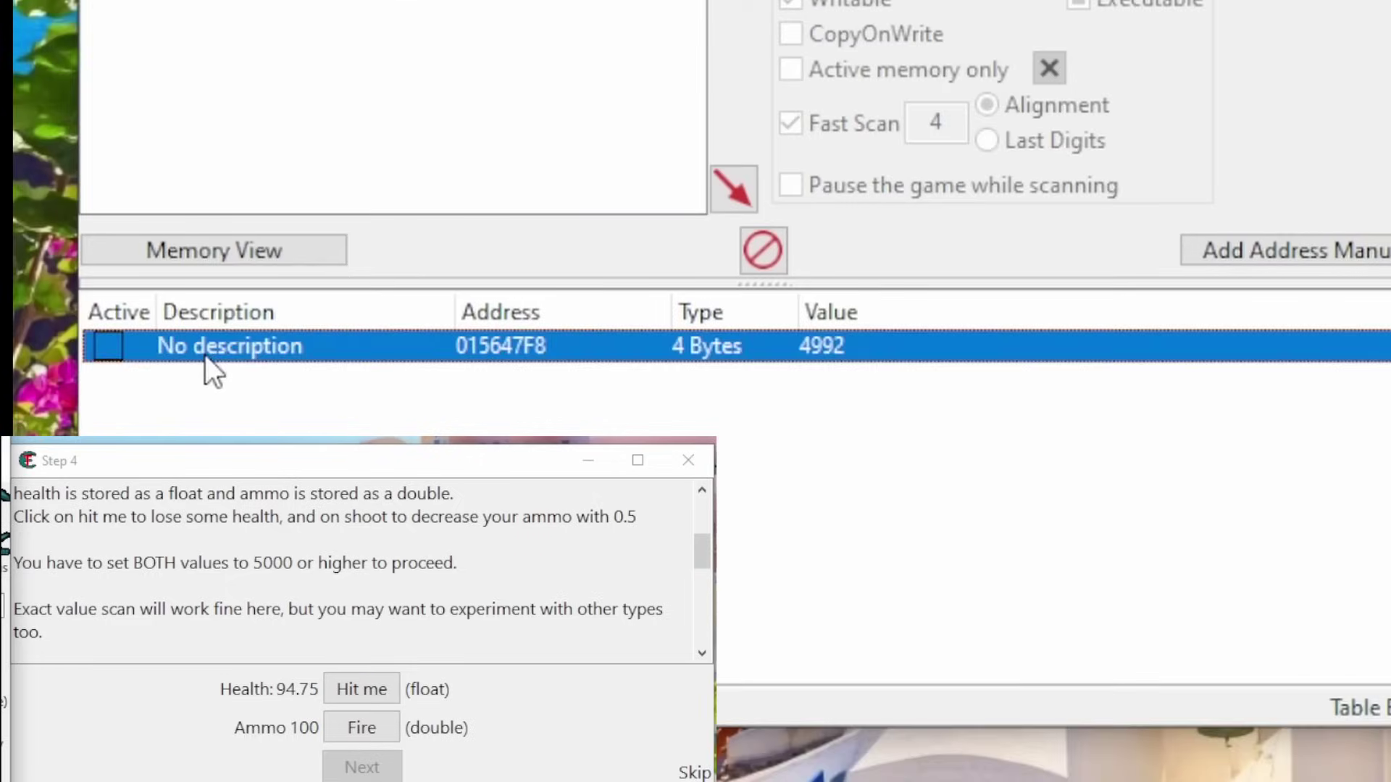
# Step: Delete the previous step's health entry and set the float health value to 50
pyautogui.press('Delete')
pyautogui.press('Return')
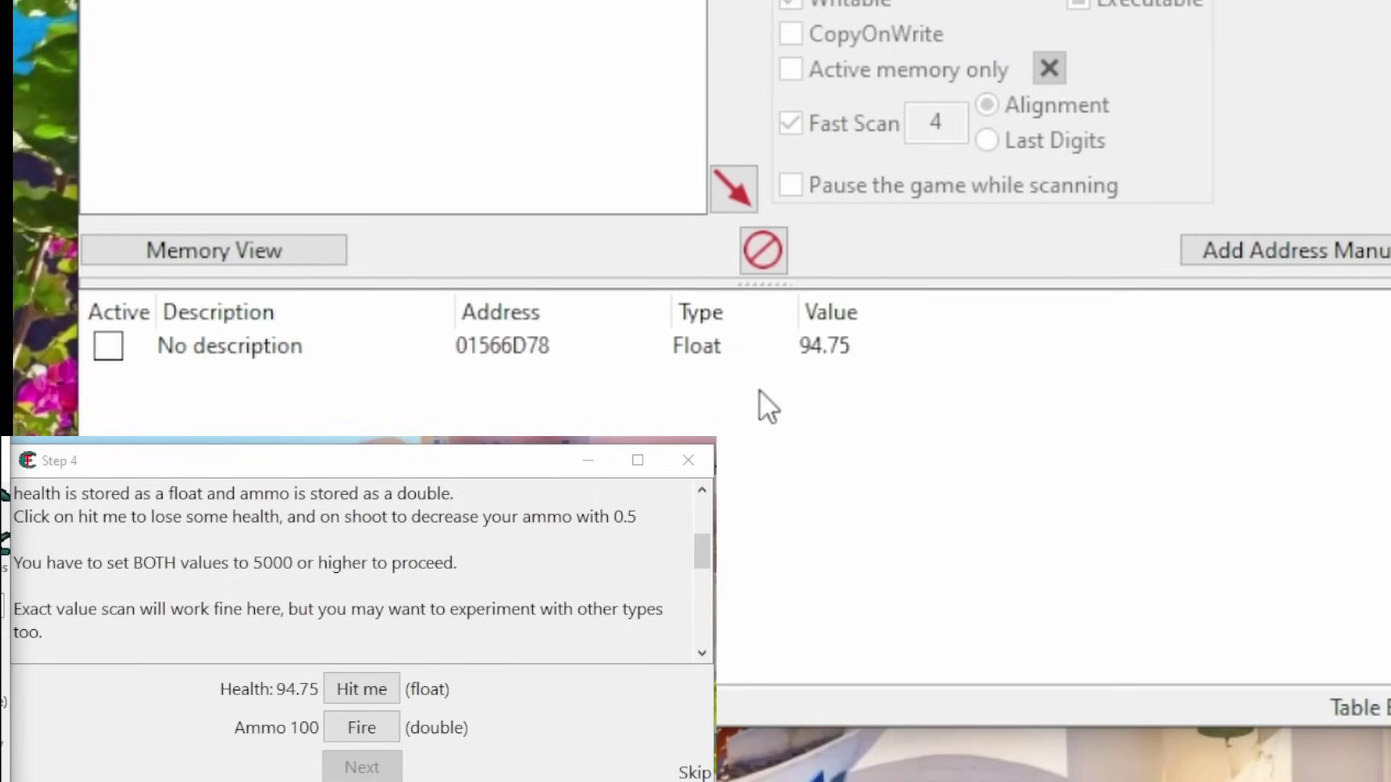
pyautogui.doubleClick(823, 343)
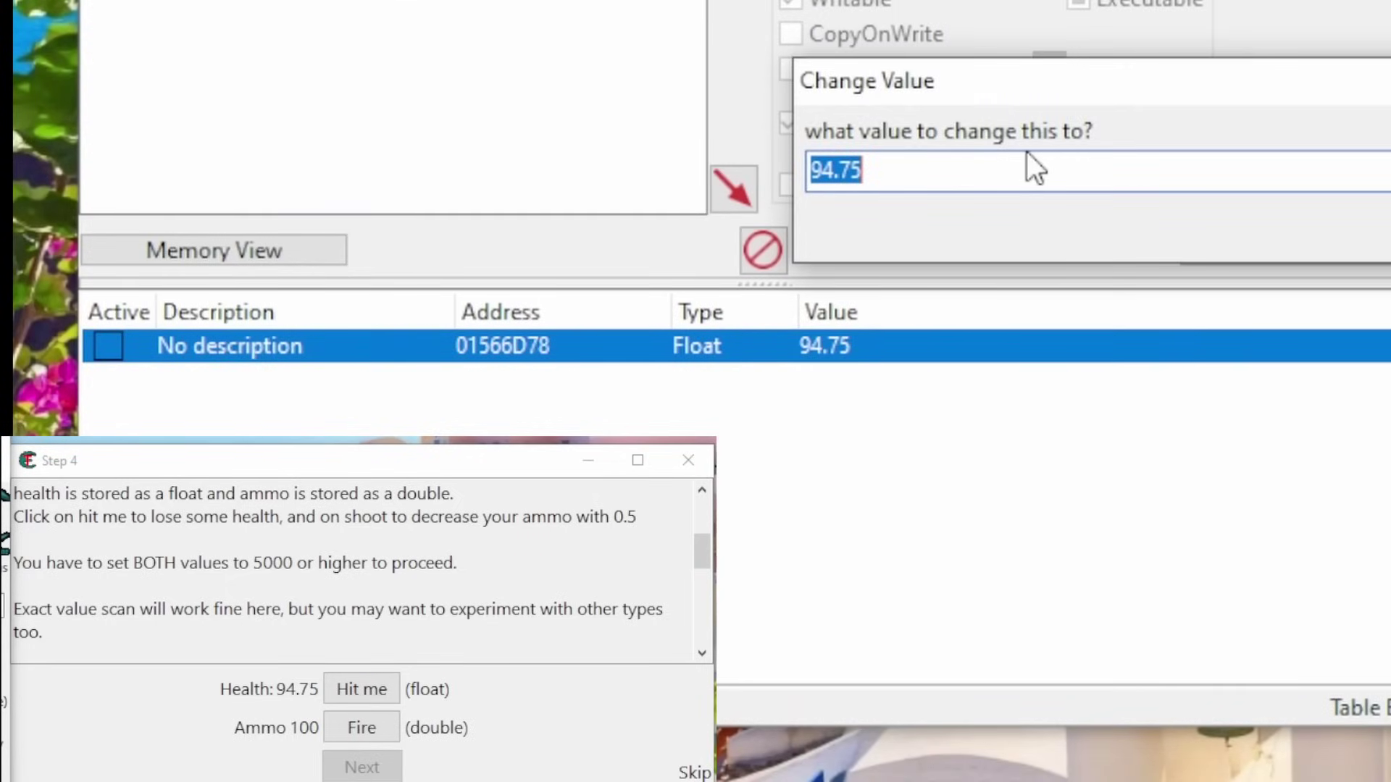
pyautogui.write('5000')
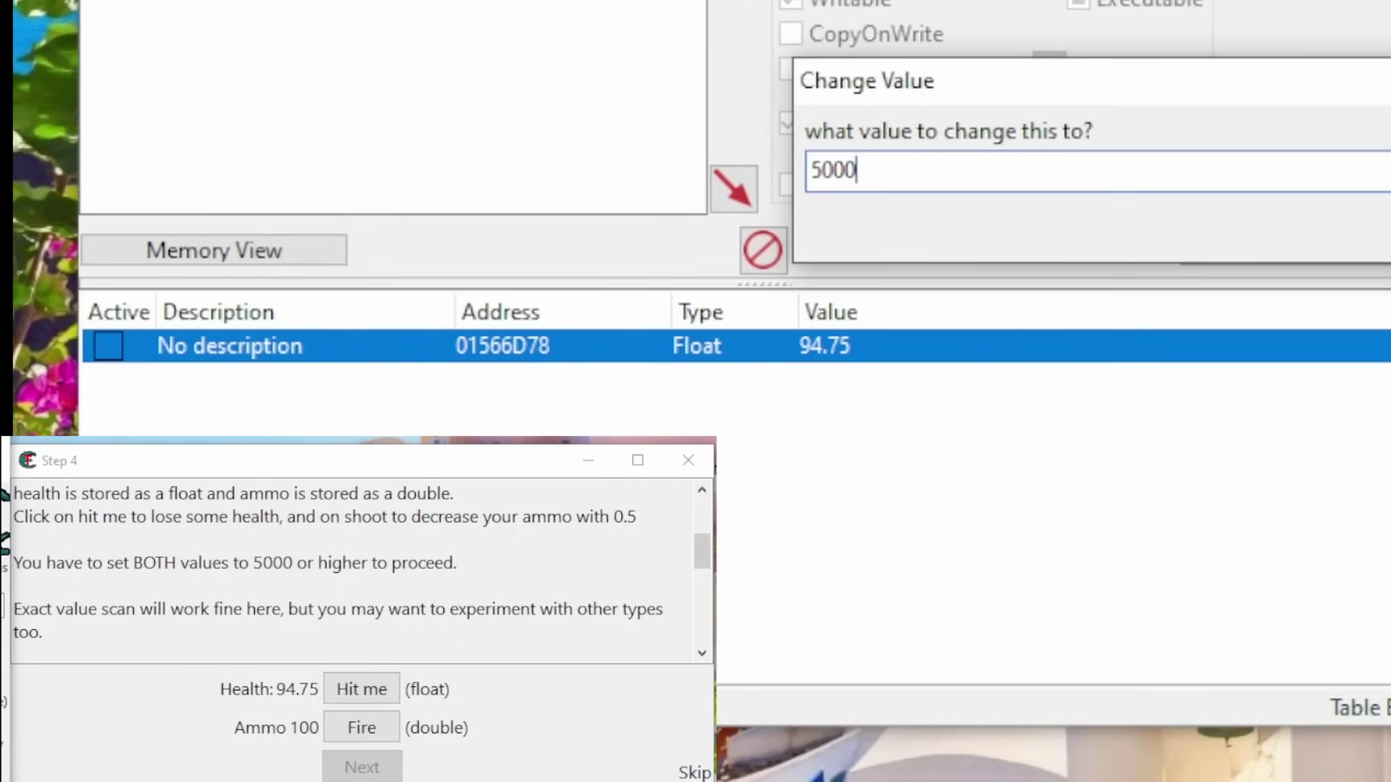
pyautogui.press('Return')
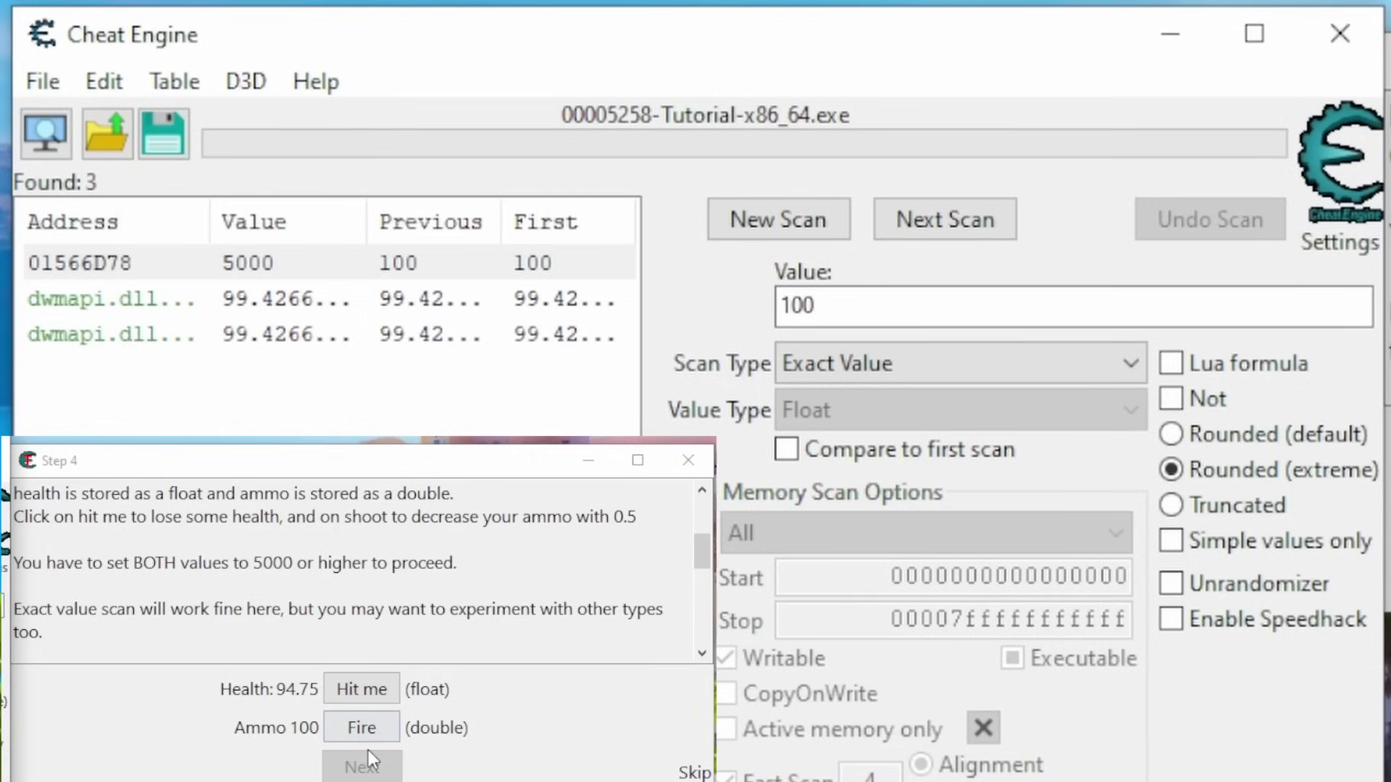
# Step: Run a new Double scan for ammo value 100 and pick the found address
pyautogui.click(809, 212)
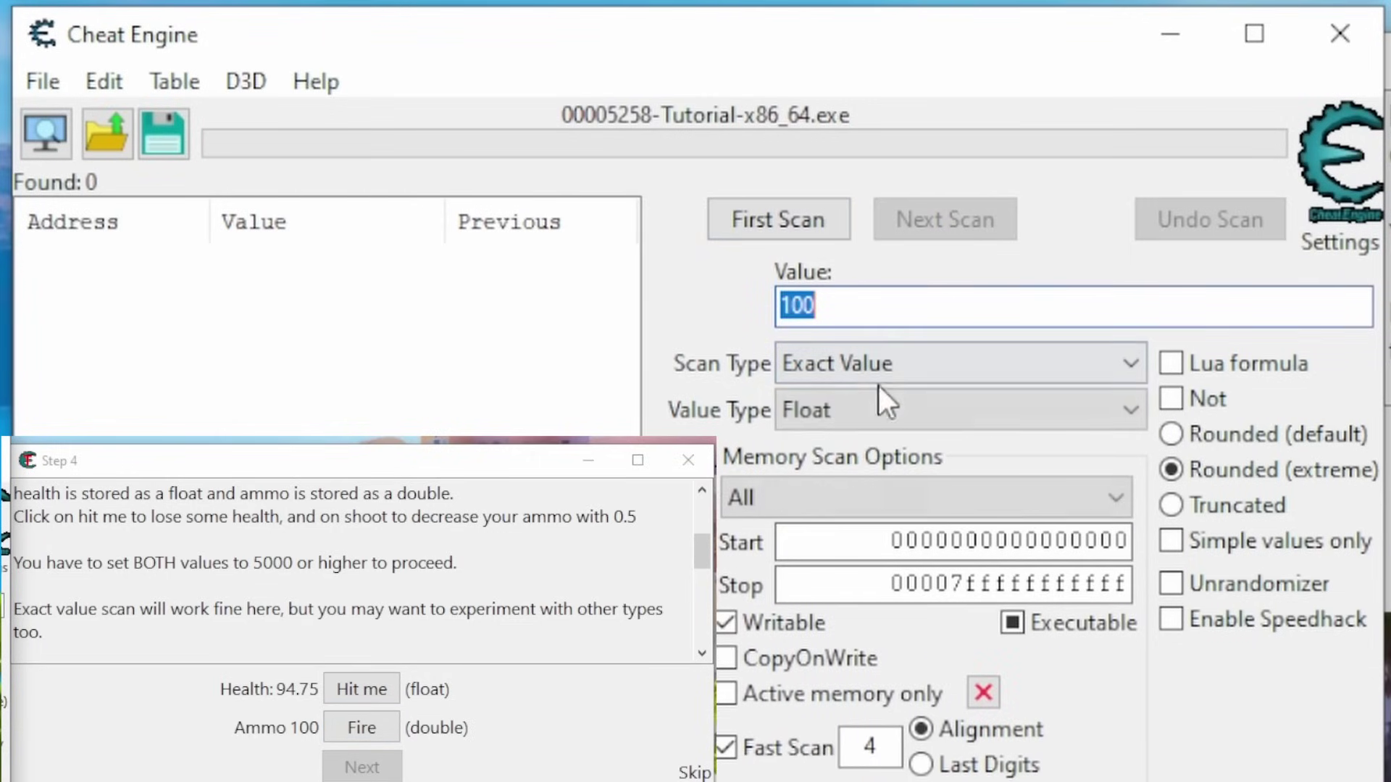
pyautogui.click(883, 410)
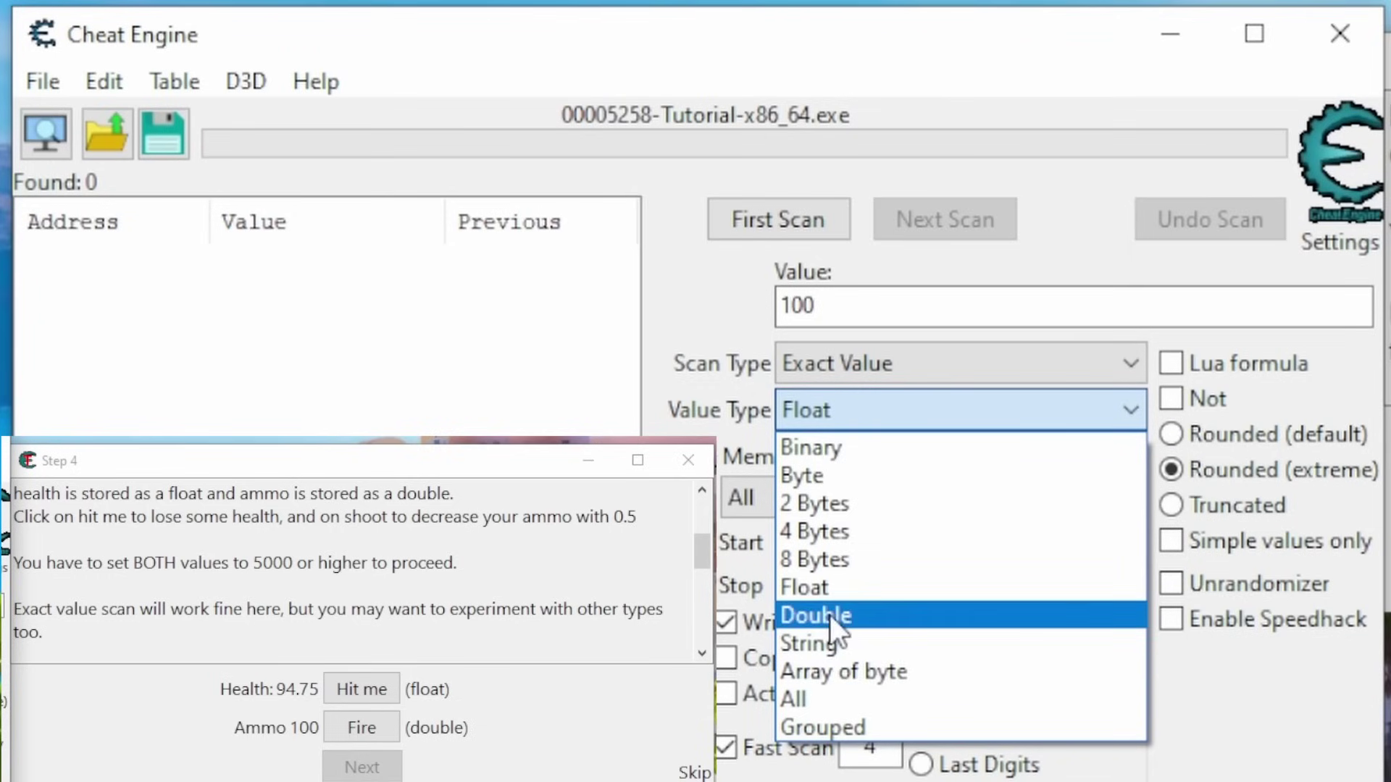
pyautogui.click(829, 614)
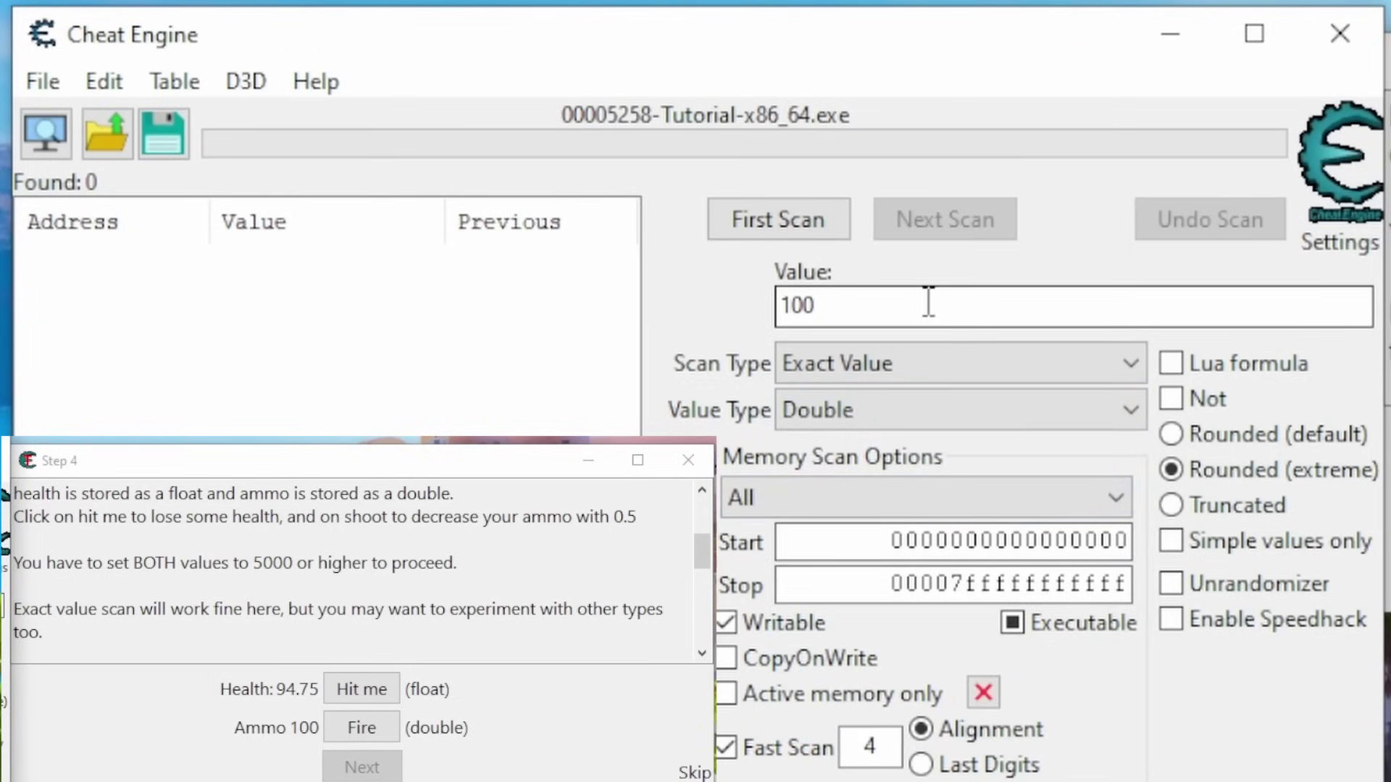
pyautogui.click(814, 225)
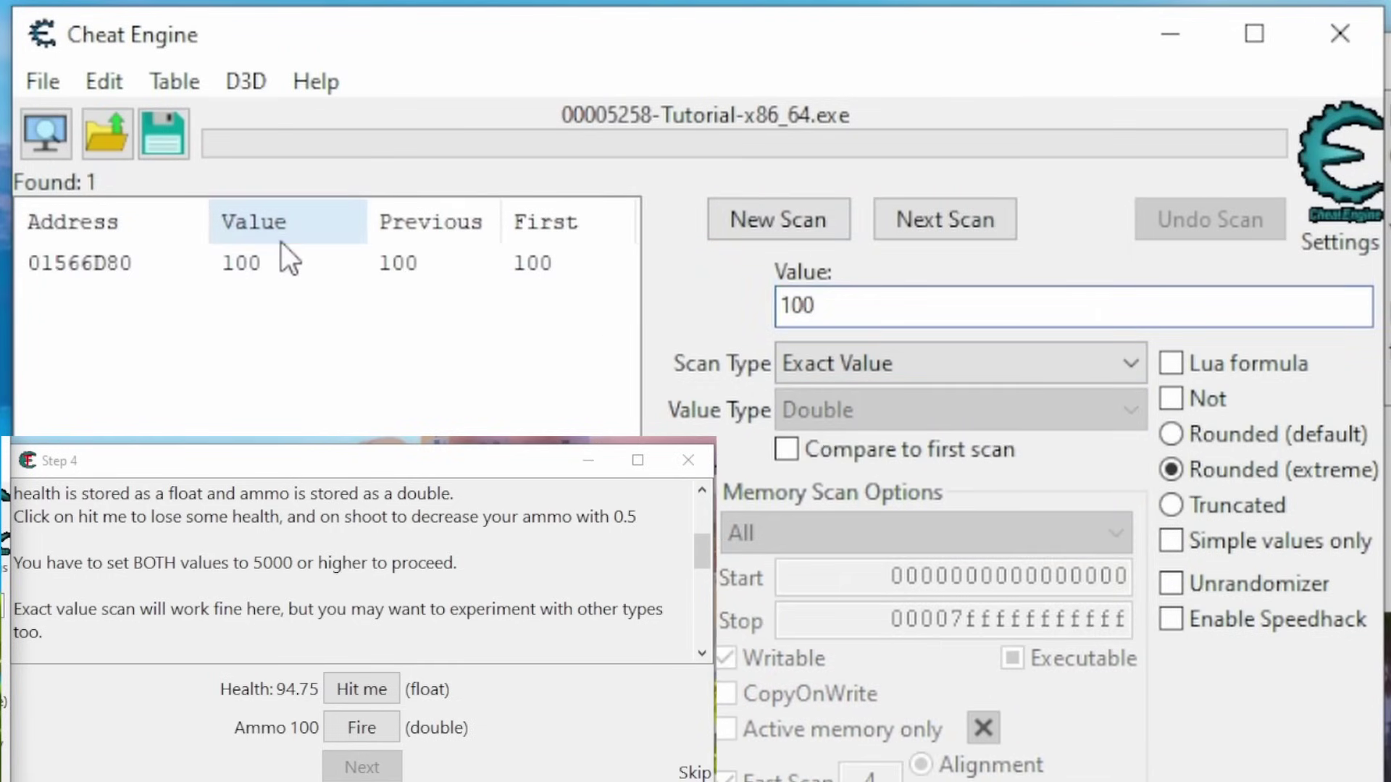
pyautogui.click(310, 259)
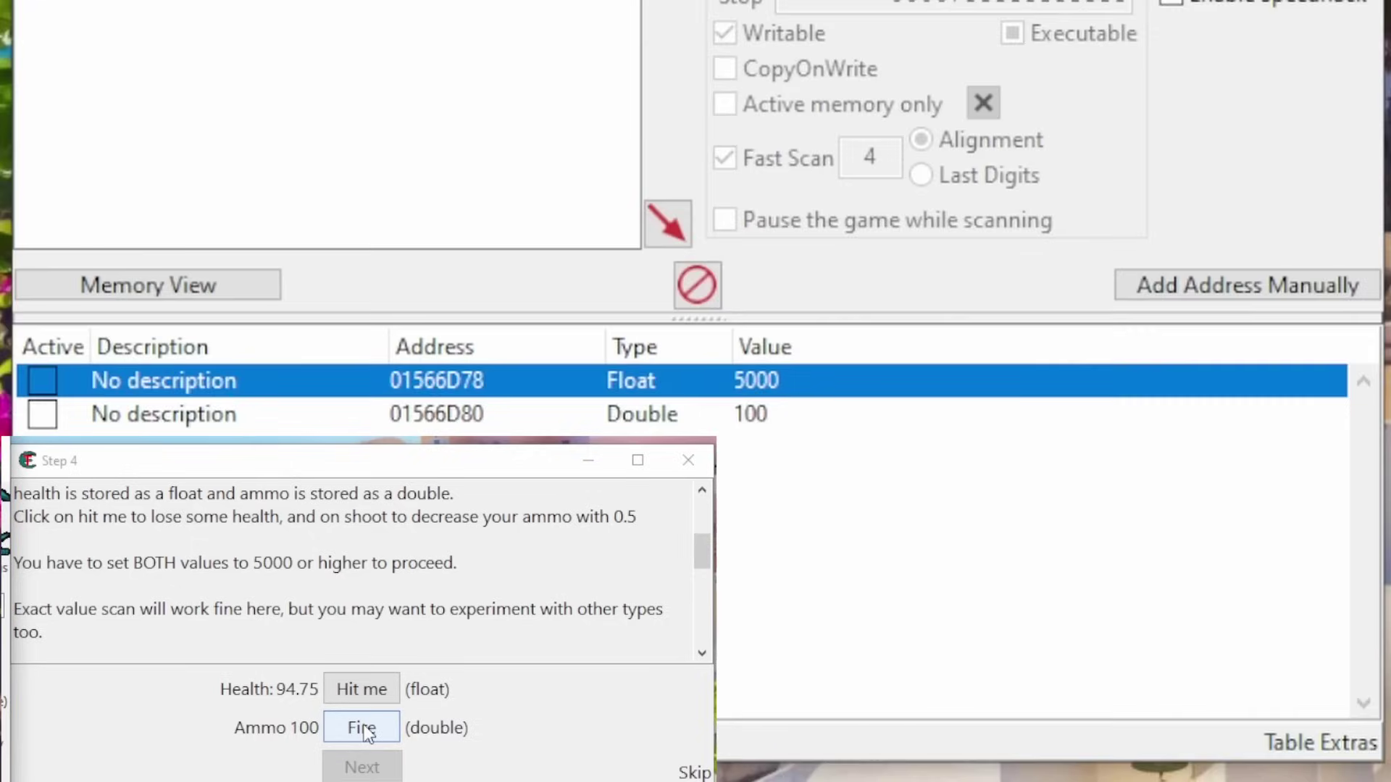
# Step: Fire once so ammo drops to 99.5, then set the ammo entry to 5000
pyautogui.click(365, 729)
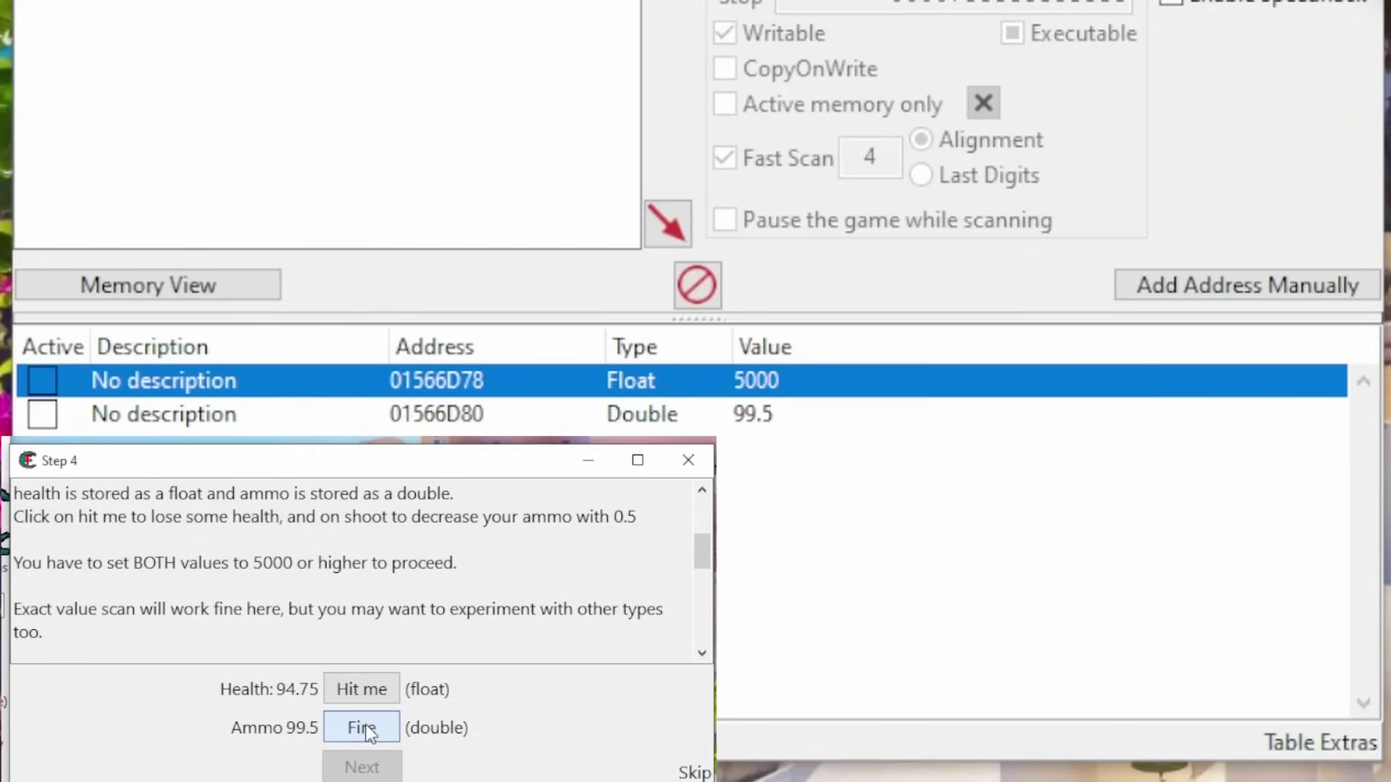
pyautogui.click(757, 426)
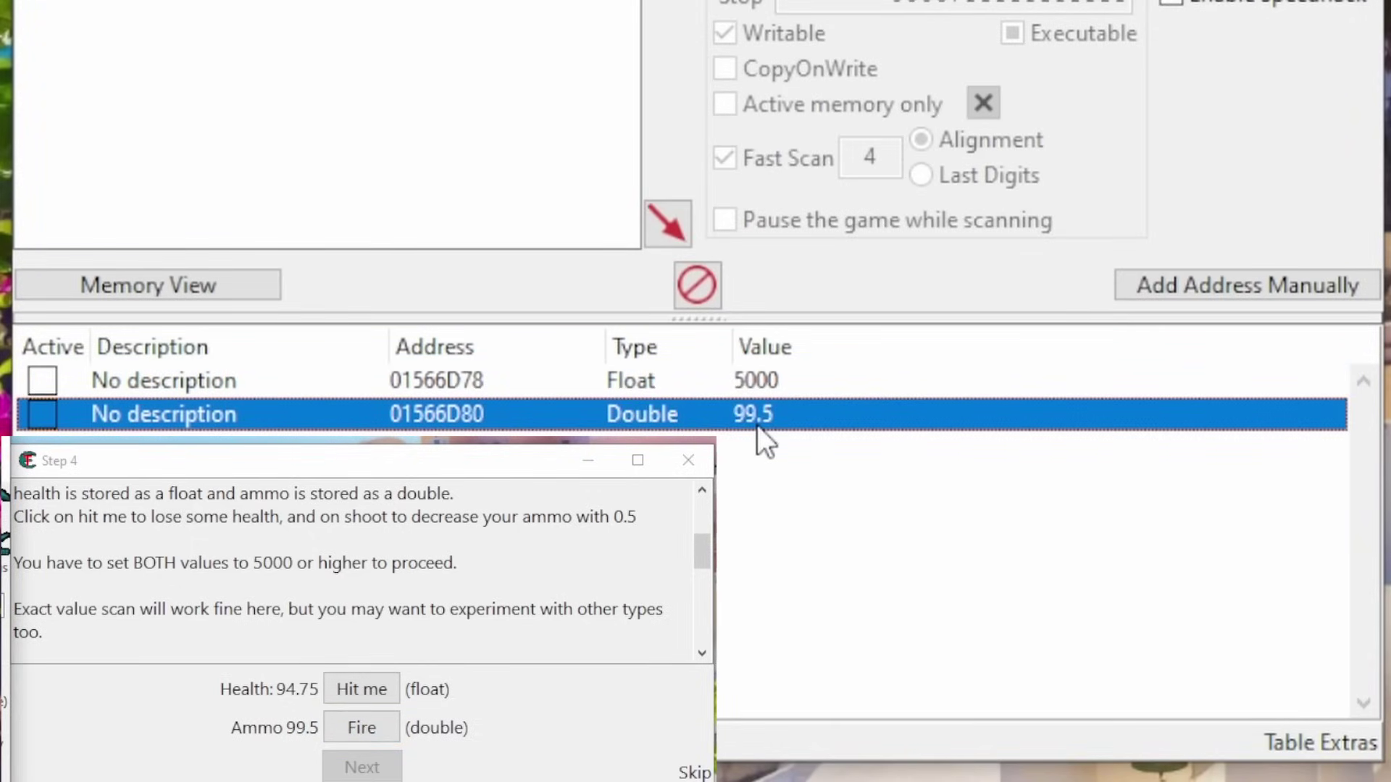
pyautogui.doubleClick(758, 425)
pyautogui.write('500')
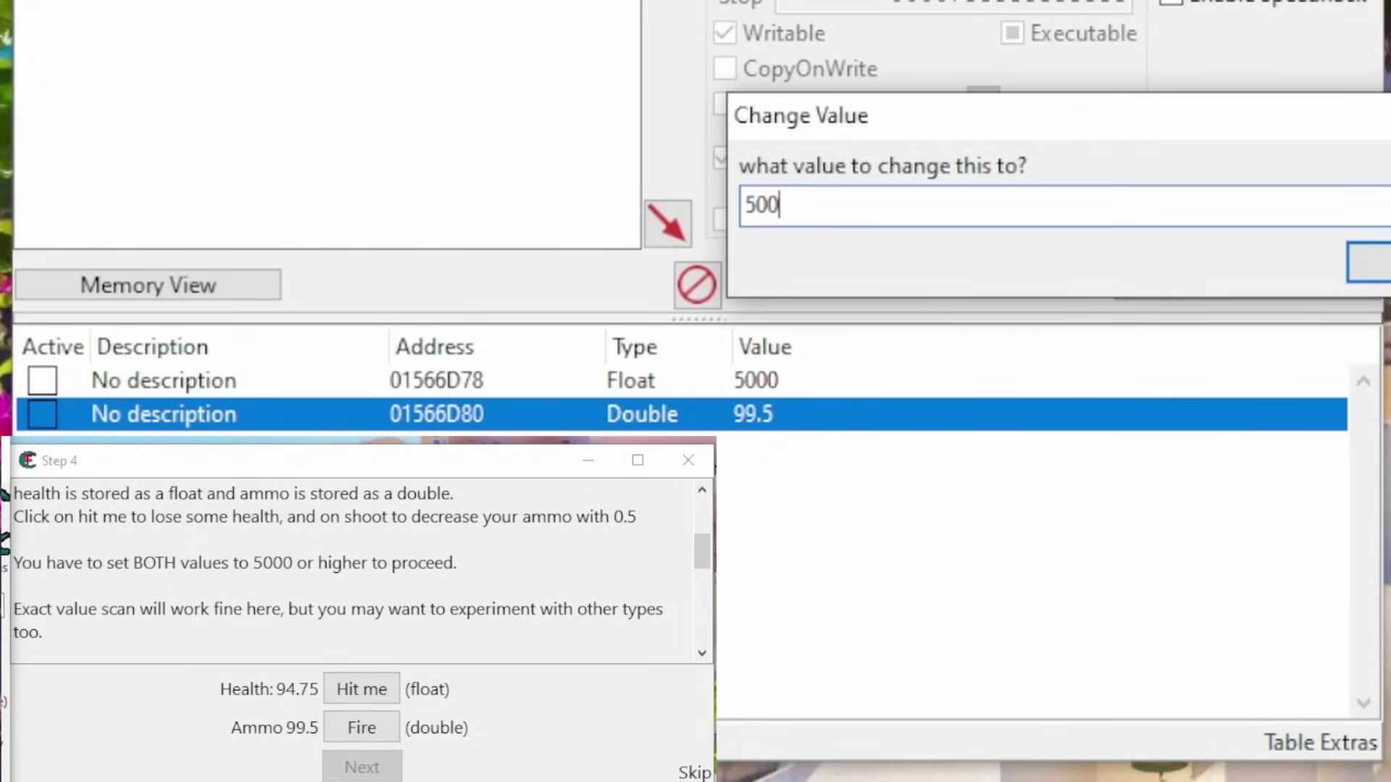
pyautogui.write('0')
pyautogui.click(1369, 262)
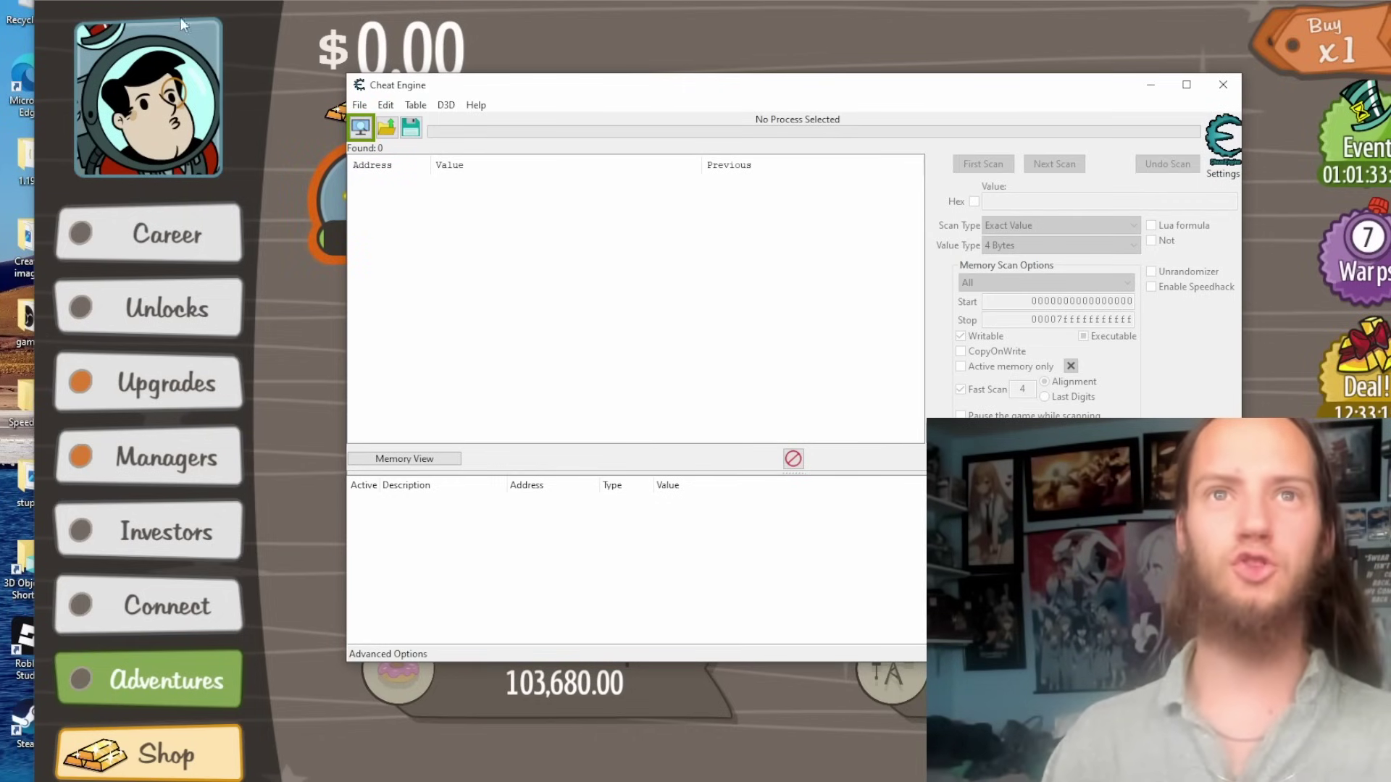
# Step: Attach Cheat Engine to adventure-capitalist.exe and move its window aside to reveal the game
pyautogui.click(360, 127)
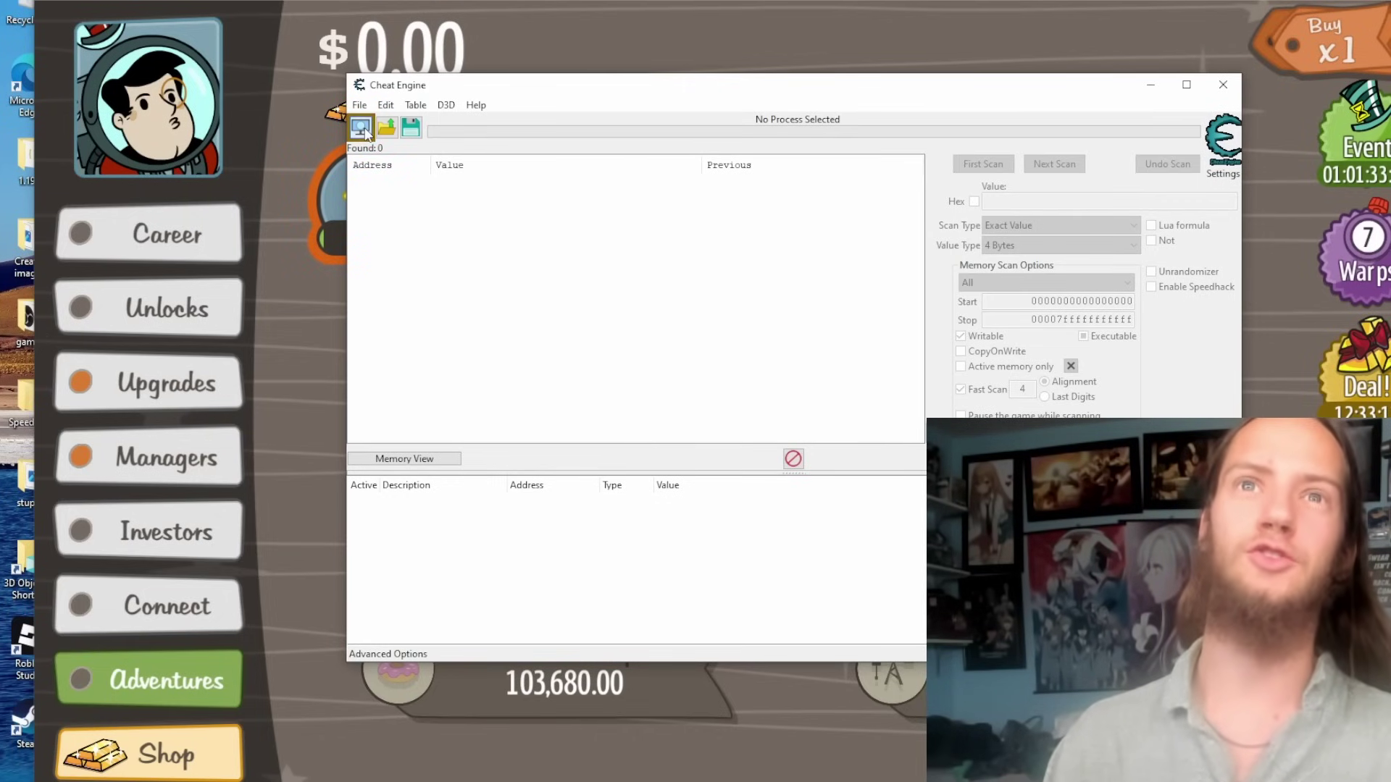
pyautogui.click(591, 323)
pyautogui.click(591, 307)
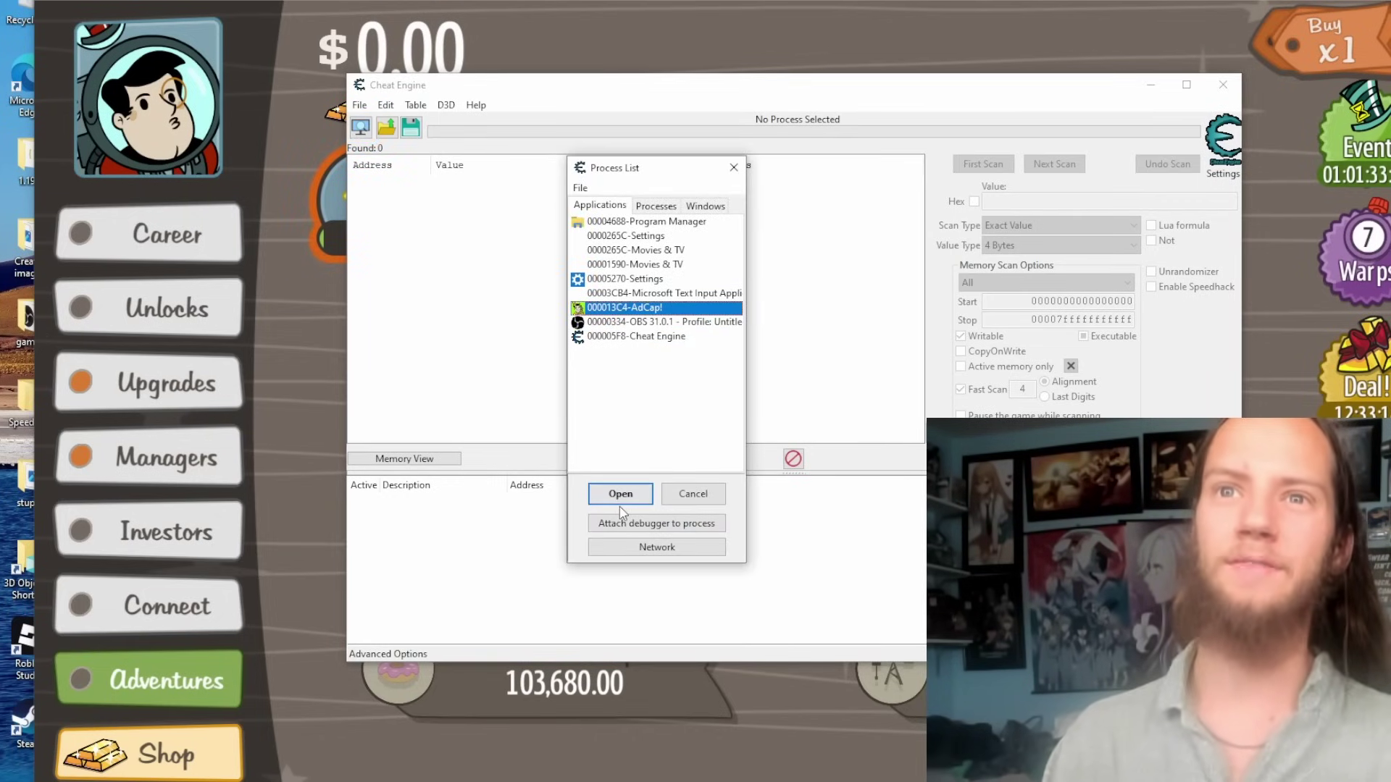
pyautogui.click(621, 495)
pyautogui.moveTo(525, 93)
pyautogui.mouseDown()
pyautogui.moveTo(786, 244)
pyautogui.moveTo(376, 116)
pyautogui.moveTo(491, 116)
pyautogui.mouseUp()
# Step: Set Value Type to All and ready the Value field for a search for 0
pyautogui.click(962, 272)
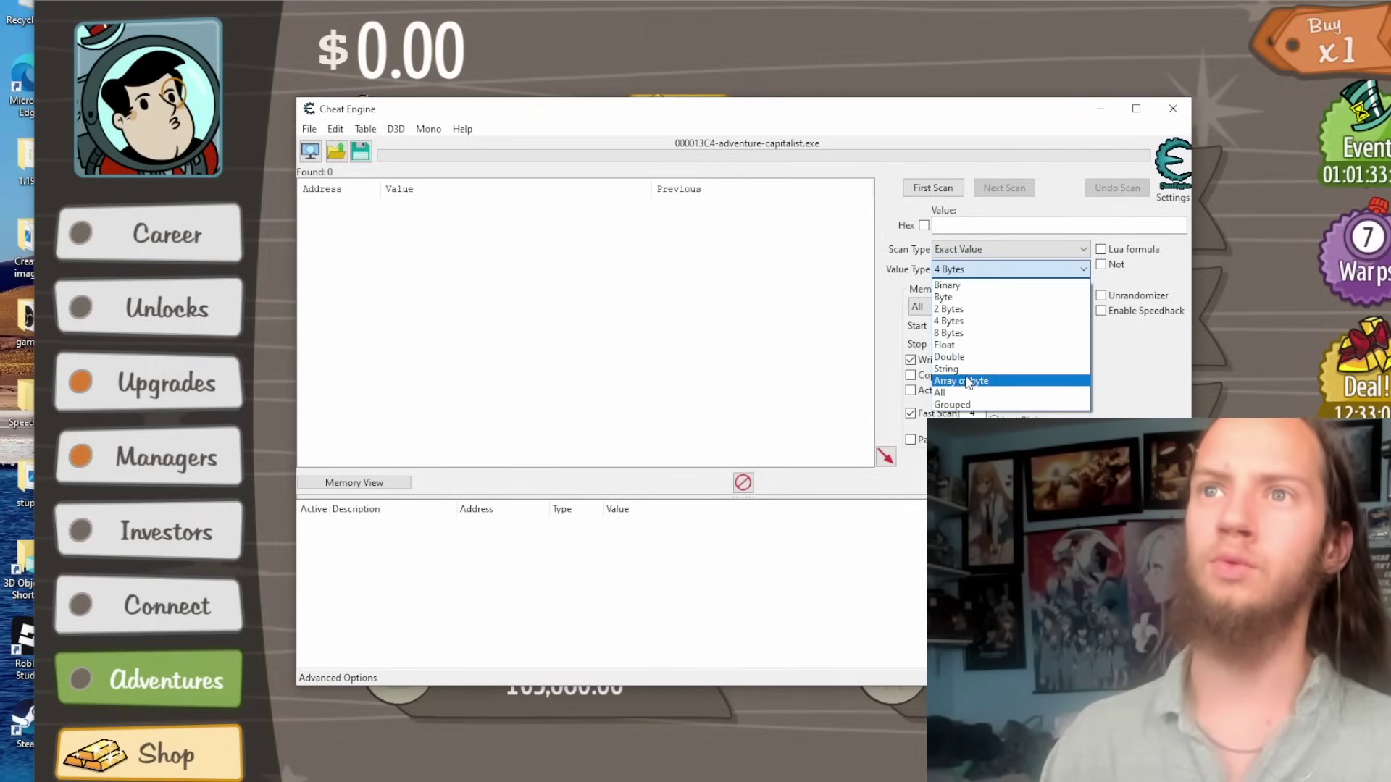
pyautogui.click(949, 380)
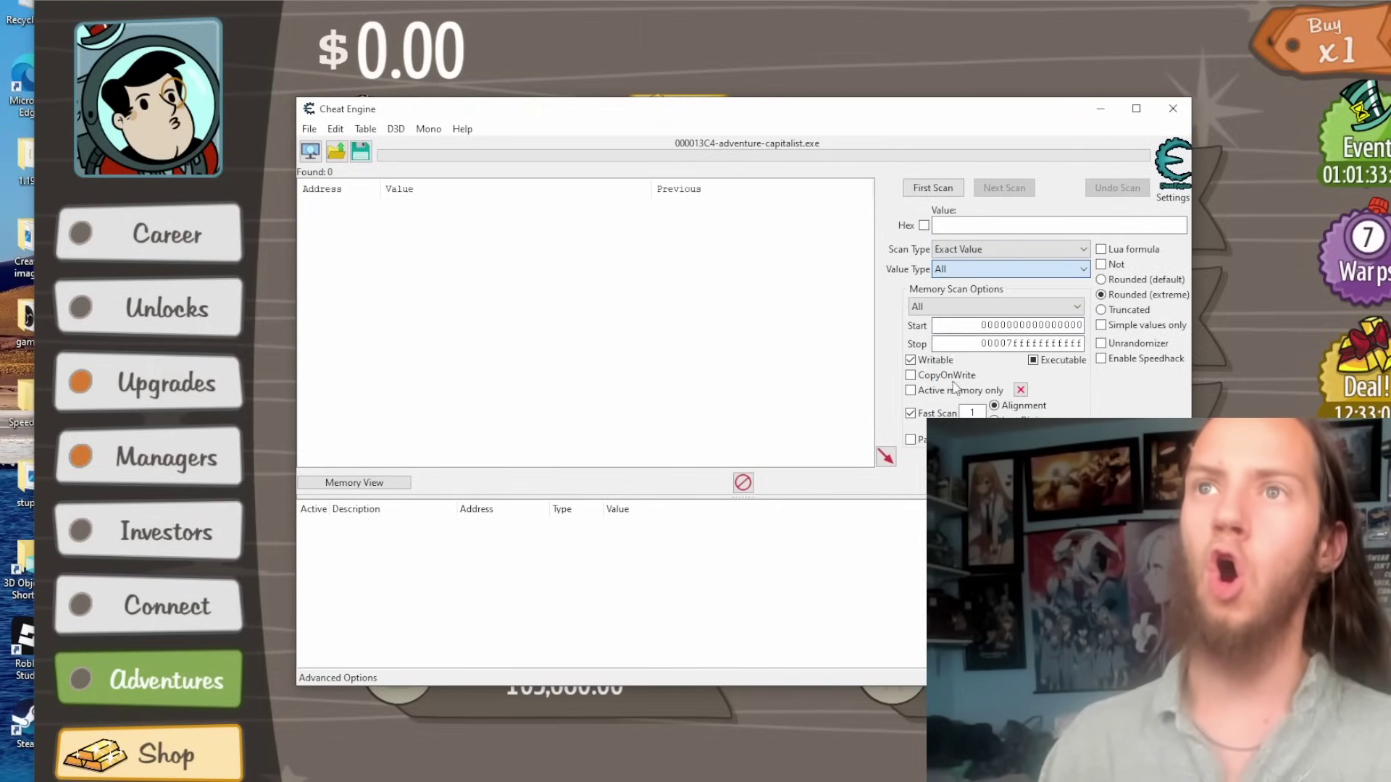
pyautogui.click(1022, 226)
pyautogui.write('0')
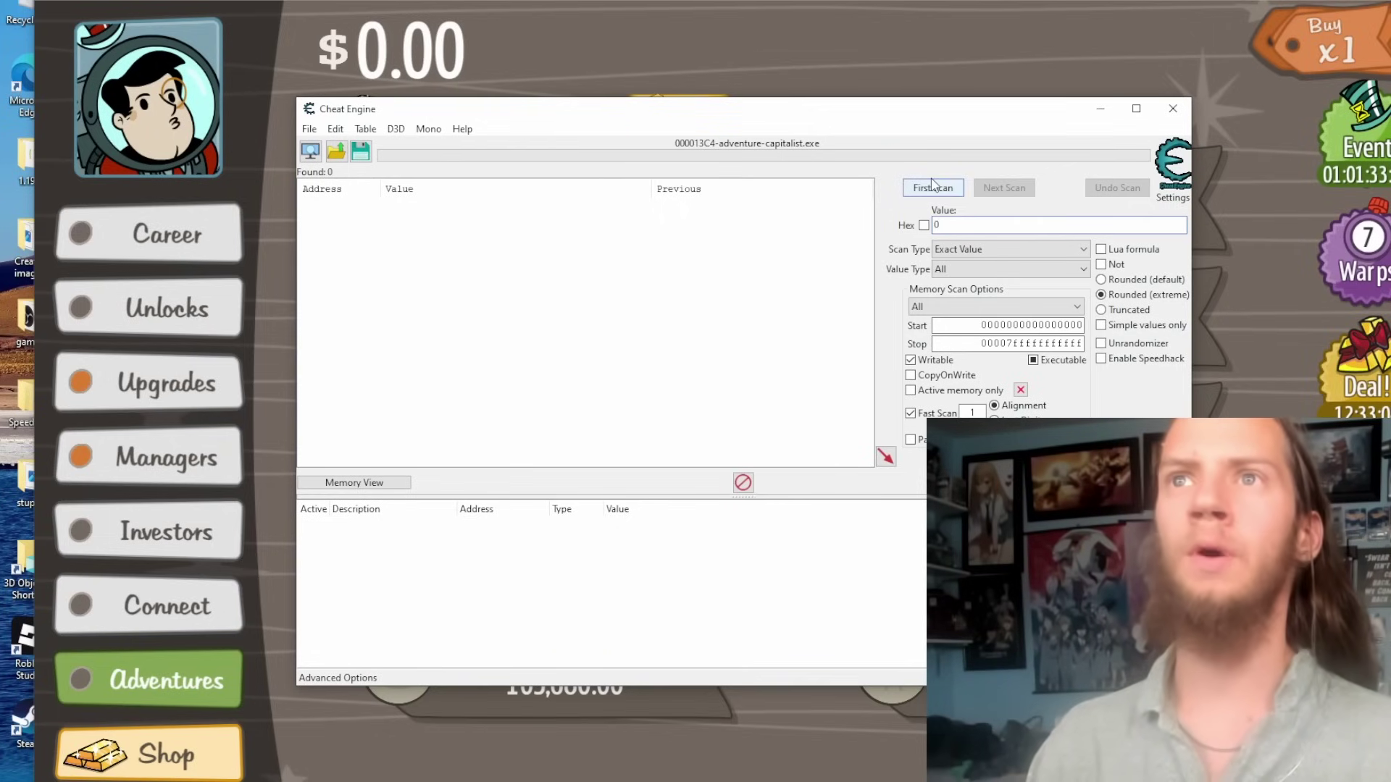
# Step: Run a First Scan for 0, then two Unchanged value rescans, leaving about 113.9 million addresses
pyautogui.click(931, 190)
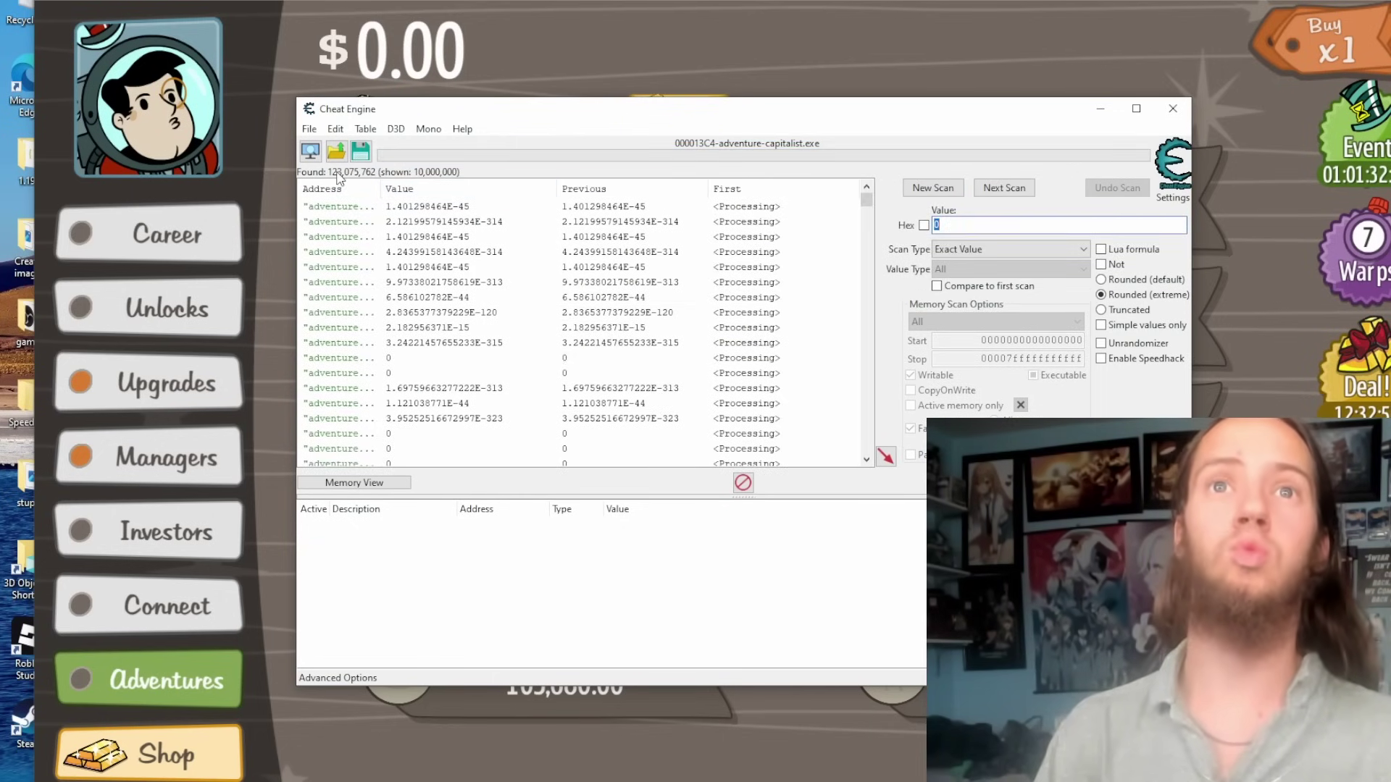
pyautogui.click(1004, 253)
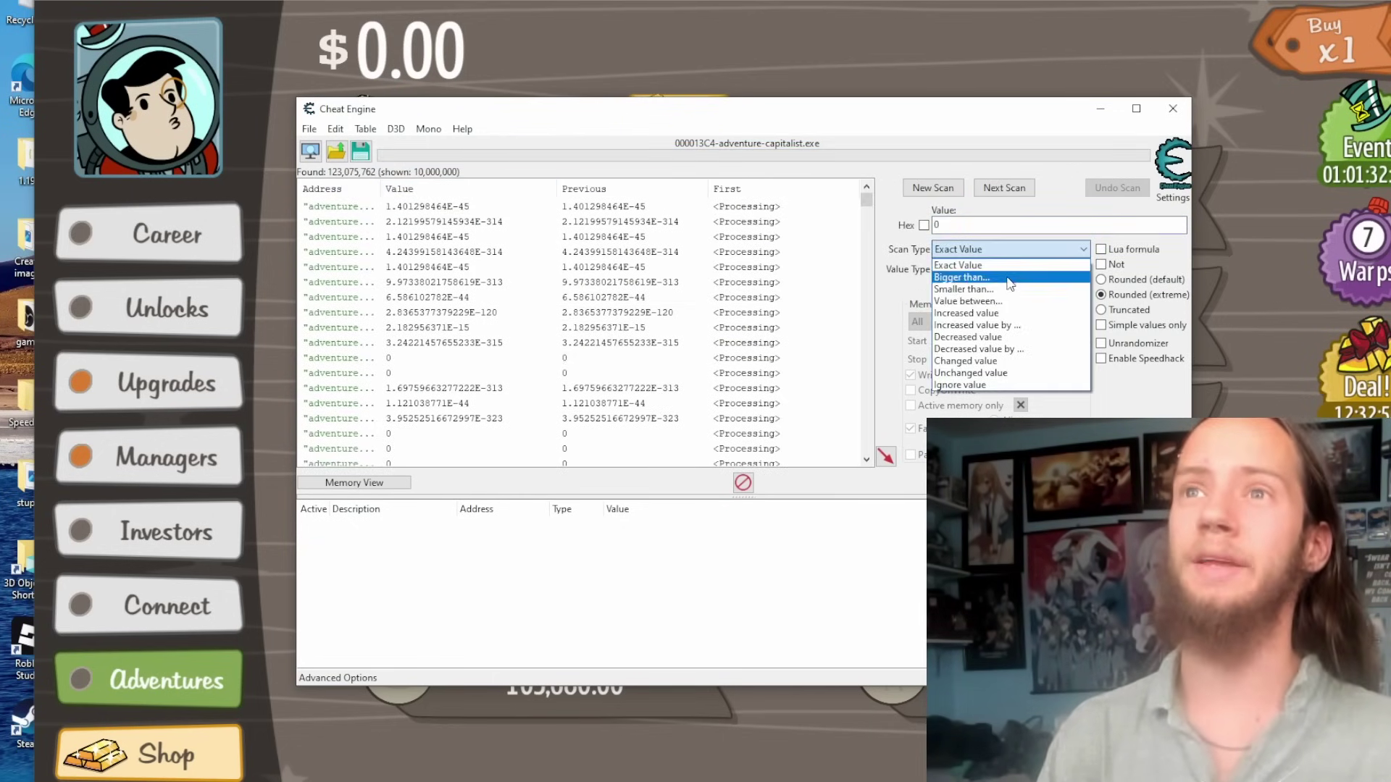
pyautogui.click(985, 372)
pyautogui.click(1005, 190)
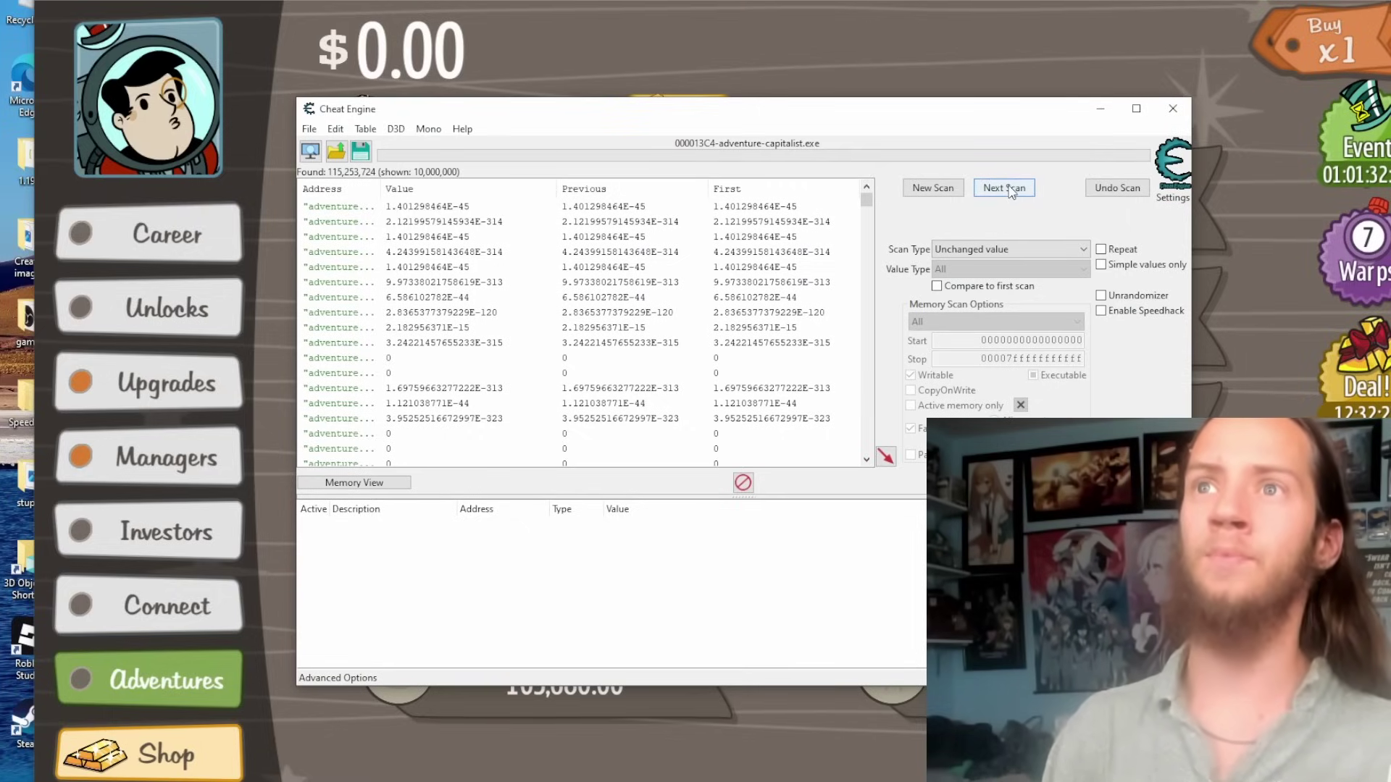
pyautogui.click(1005, 190)
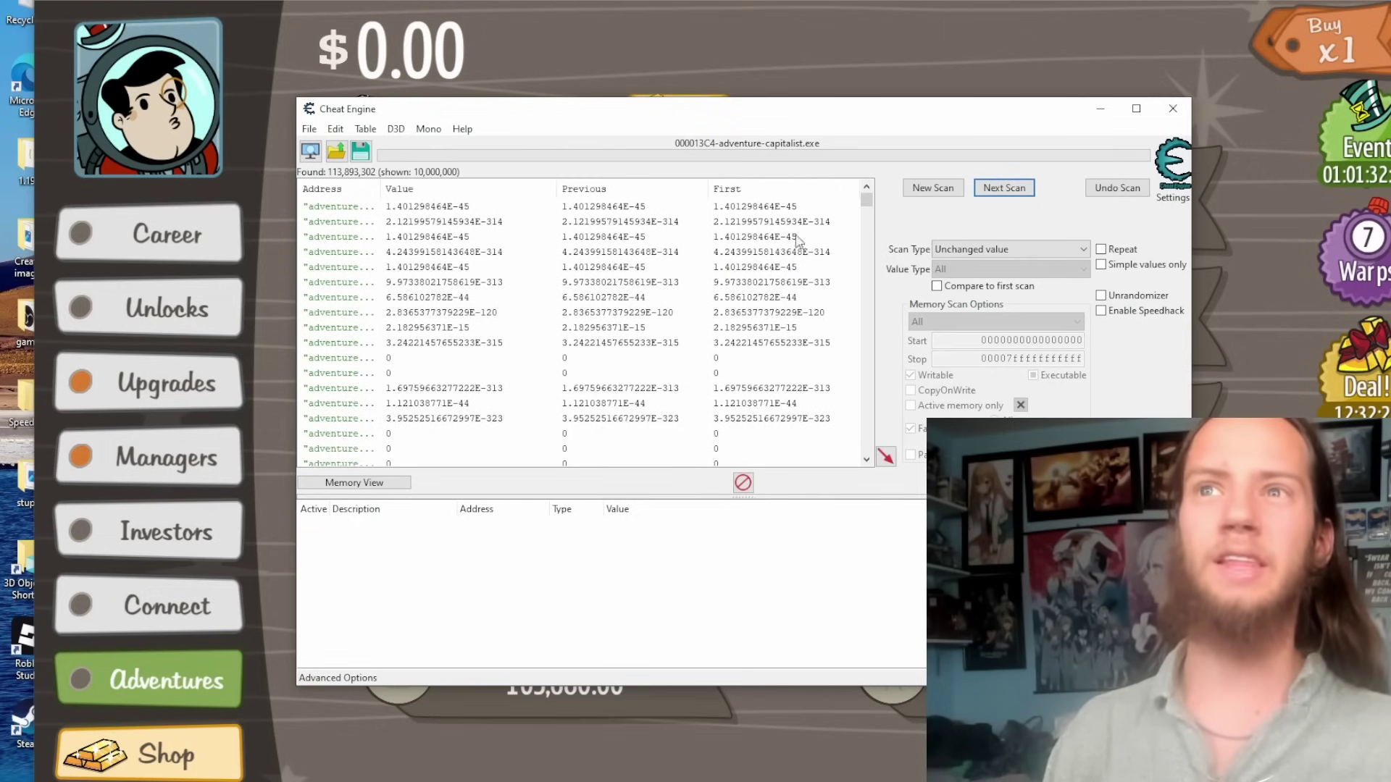
# Step: Switch the scan type to Increased value and rescan after a lemon stand payout
pyautogui.click(995, 250)
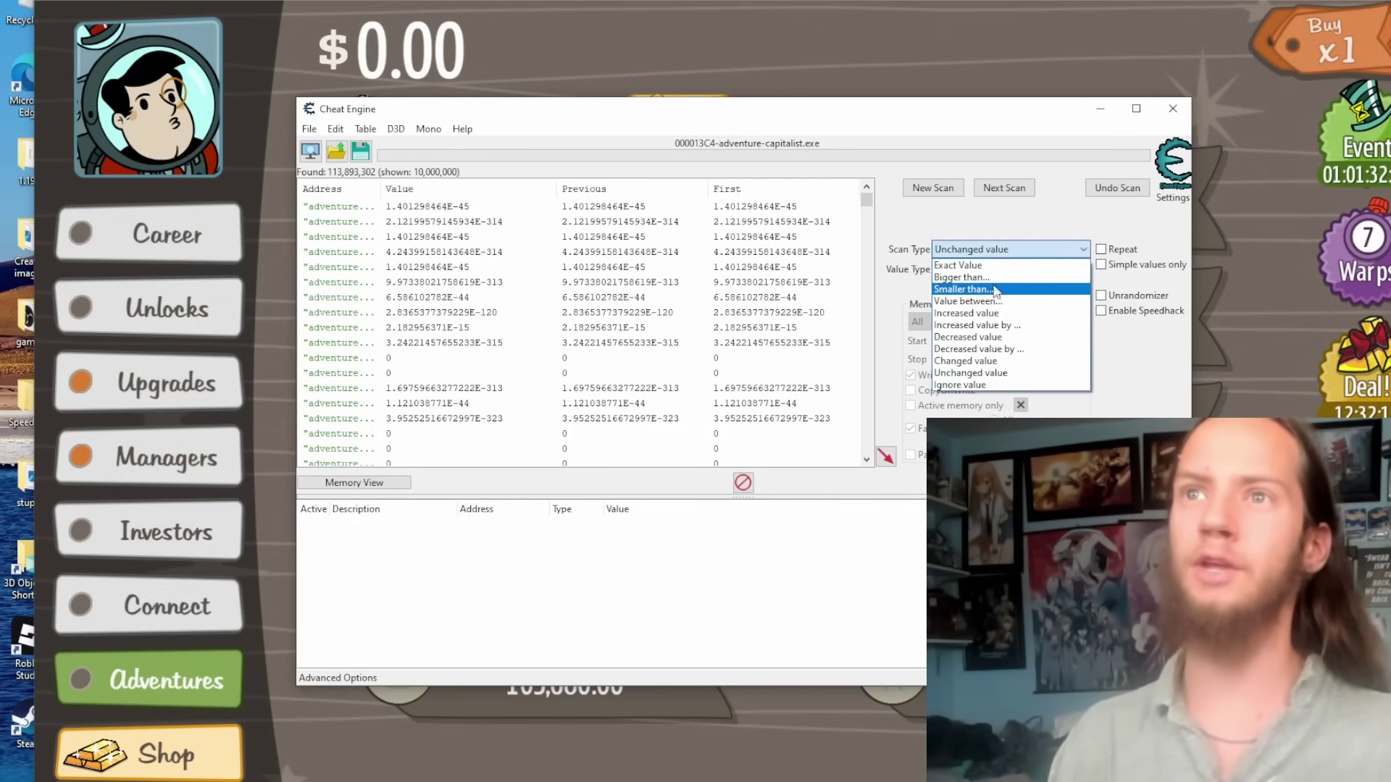
pyautogui.click(978, 332)
pyautogui.hotkey('alt', 'Tab')
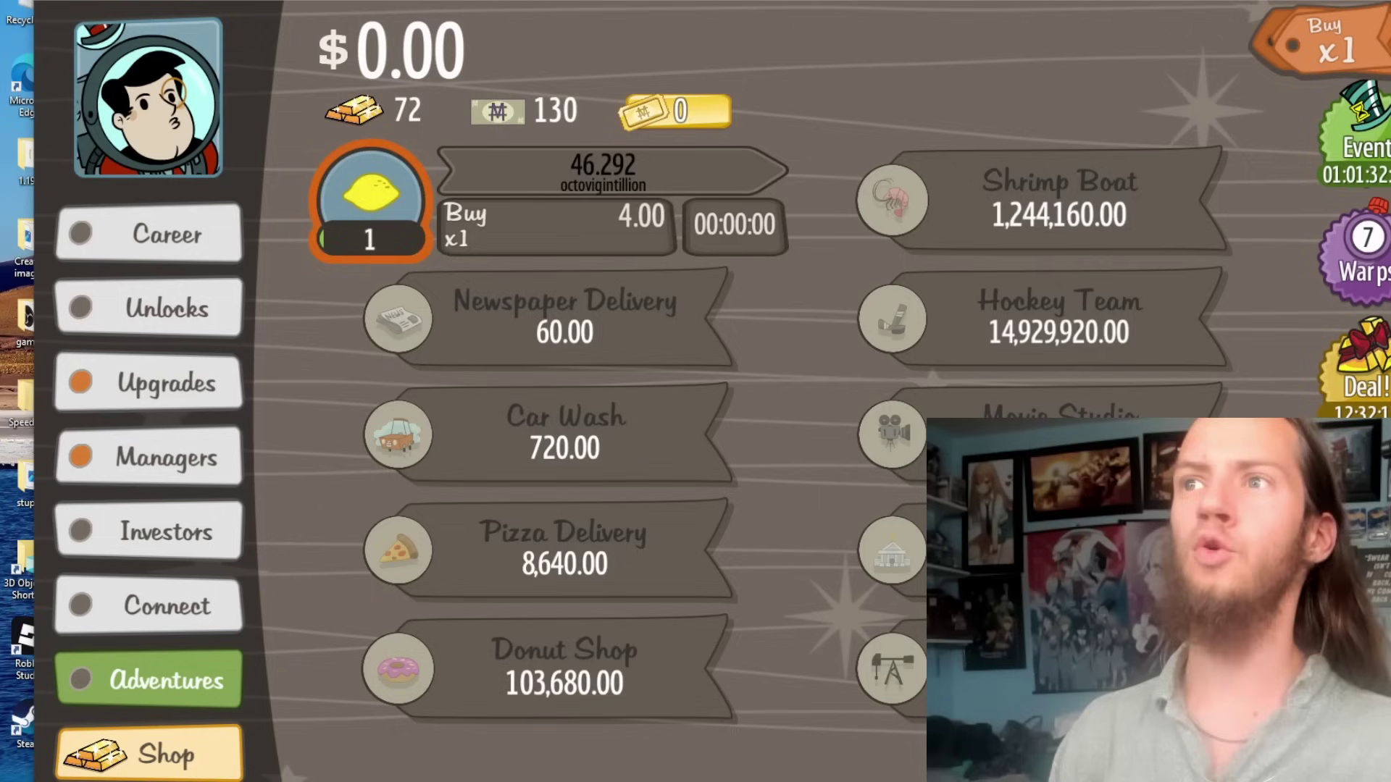
pyautogui.click(360, 194)
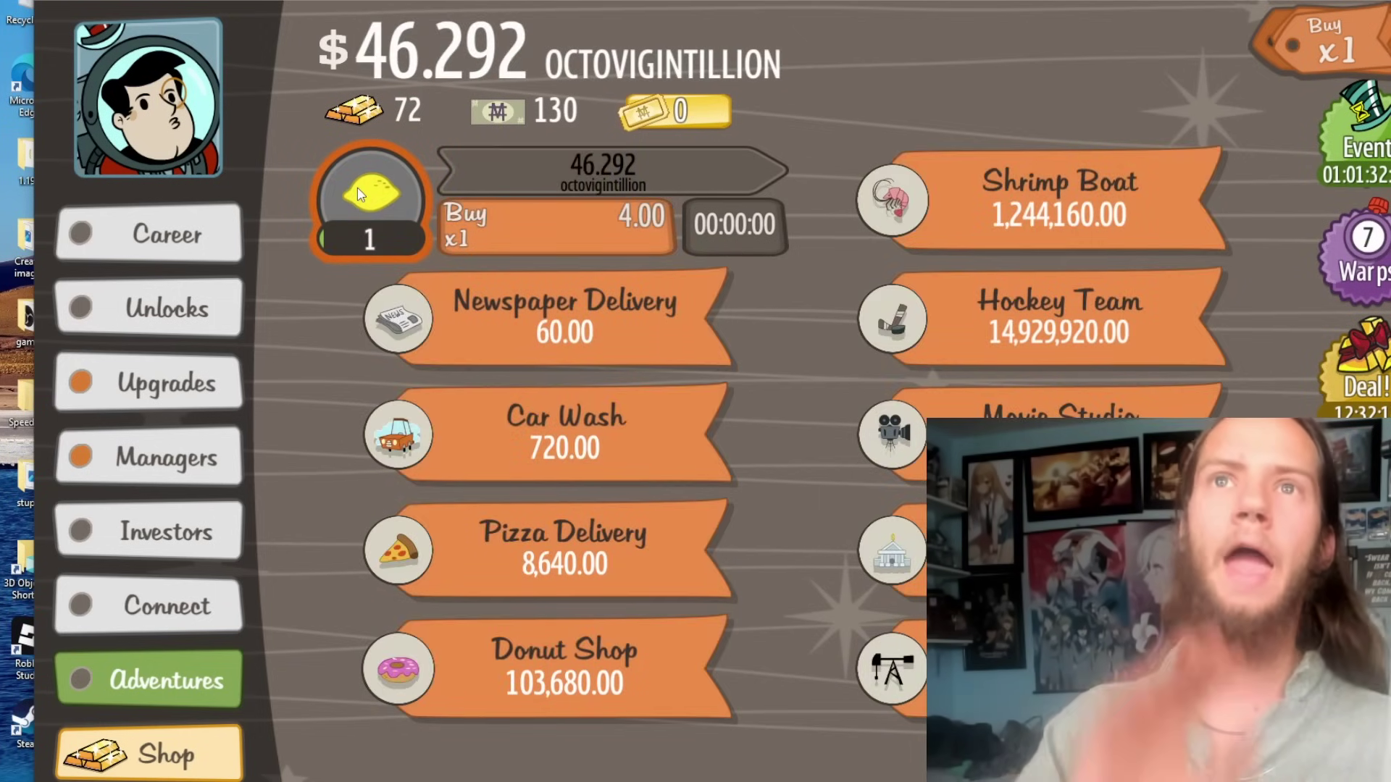
pyautogui.hotkey('alt', 'Tab')
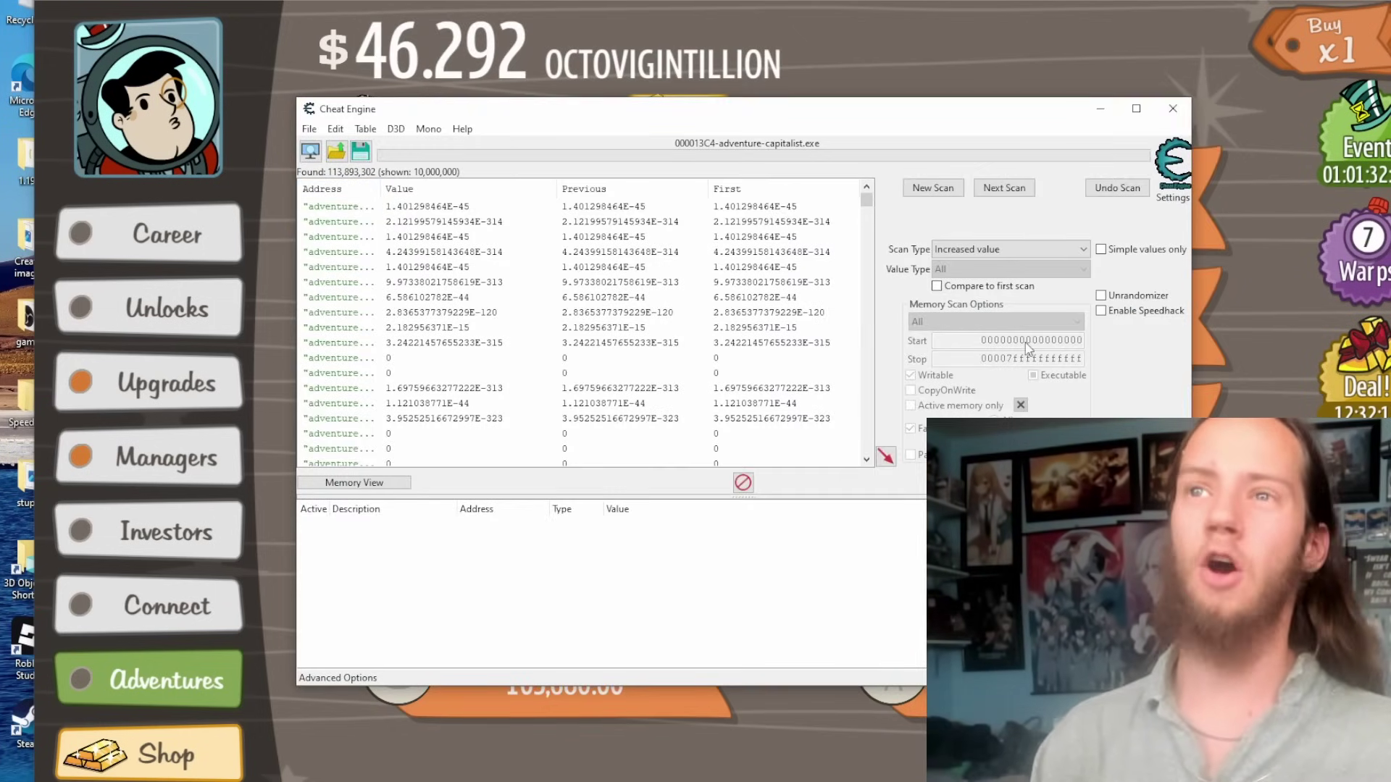
pyautogui.click(1002, 189)
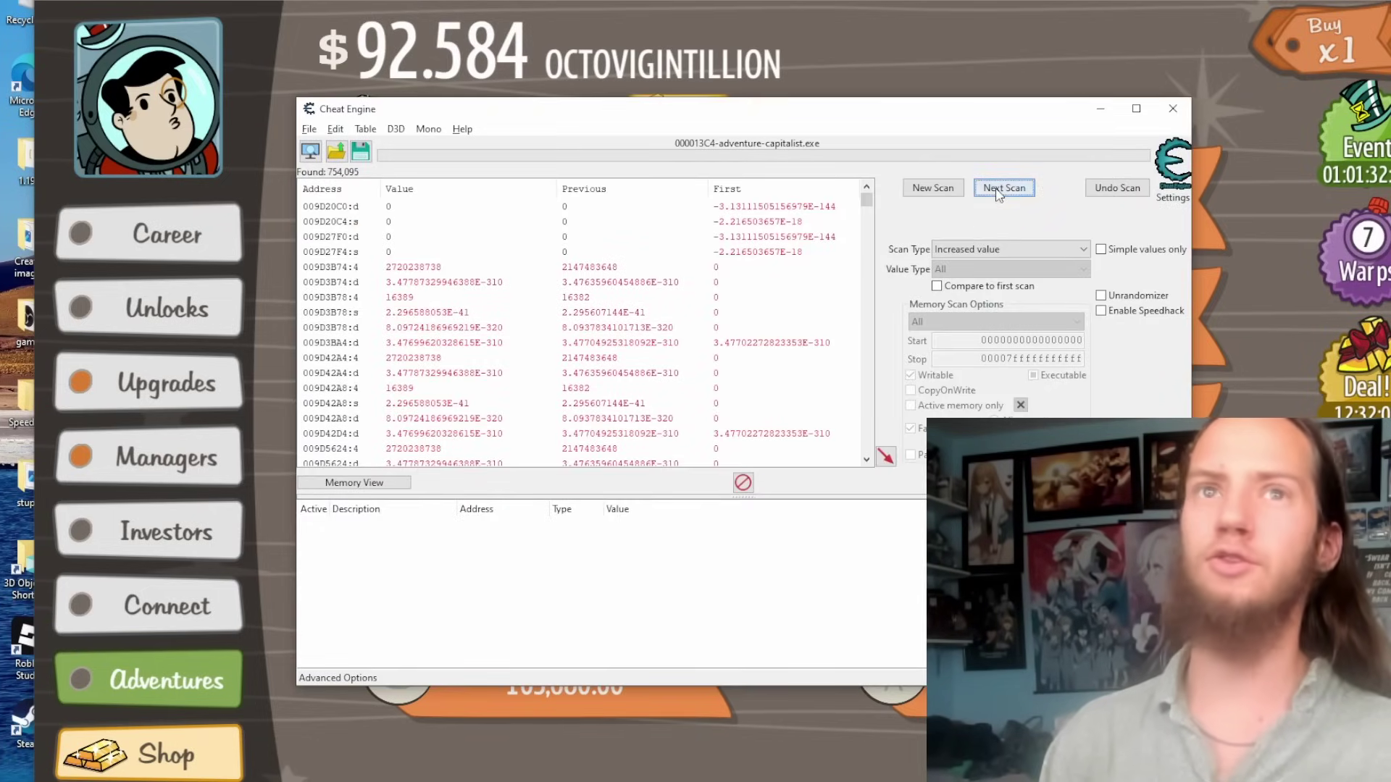
# Step: Keep rescanning through 11,595, 2,071 and 897 results, then to 778 after another payout
pyautogui.click(1004, 187)
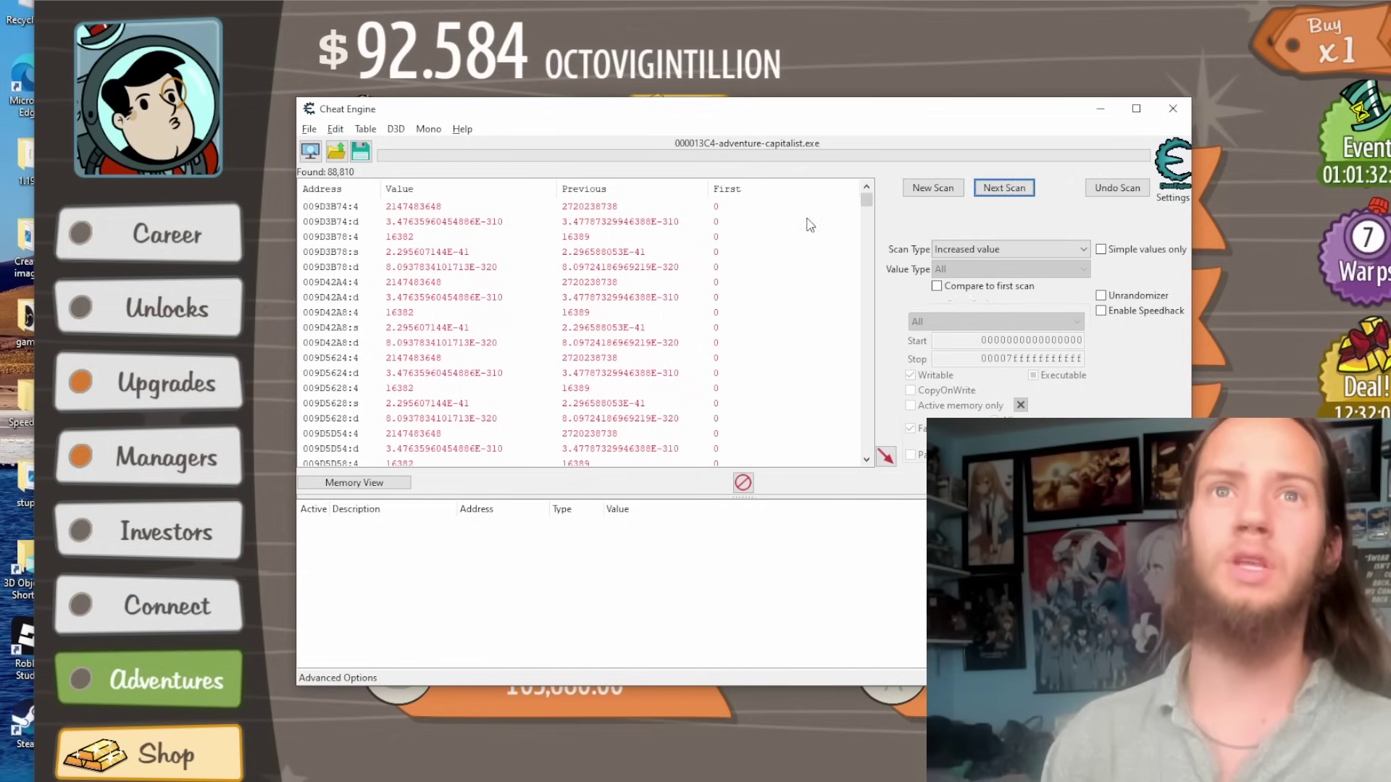
pyautogui.click(1009, 192)
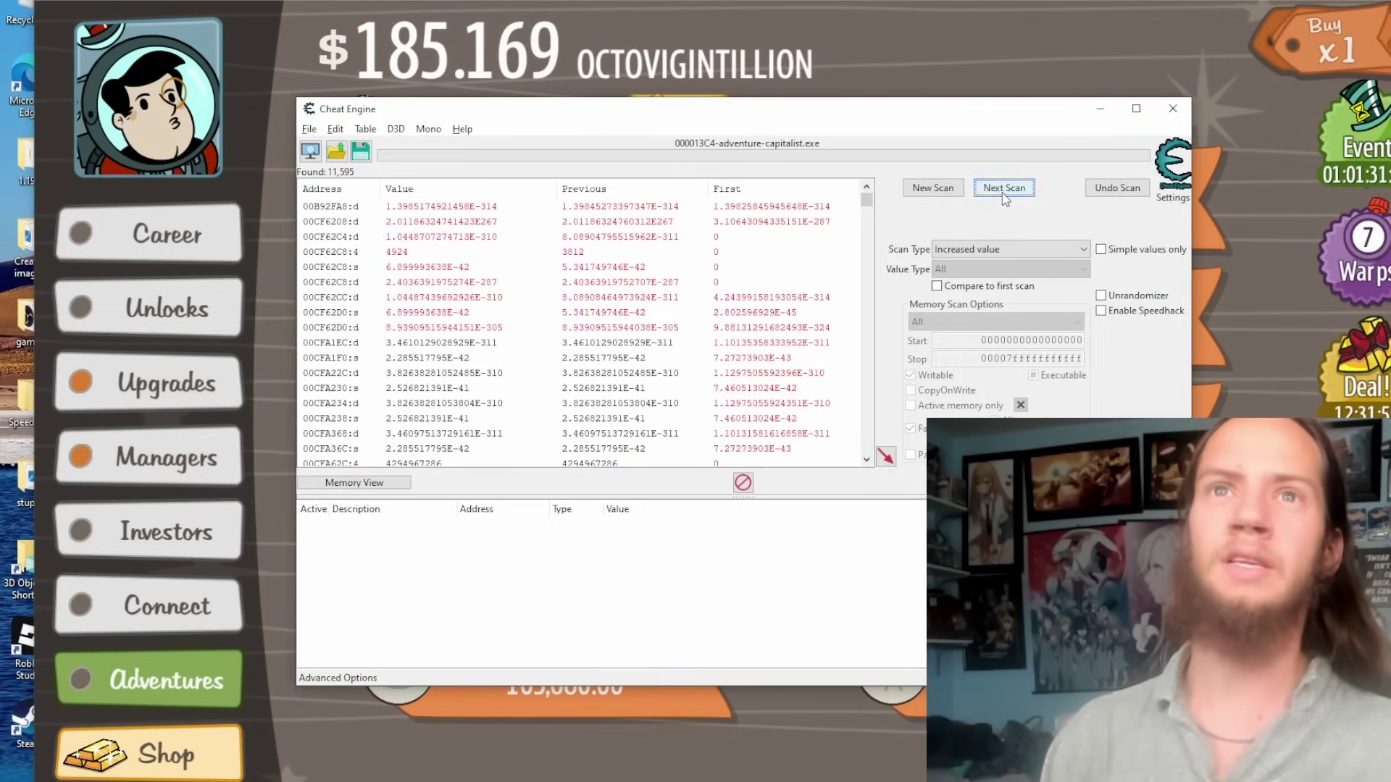
pyautogui.click(1004, 189)
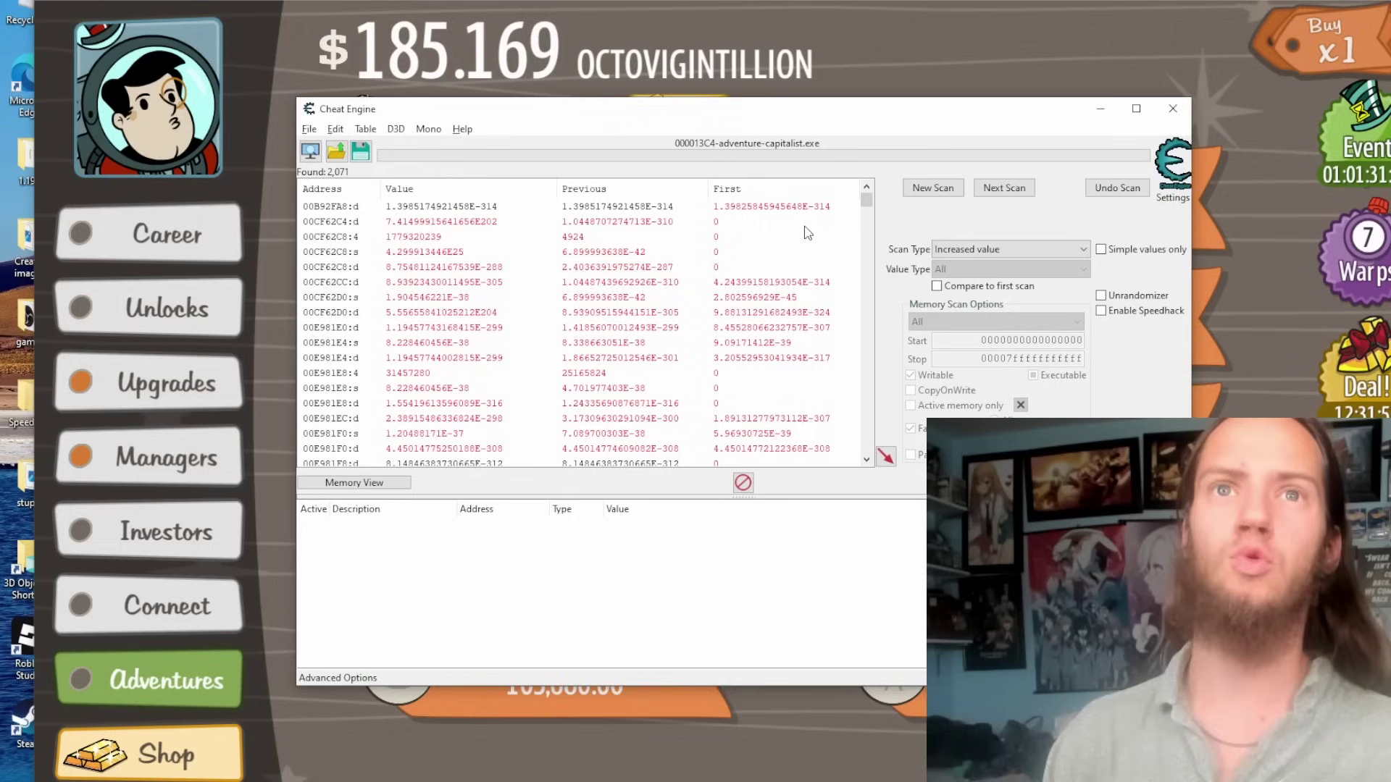
pyautogui.click(1027, 194)
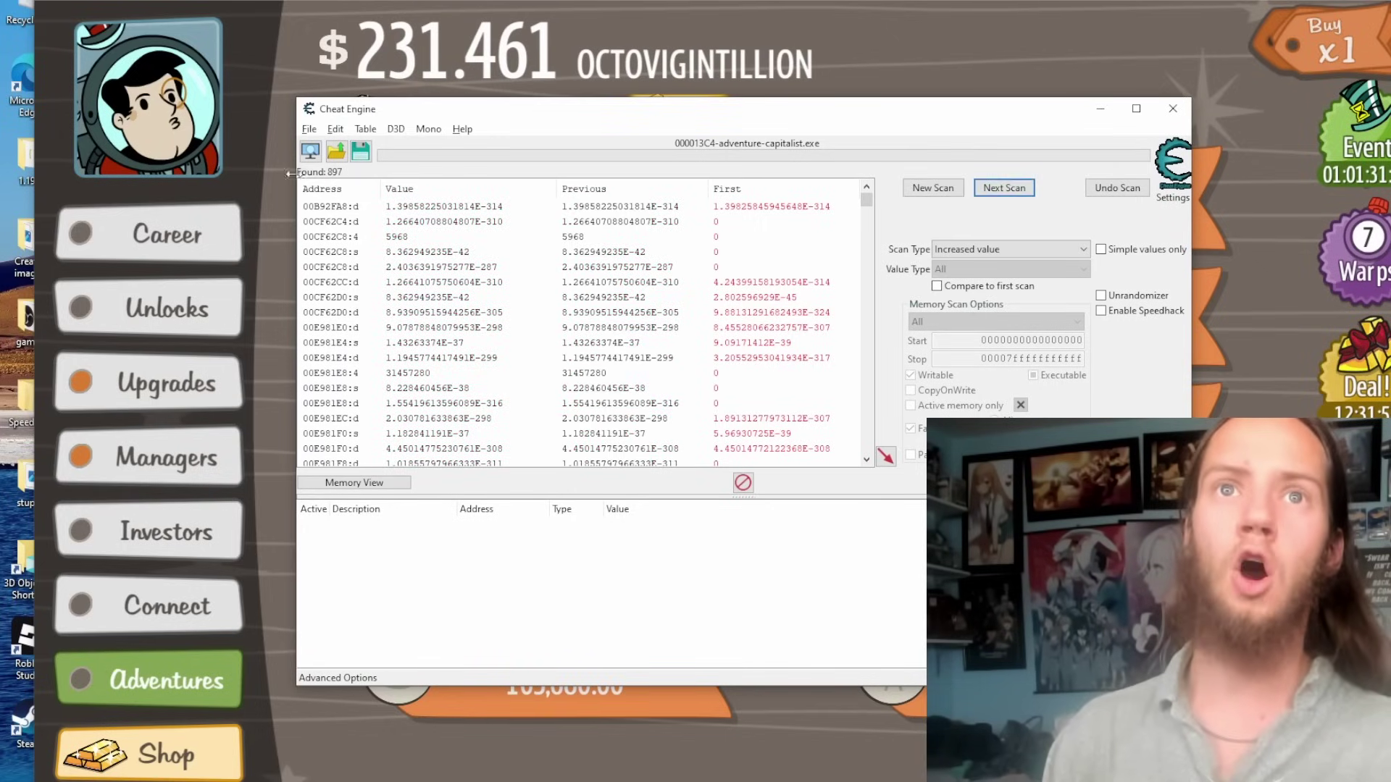
pyautogui.hotkey('alt', 'Tab')
pyautogui.click(377, 194)
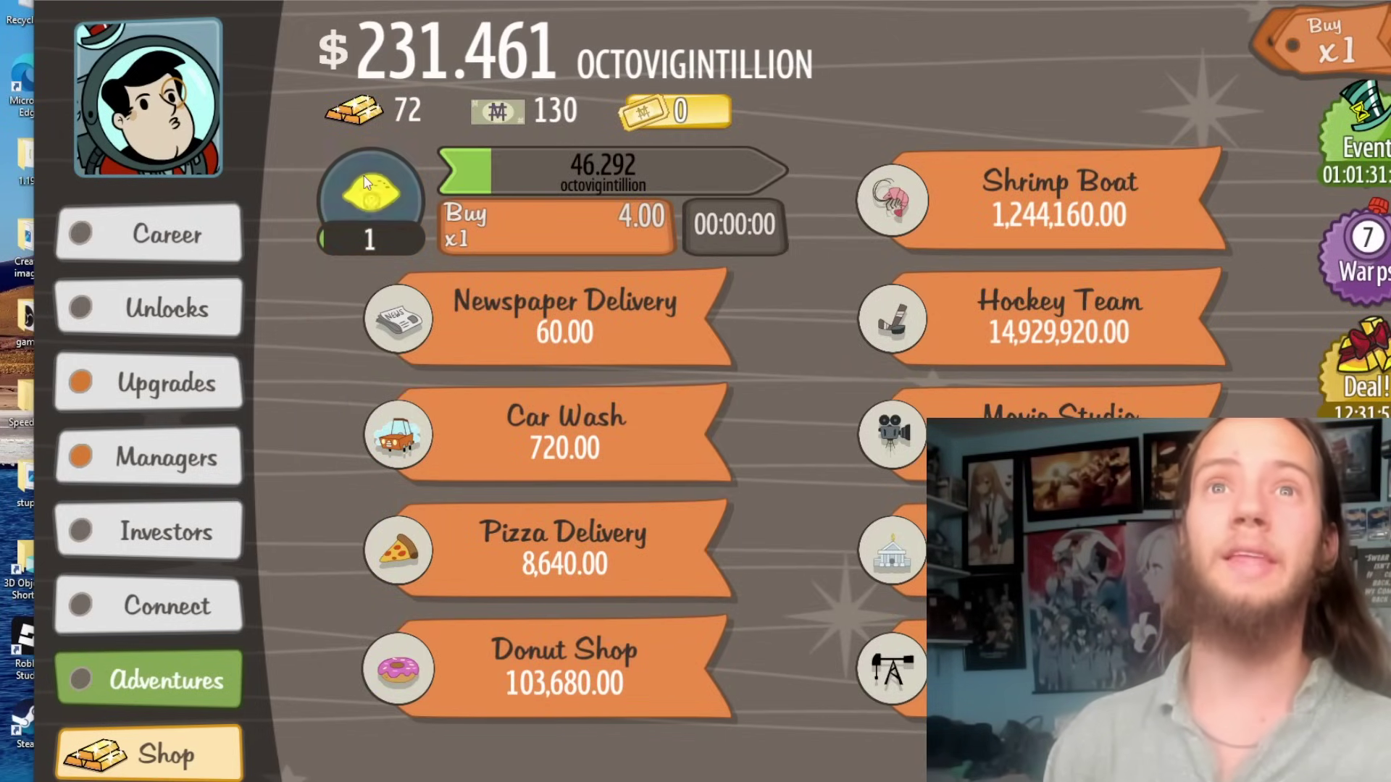
pyautogui.hotkey('alt', 'Tab')
pyautogui.click(1004, 189)
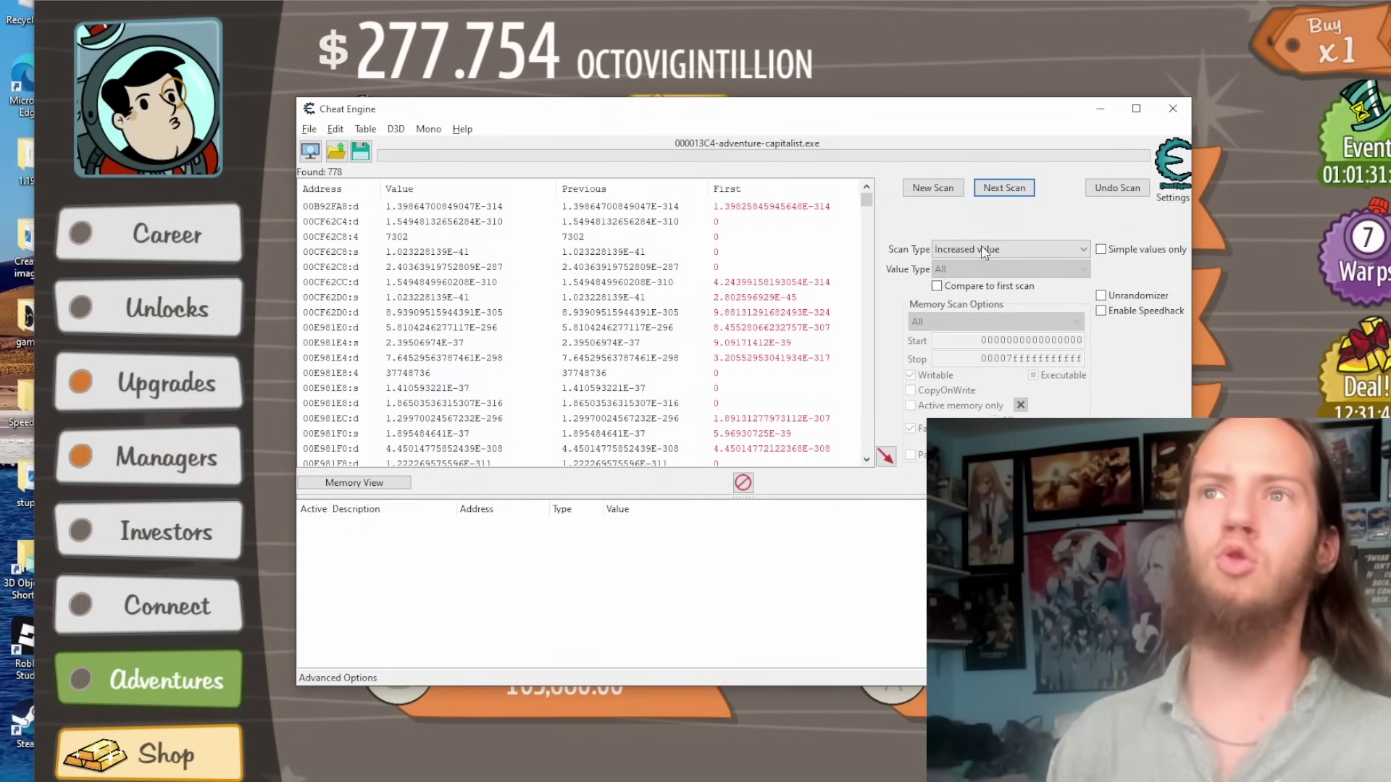
# Step: Buy 2,985 Lemonade Stands at MAX, then run a Decreased value rescan, leaving 156 addresses
pyautogui.click(984, 251)
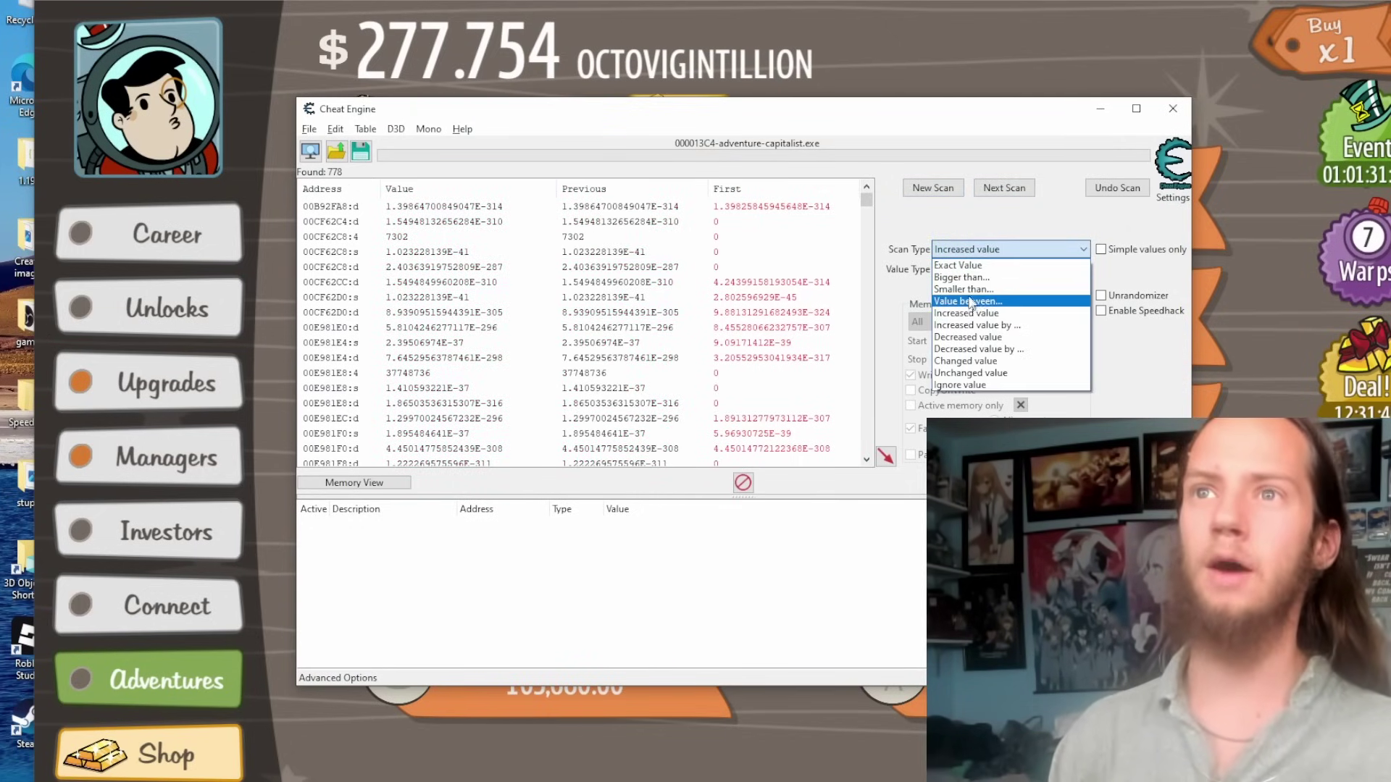
pyautogui.click(968, 338)
pyautogui.hotkey('alt', 'Tab')
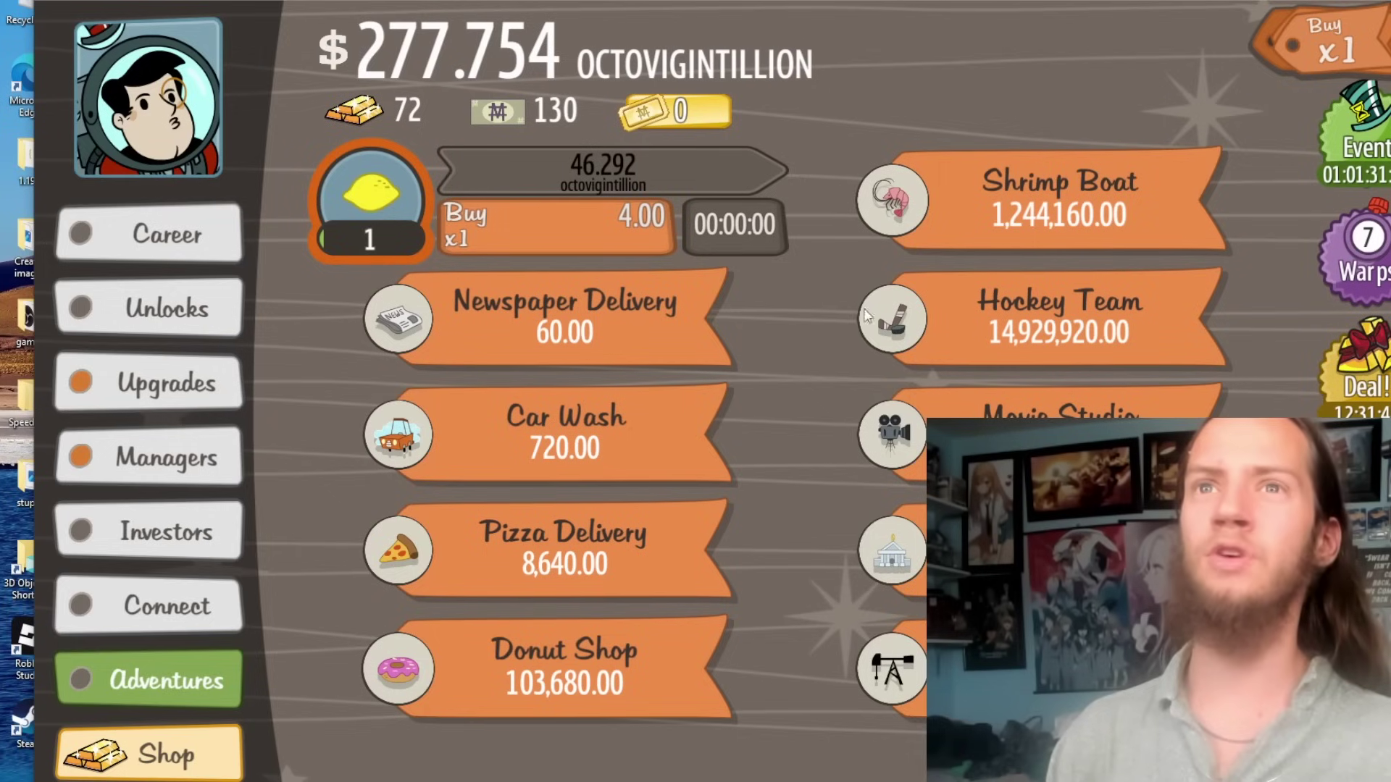
pyautogui.click(1340, 71)
pyautogui.click(1345, 70)
pyautogui.click(1345, 71)
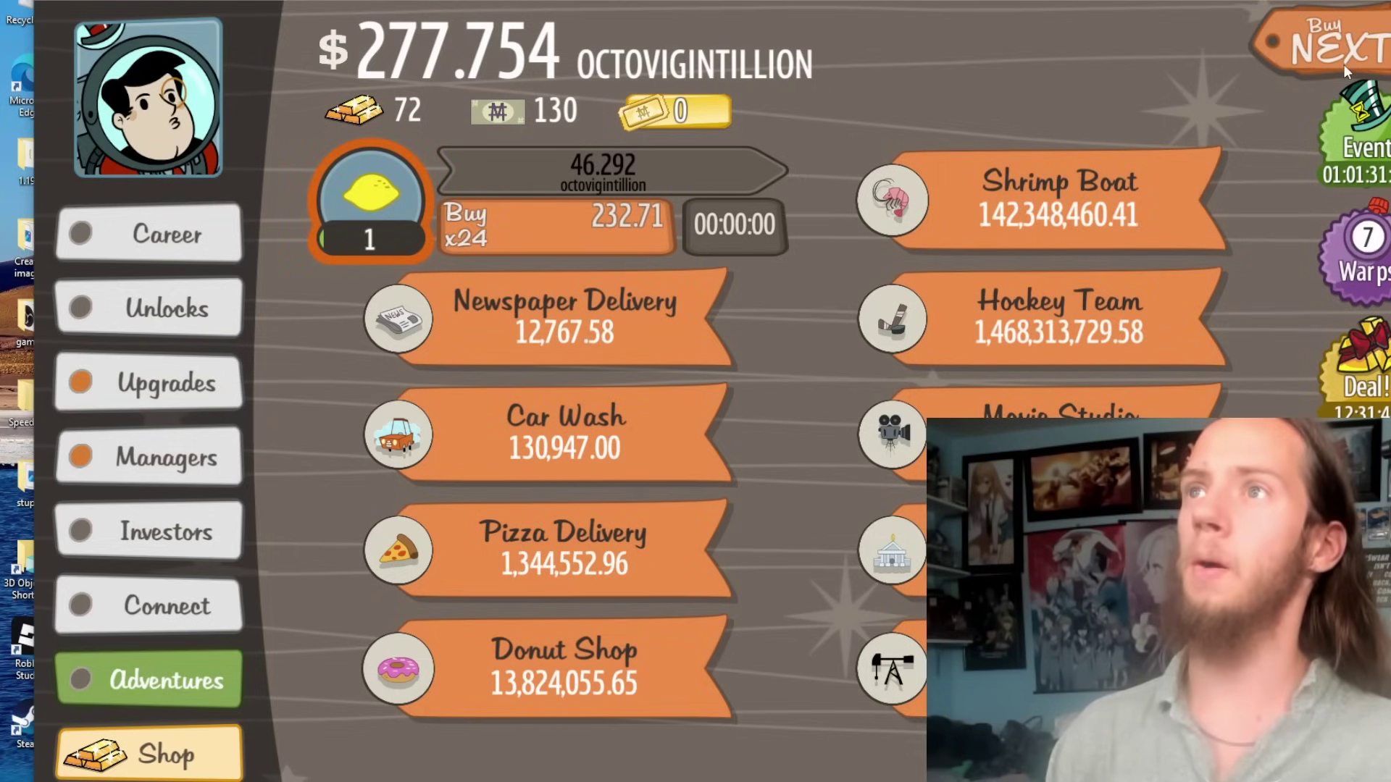
pyautogui.click(1319, 61)
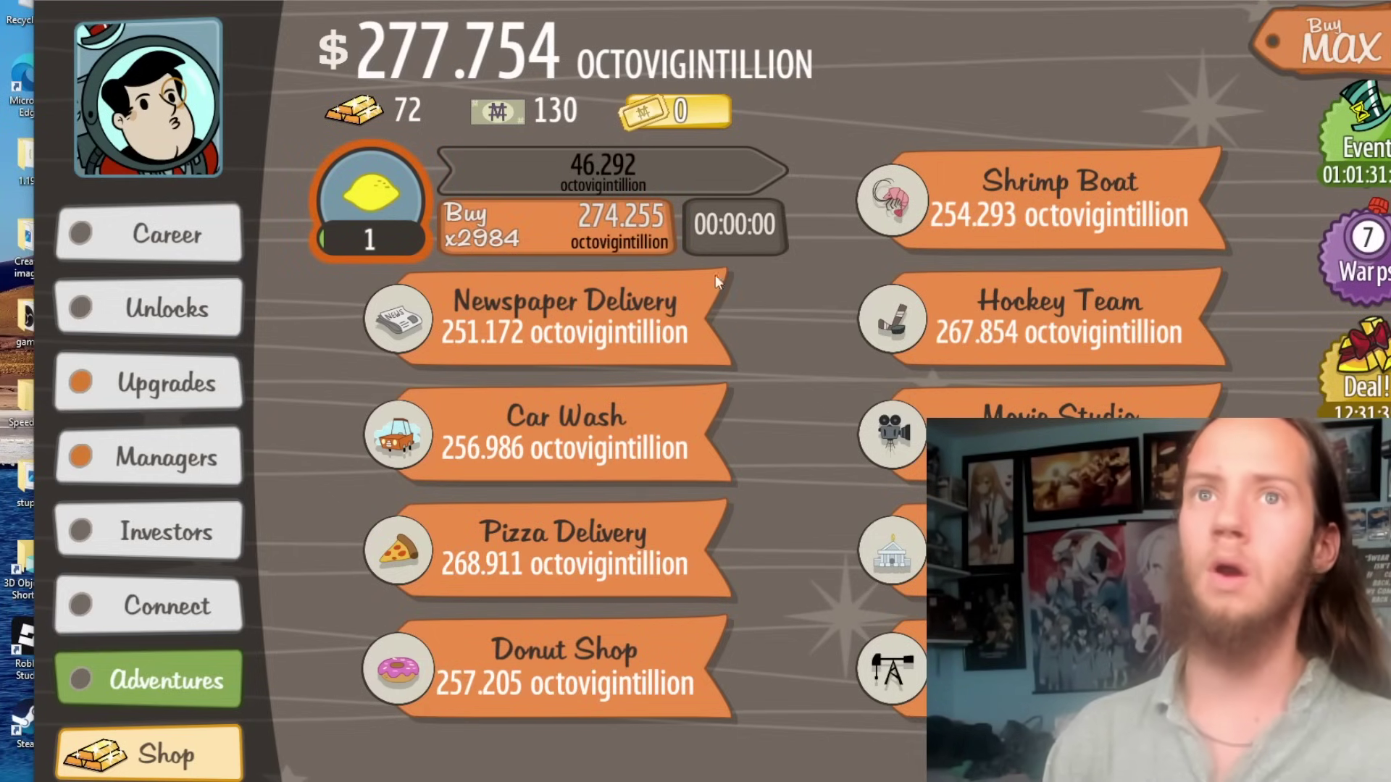
pyautogui.click(588, 236)
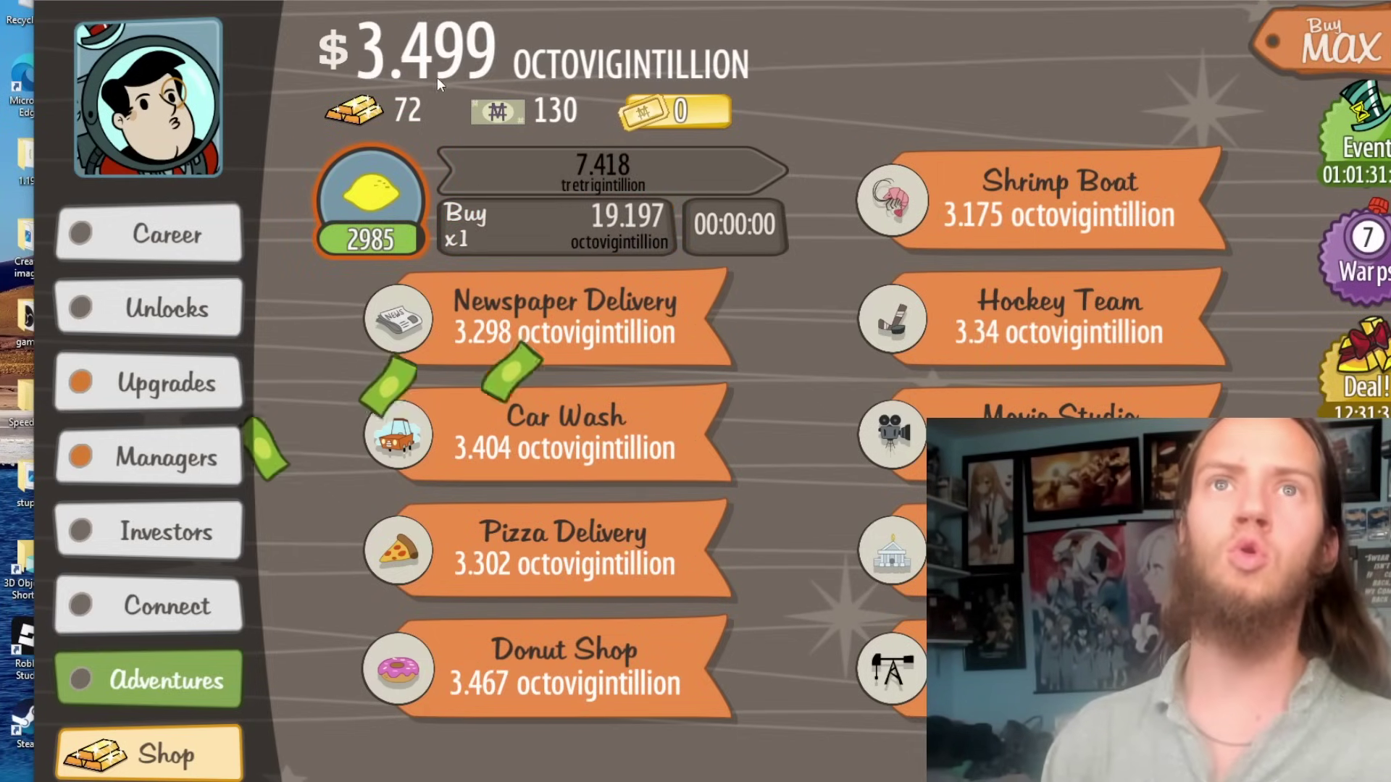
pyautogui.hotkey('alt', 'Tab')
pyautogui.click(1022, 193)
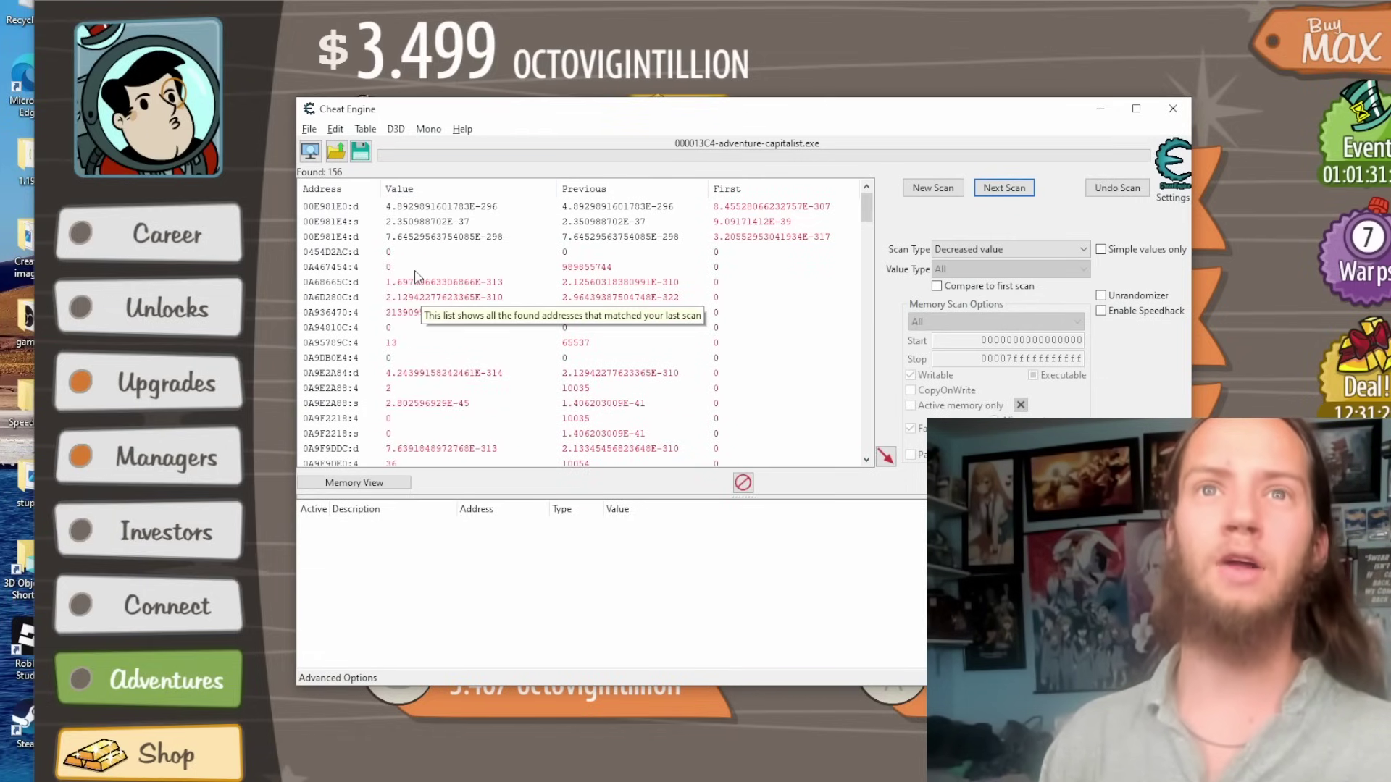
# Step: Run three Unchanged value rescans while cash holds at 3.499 octovigintillion, reaching 60 candidates
pyautogui.click(1019, 254)
pyautogui.click(989, 372)
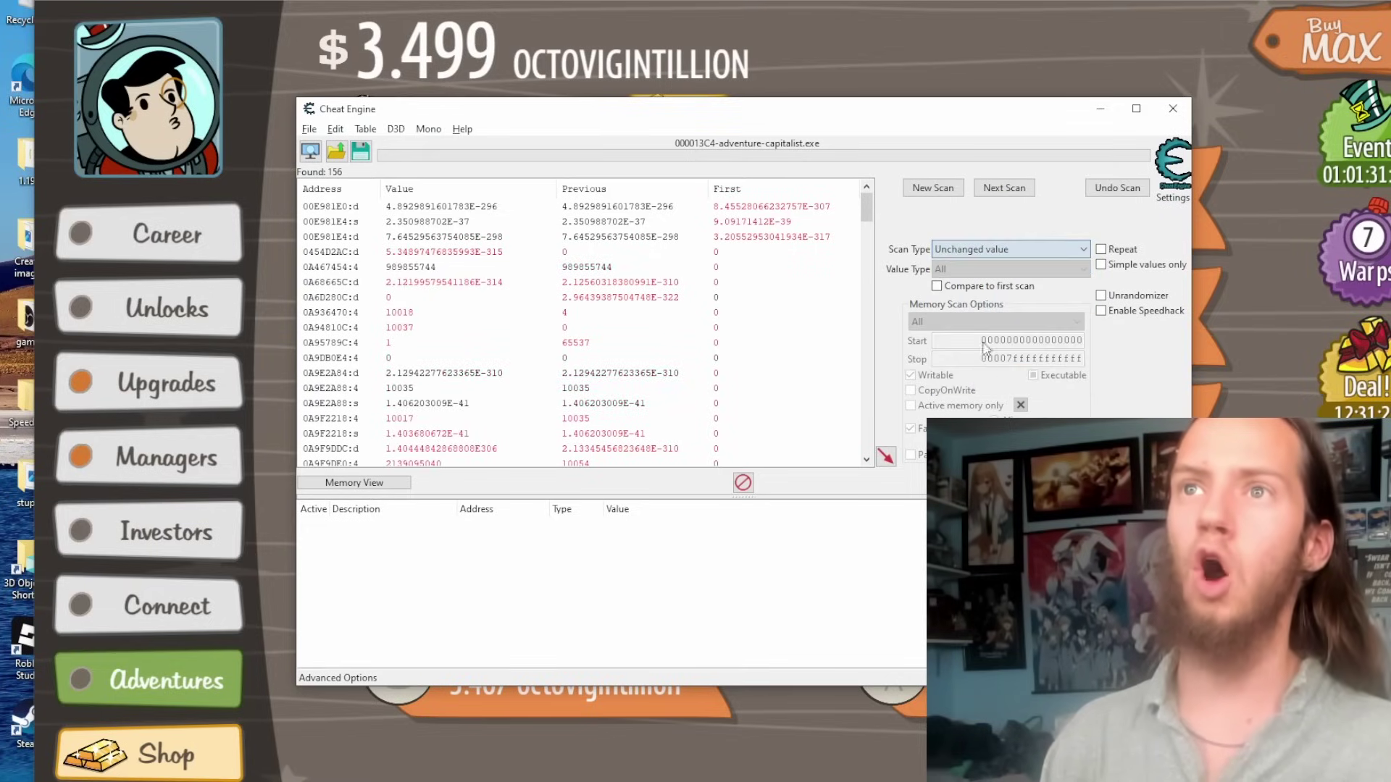
pyautogui.click(1004, 187)
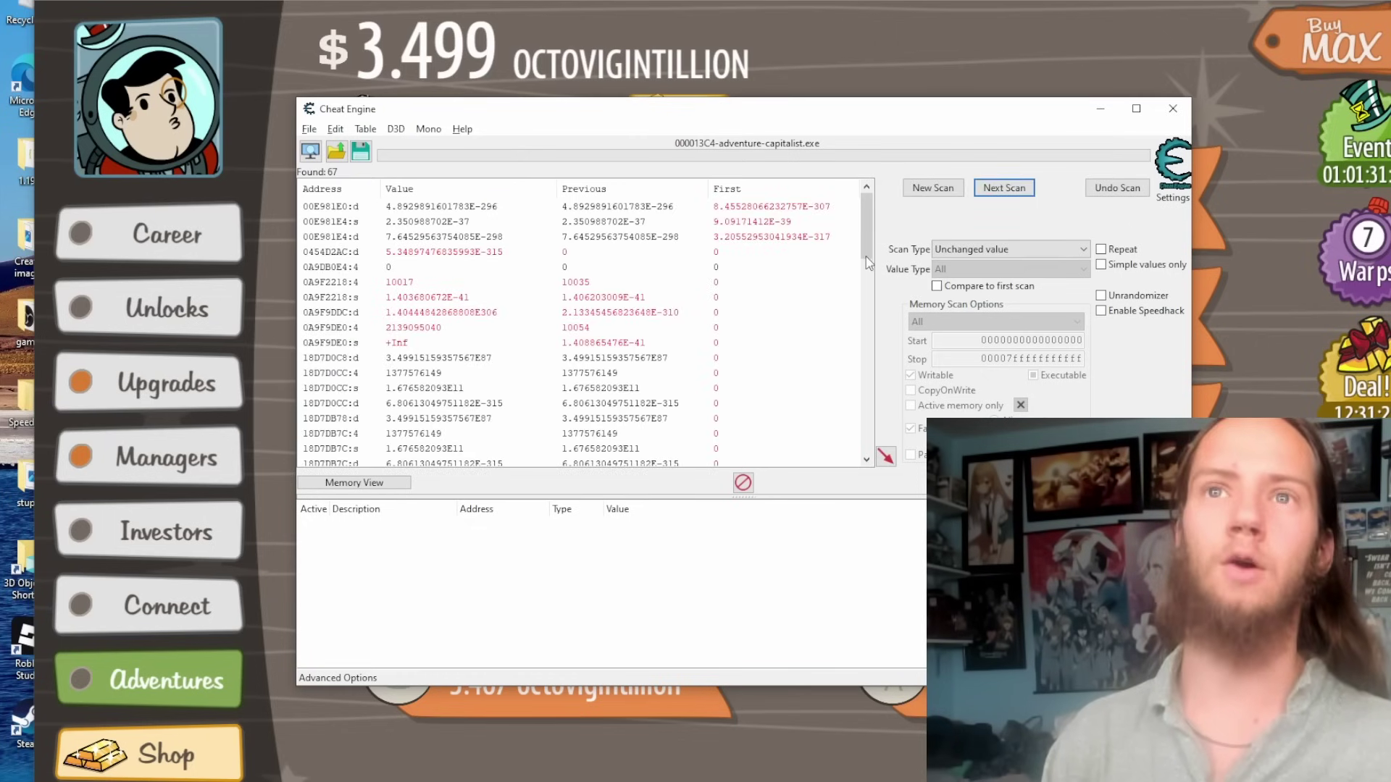
pyautogui.click(981, 249)
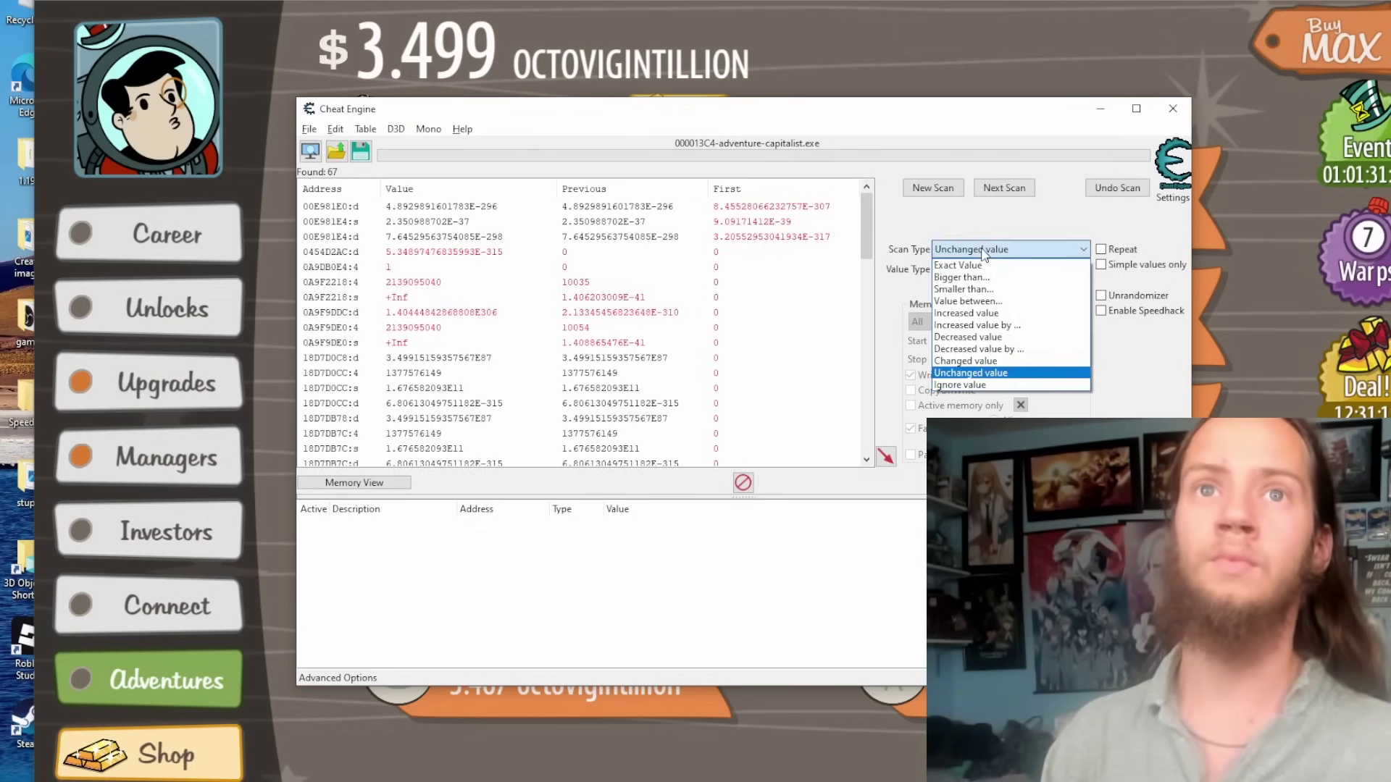
pyautogui.click(982, 249)
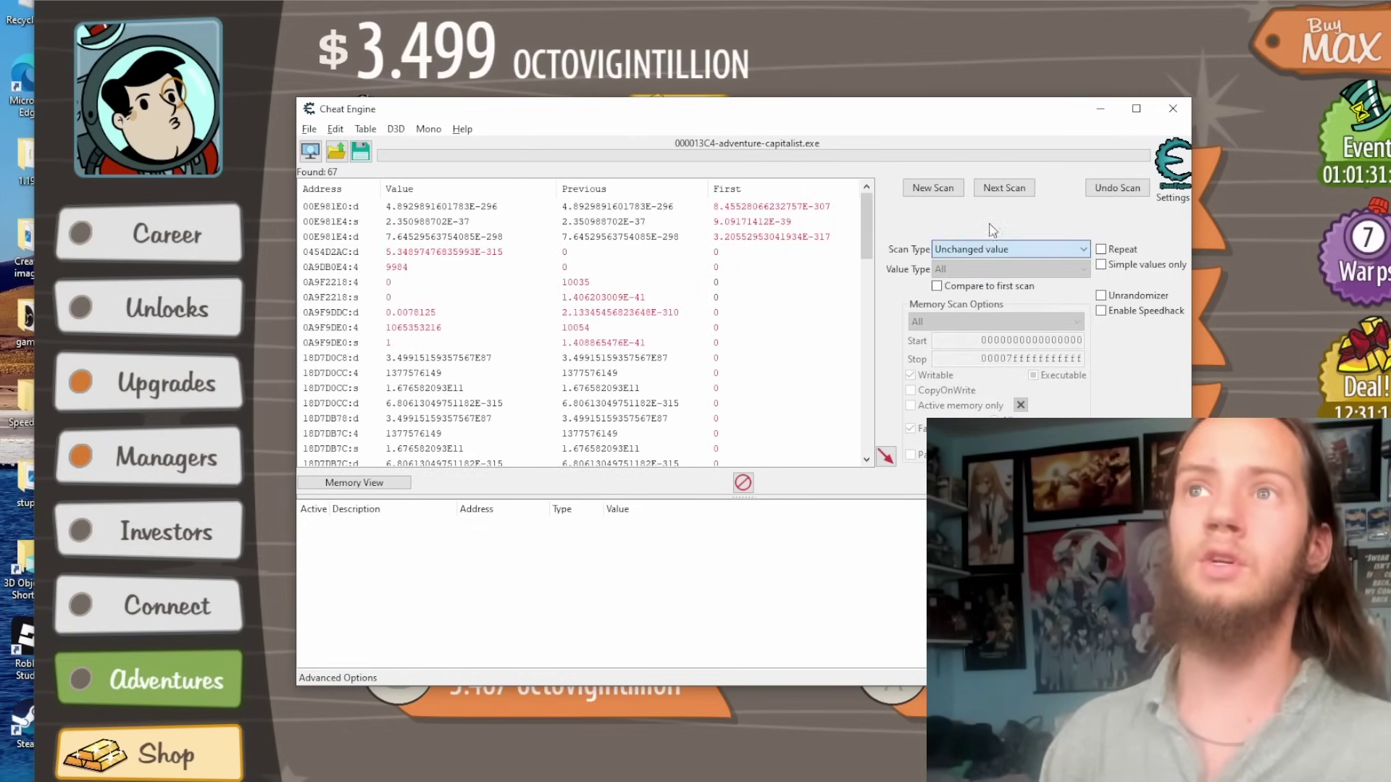
pyautogui.click(1009, 190)
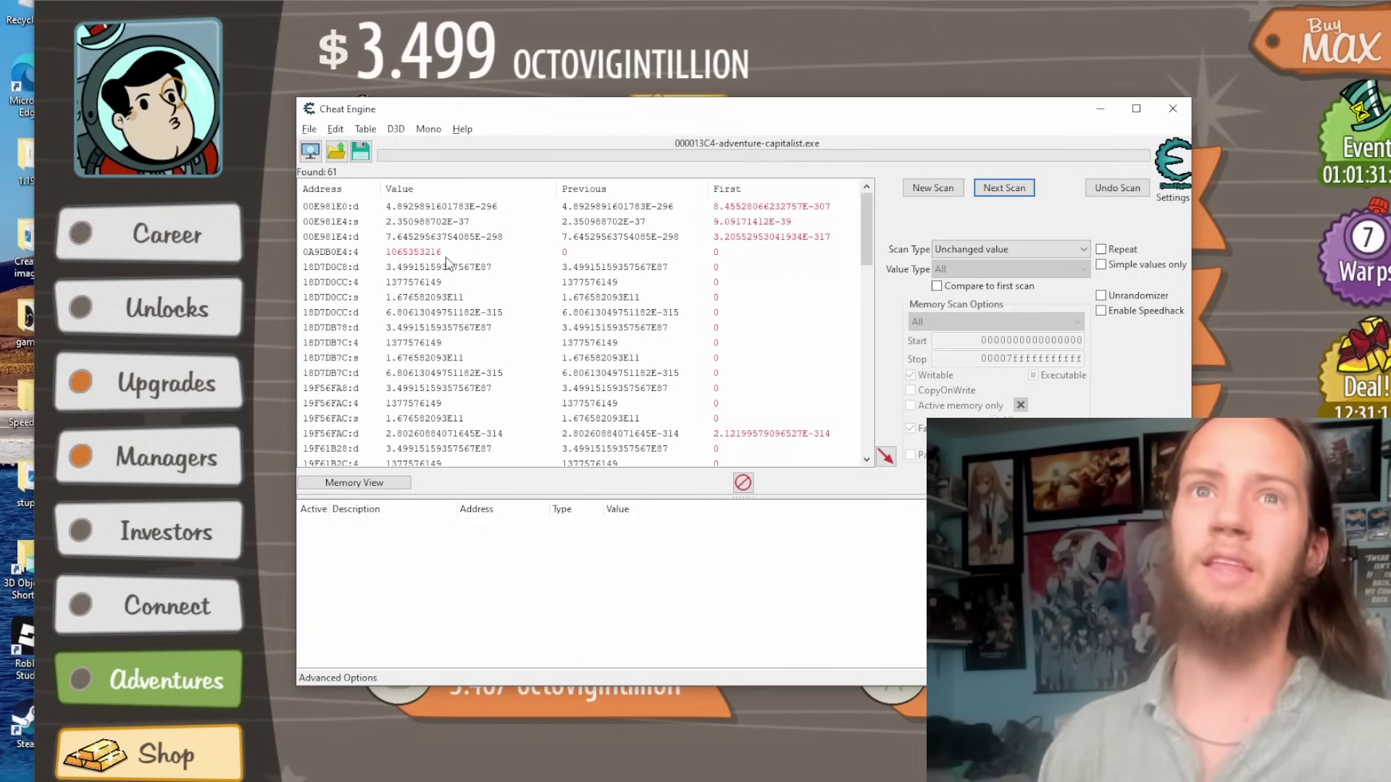
pyautogui.click(1017, 193)
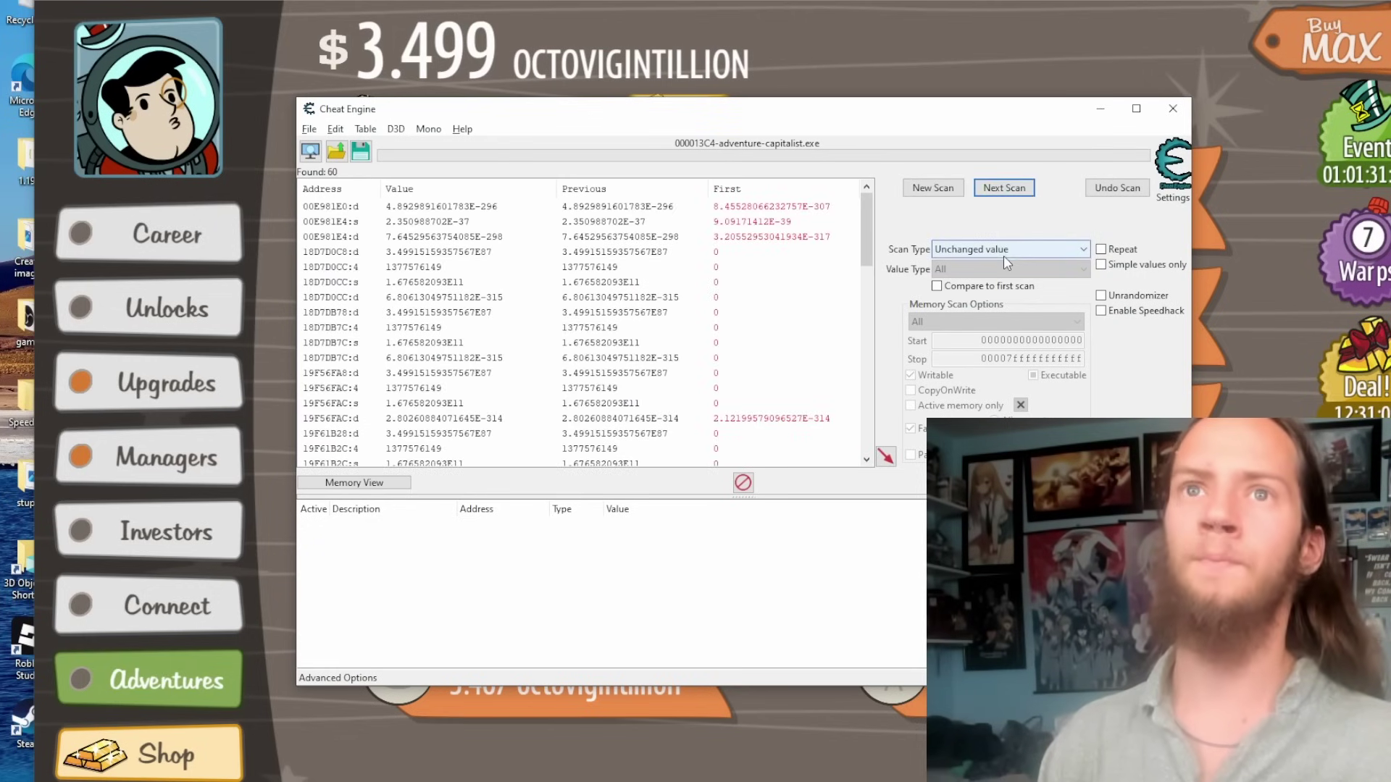
pyautogui.click(1003, 254)
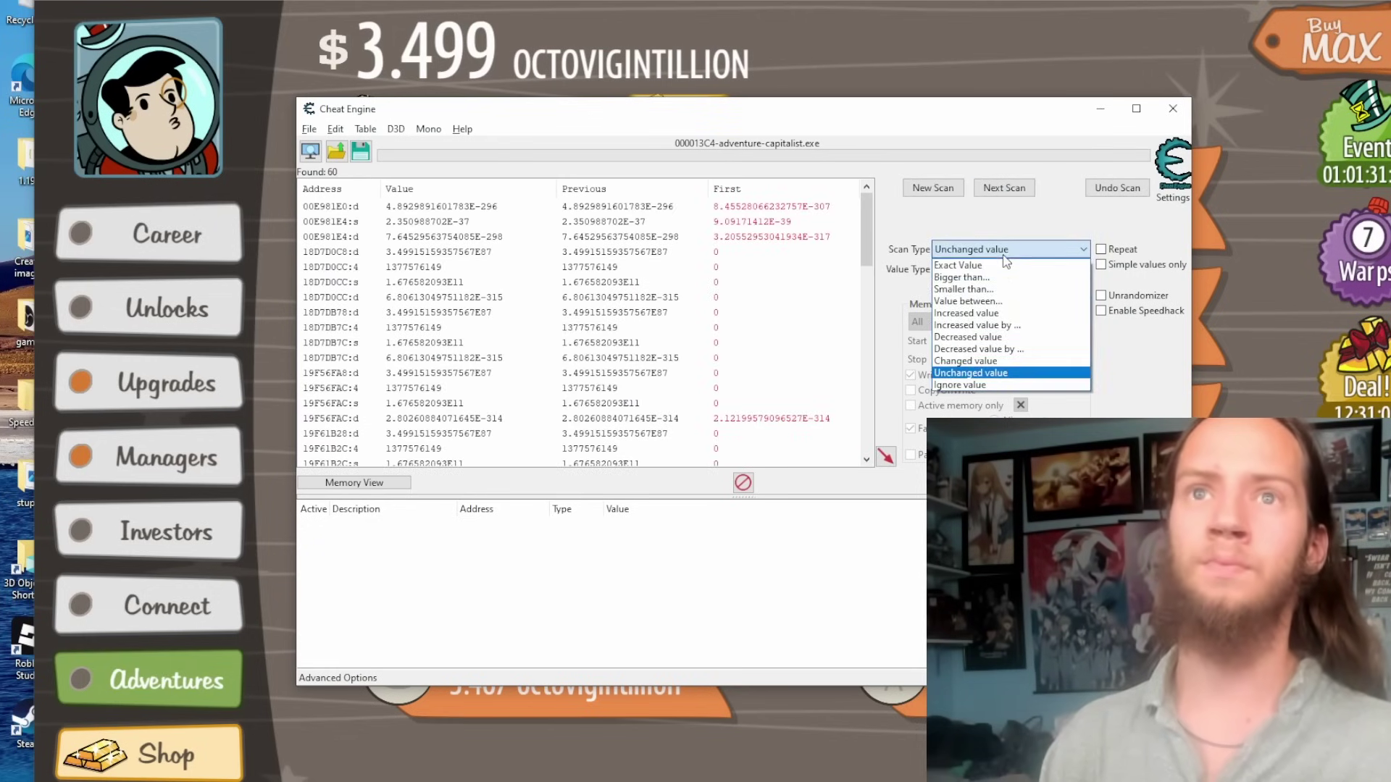
# Step: Run a Decreased value rescan after each purchase of Newspaper Delivery, Car Wash and Pizza Delivery
pyautogui.click(980, 337)
pyautogui.hotkey('alt', 'Tab')
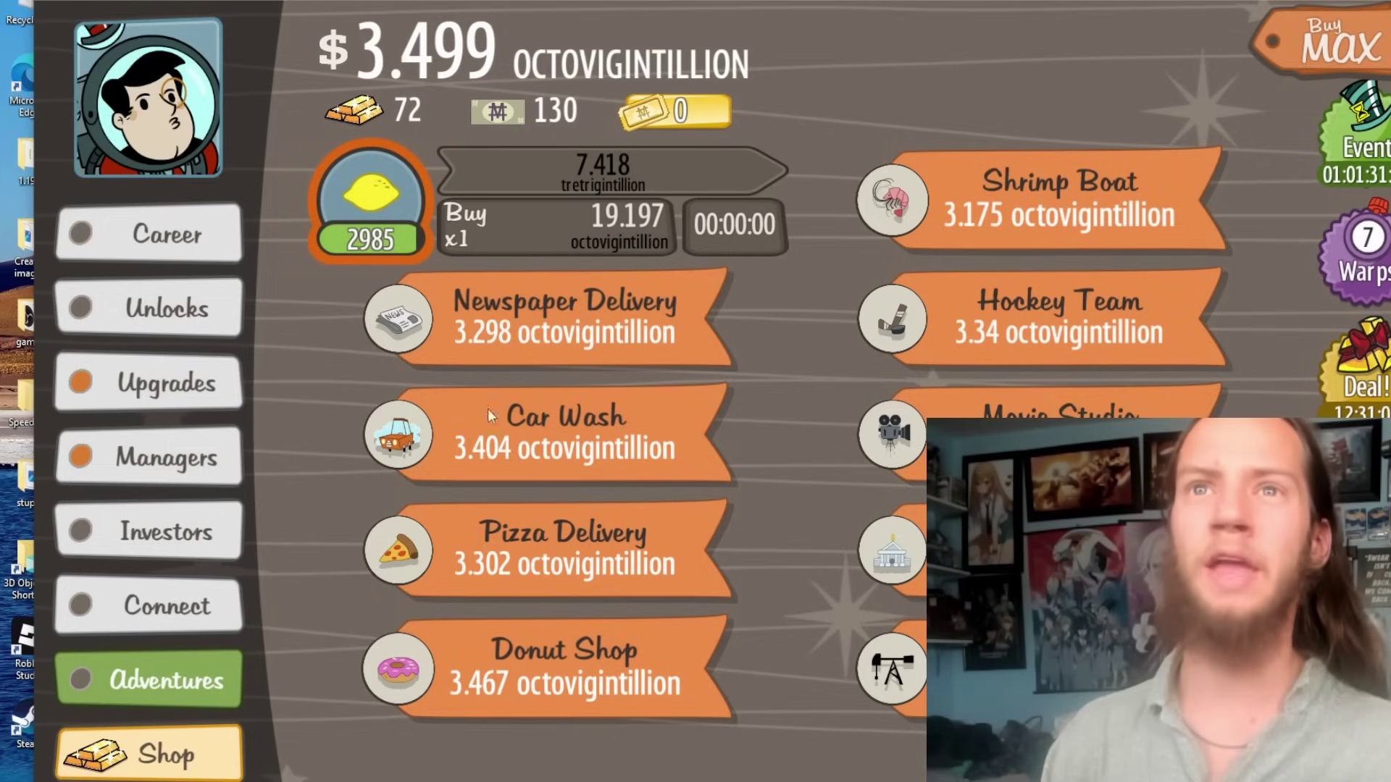
pyautogui.click(520, 350)
pyautogui.hotkey('alt', 'Tab')
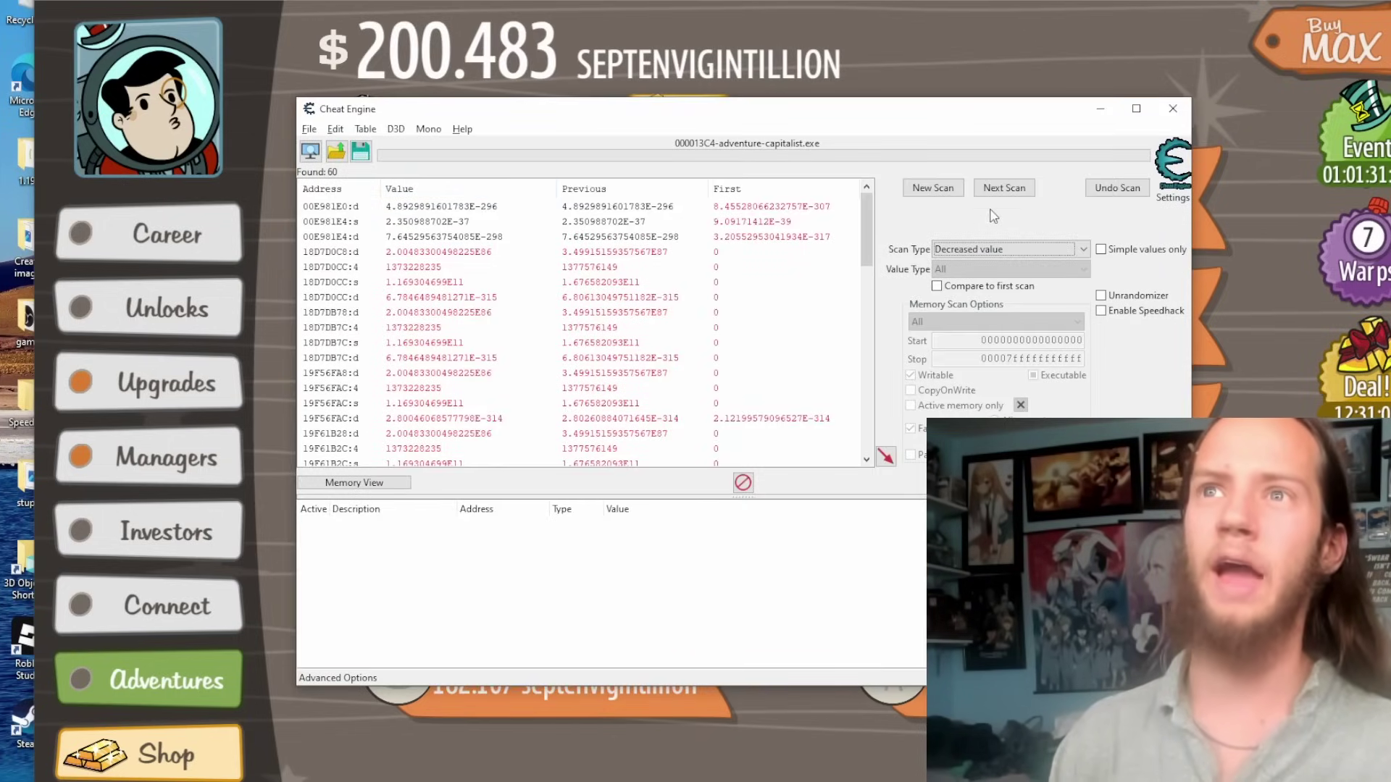
pyautogui.click(994, 184)
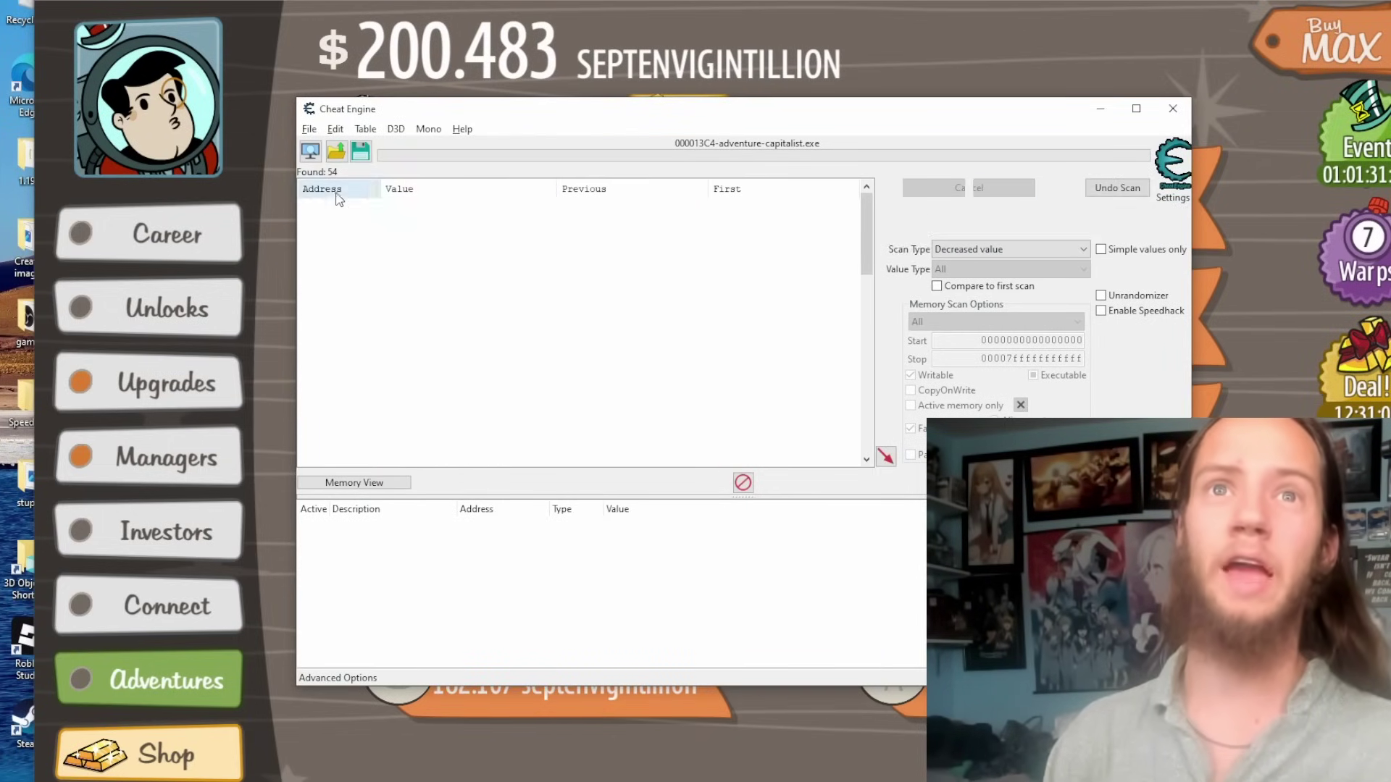
pyautogui.hotkey('alt', 'Tab')
pyautogui.click(502, 420)
pyautogui.hotkey('alt', 'Tab')
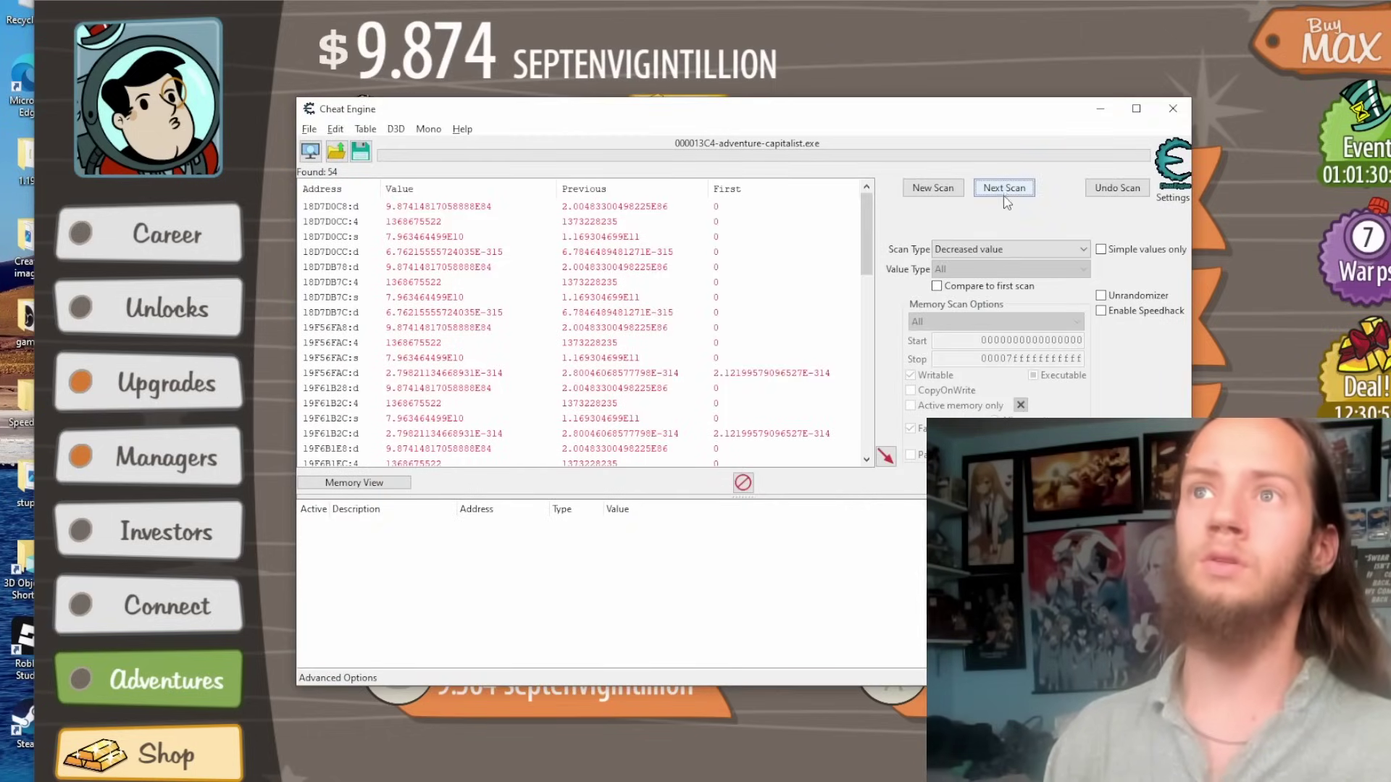
pyautogui.click(993, 186)
pyautogui.hotkey('alt', 'Tab')
pyautogui.click(510, 520)
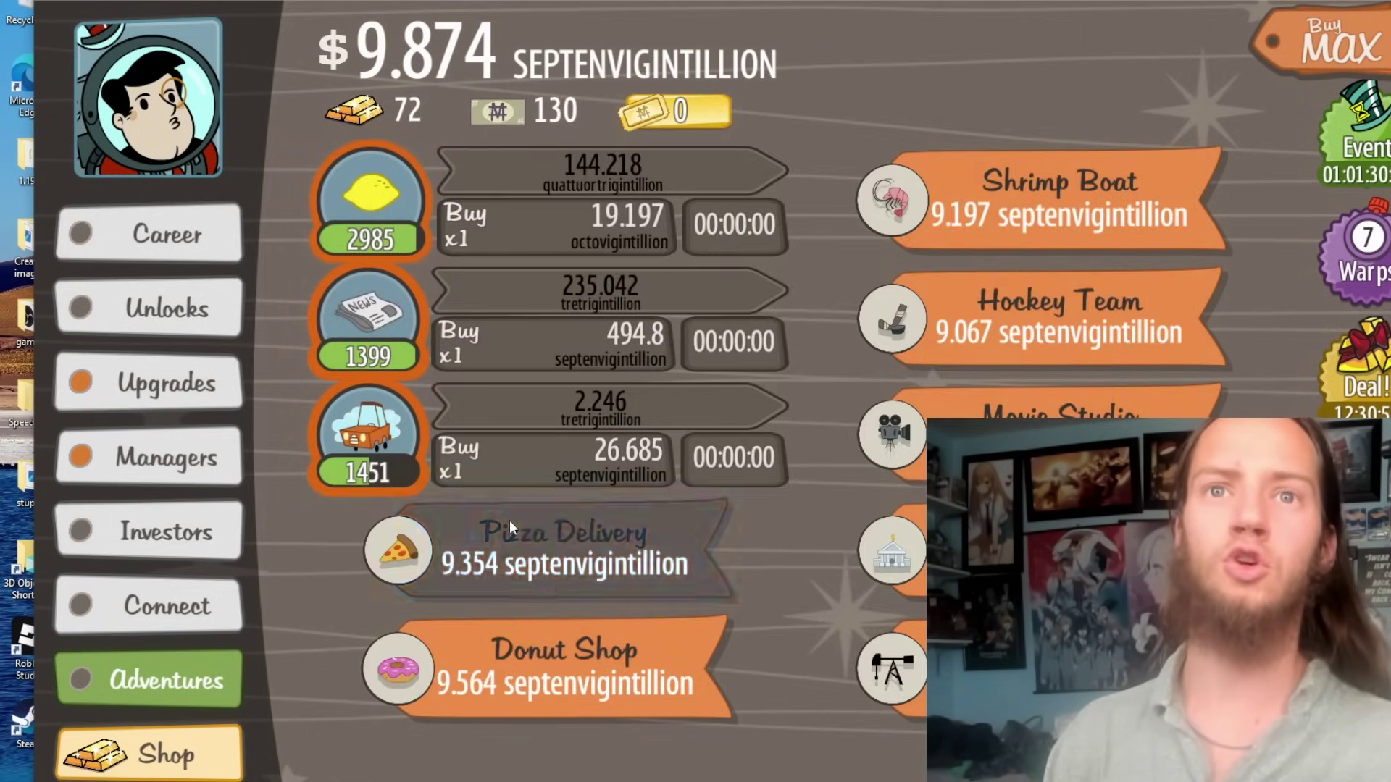
pyautogui.hotkey('alt', 'Tab')
pyautogui.click(1016, 190)
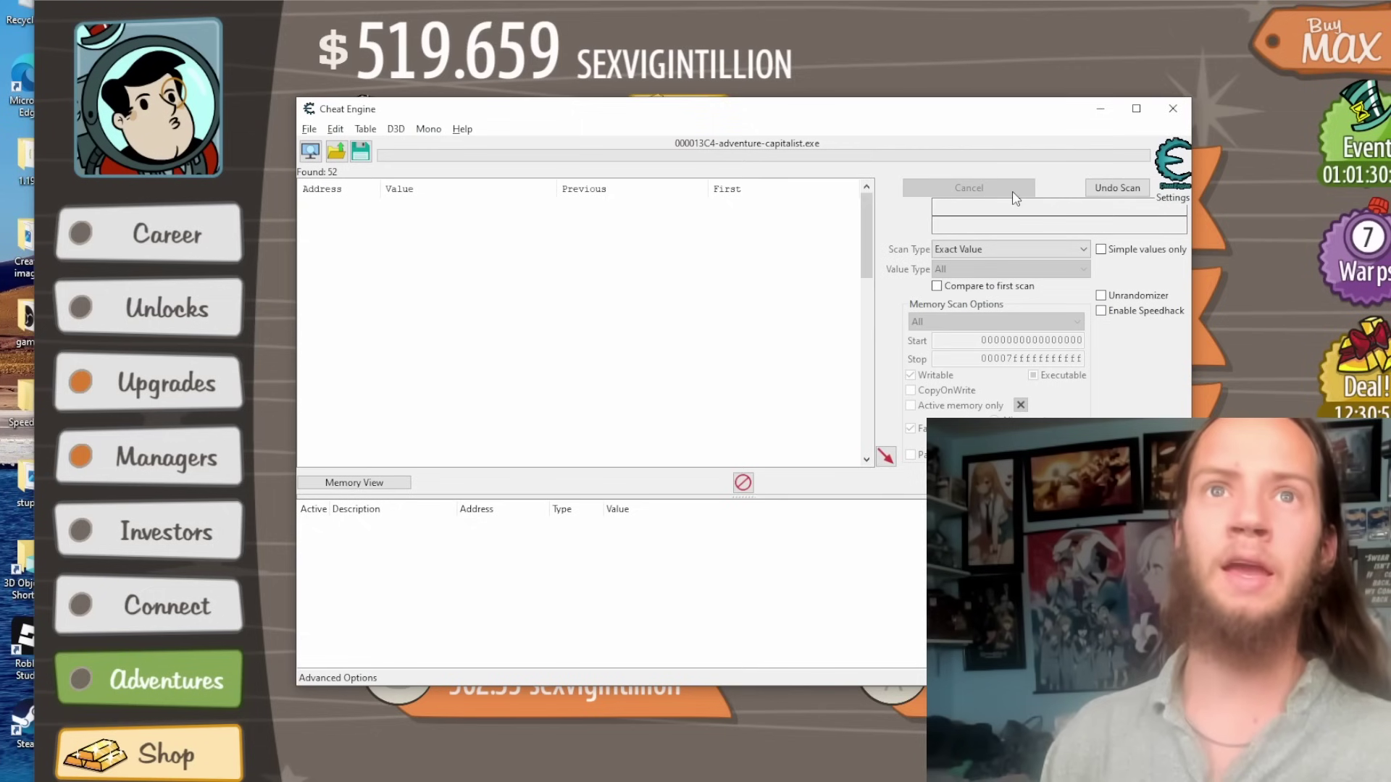
# Step: Switch the scan type to Increased value and let the game's cash rise
pyautogui.click(1032, 249)
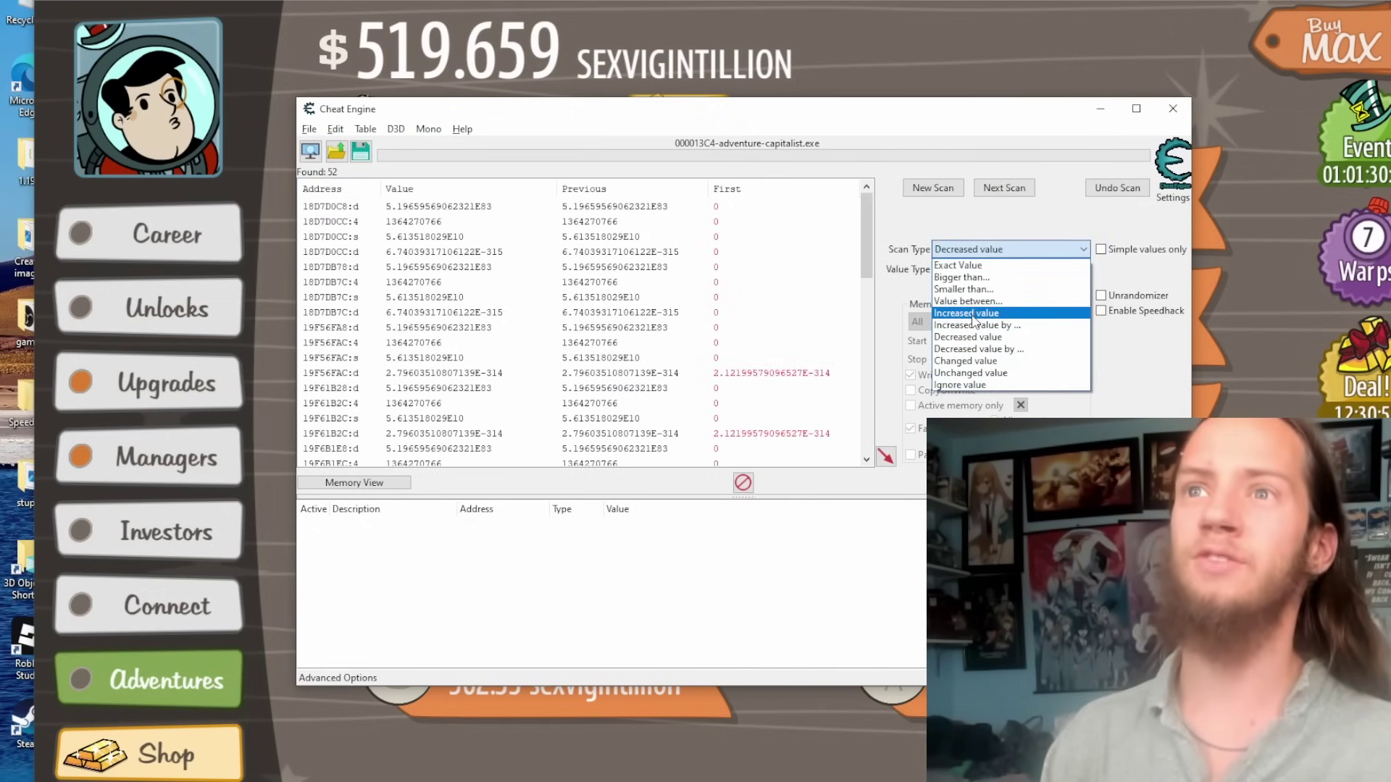
pyautogui.click(971, 314)
pyautogui.click(294, 299)
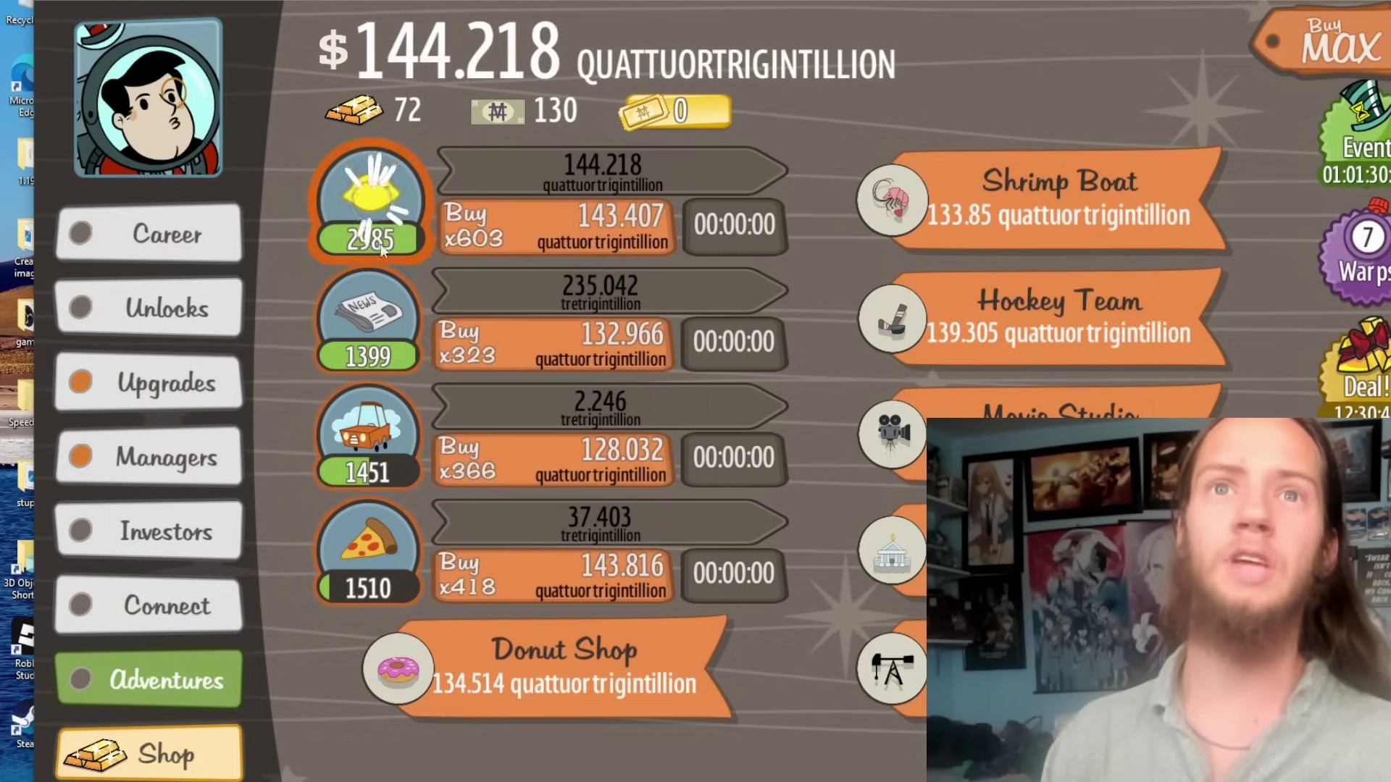
pyautogui.hotkey('alt', 'Tab')
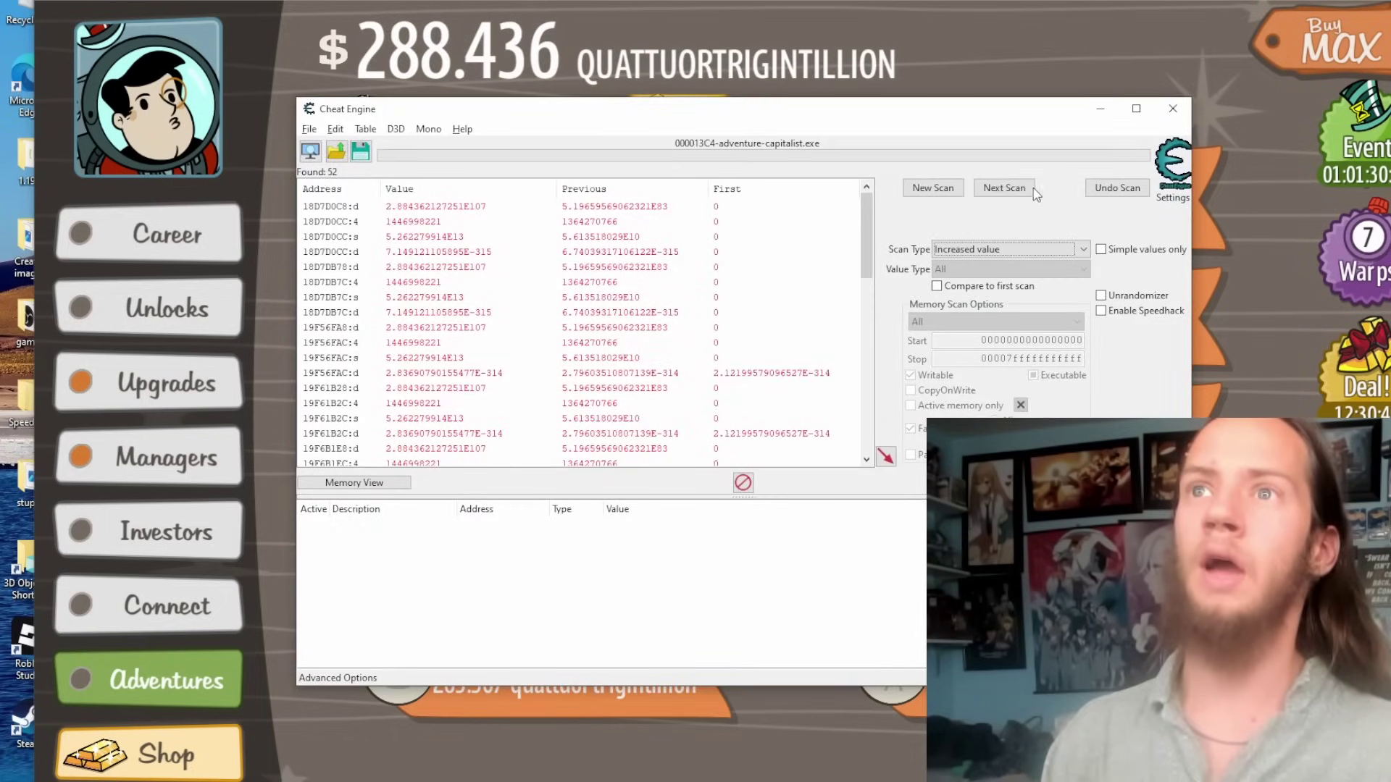
# Step: Rescan for increased values, keeping all 52 candidates, and look through the results
pyautogui.click(1033, 192)
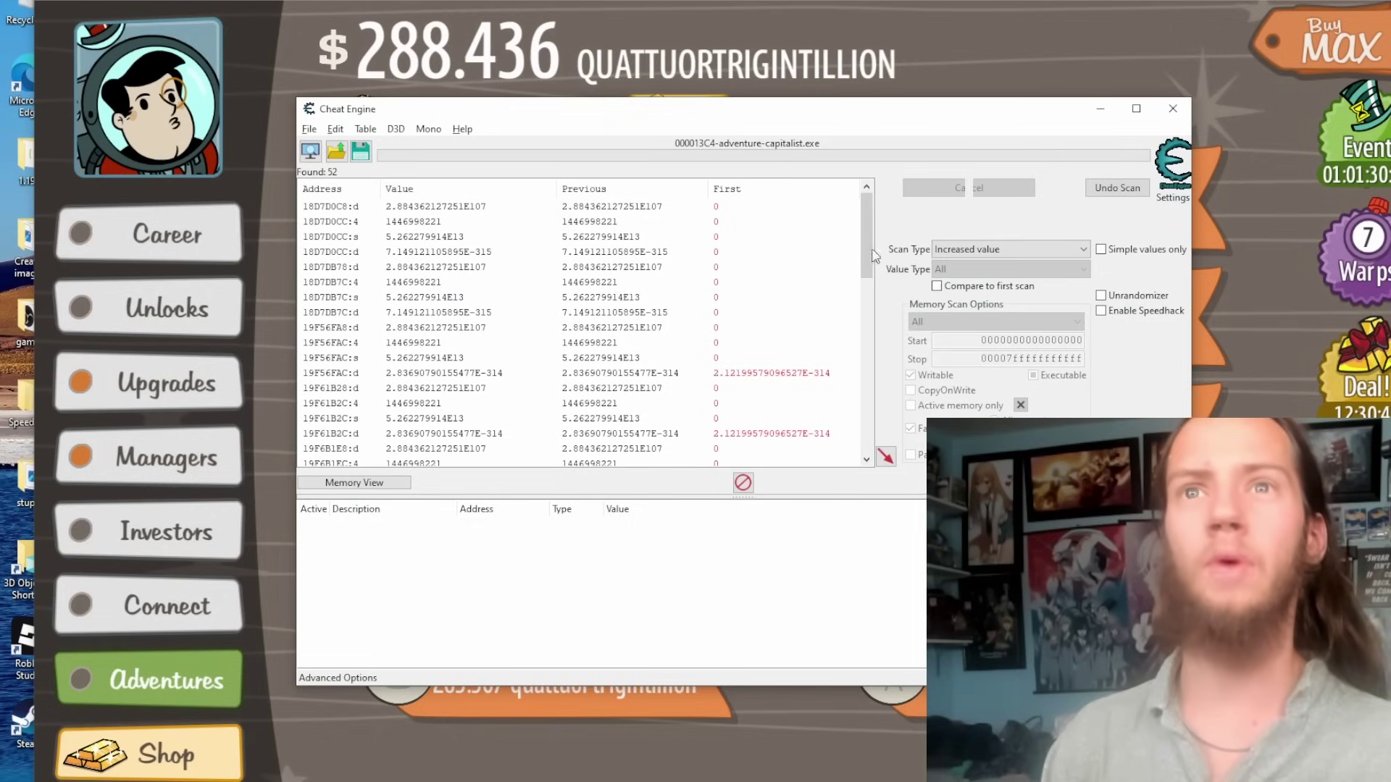
pyautogui.scroll(-12, 864, 244)
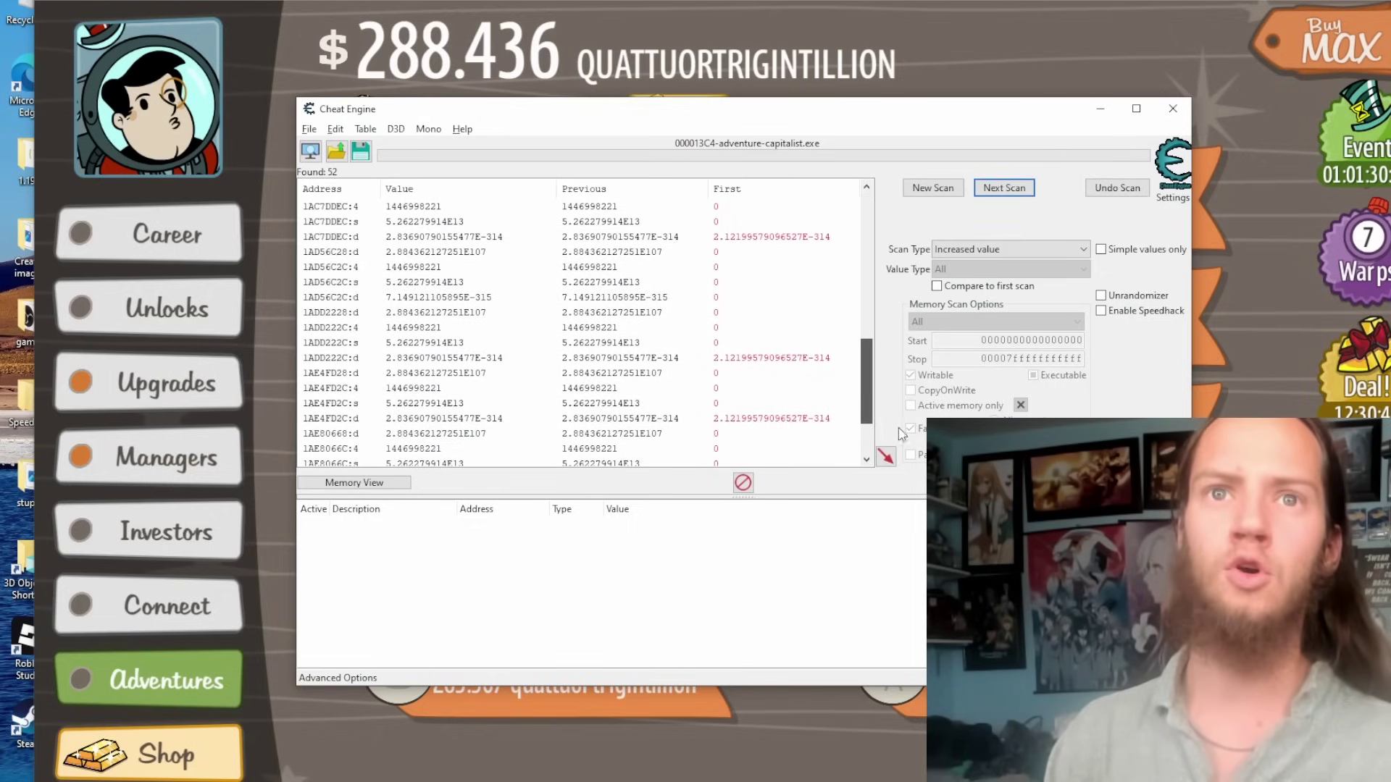
pyautogui.moveTo(875, 371); pyautogui.dragTo(862, 227)
pyautogui.scroll(-10, 637, 358)
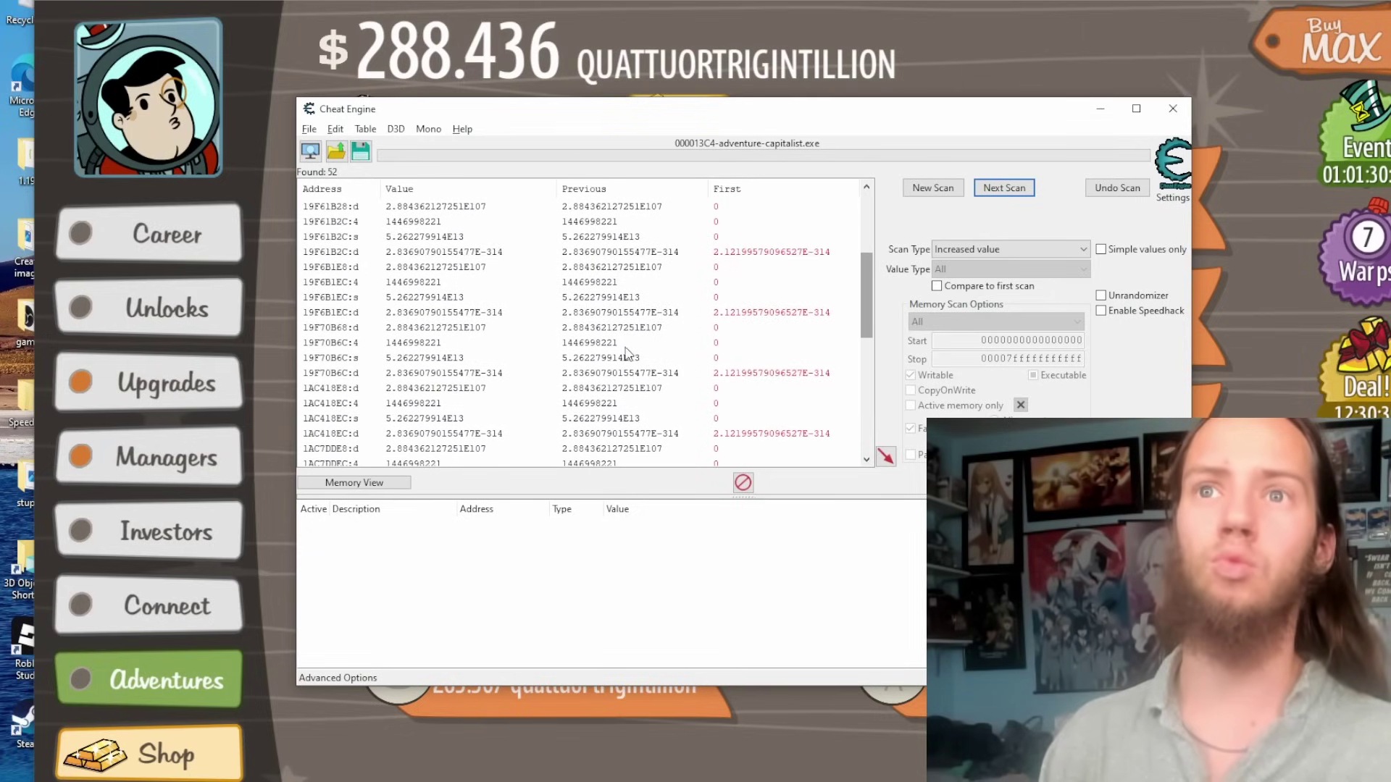
pyautogui.scroll(10, 621, 377)
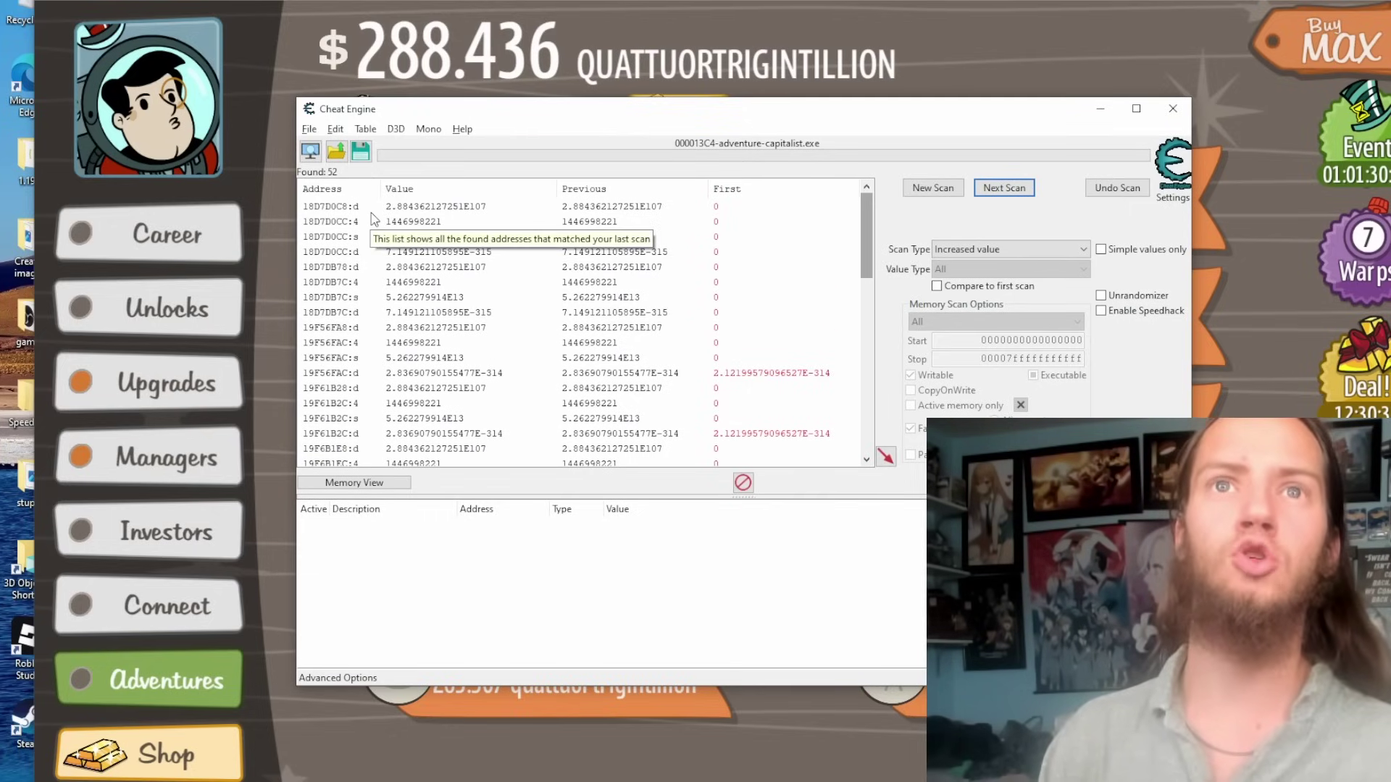
# Step: Ctrl-select the Double rows holding 2.884E107, dropping the stray 4-byte address
pyautogui.click(397, 210)
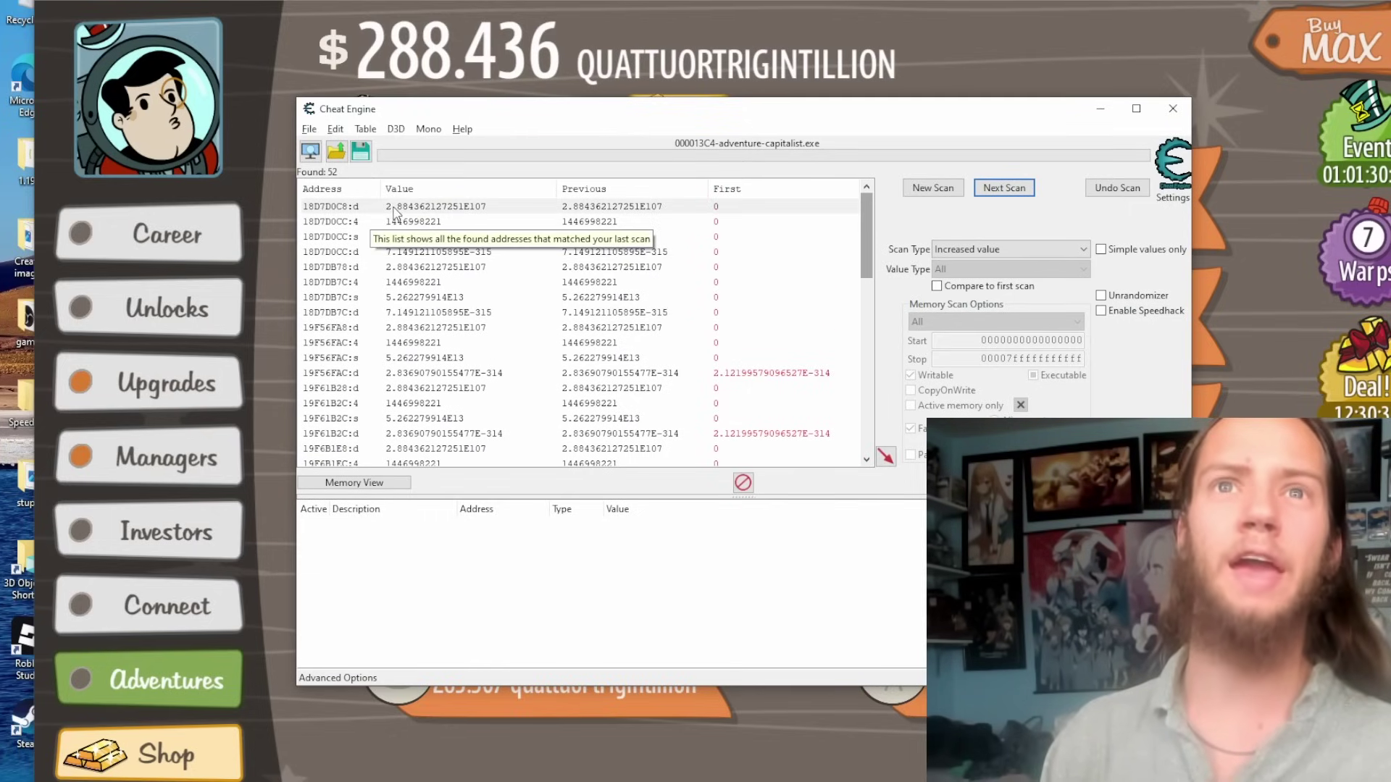
pyautogui.keyDown('ctrl'); pyautogui.click(430, 268); pyautogui.keyUp('ctrl')
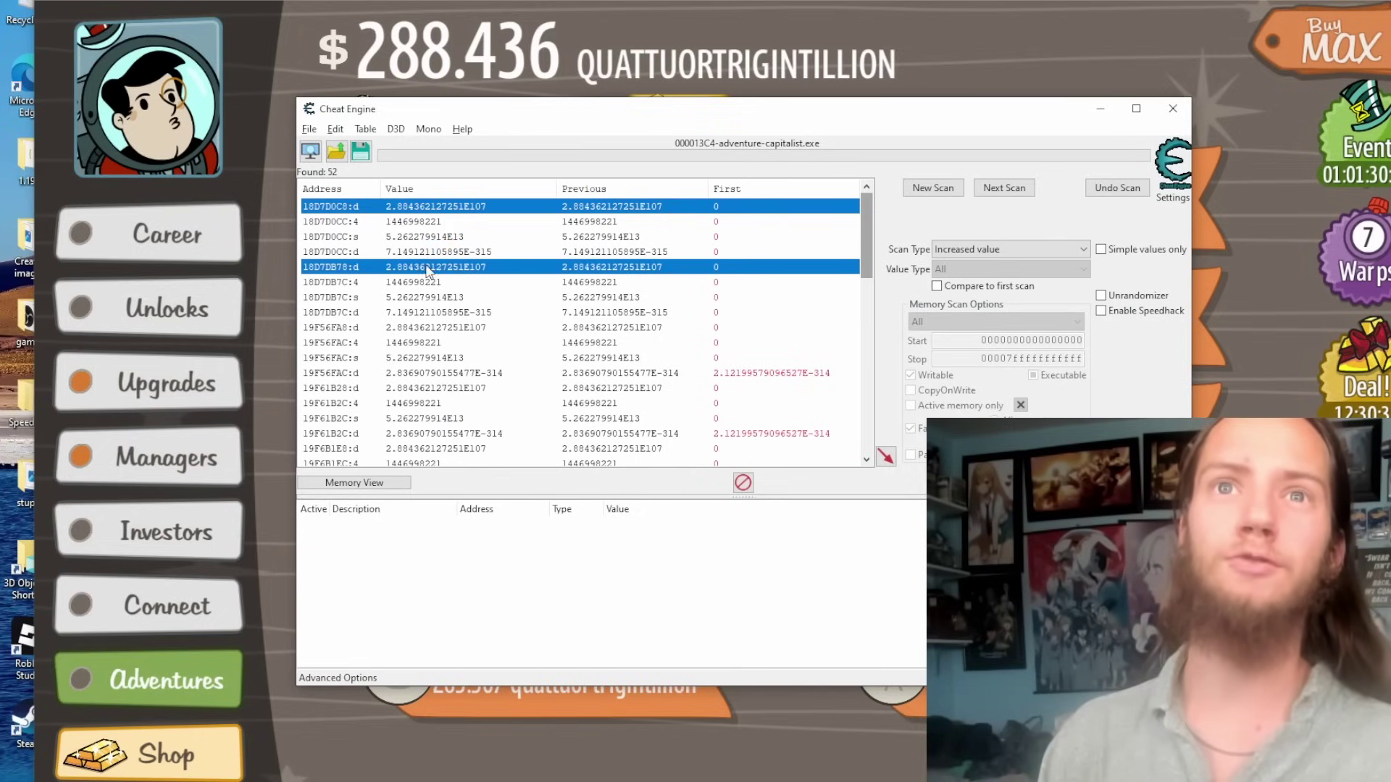
pyautogui.keyDown('ctrl'); pyautogui.click(408, 340); pyautogui.keyUp('ctrl')
pyautogui.keyDown('ctrl'); pyautogui.click(398, 329); pyautogui.keyUp('ctrl')
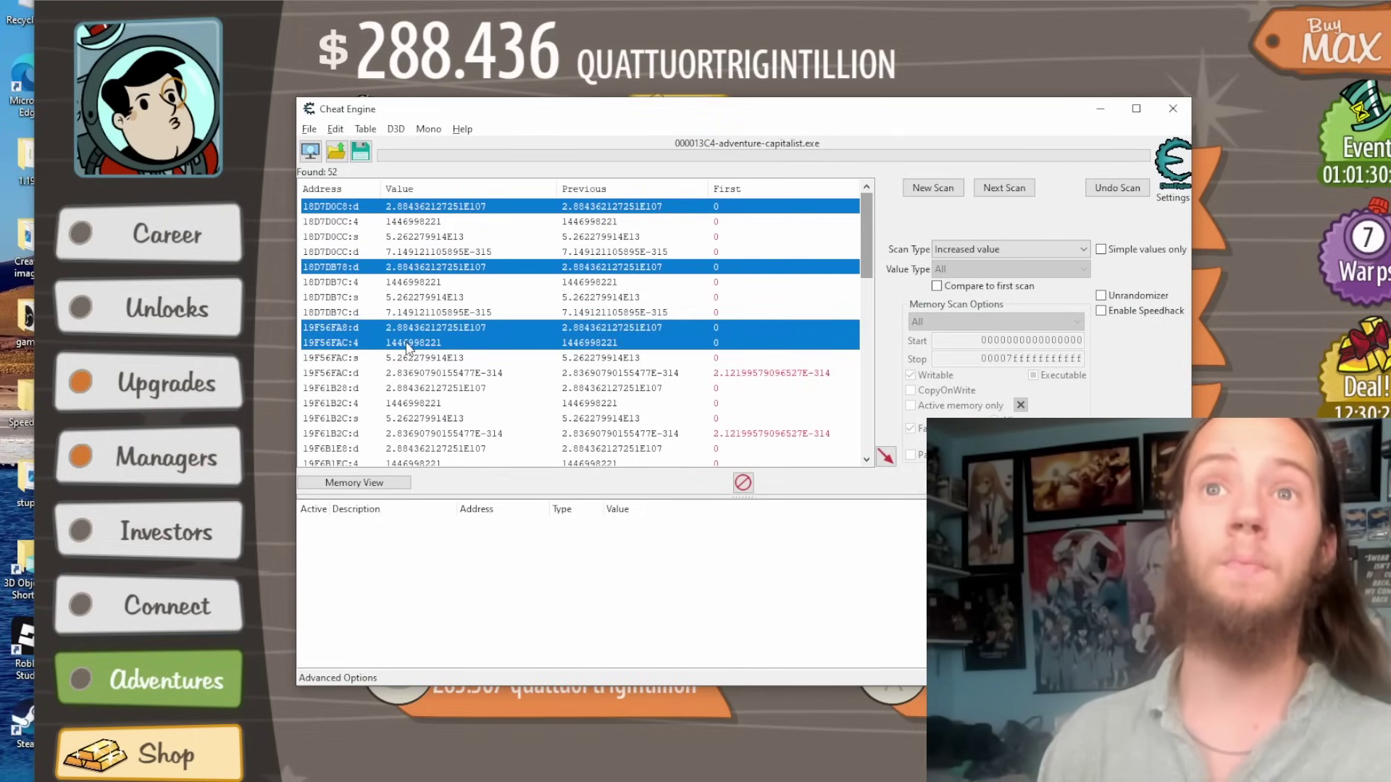
pyautogui.keyDown('ctrl'); pyautogui.click(409, 344); pyautogui.keyUp('ctrl')
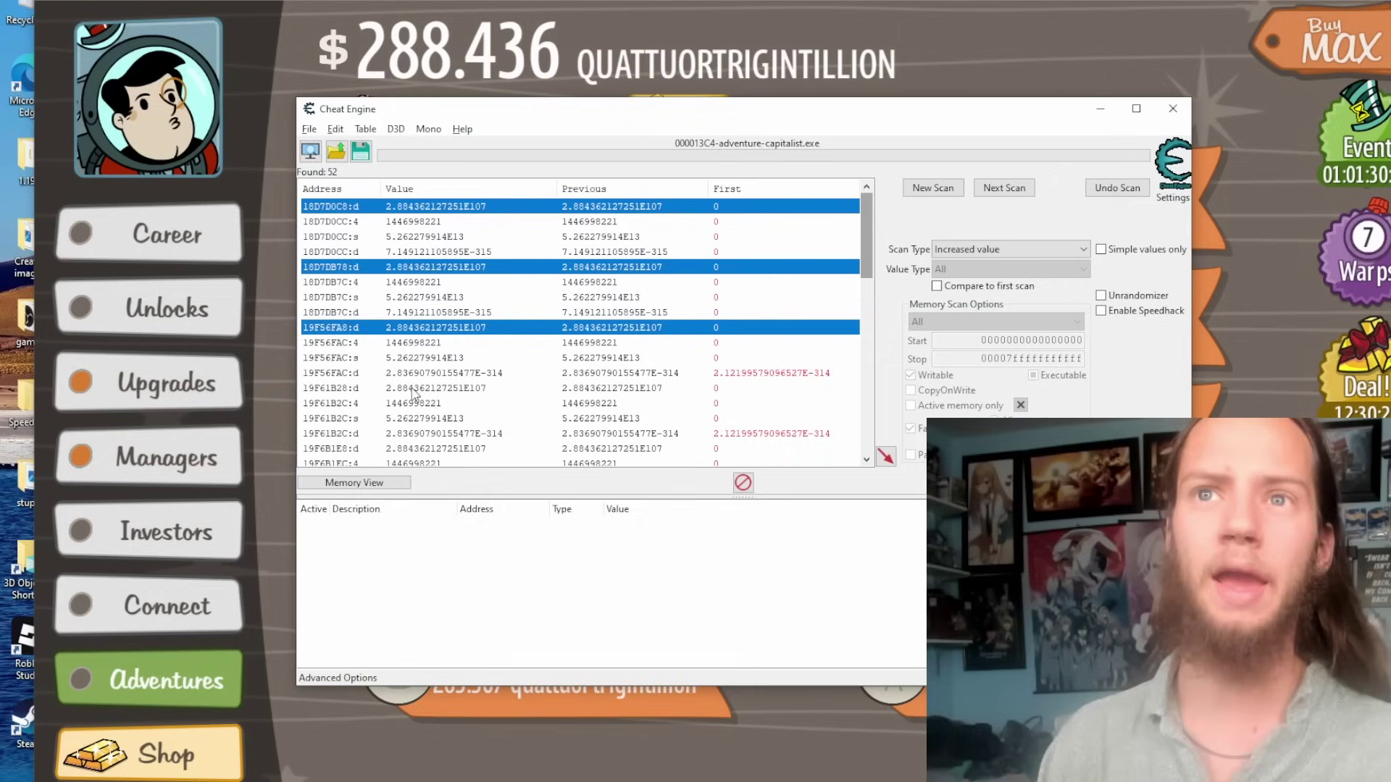
# Step: Add the selected Double money addresses to the address list and move Cheat Engine left
pyautogui.scroll(-10, 414, 393)
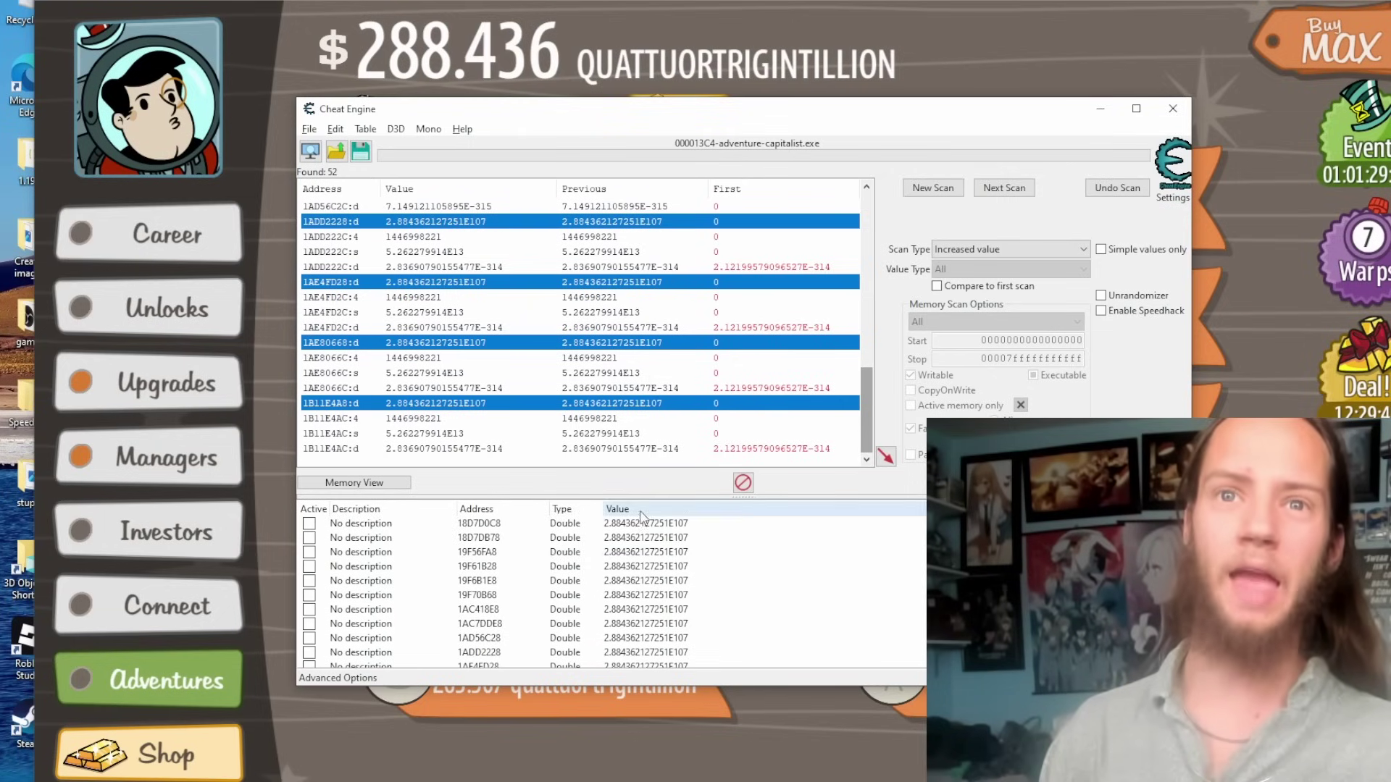
pyautogui.click(577, 578)
pyautogui.scroll(-1, 651, 616)
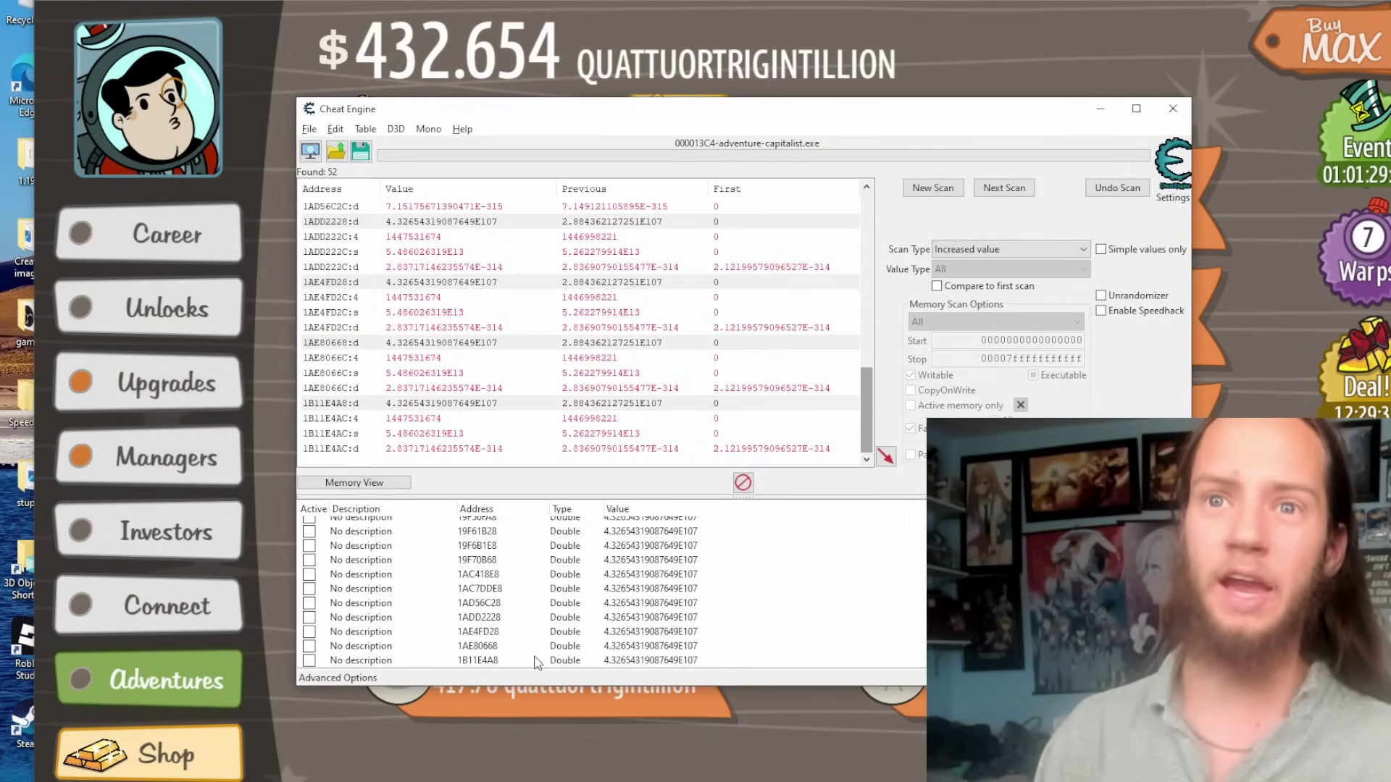
pyautogui.moveTo(744, 109); pyautogui.dragTo(634, 115)
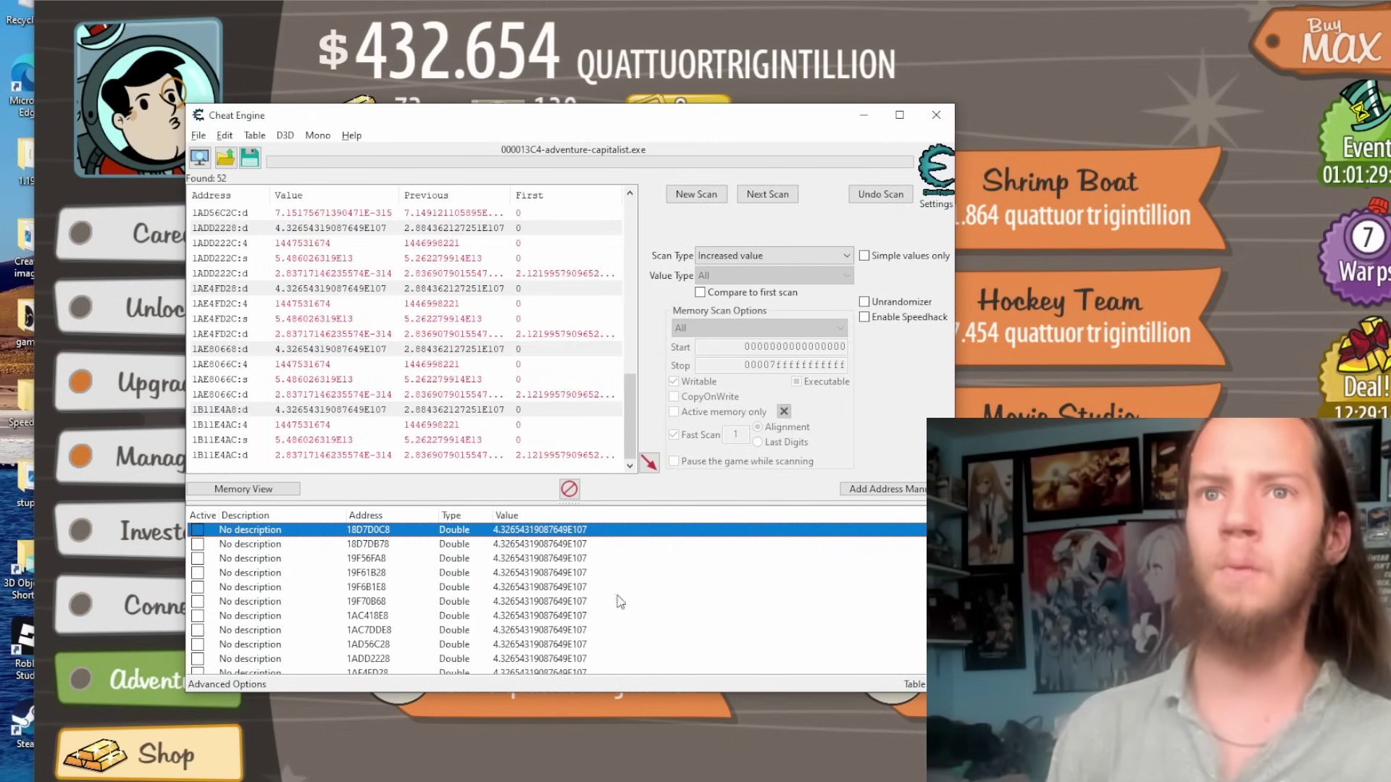
# Step: Zero the first two entries, set the money address to 2E16, and delete entry 18D7D0C8
pyautogui.doubleClick(551, 535)
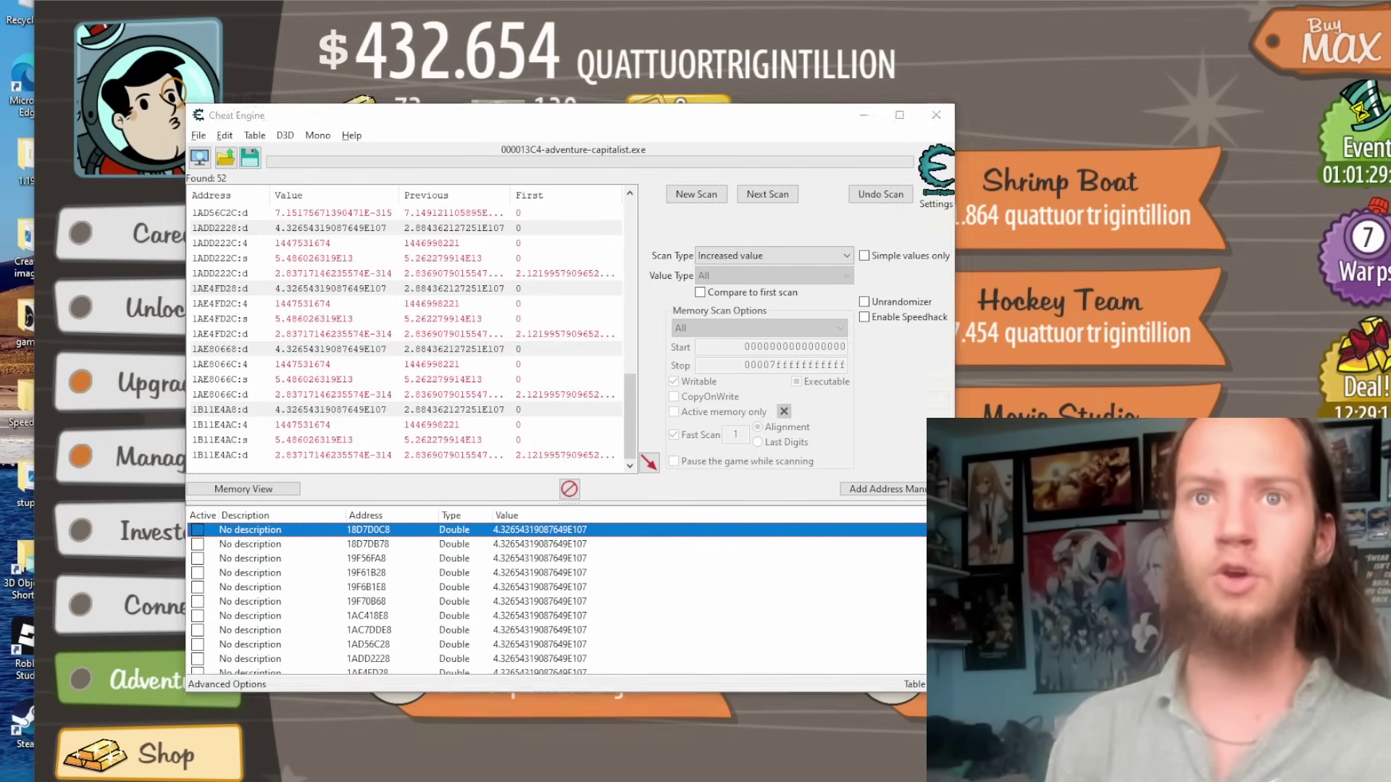
pyautogui.write('0')
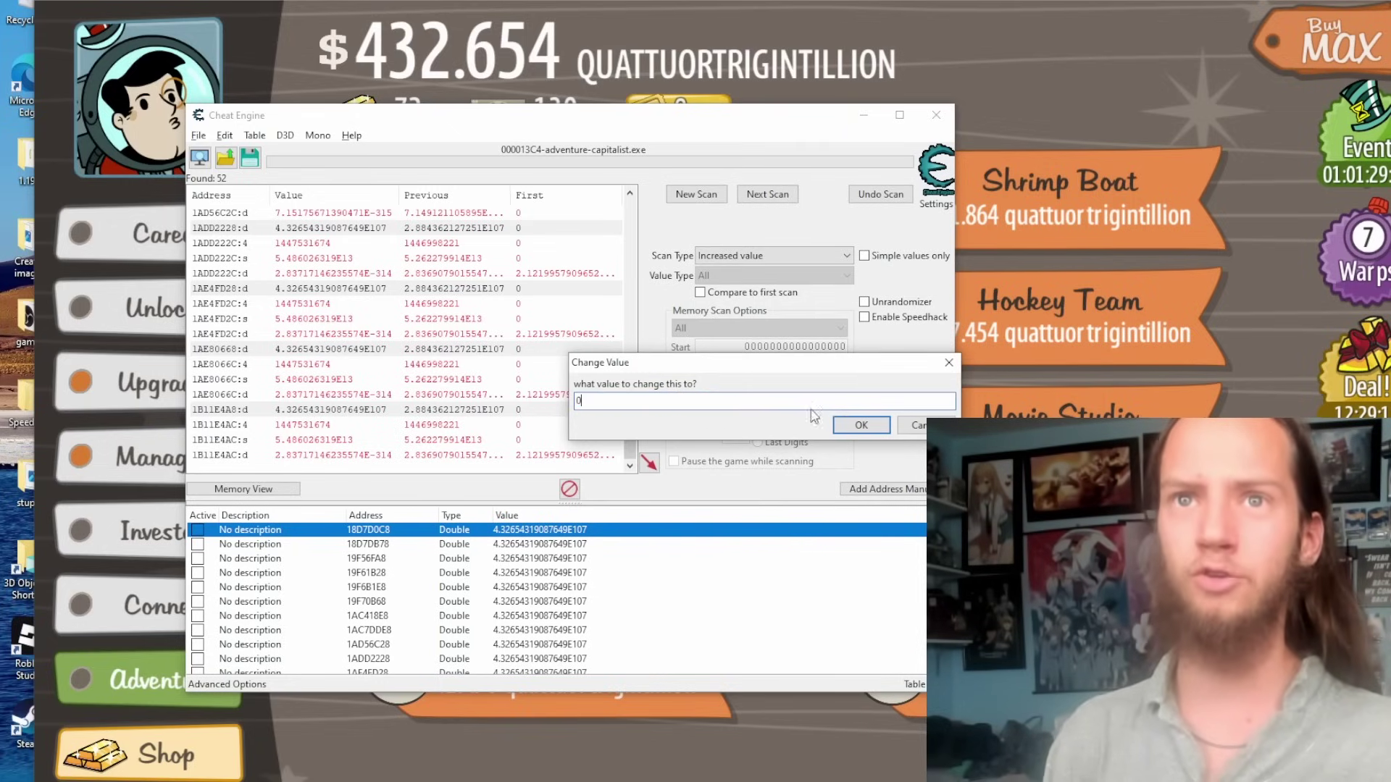
pyautogui.press('Return')
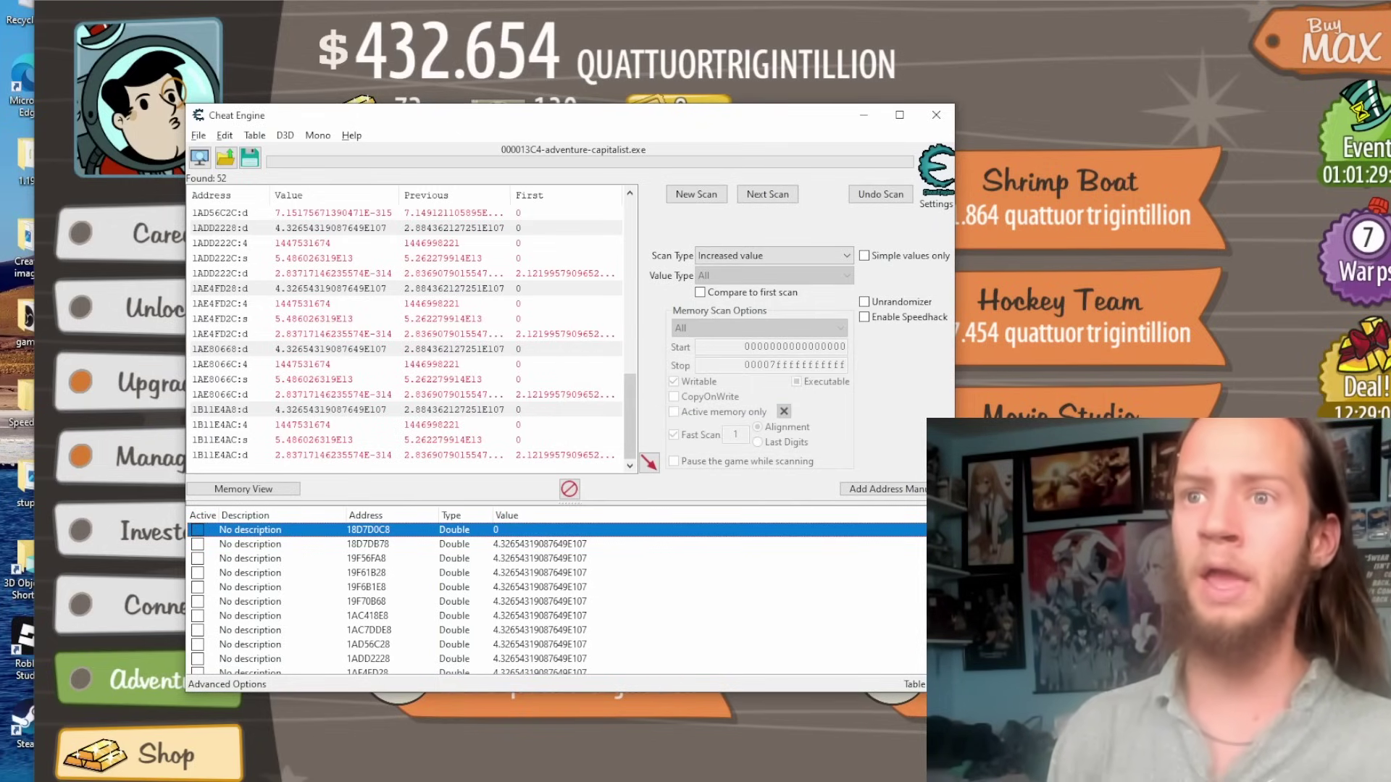
pyautogui.doubleClick(586, 544)
pyautogui.write('0')
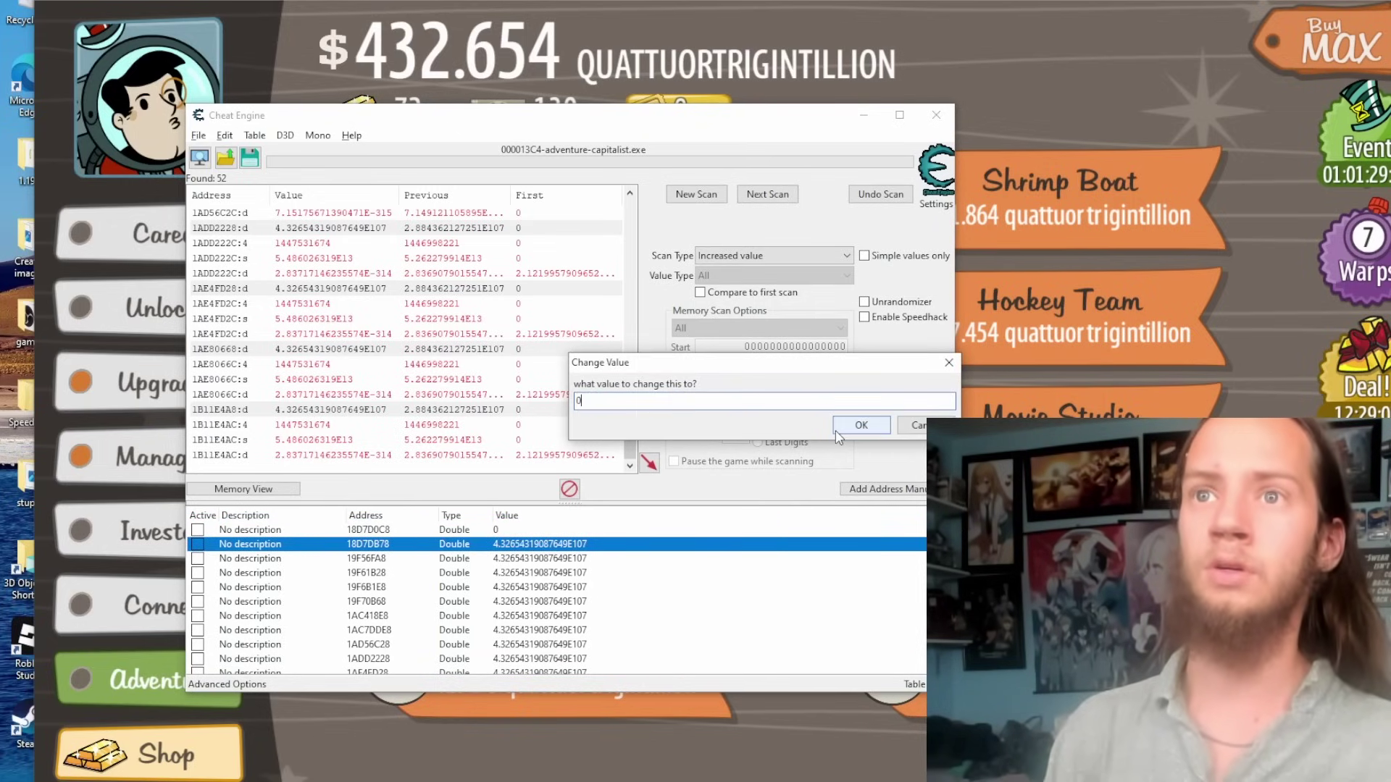
pyautogui.press('Return')
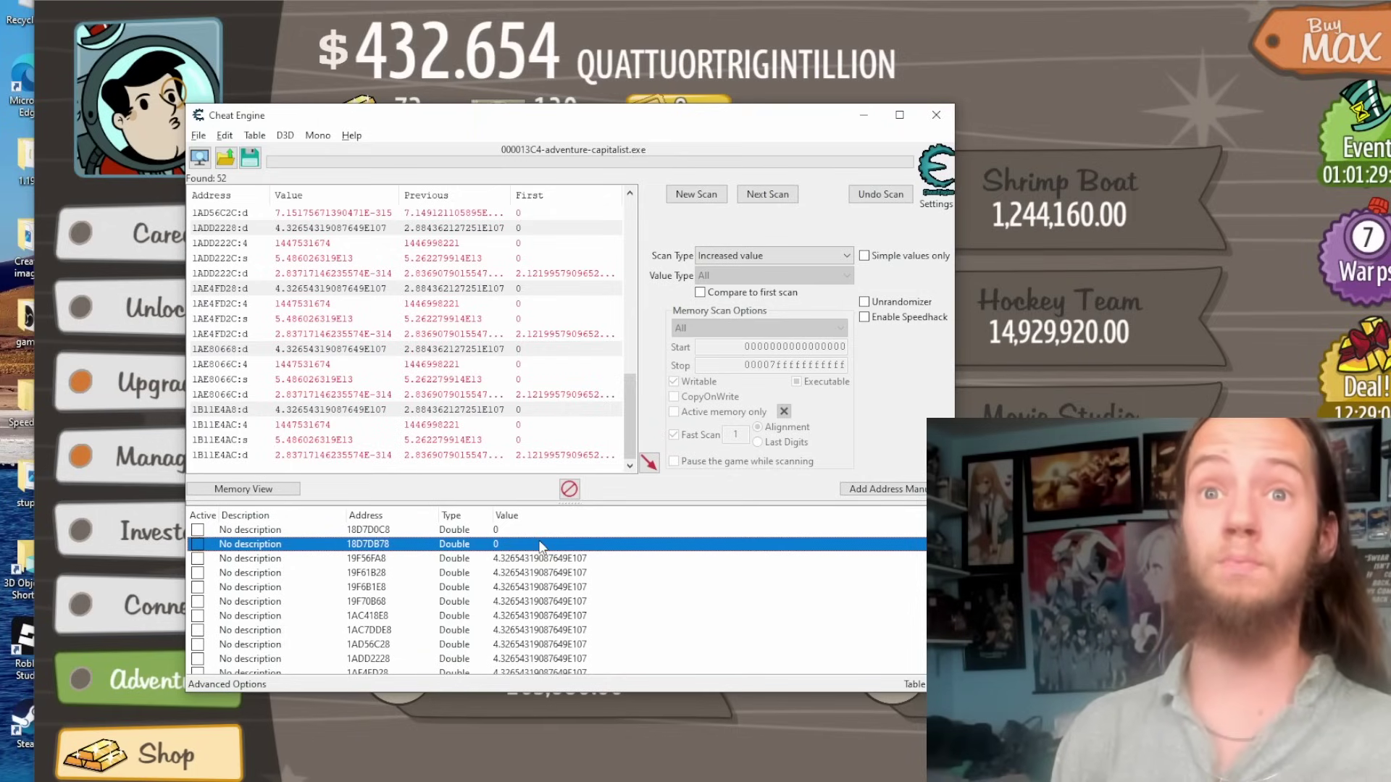
pyautogui.doubleClick(543, 545)
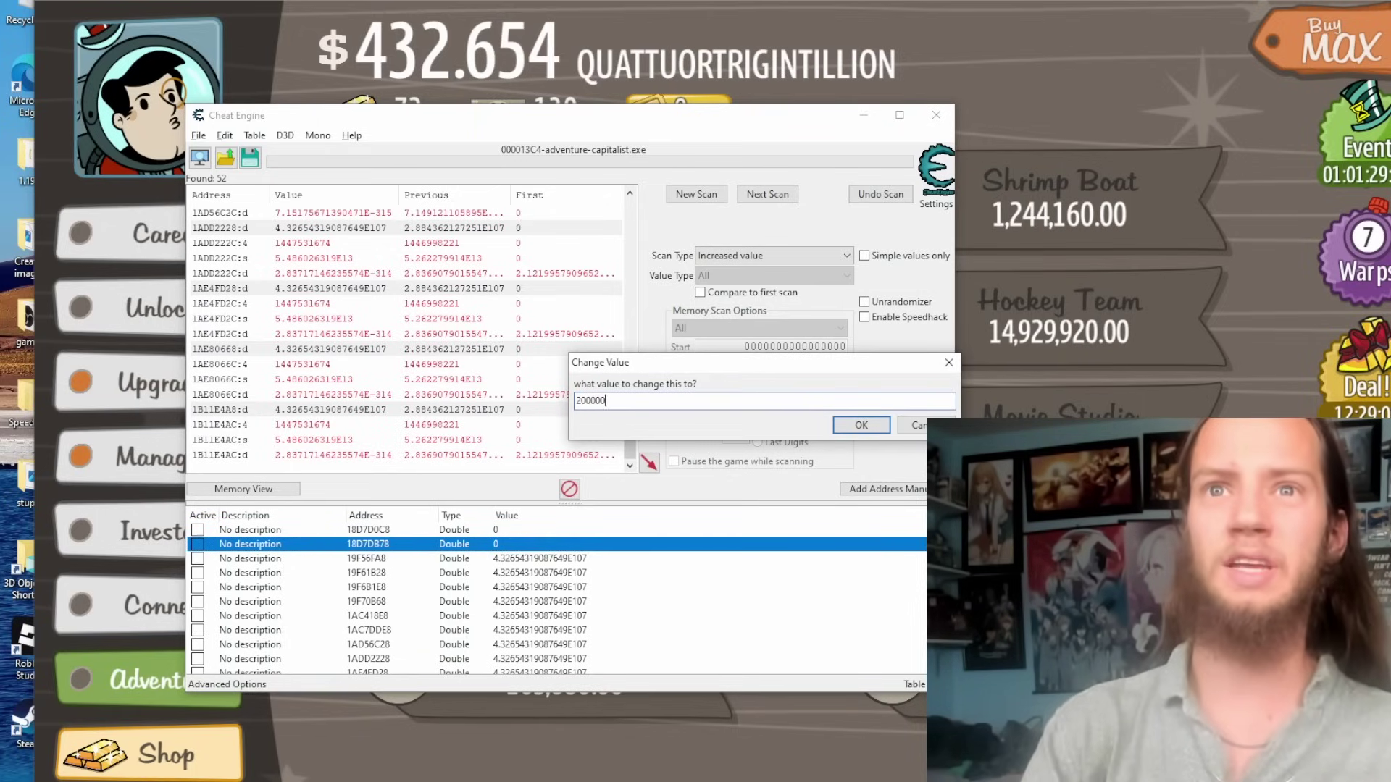
pyautogui.click(861, 425)
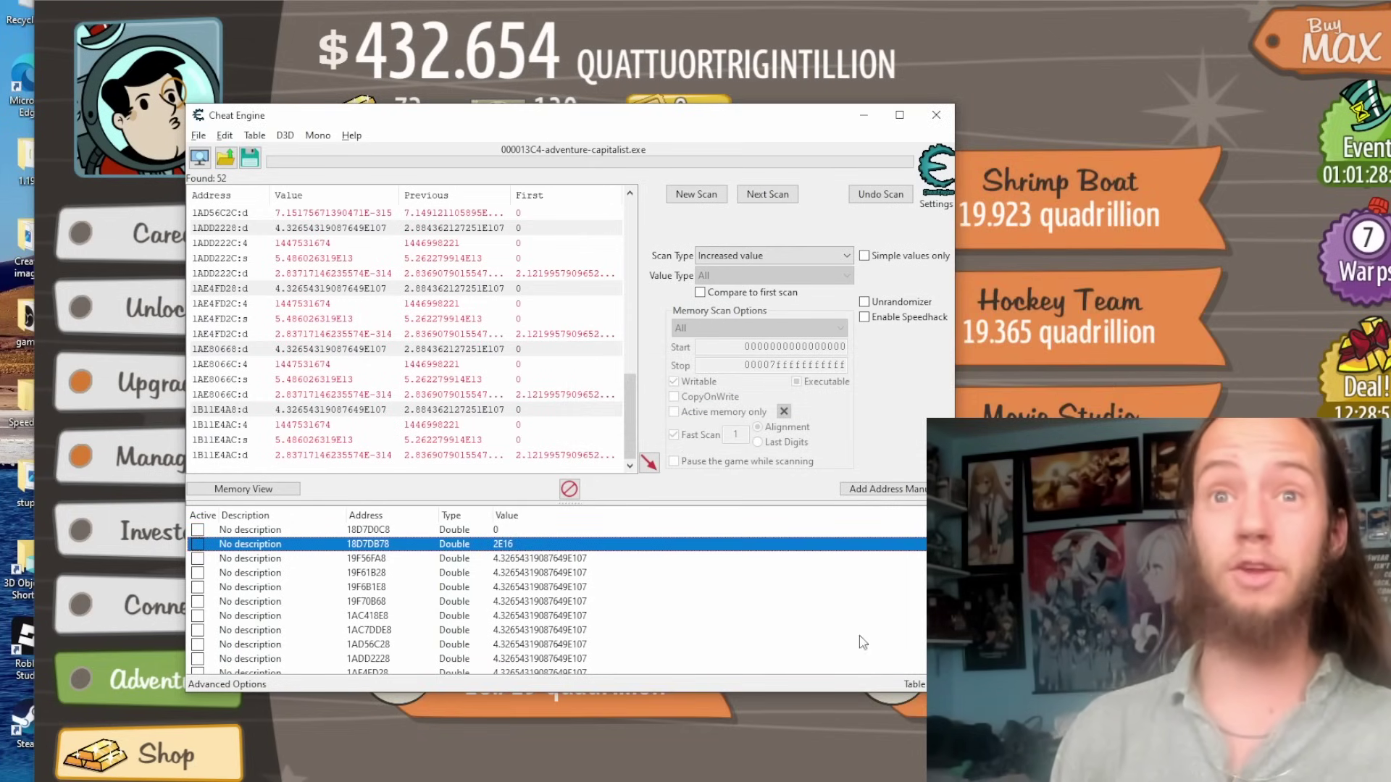
pyautogui.click(533, 528)
pyautogui.press('Delete')
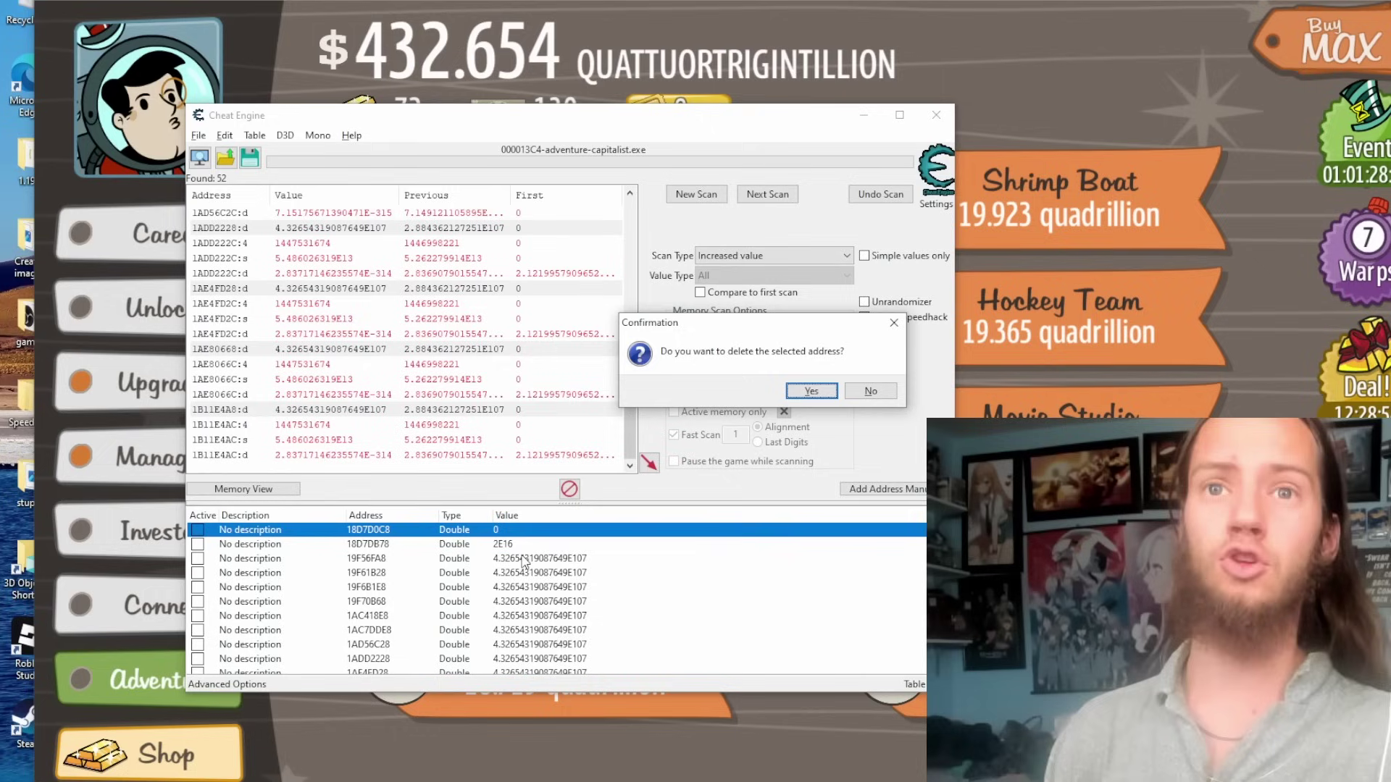
pyautogui.press('Return')
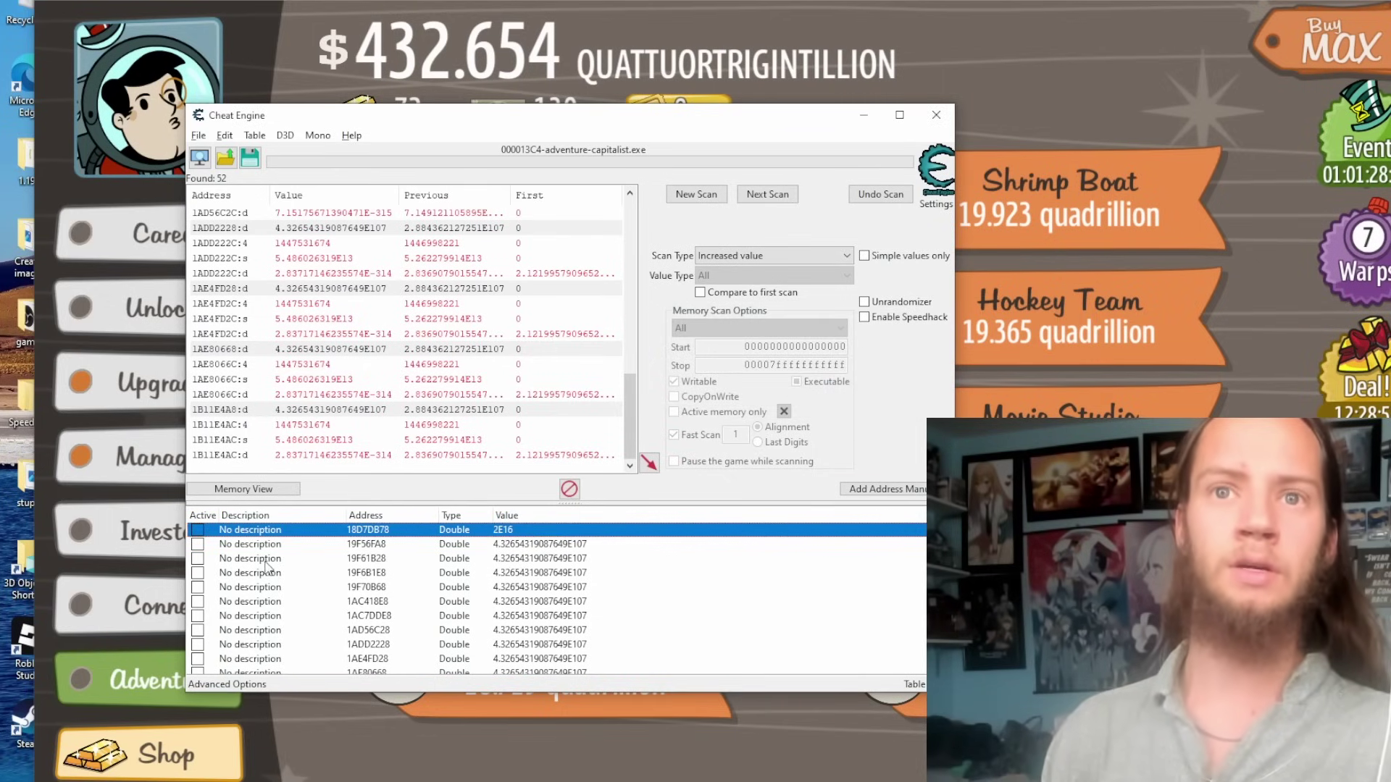
# Step: Tick the active boxes on the ten Double entries from 19F56FA8 to 1AE80668
pyautogui.click(198, 544)
pyautogui.click(198, 558)
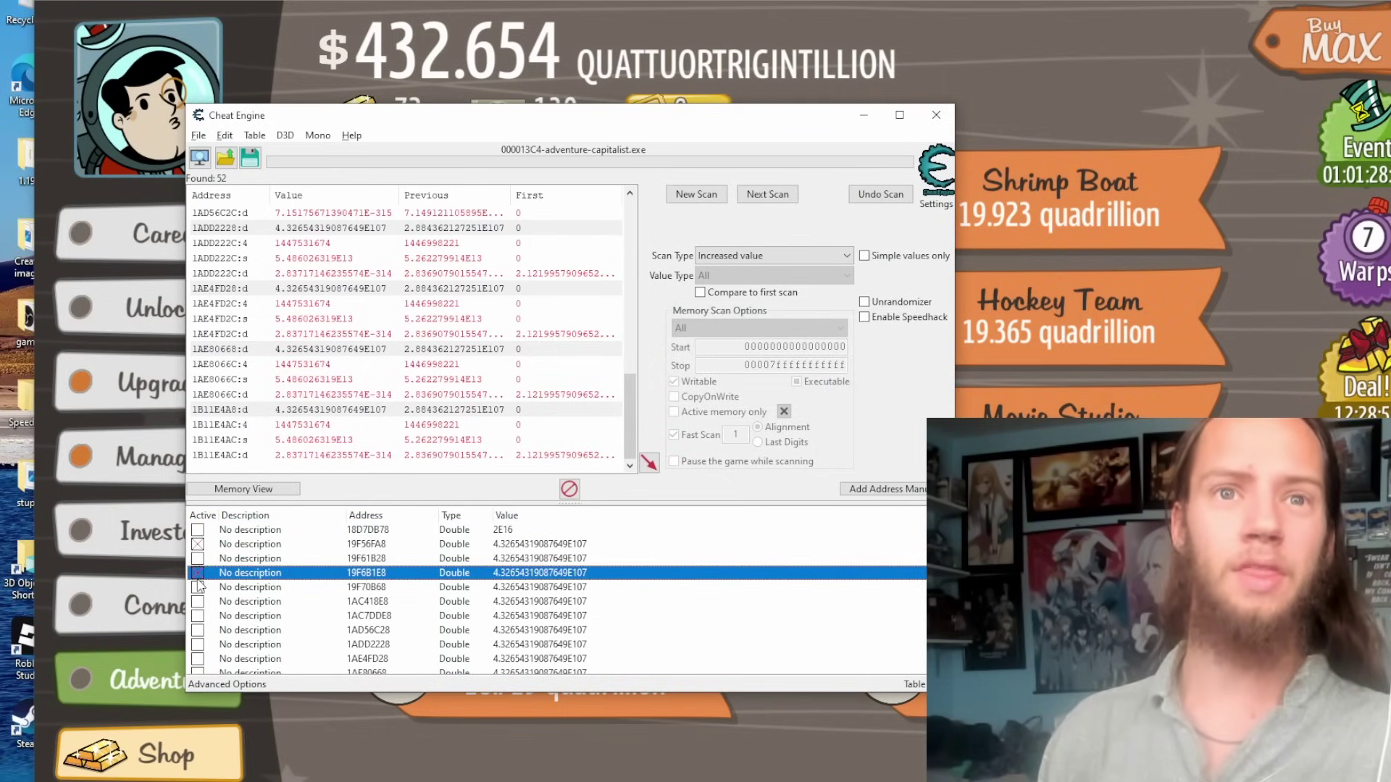
pyautogui.click(198, 573)
pyautogui.click(199, 601)
pyautogui.click(198, 615)
pyautogui.click(197, 587)
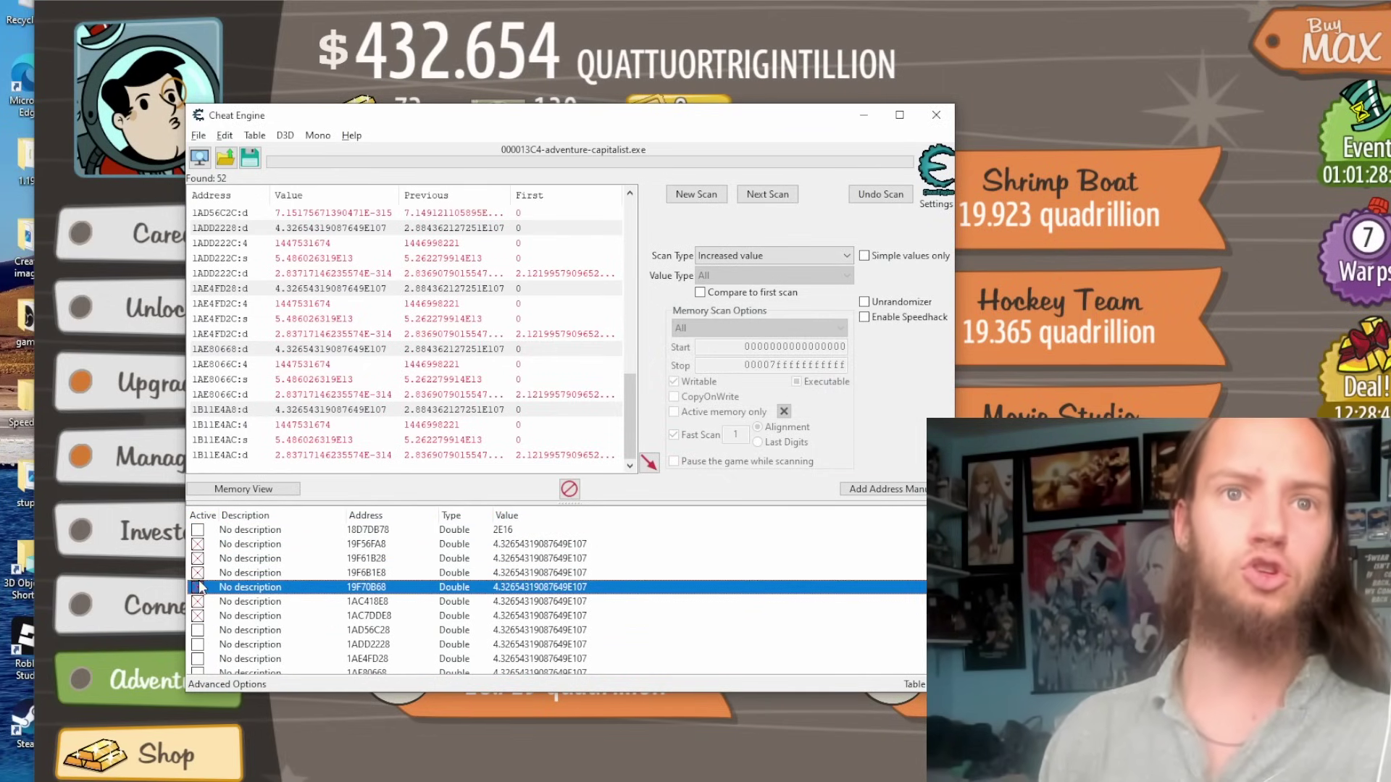
pyautogui.scroll(-1, 217, 601)
pyautogui.click(198, 609)
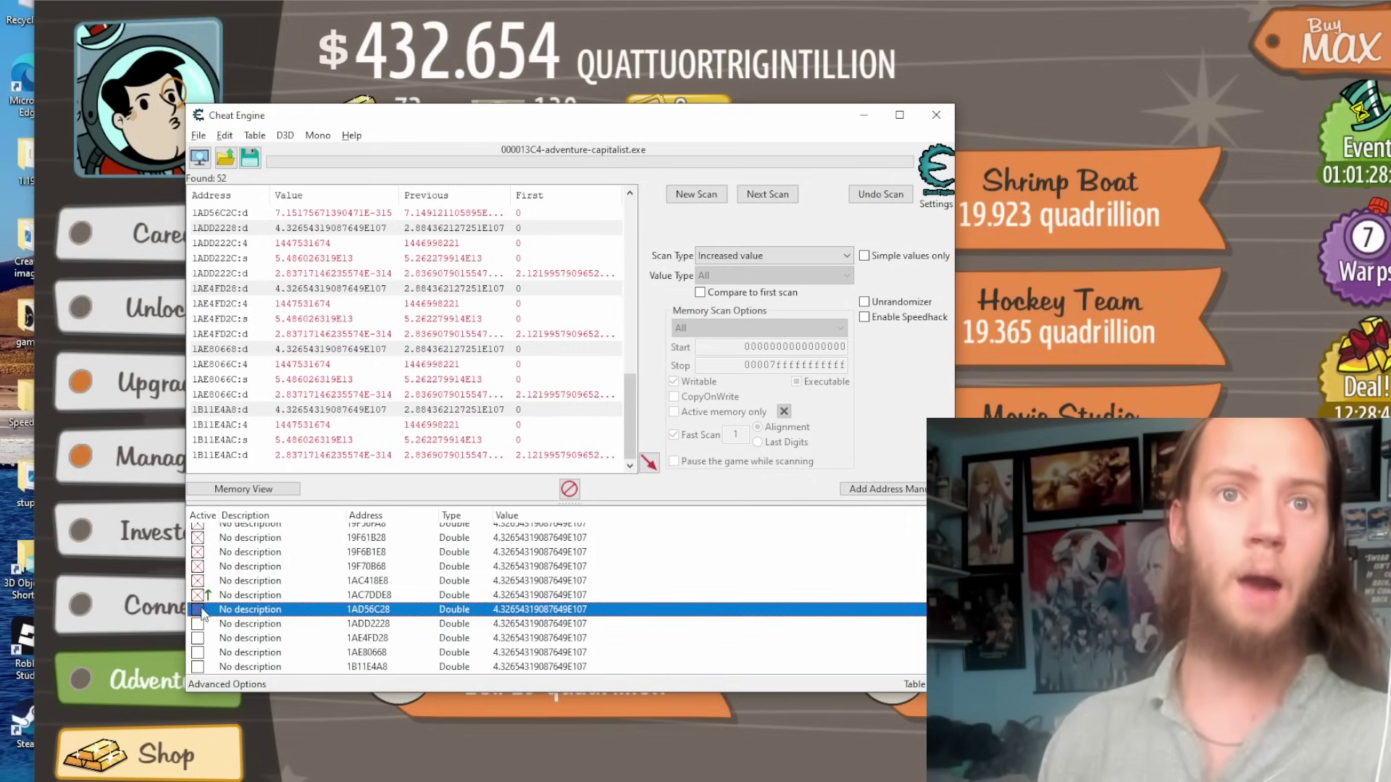
pyautogui.click(198, 624)
pyautogui.click(198, 638)
pyautogui.click(197, 653)
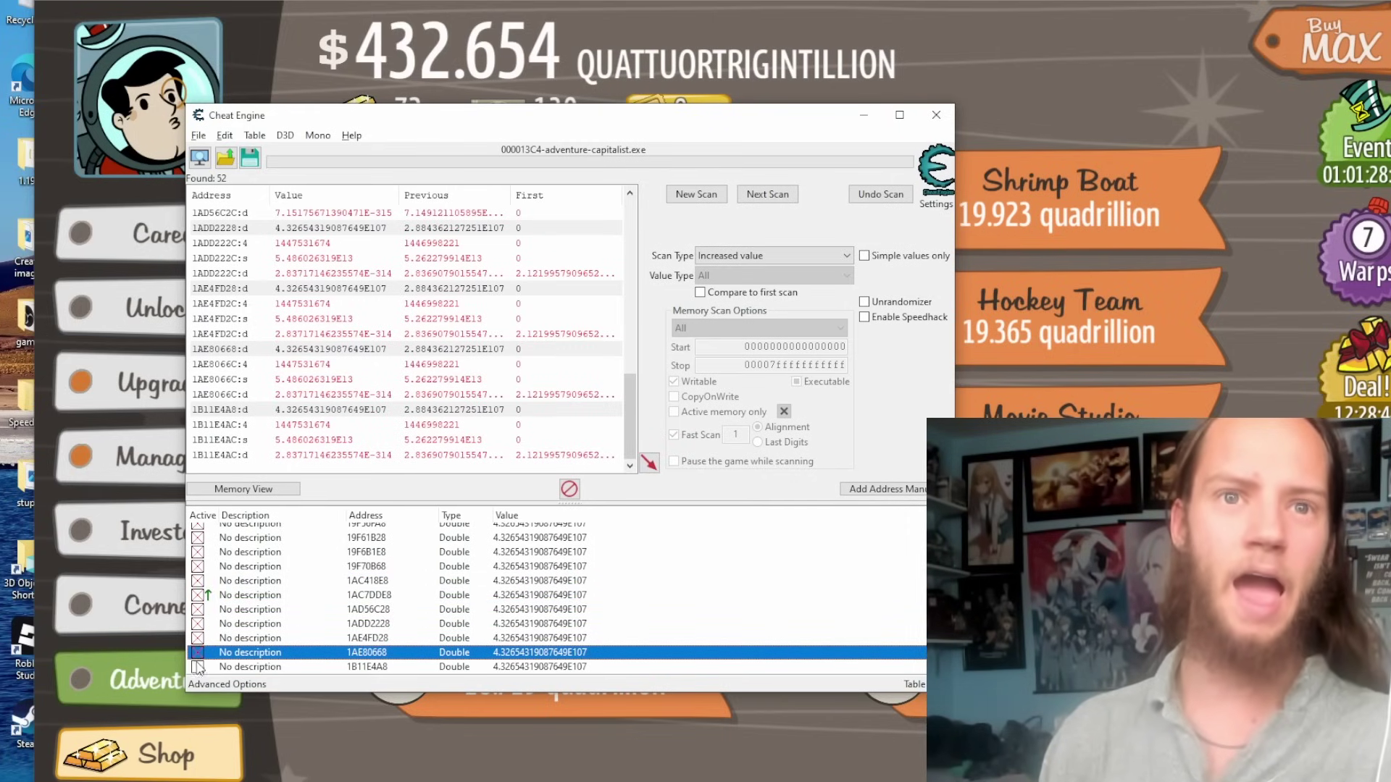
# Step: Delete every remaining entry from 1B11E4A8 onward, leaving only 18D7DB78 holding 2E16
pyautogui.click(197, 667)
pyautogui.press('Delete')
pyautogui.press('Return')
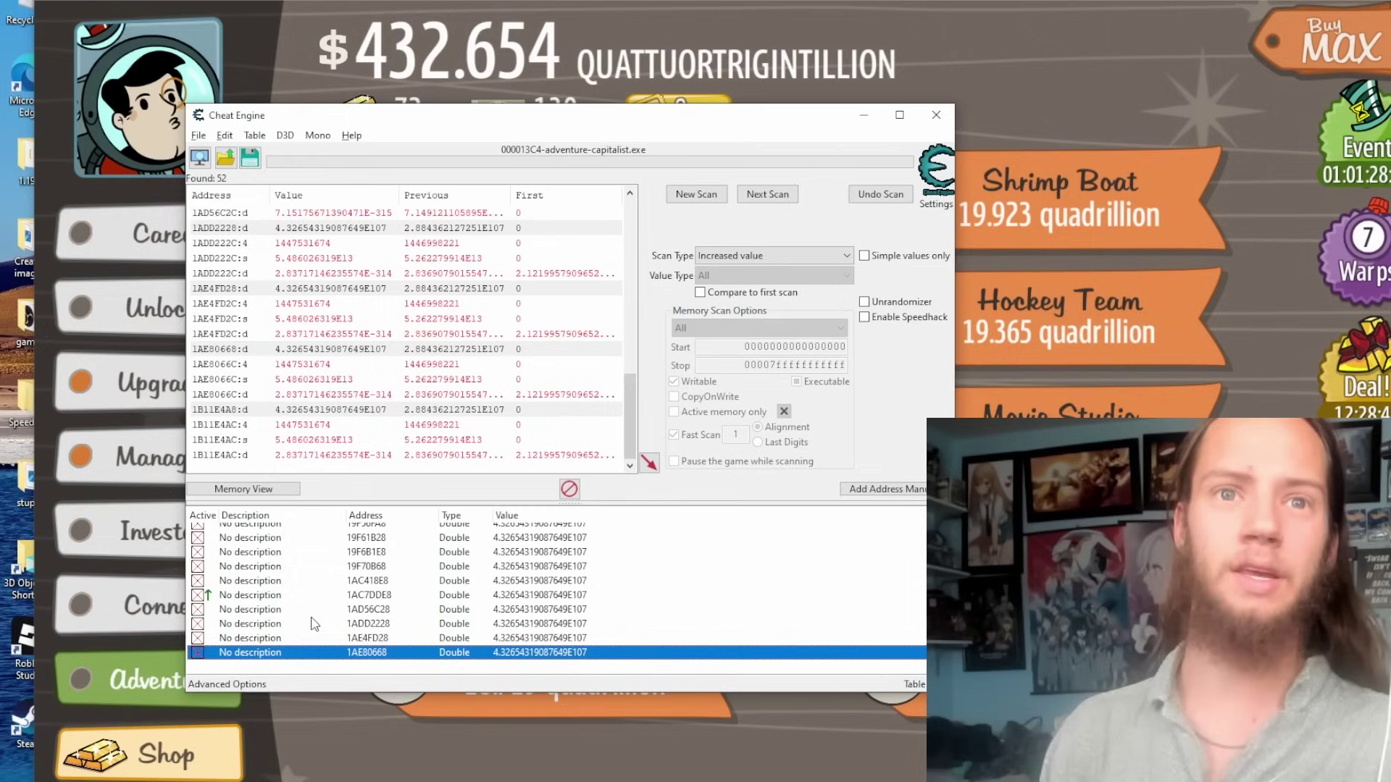
pyautogui.press('Delete')
pyautogui.press('Return')
pyautogui.press('Delete')
pyautogui.press('Return')
pyautogui.press('Delete')
pyautogui.press('Return')
pyautogui.press('Delete')
pyautogui.press('Return')
pyautogui.press('Delete')
pyautogui.press('Return')
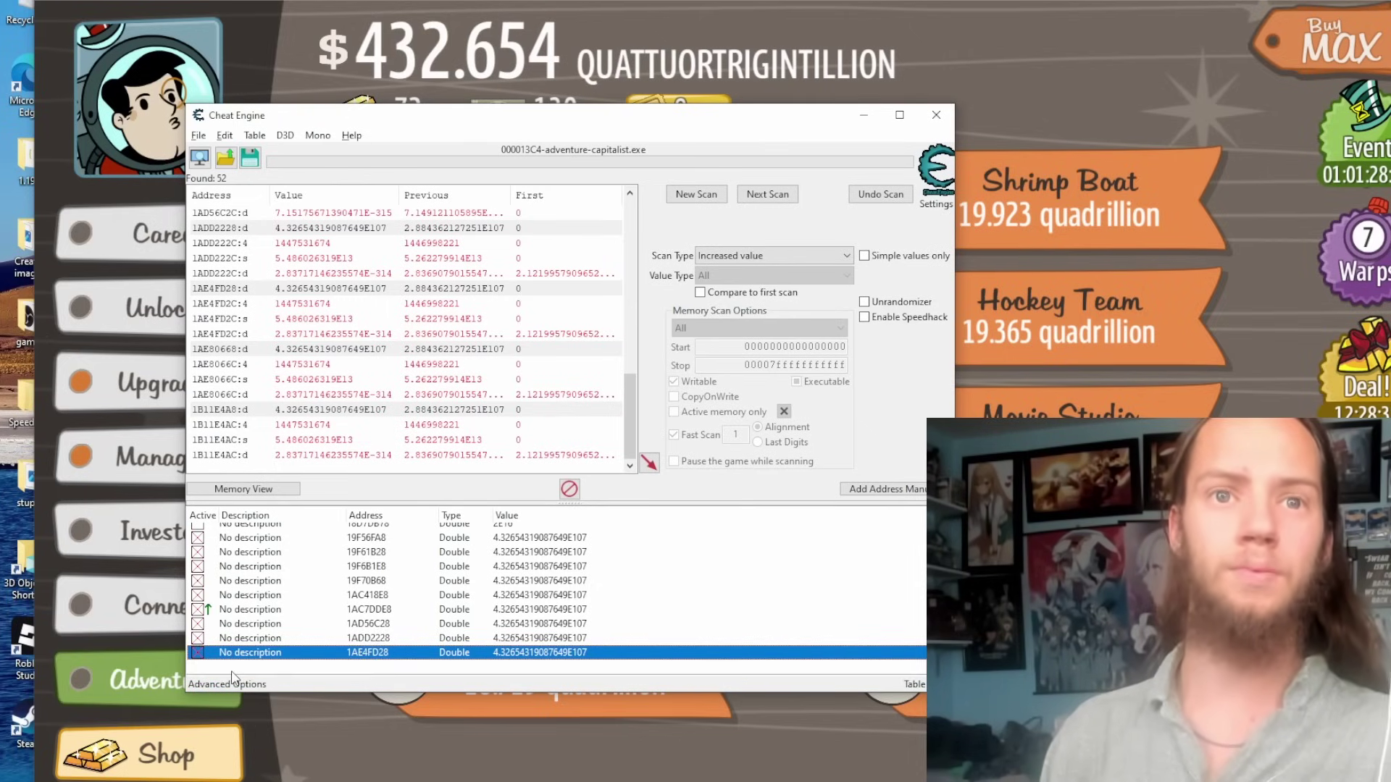
pyautogui.press('Delete')
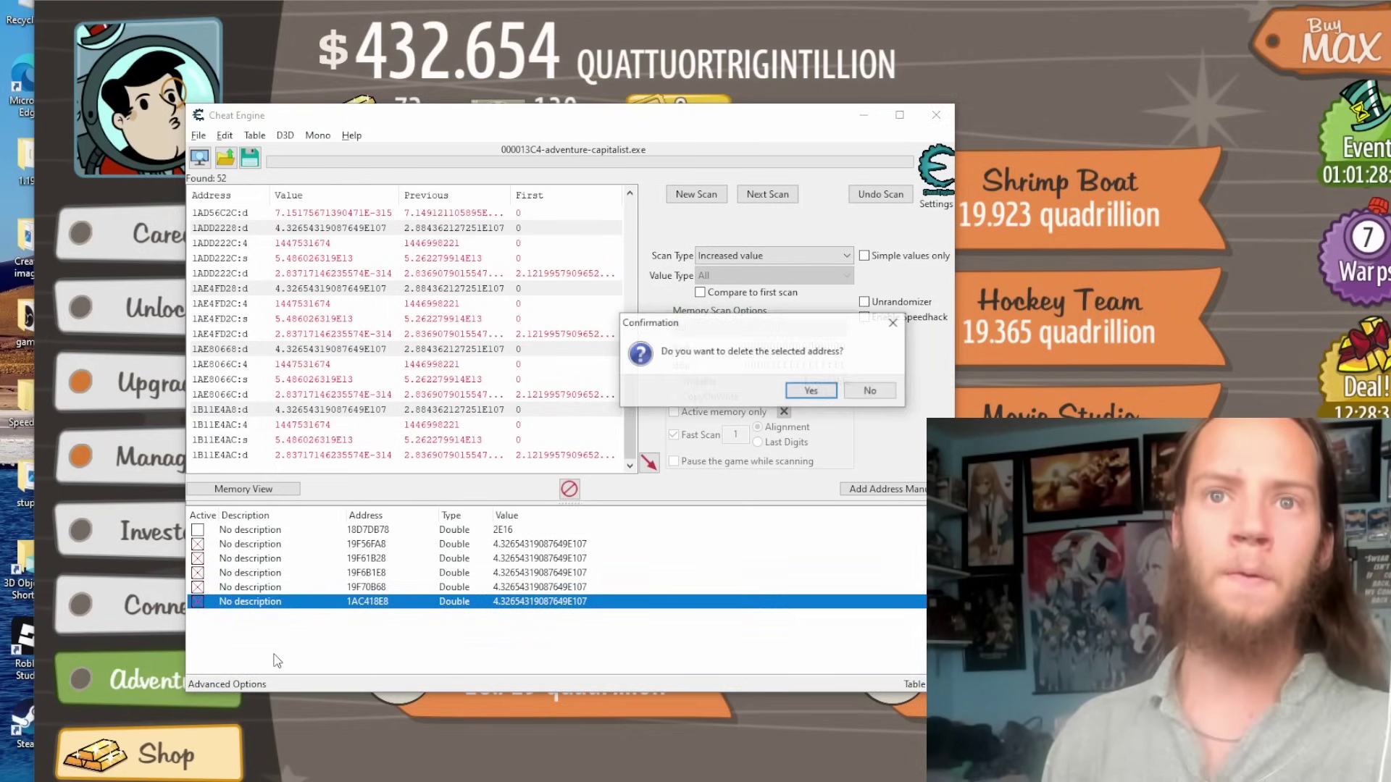
pyautogui.press('Return')
pyautogui.press('Delete')
pyautogui.press('Return')
pyautogui.press('Delete')
pyautogui.press('Return')
pyautogui.press('Delete')
pyautogui.press('Return')
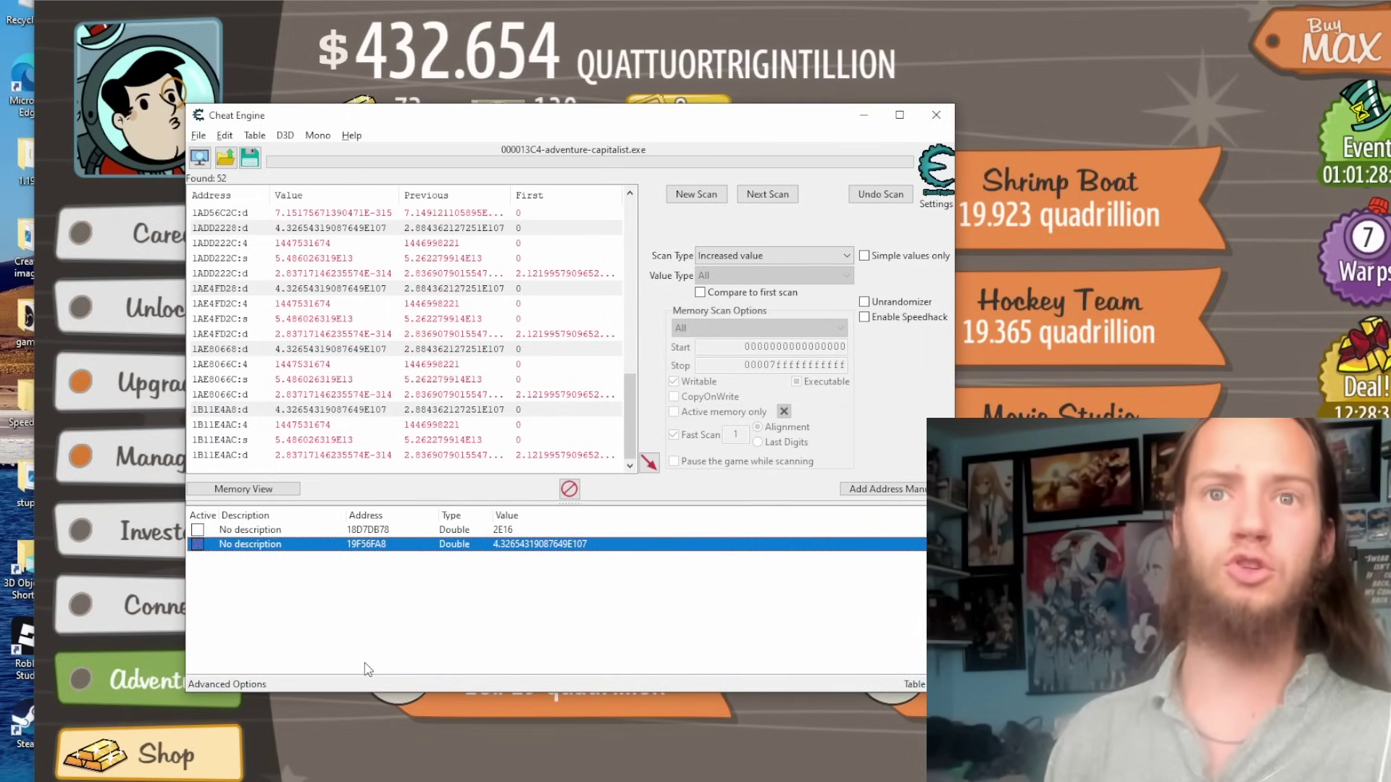
pyautogui.press('Delete')
pyautogui.press('Return')
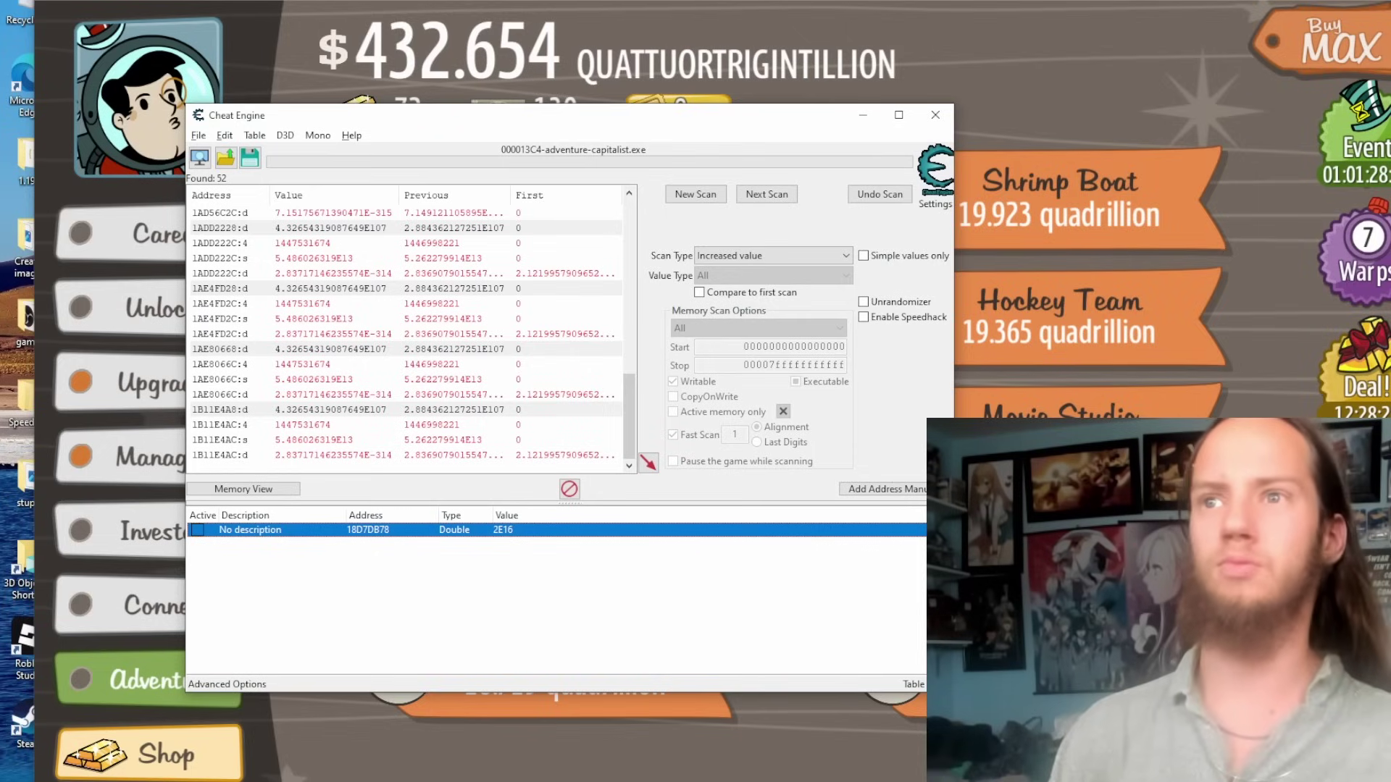
# Step: Buy the Movie Studio, Hockey Team, Shrimp Boat and Donut Shop, then collect lemonade stand profit
pyautogui.hotkey('alt', 'Tab')
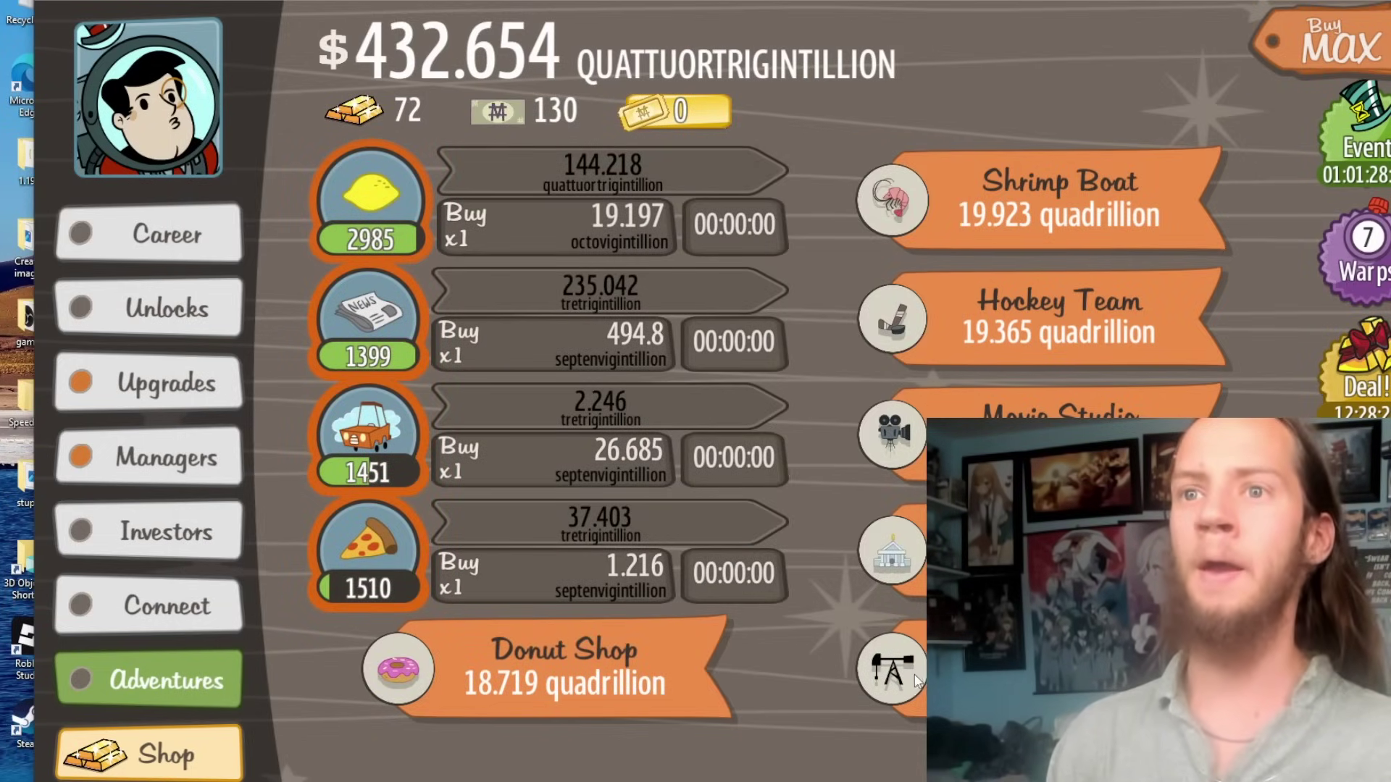
pyautogui.click(191, 391)
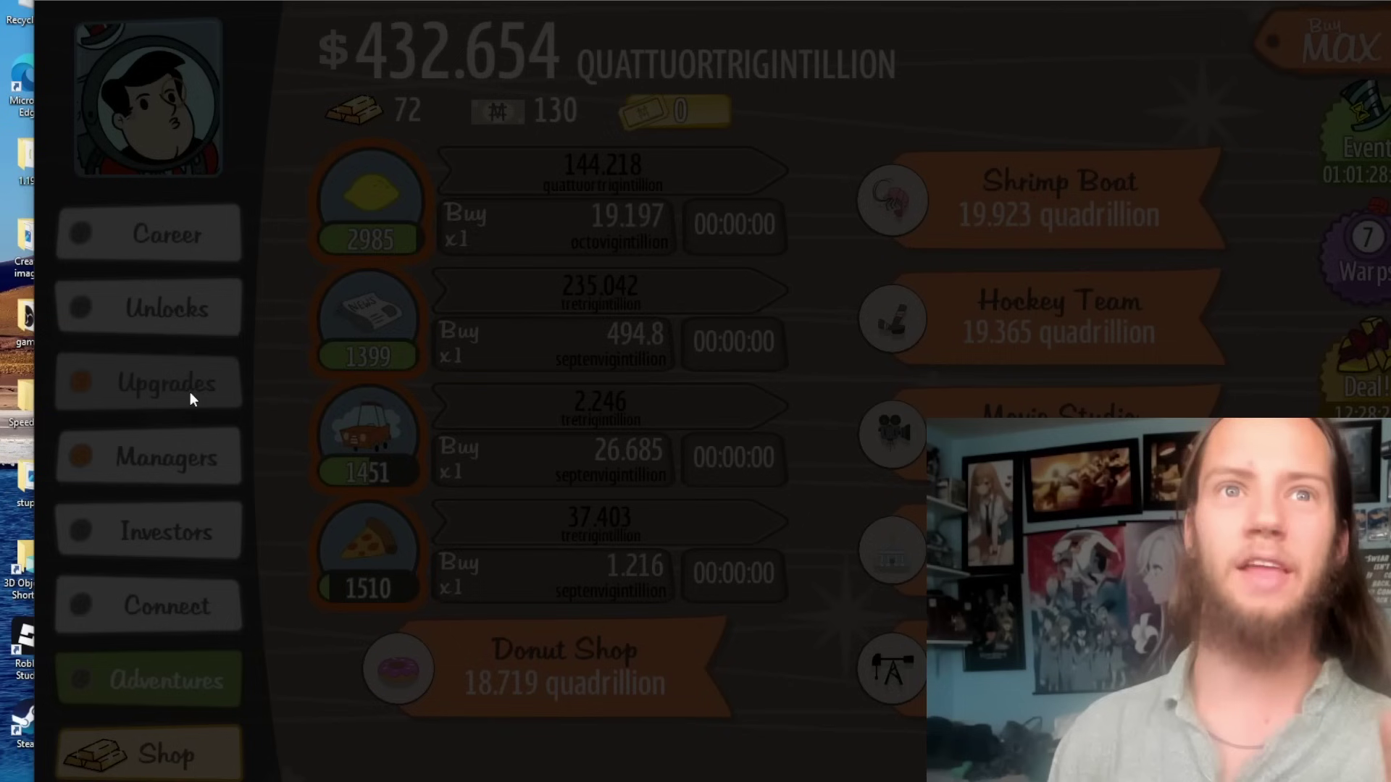
pyautogui.click(1306, 75)
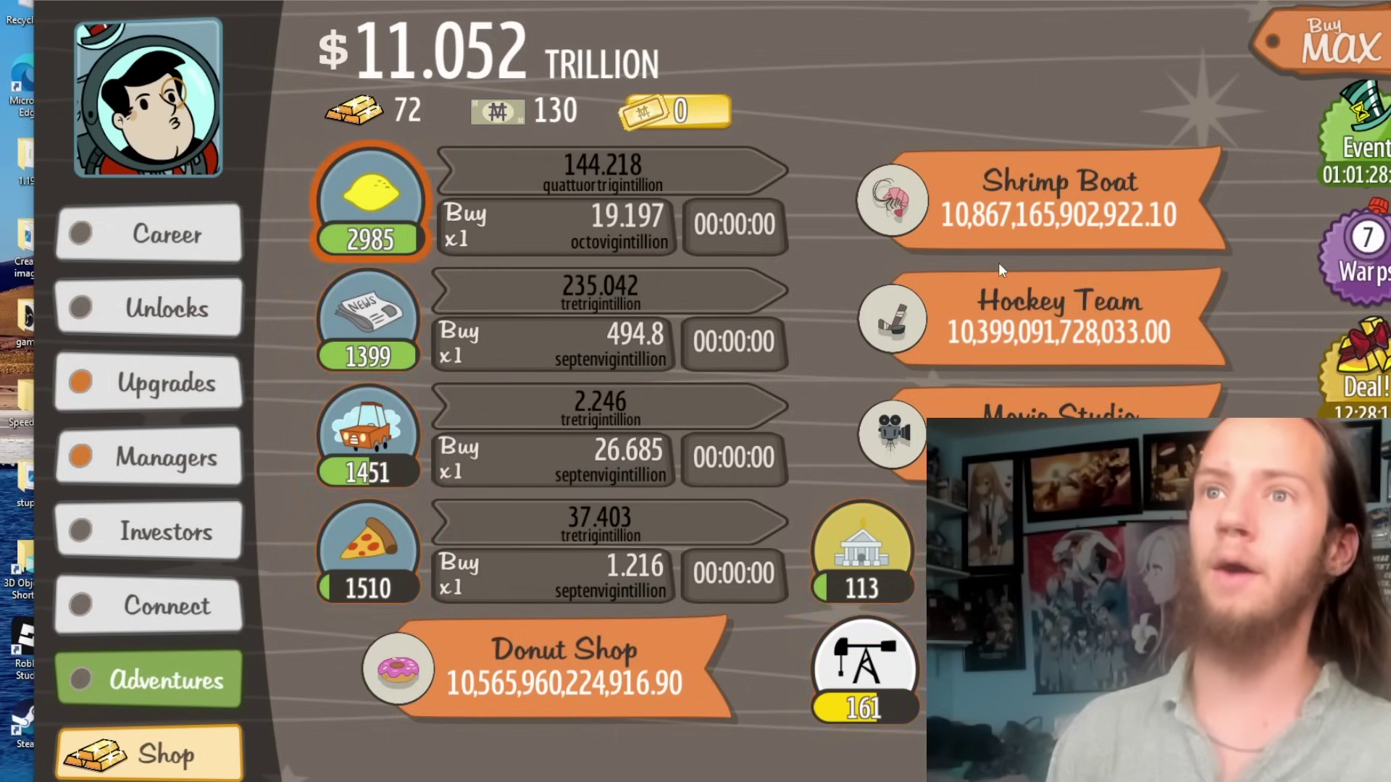
pyautogui.click(1001, 406)
pyautogui.click(1005, 330)
pyautogui.click(1007, 210)
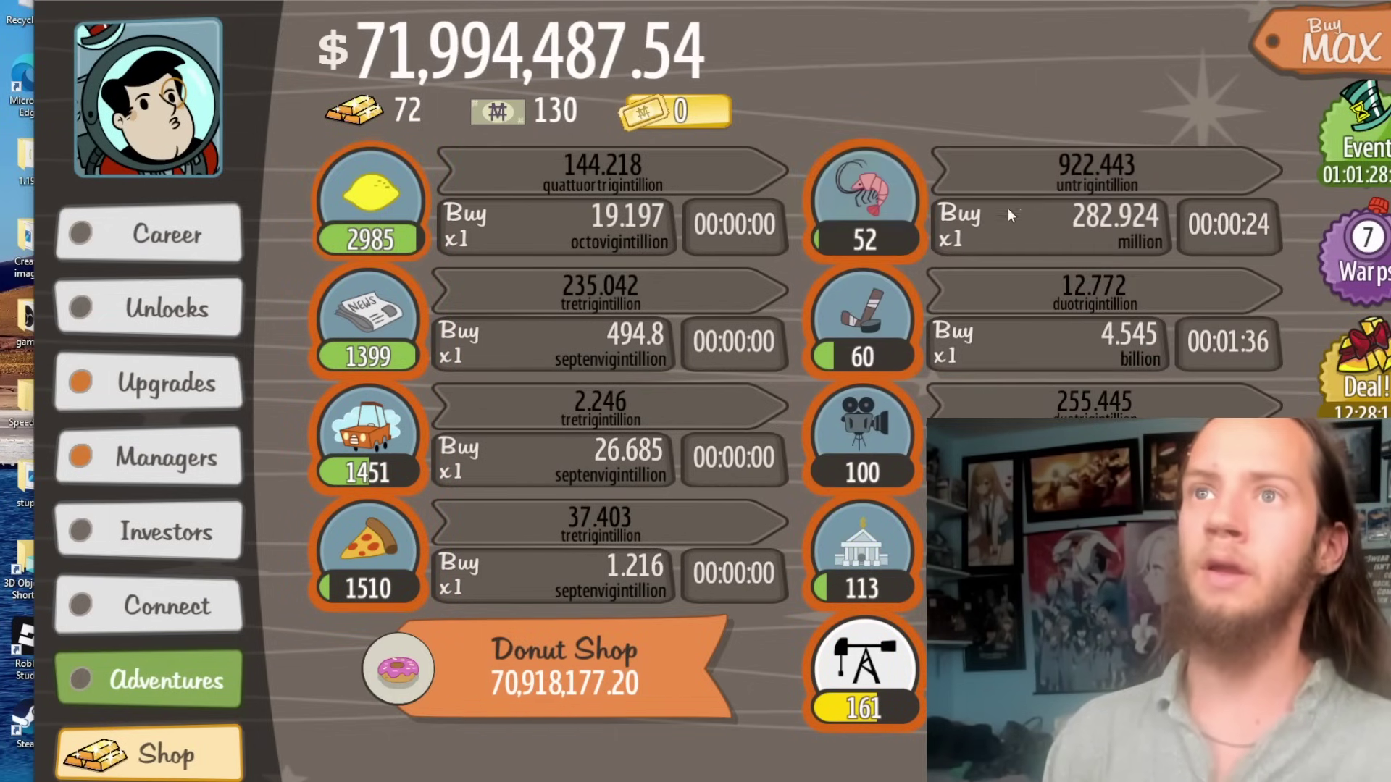
pyautogui.click(506, 658)
pyautogui.hotkey('alt', 'Tab')
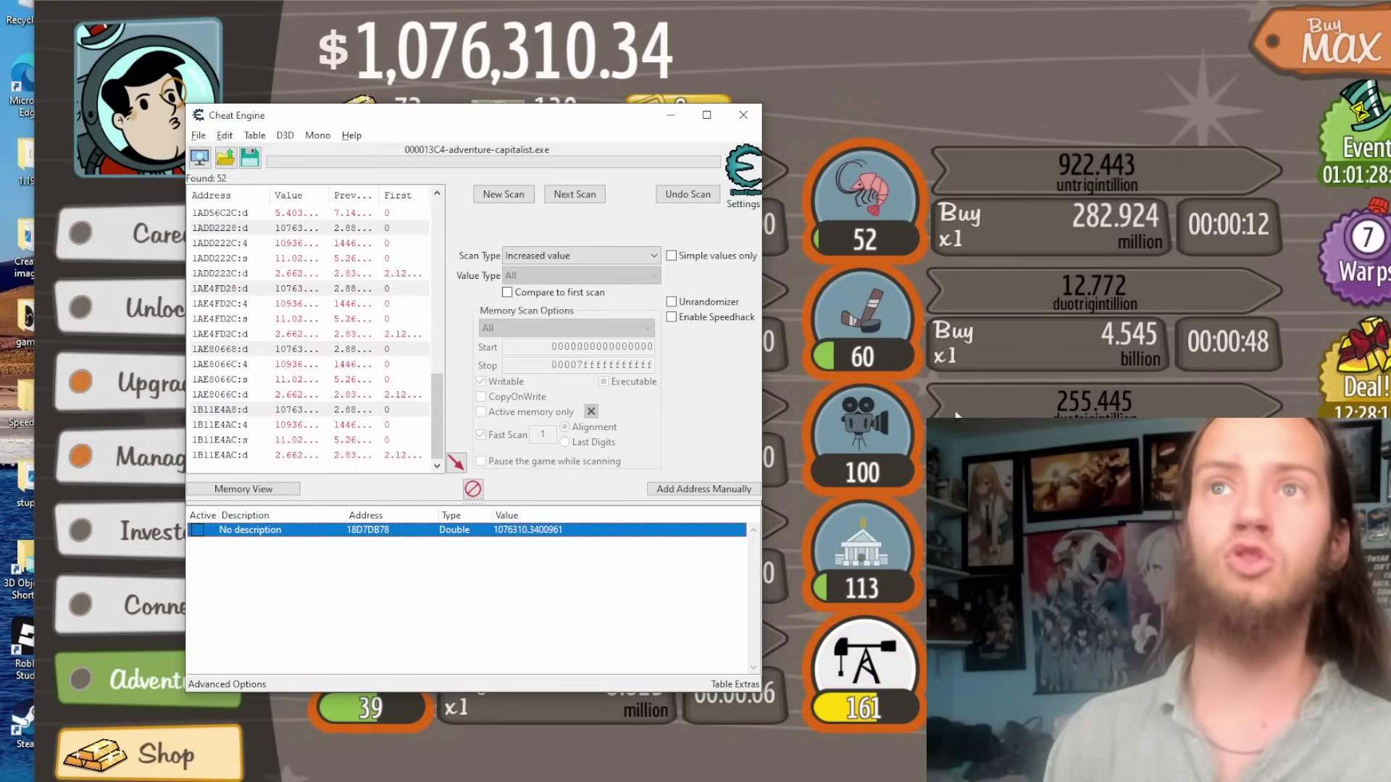
pyautogui.hotkey('alt', 'Tab')
pyautogui.doubleClick(366, 198)
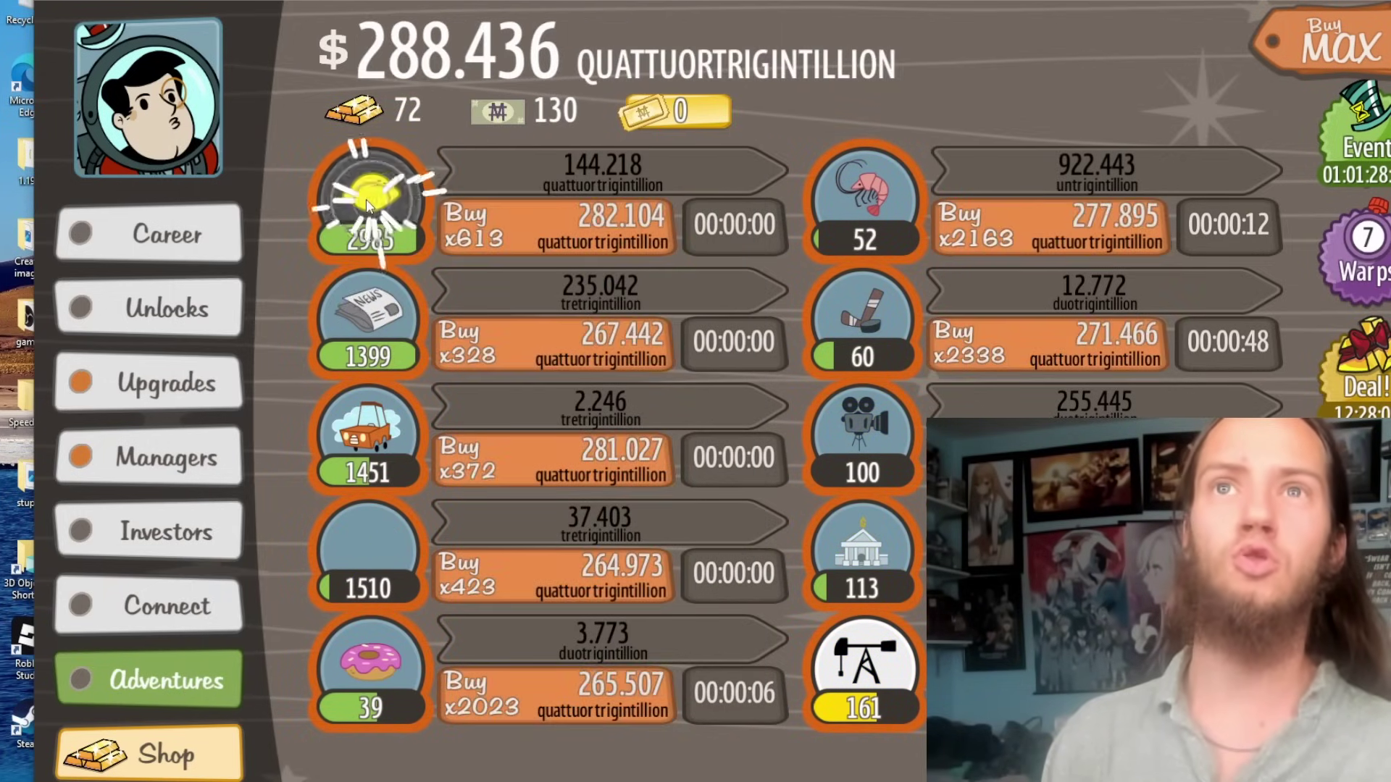
# Step: Append 00 to the money value's exponent, then buy more oil rigs in the game
pyautogui.hotkey('alt', 'Tab')
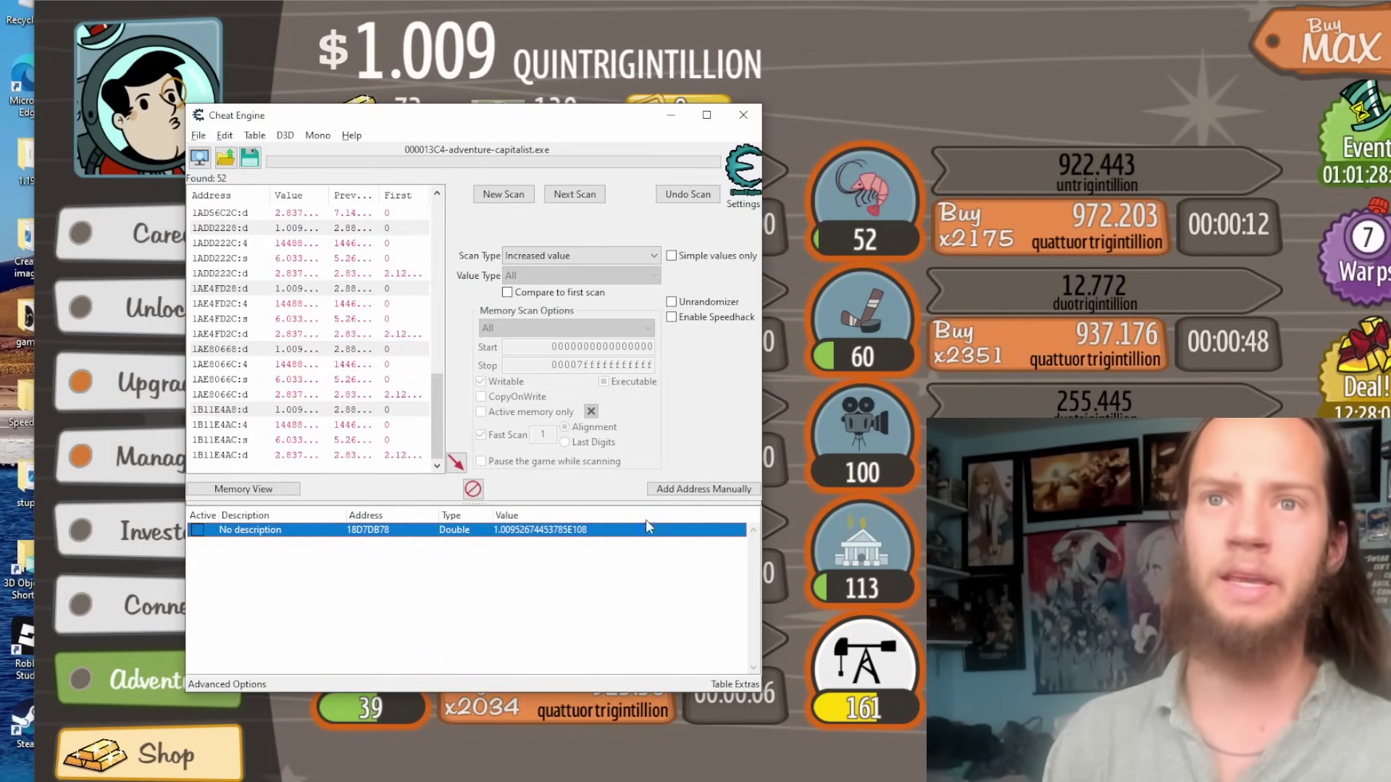
pyautogui.doubleClick(575, 529)
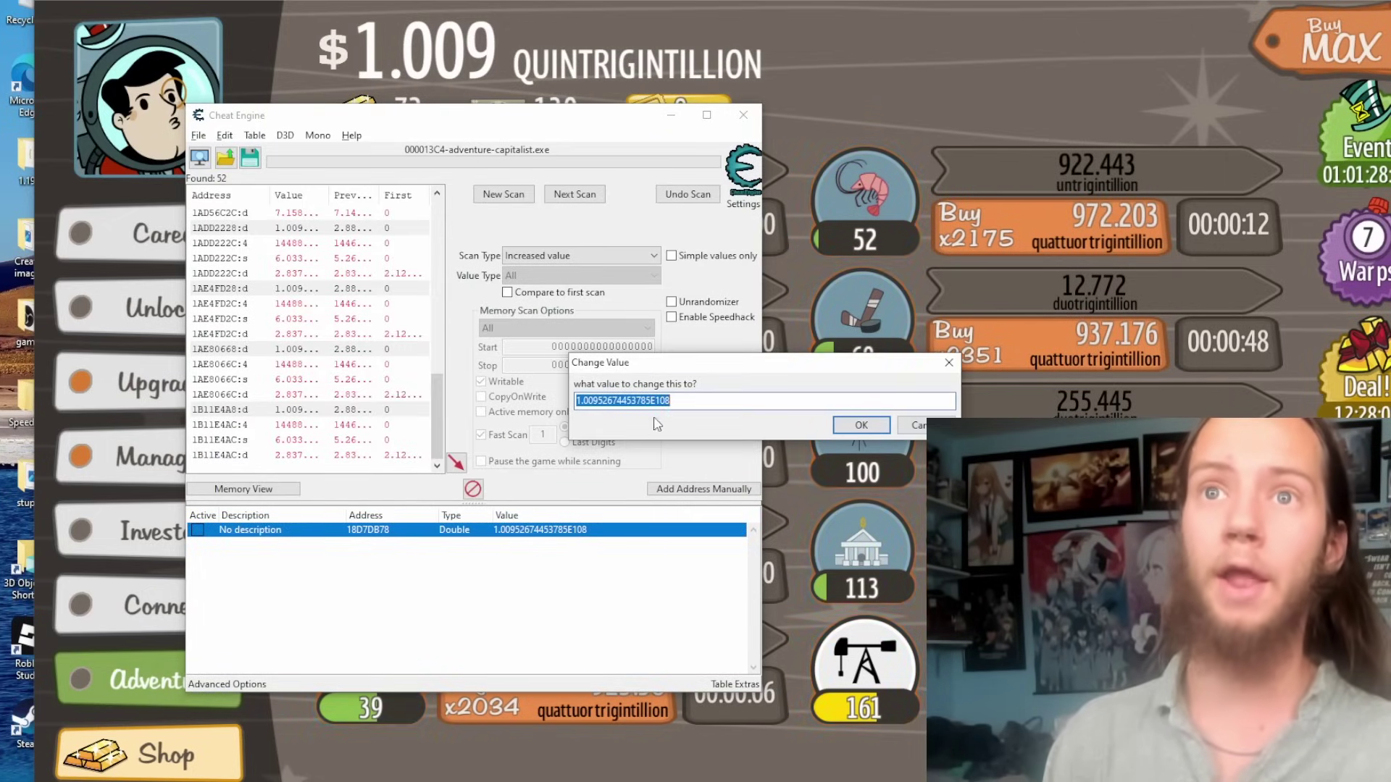
pyautogui.click(685, 395)
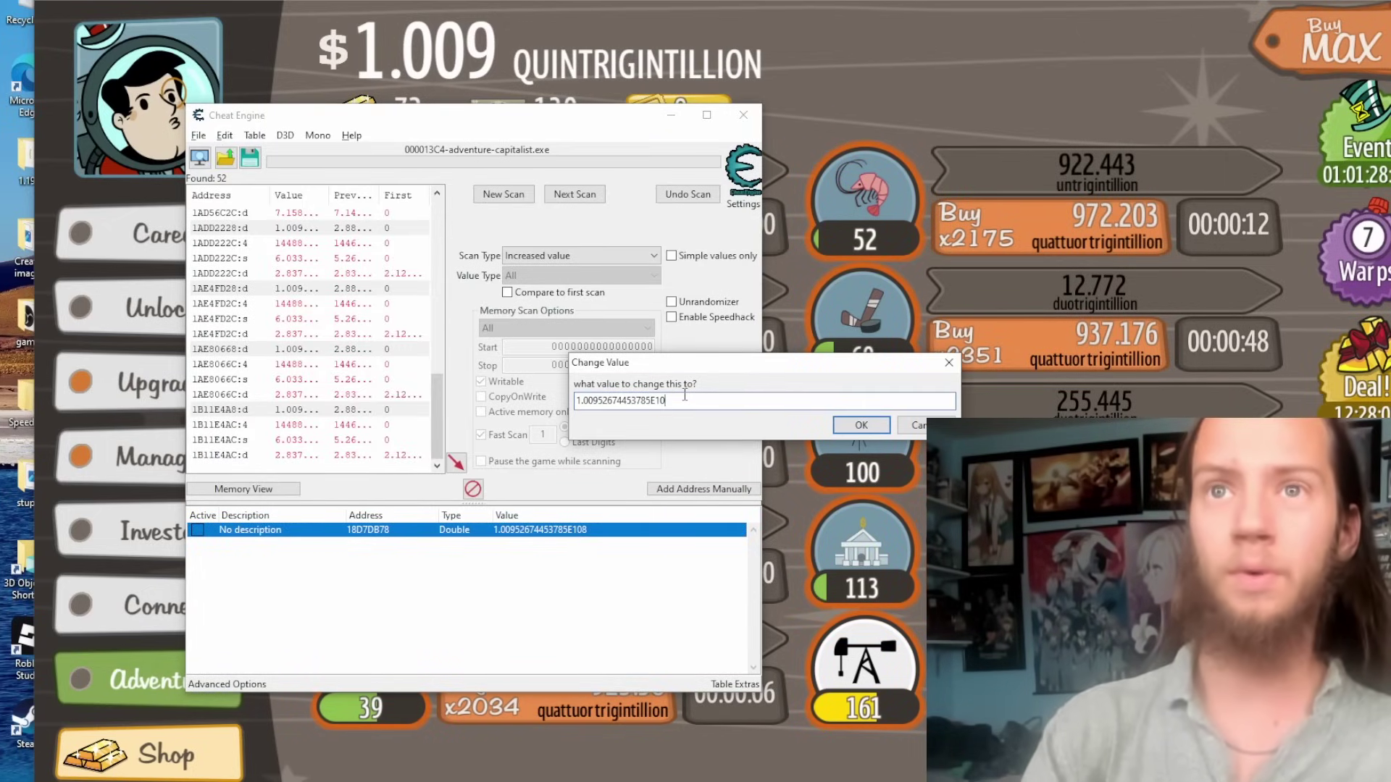
pyautogui.write('00')
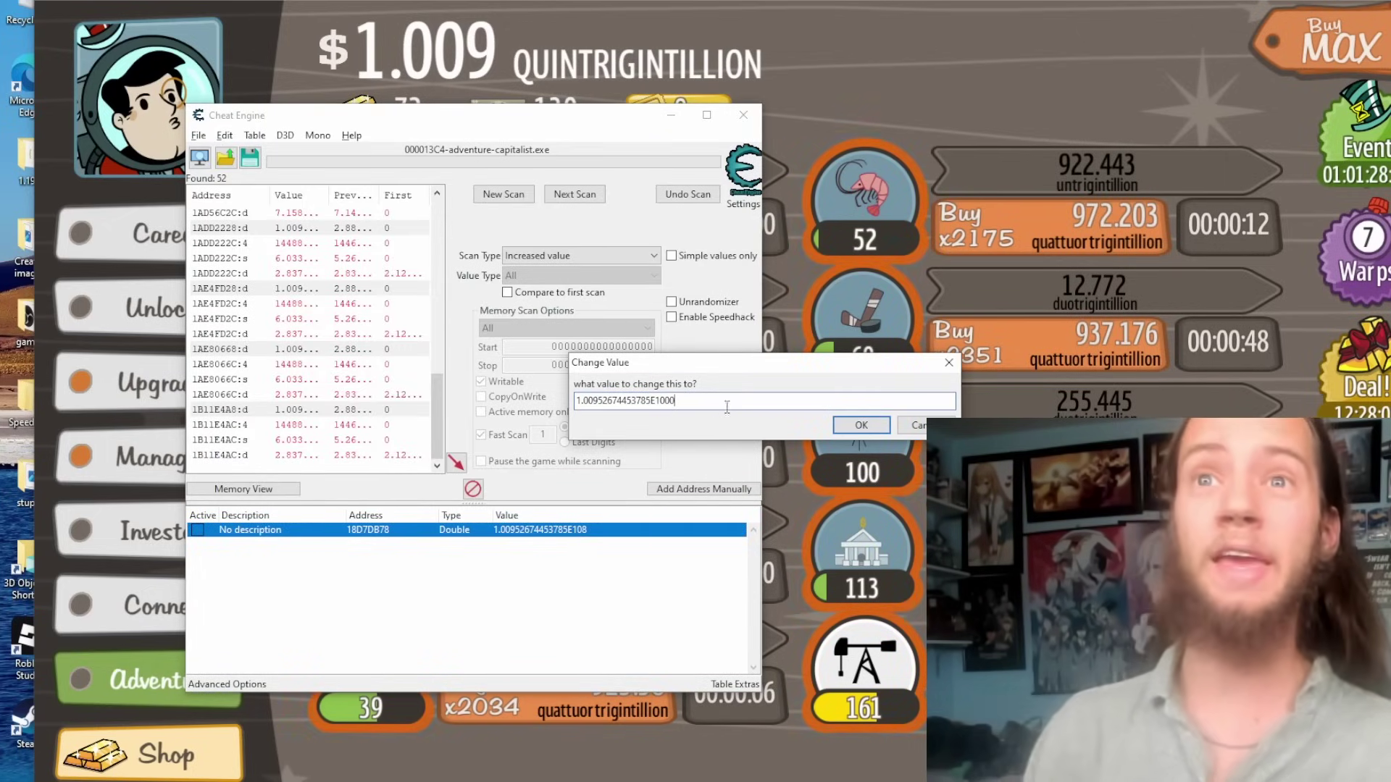
pyautogui.click(851, 432)
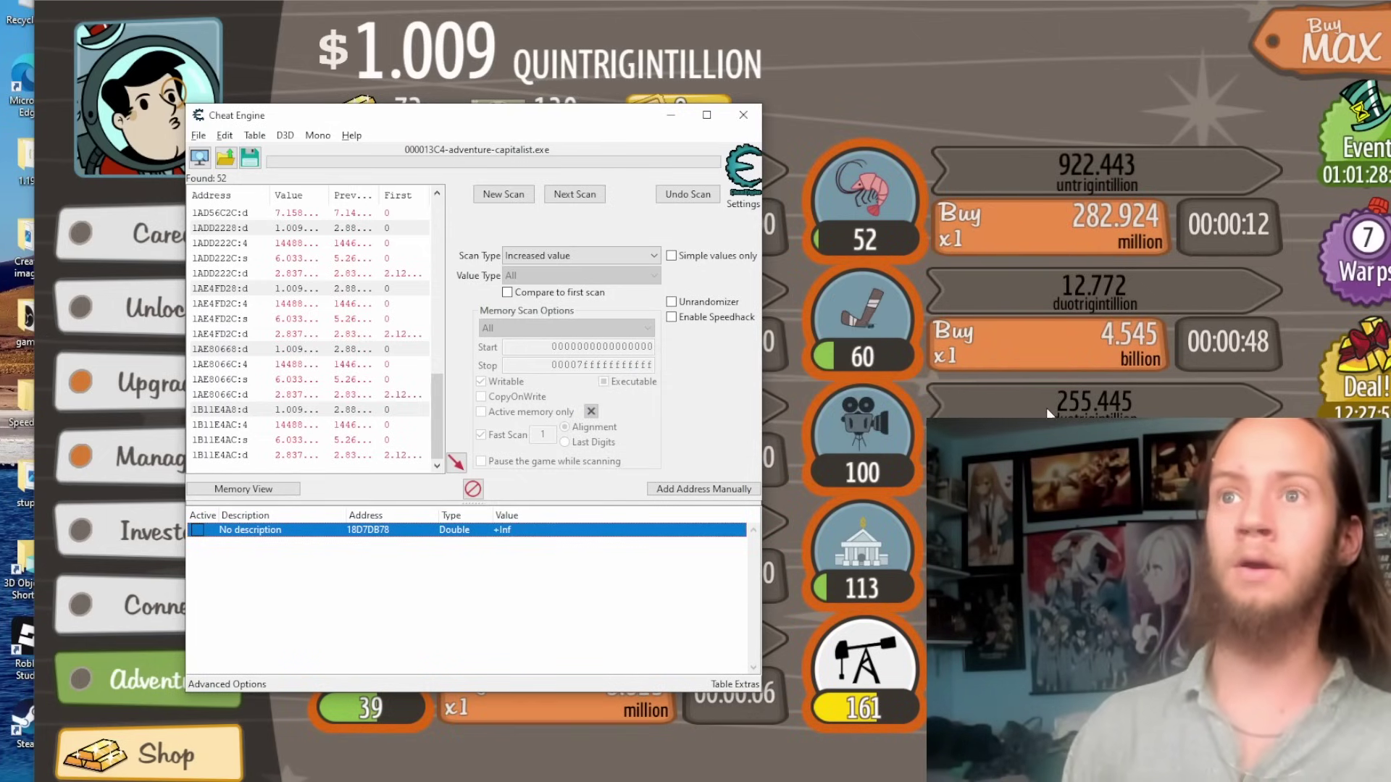
pyautogui.click(850, 431)
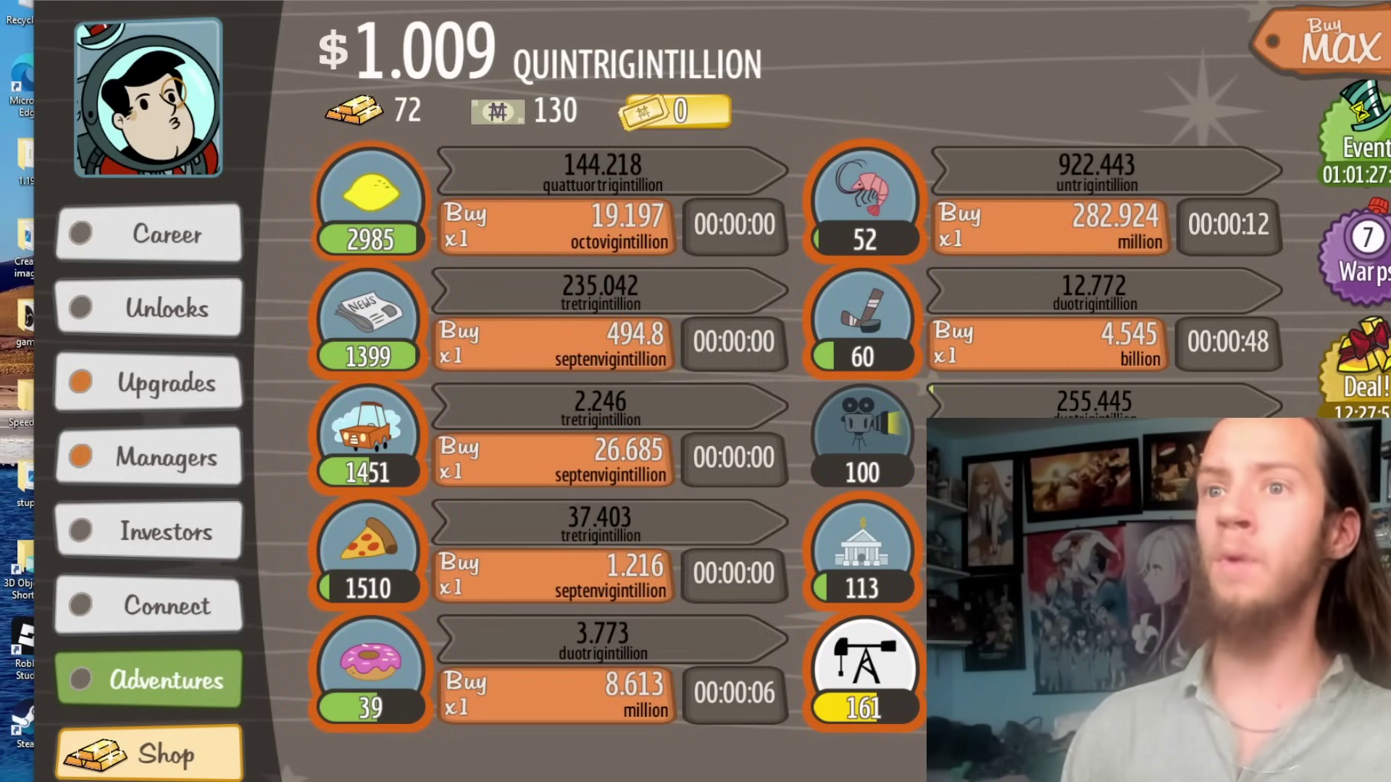
pyautogui.click(921, 699)
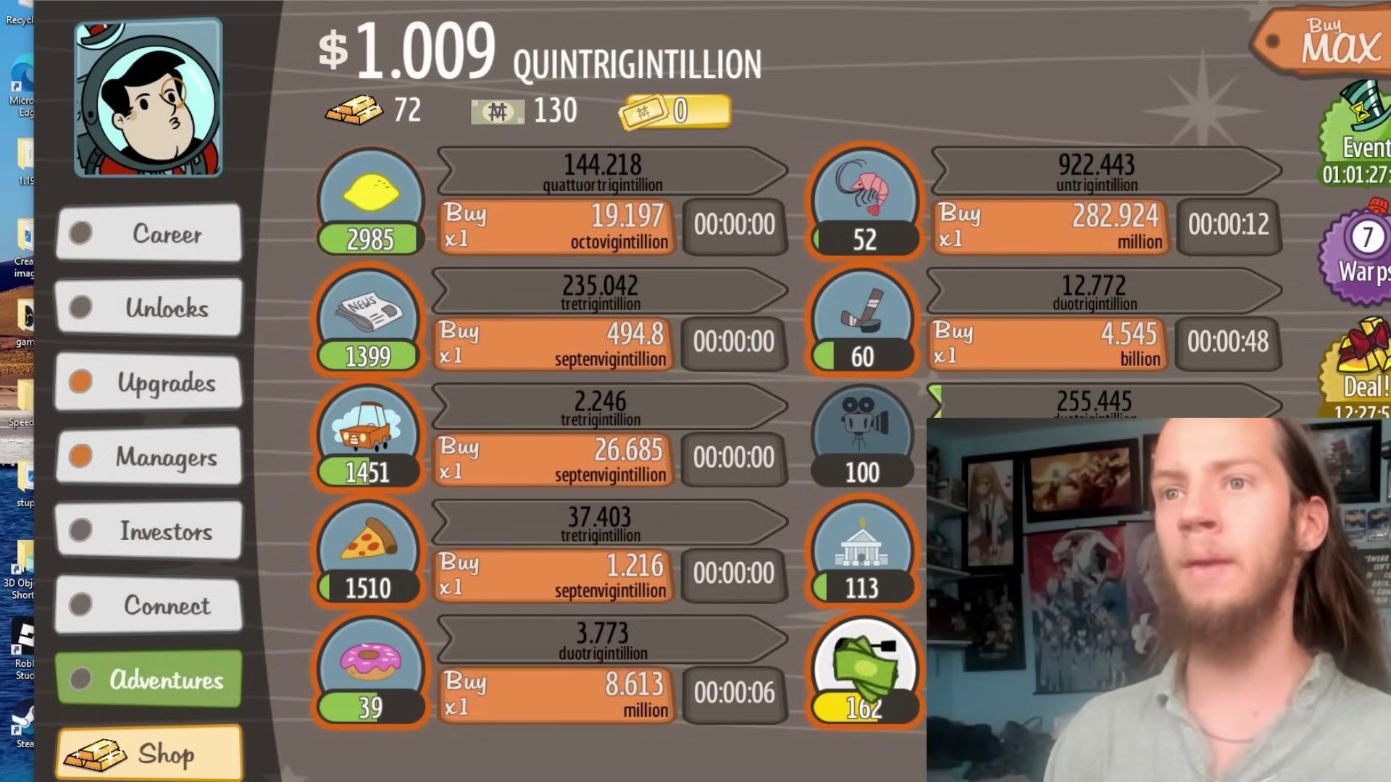
# Step: Replace the +Inf money value with 1E23
pyautogui.hotkey('alt', 'Tab')
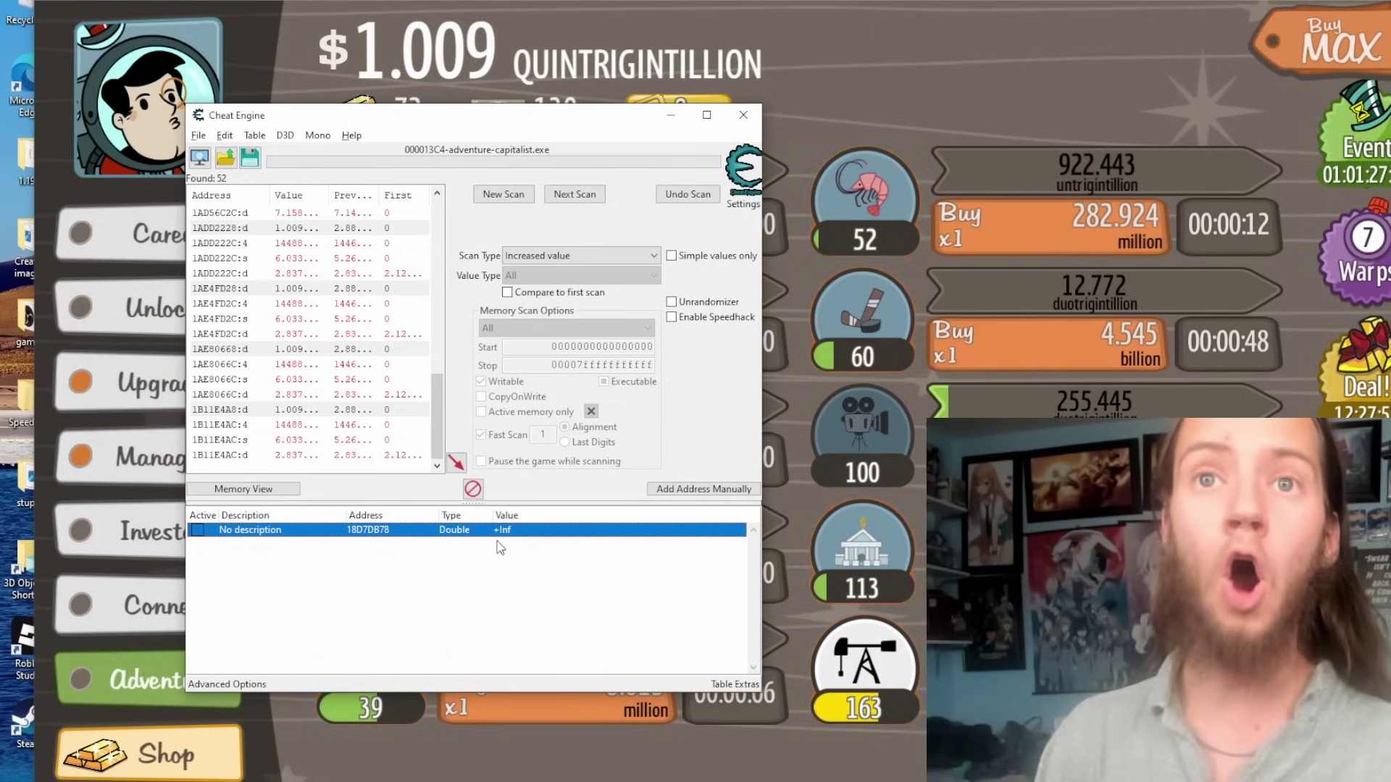
pyautogui.doubleClick(504, 533)
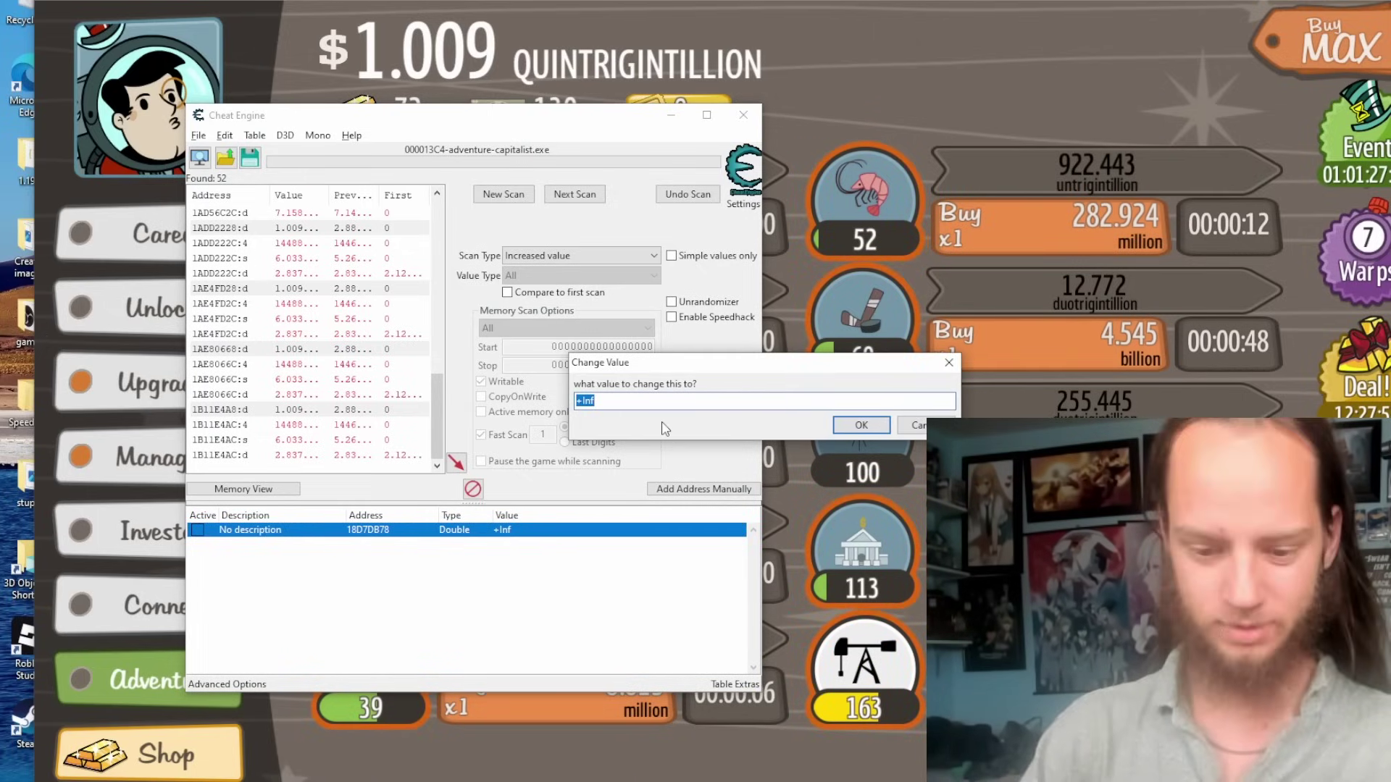
pyautogui.write('1e')
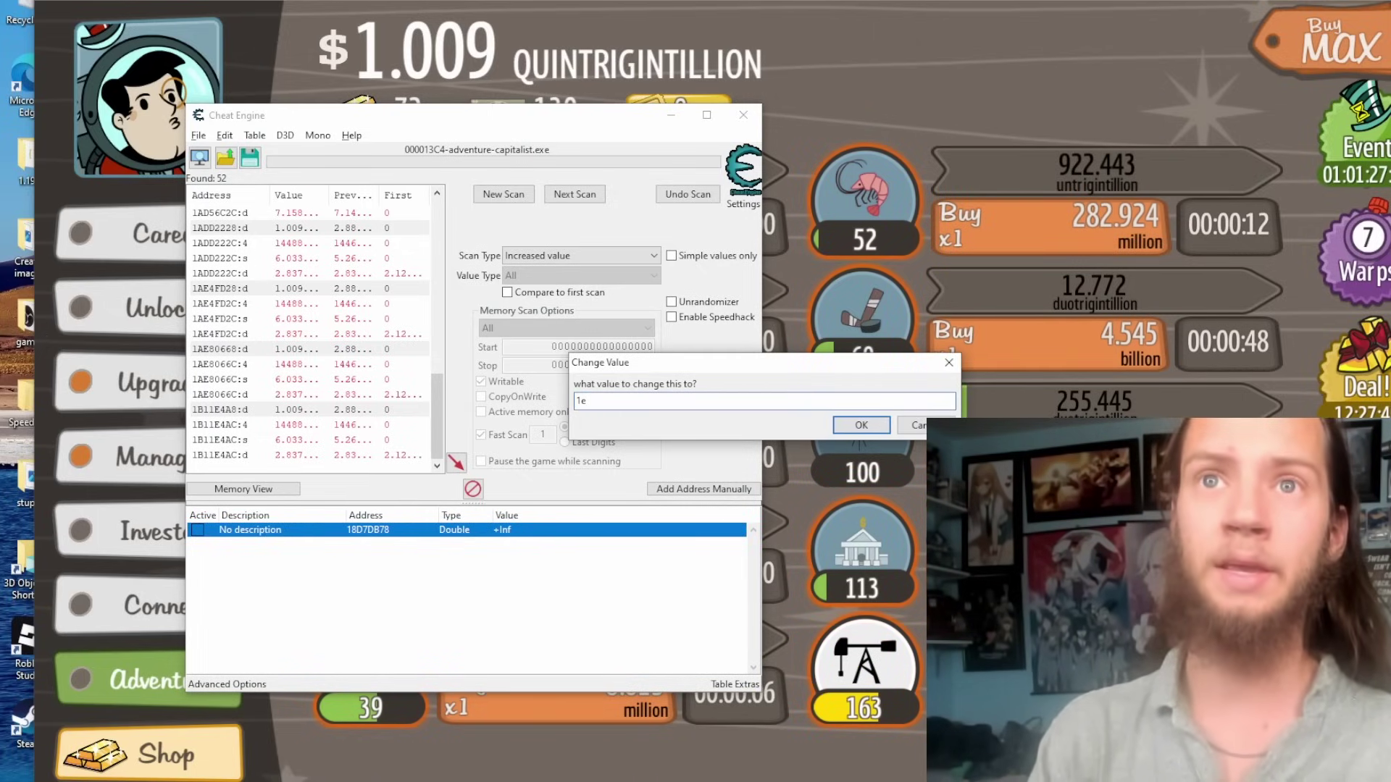
pyautogui.press('BackSpace')
pyautogui.write('E23')
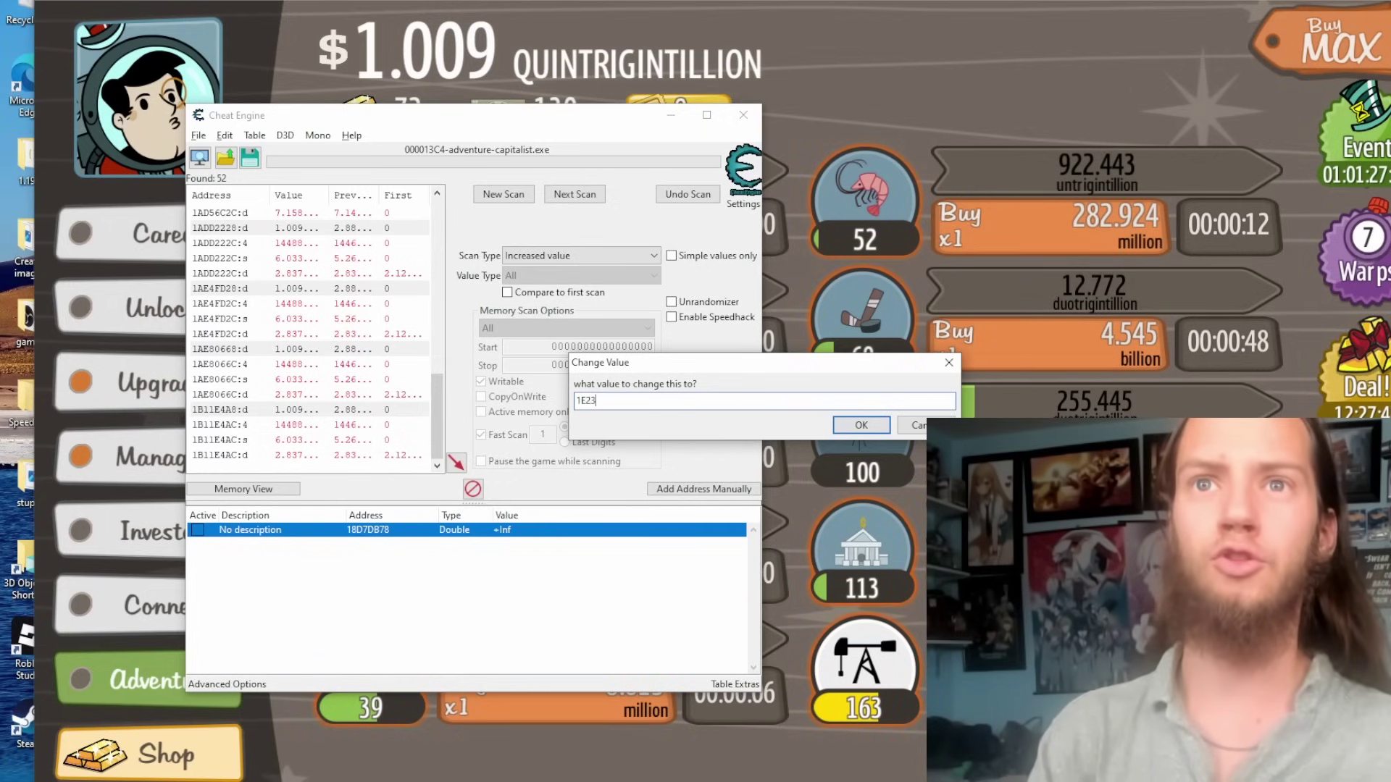
pyautogui.press('BackSpace')
pyautogui.press('Return')
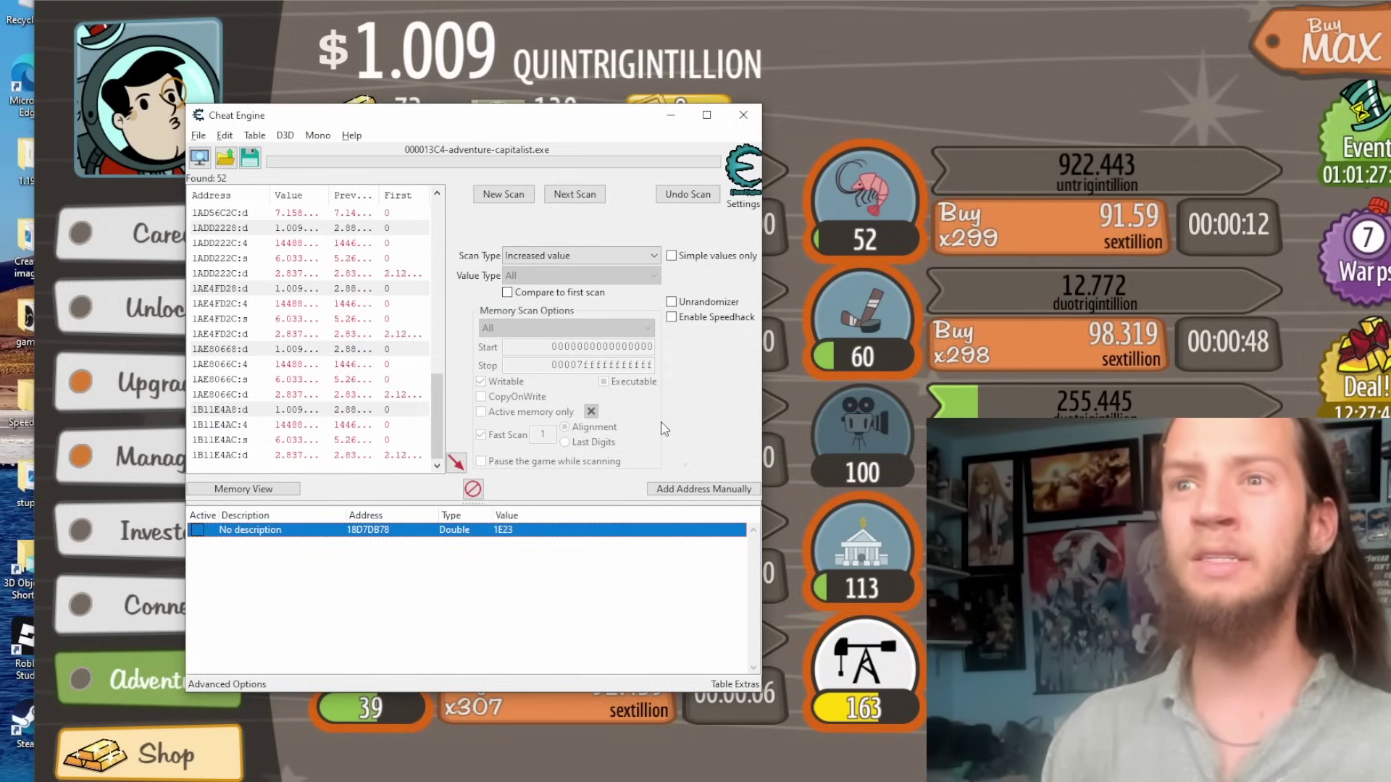
pyautogui.hotkey('alt', 'Tab')
# Step: Change the money value to 7.35810937261585E123, giving $409.182 novemtrigintillion in the game
pyautogui.click(578, 537)
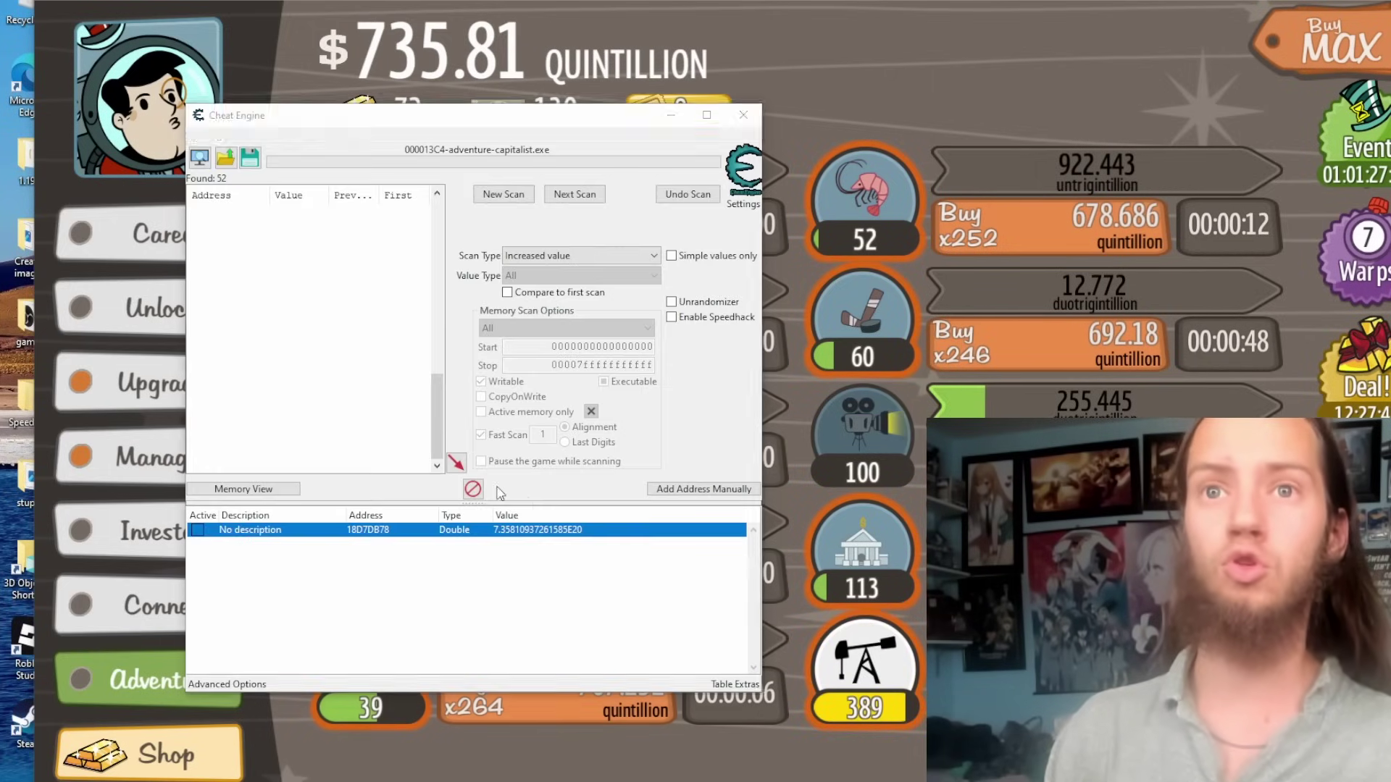
pyautogui.doubleClick(578, 536)
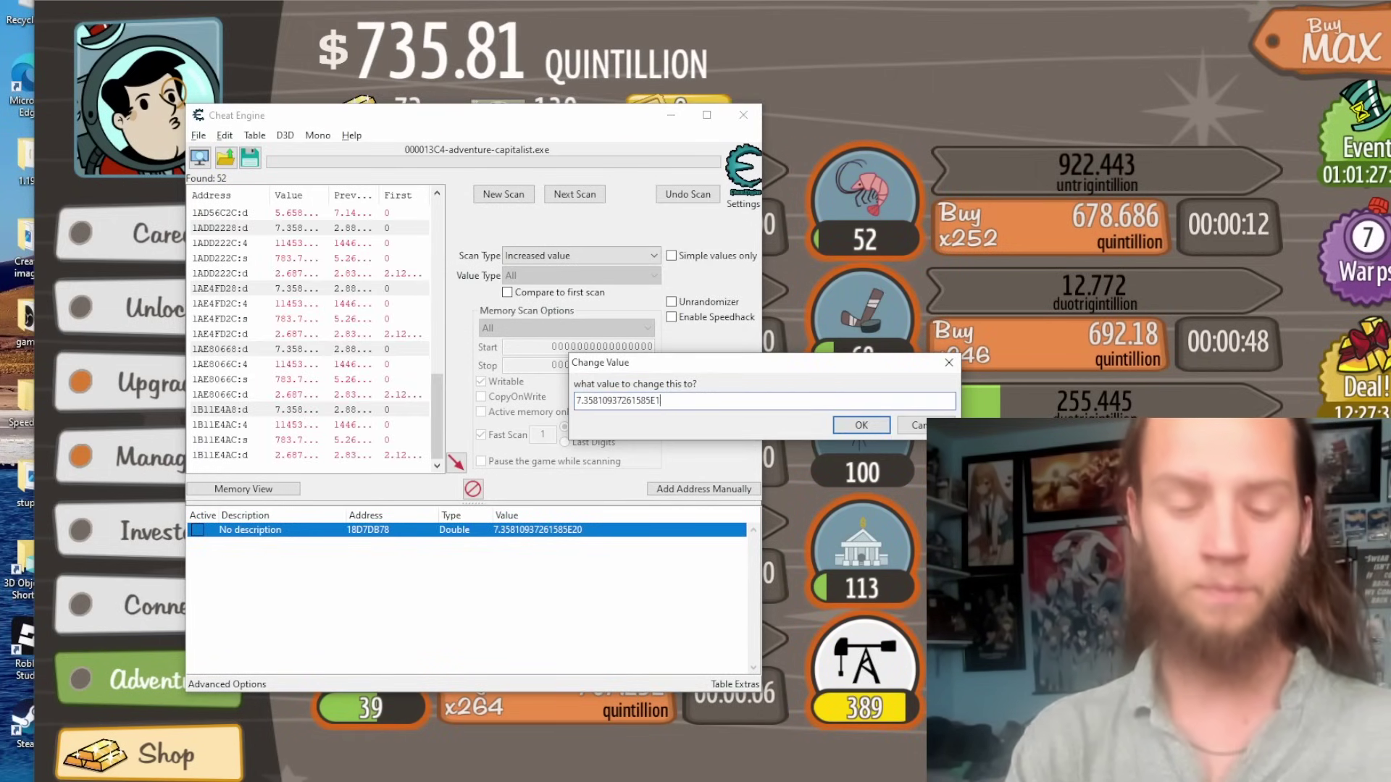
pyautogui.write('23')
pyautogui.press('Return')
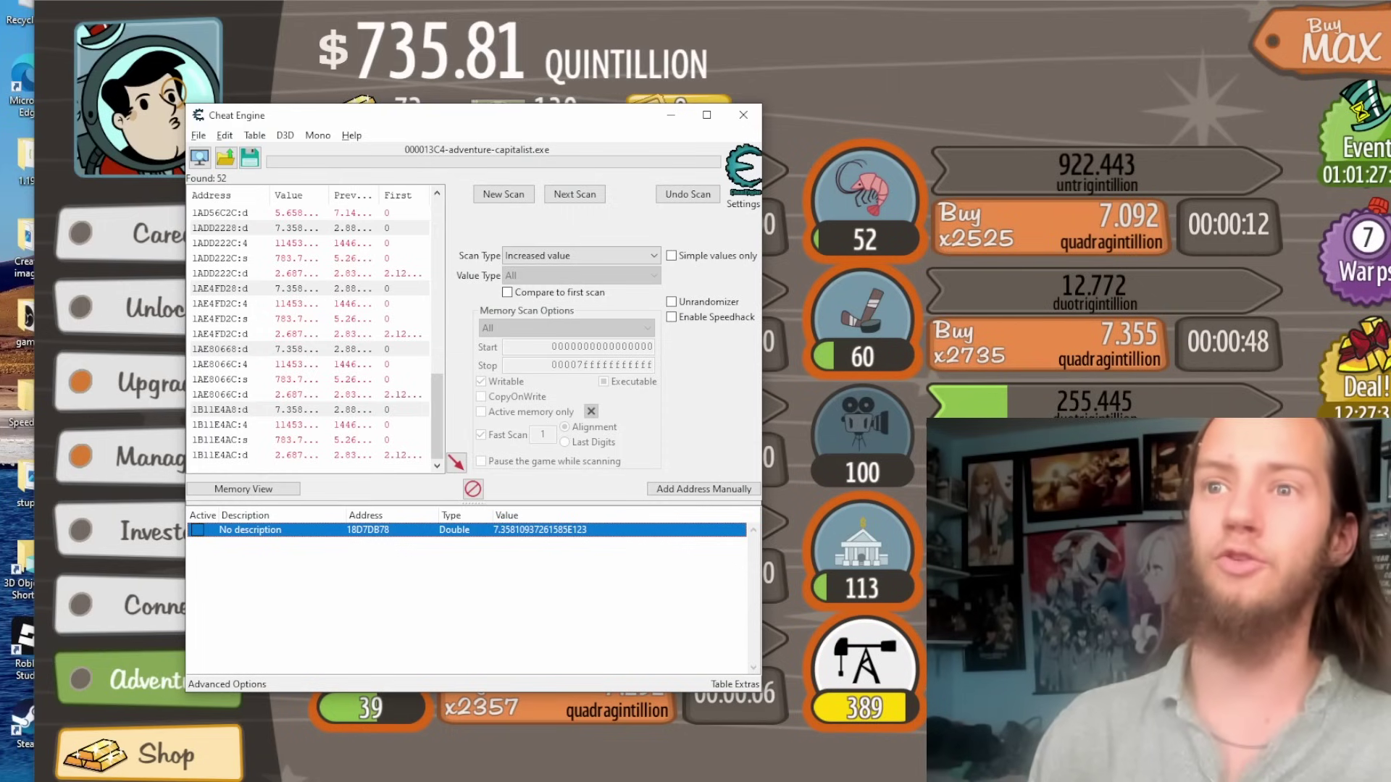
pyautogui.hotkey('alt', 'Tab')
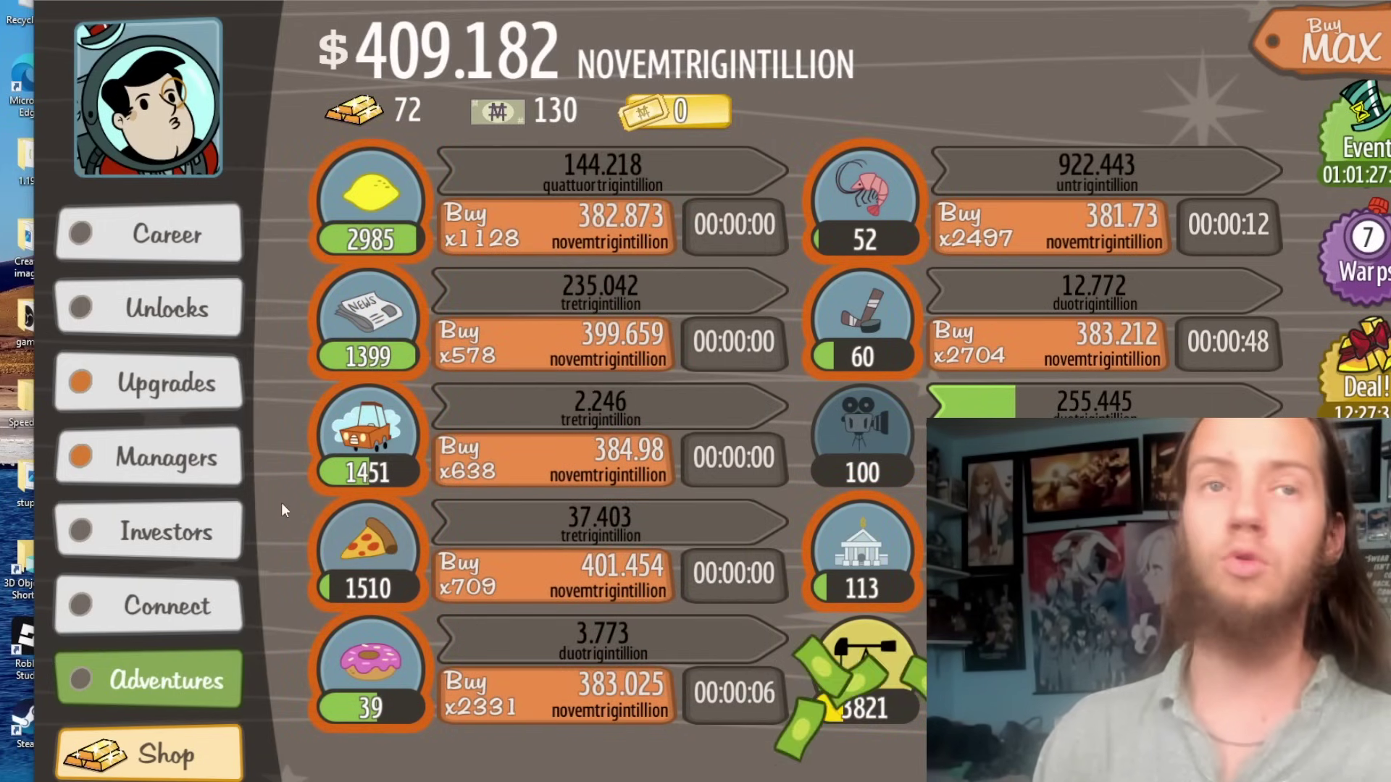
# Step: Buy the maximum of hockey, film, bank, newspaper, car, pizza and donut businesses
pyautogui.hotkey('alt', 'Tab')
pyautogui.click(775, 521)
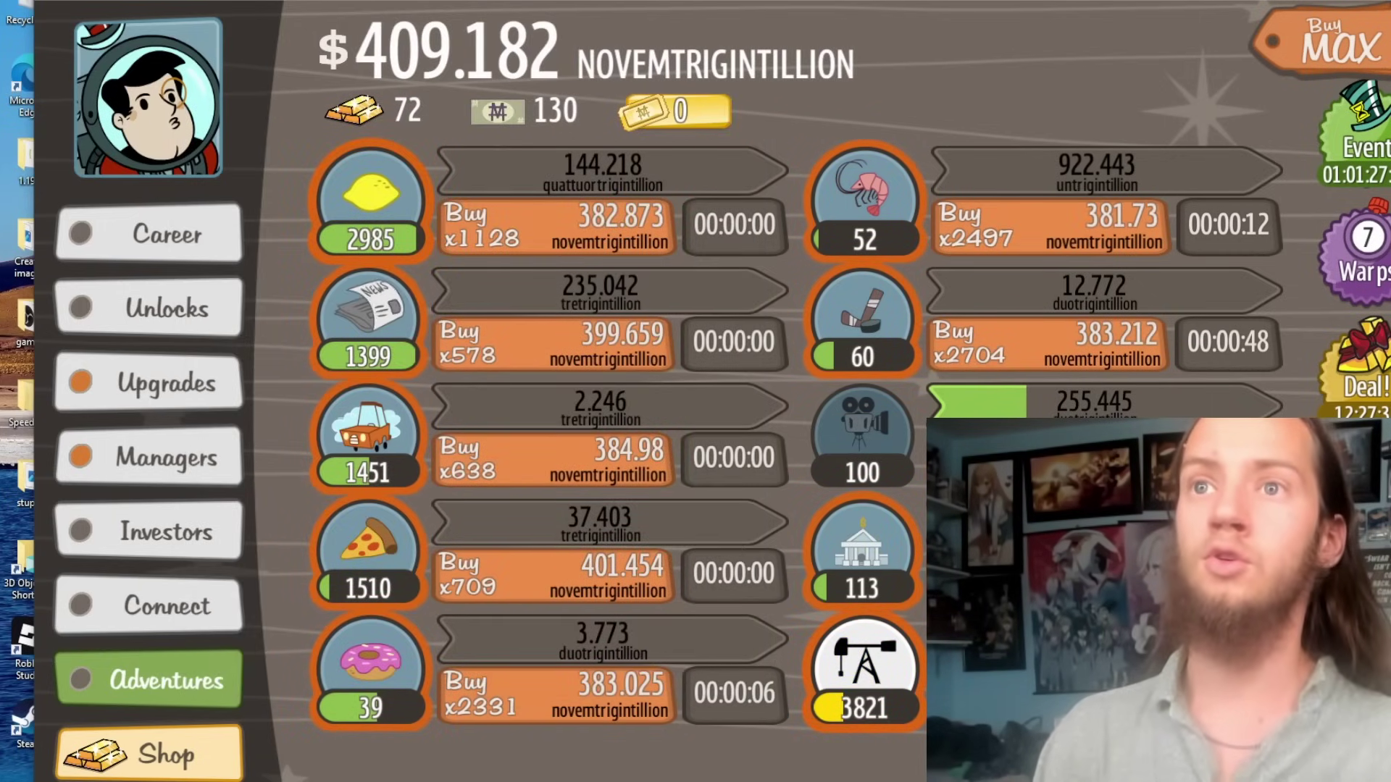
pyautogui.click(1047, 573)
pyautogui.click(1047, 456)
pyautogui.click(987, 322)
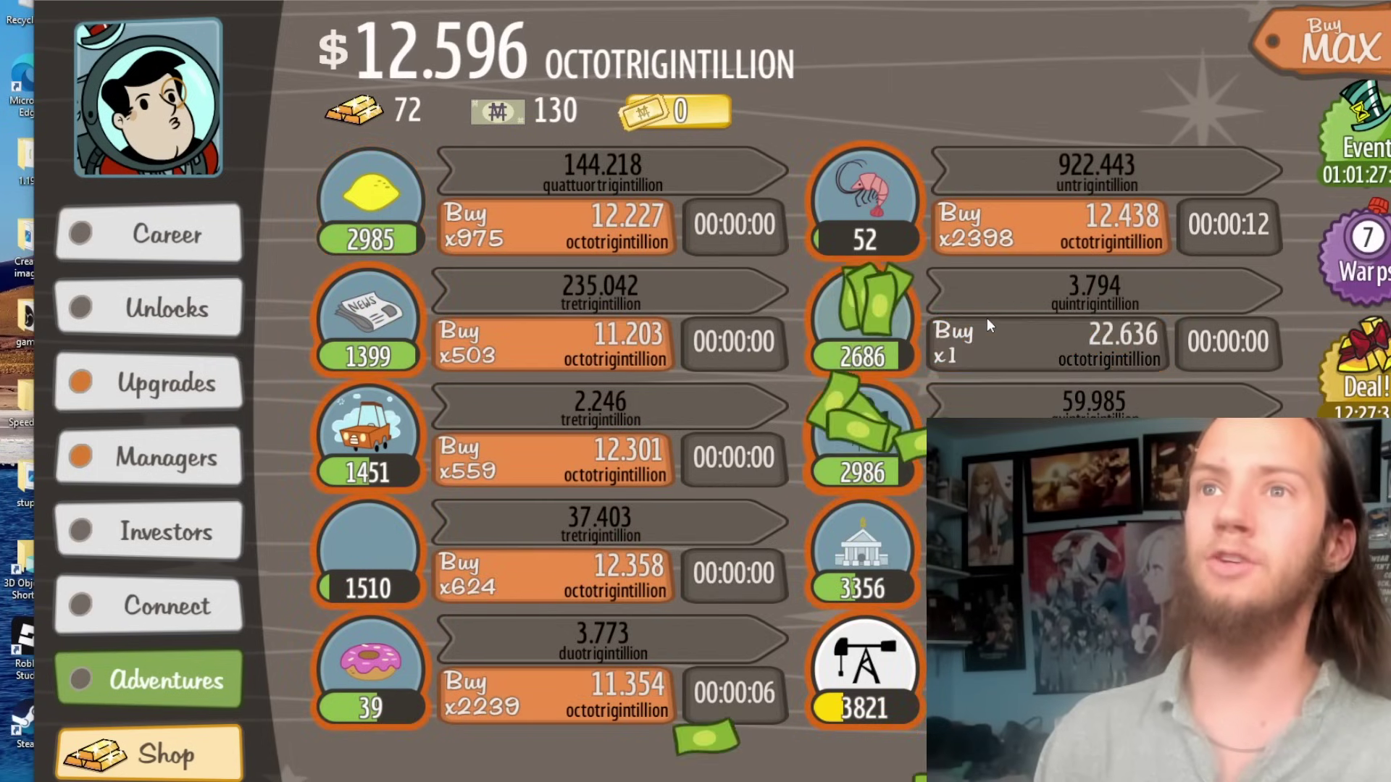
pyautogui.click(480, 361)
pyautogui.click(481, 466)
pyautogui.click(501, 596)
pyautogui.click(514, 715)
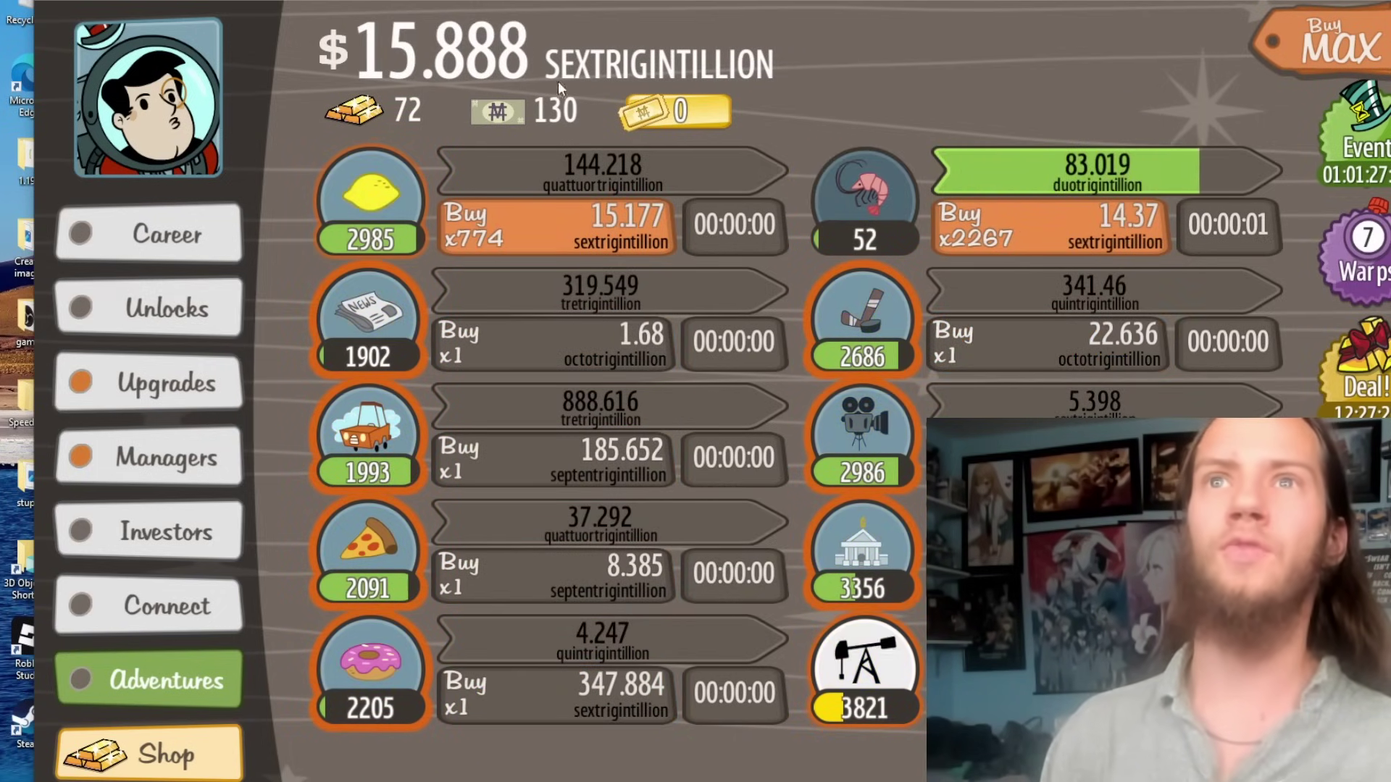
# Step: Change the money exponent to E900 in Cheat Engine, then buy one more shrimp business
pyautogui.hotkey('alt', 'Tab')
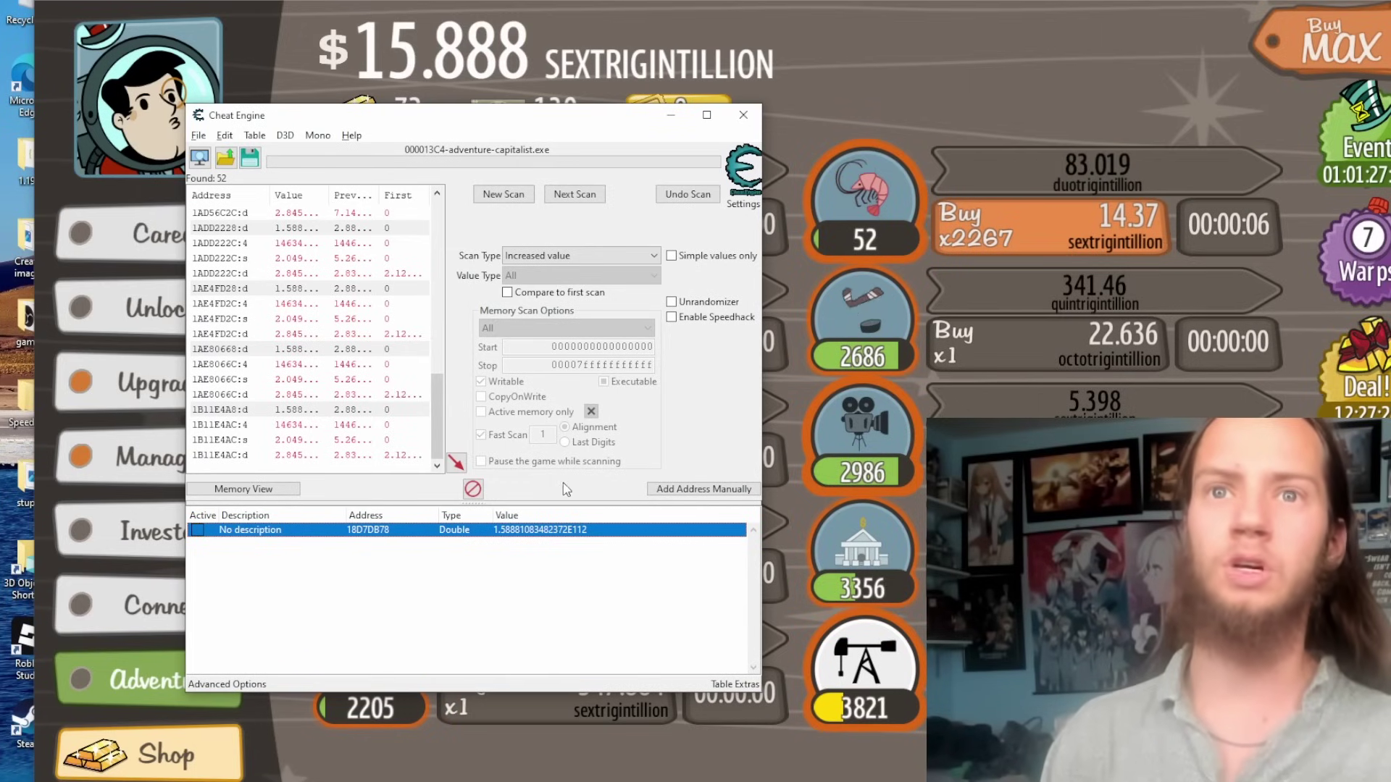
pyautogui.doubleClick(558, 531)
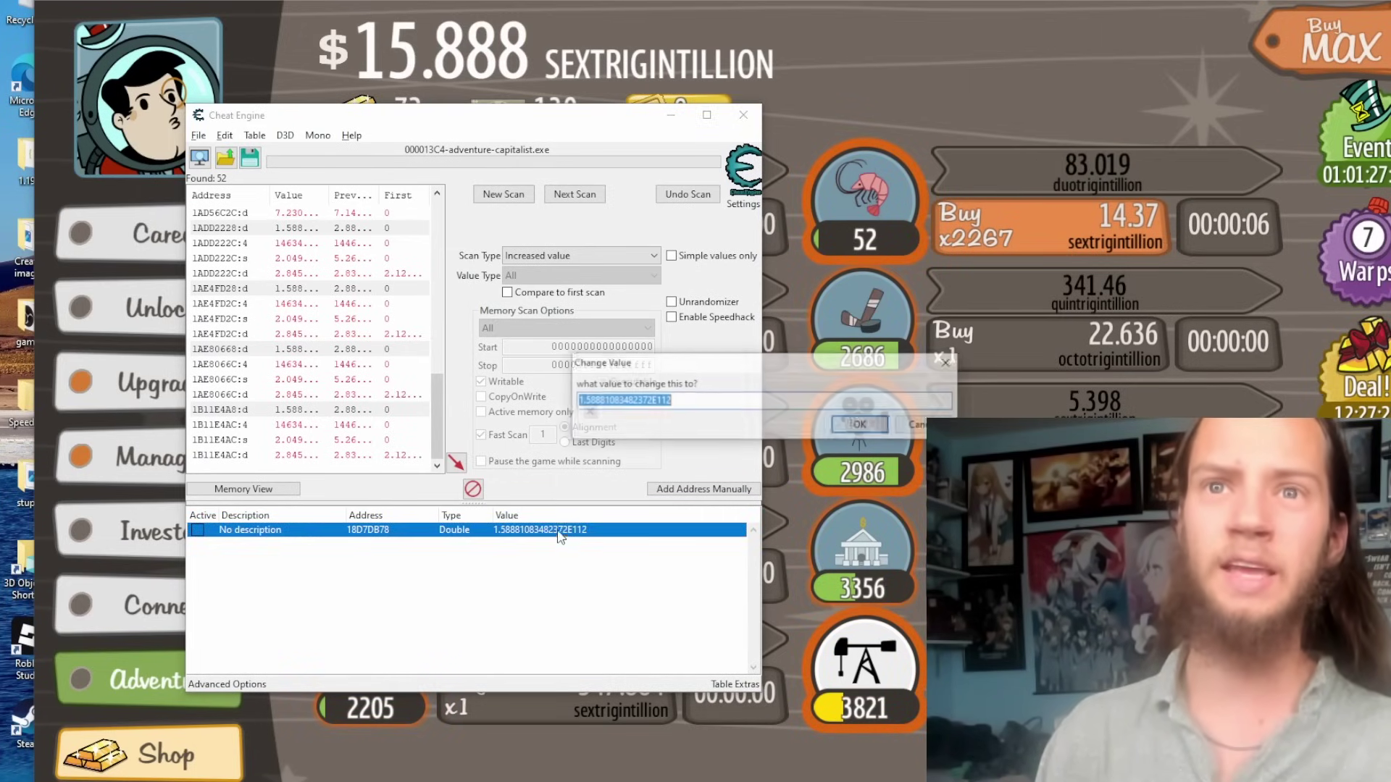
pyautogui.press('BackSpace')
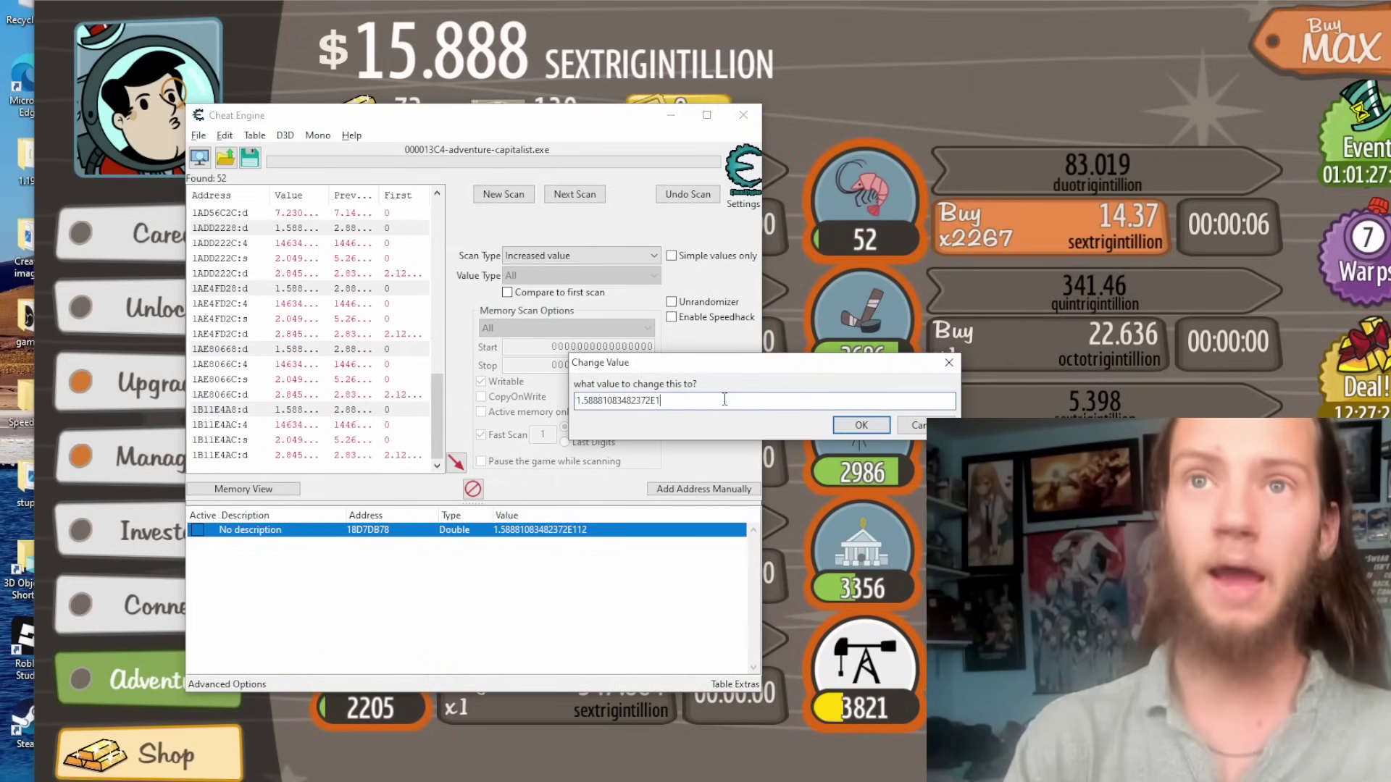
pyautogui.press('BackSpace')
pyautogui.write('900')
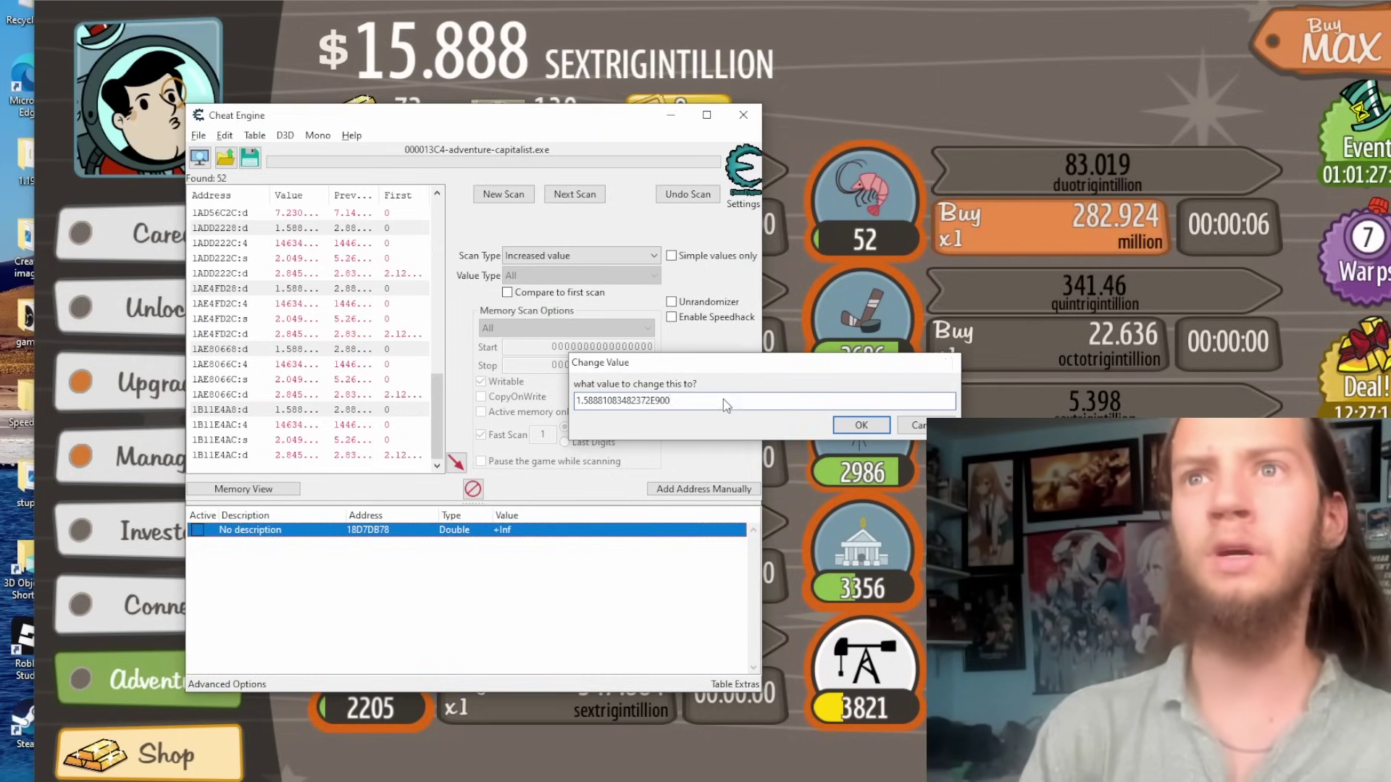
pyautogui.press('Return')
pyautogui.click(1072, 321)
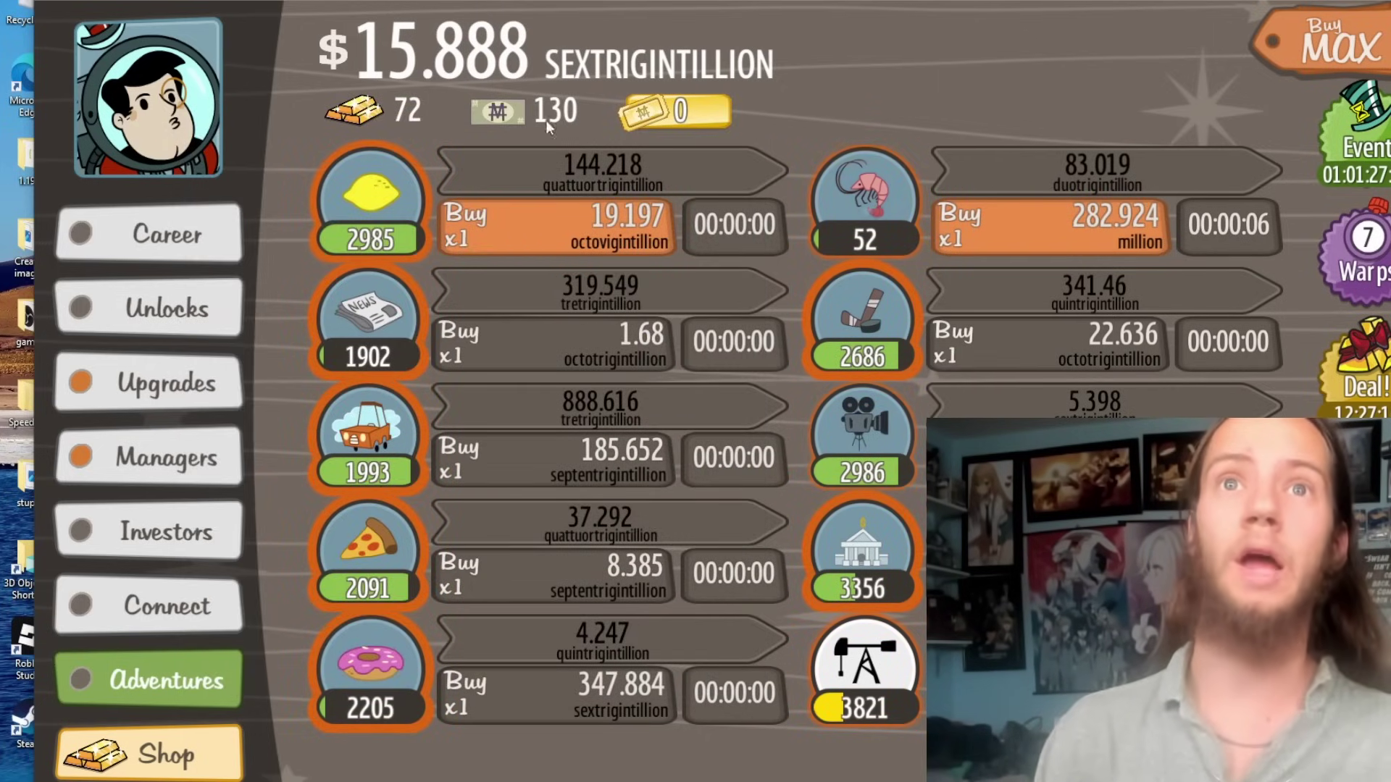
pyautogui.click(1050, 207)
# Step: Set the money value to 1e308, then replace the resulting +Inf with 1E125
pyautogui.hotkey('alt', 'Tab')
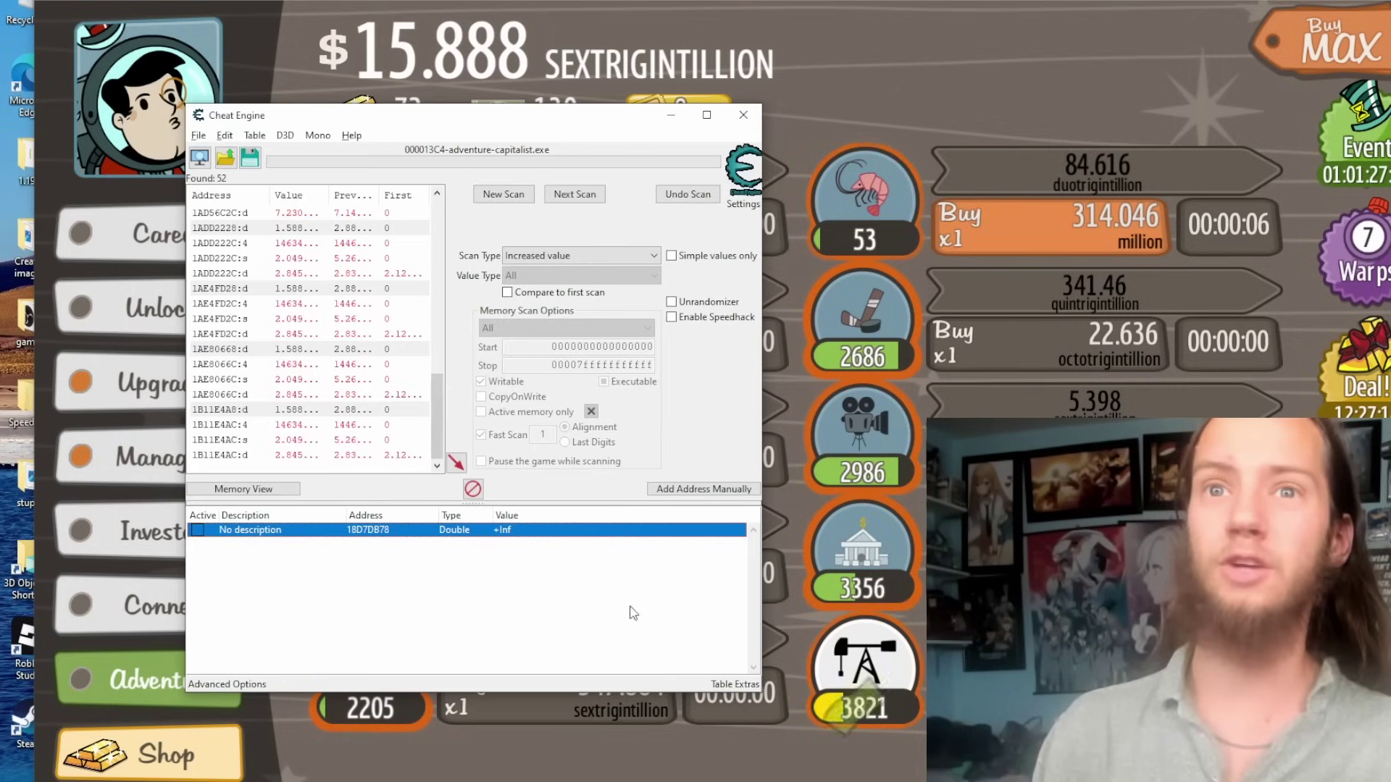
pyautogui.press('Return')
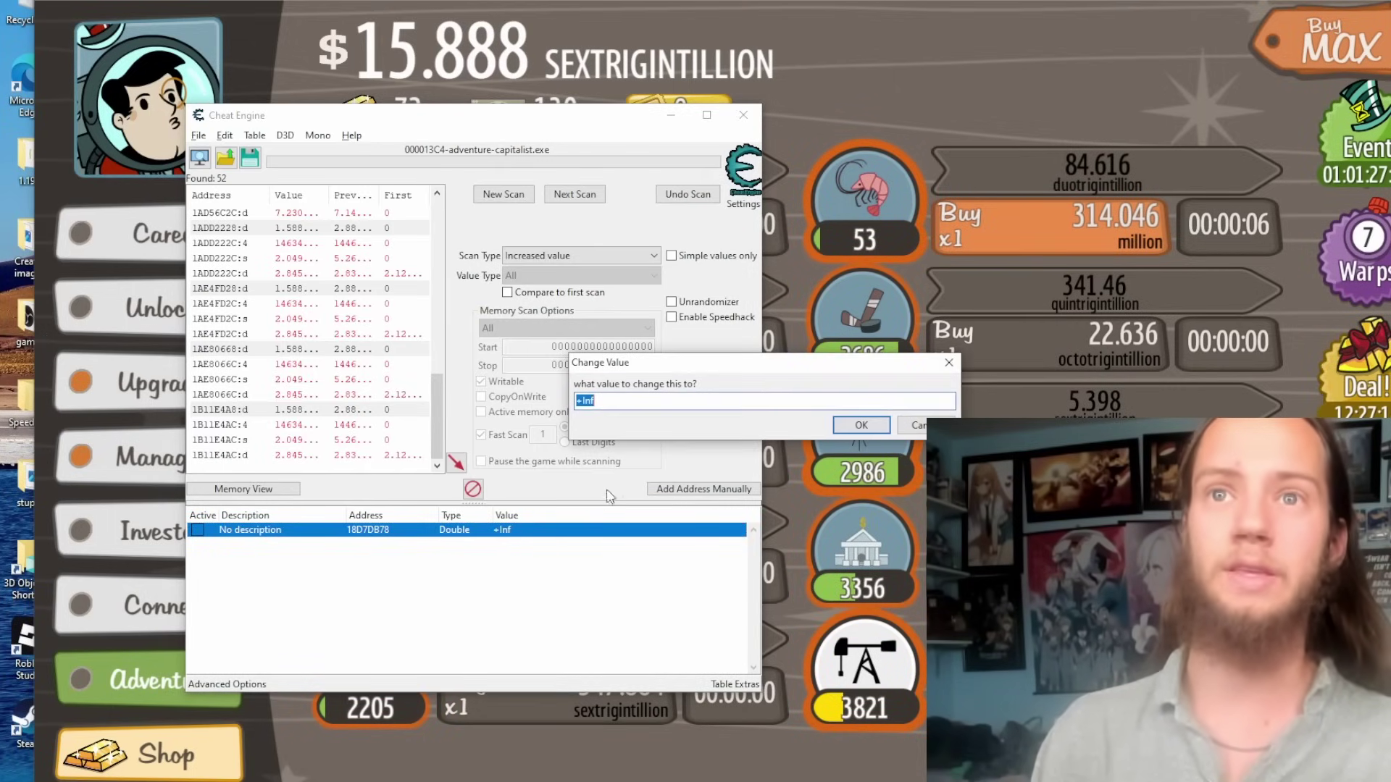
pyautogui.write('1e')
pyautogui.write('308')
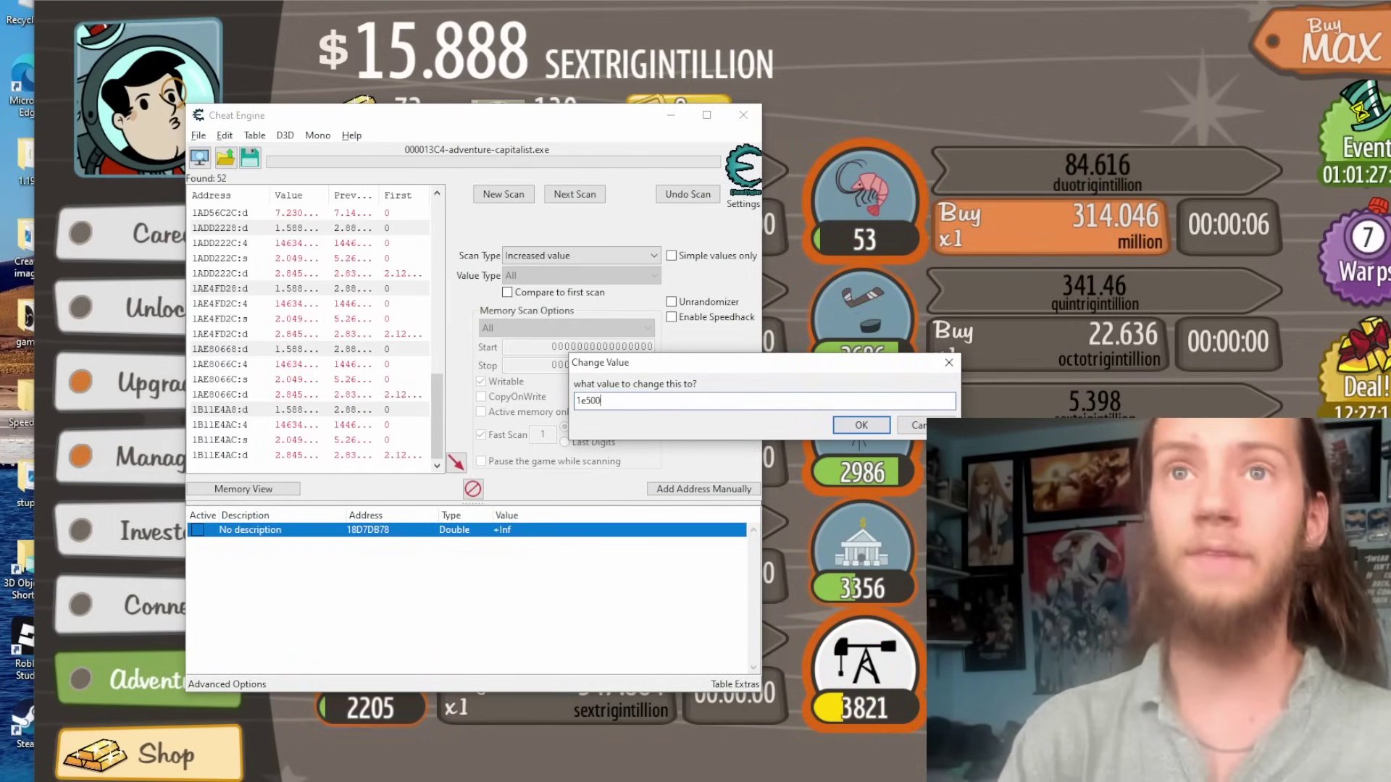
pyautogui.press('Return')
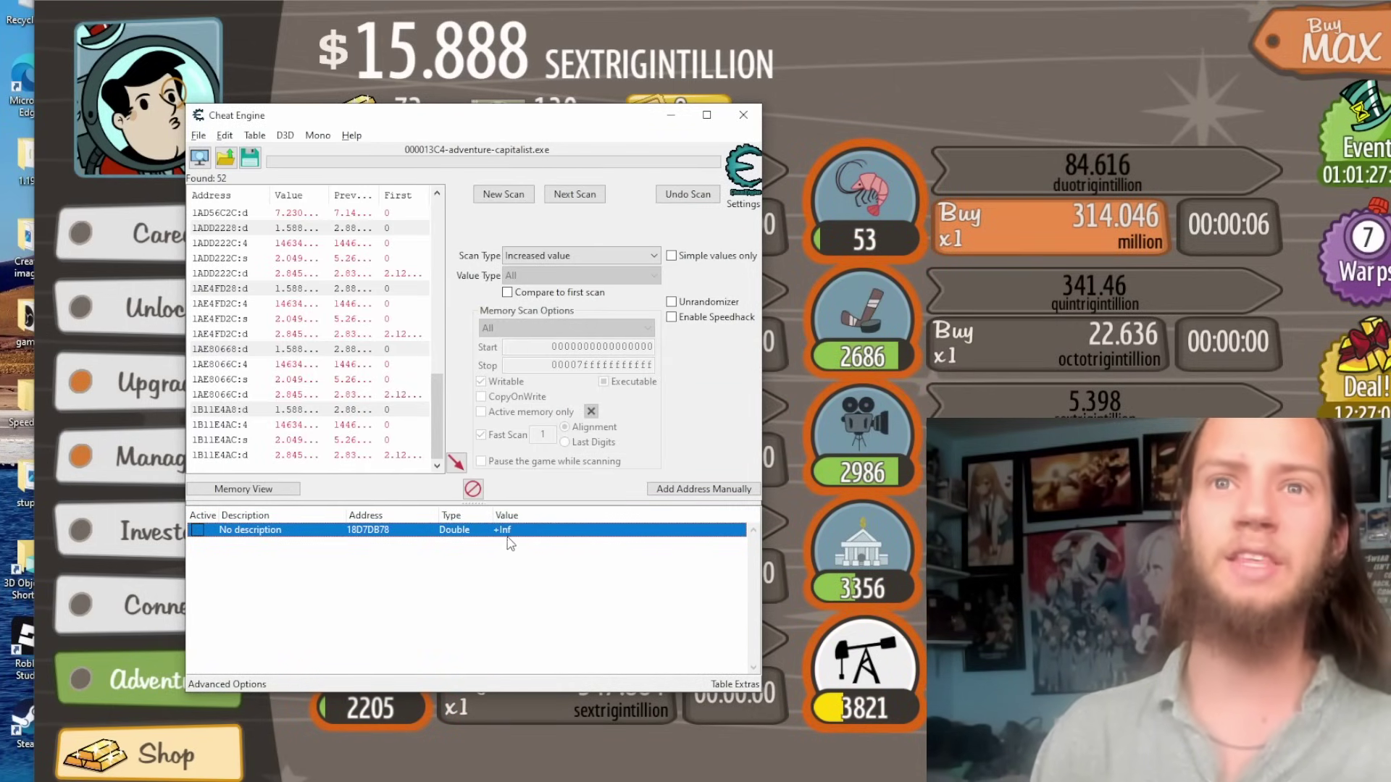
pyautogui.doubleClick(510, 532)
pyautogui.hotkey('ctrl', 'a')
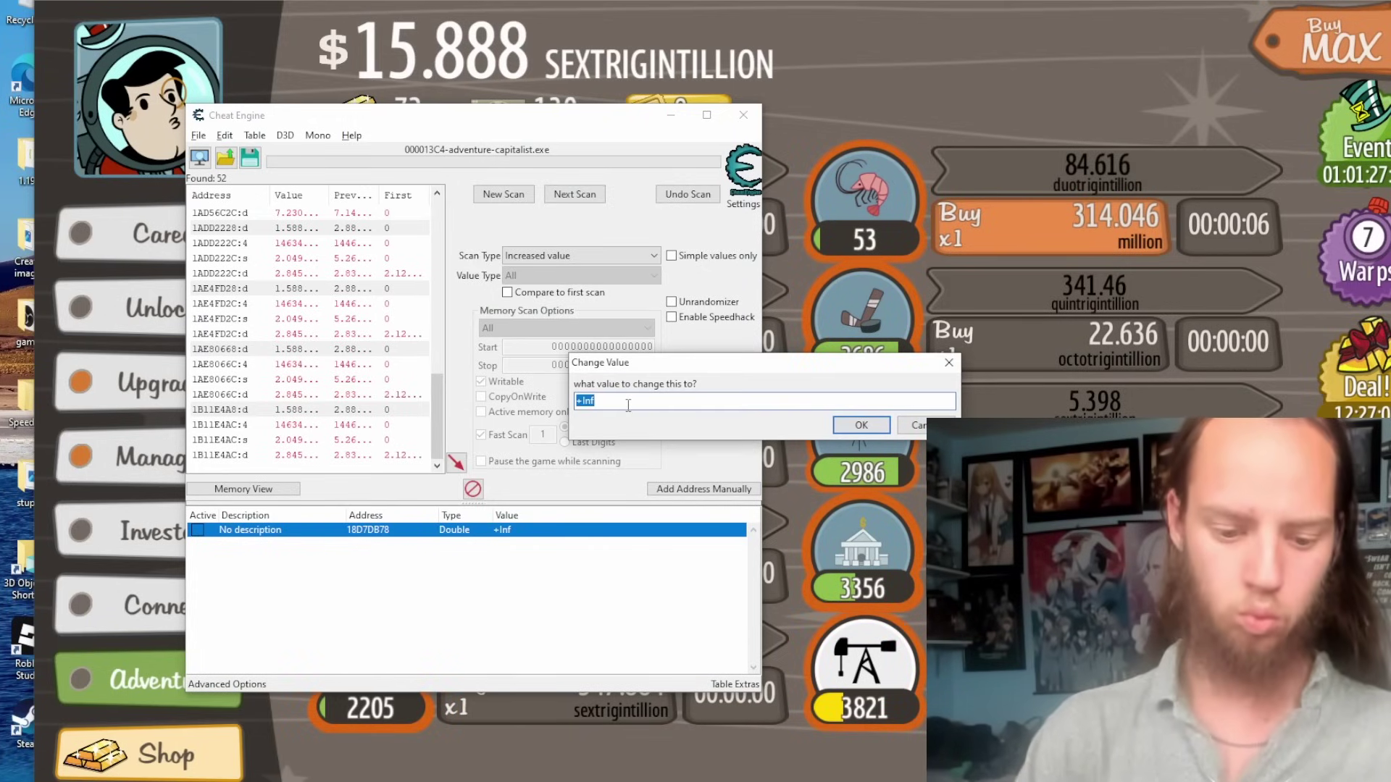
pyautogui.write('1E')
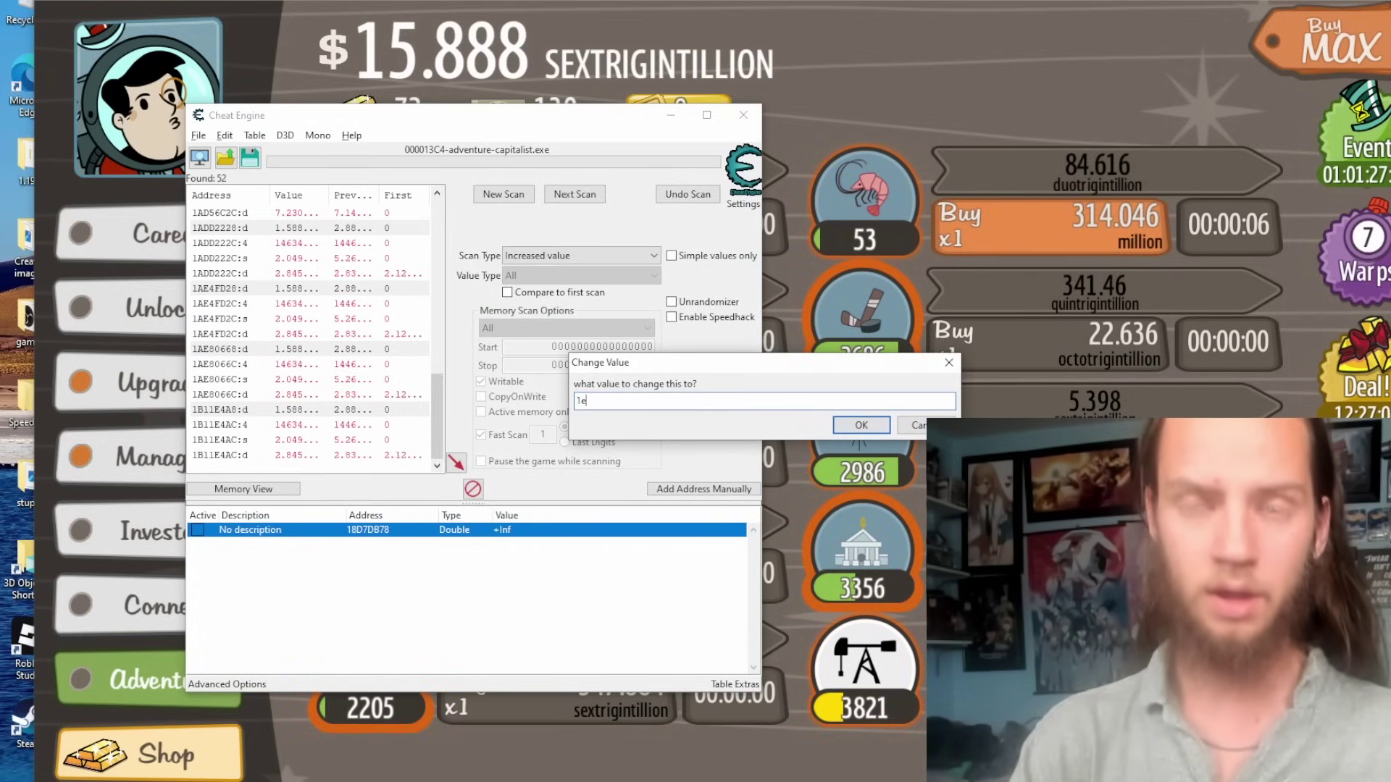
pyautogui.write('12')
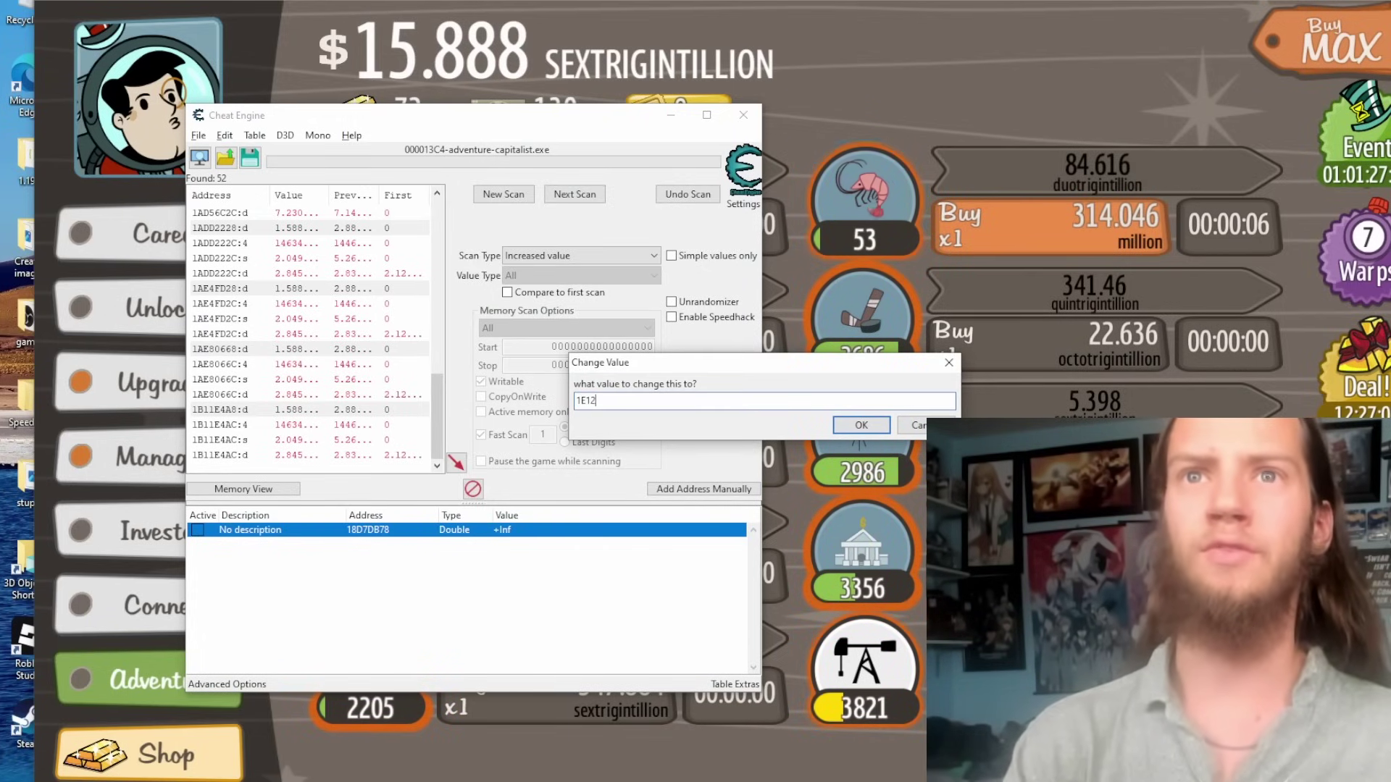
pyautogui.write('5')
pyautogui.press('Return')
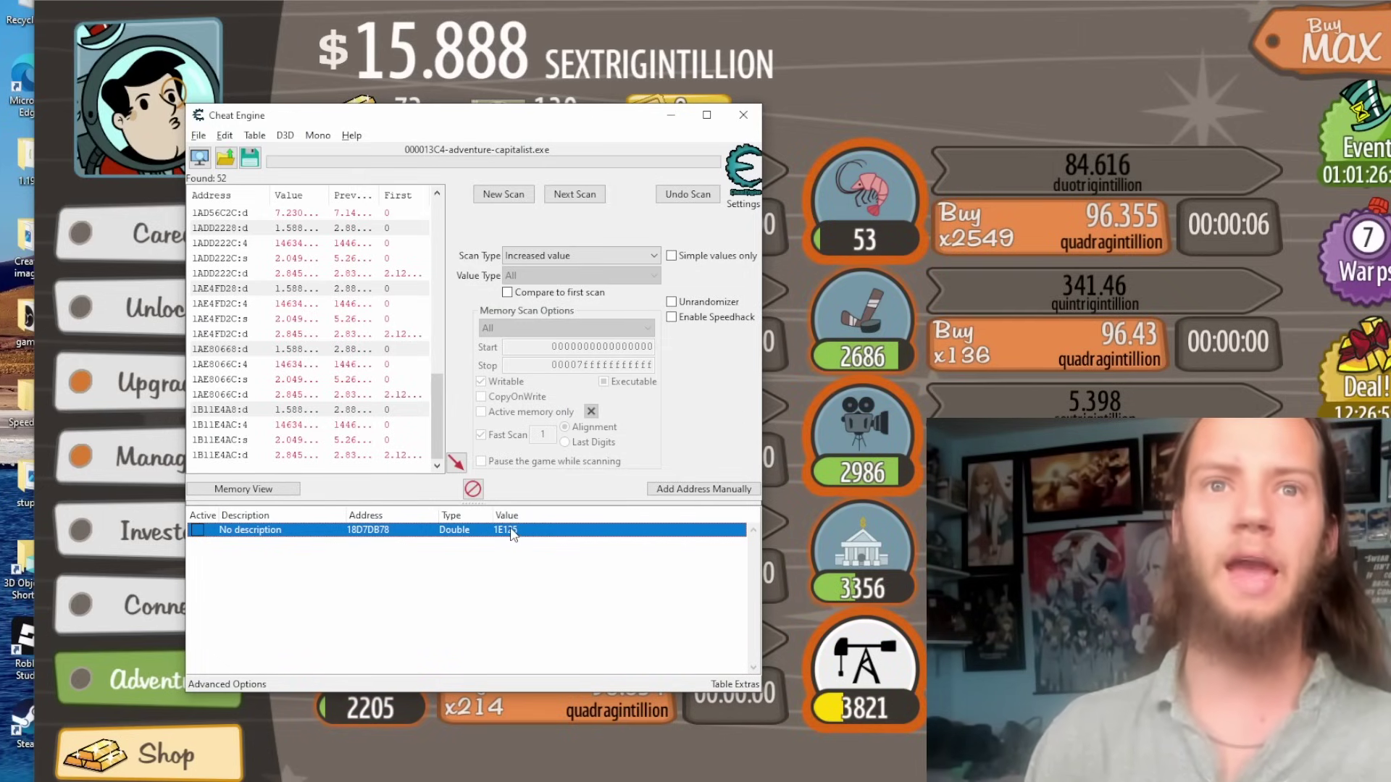
# Step: Raise the money value to 1E200, then to 1E250
pyautogui.doubleClick(507, 531)
pyautogui.click(612, 403)
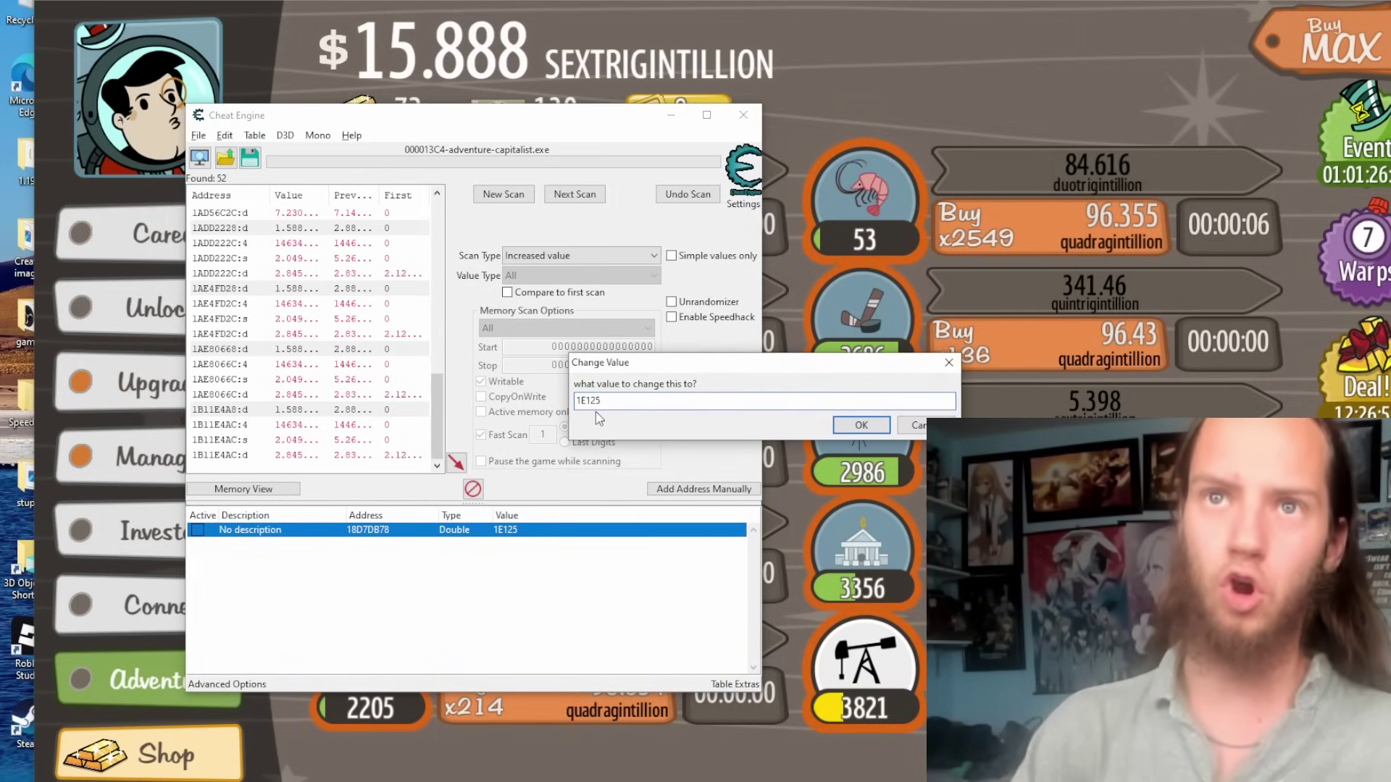
pyautogui.press('BackSpace')
pyautogui.press('BackSpace')
pyautogui.press('BackSpace')
pyautogui.write('200')
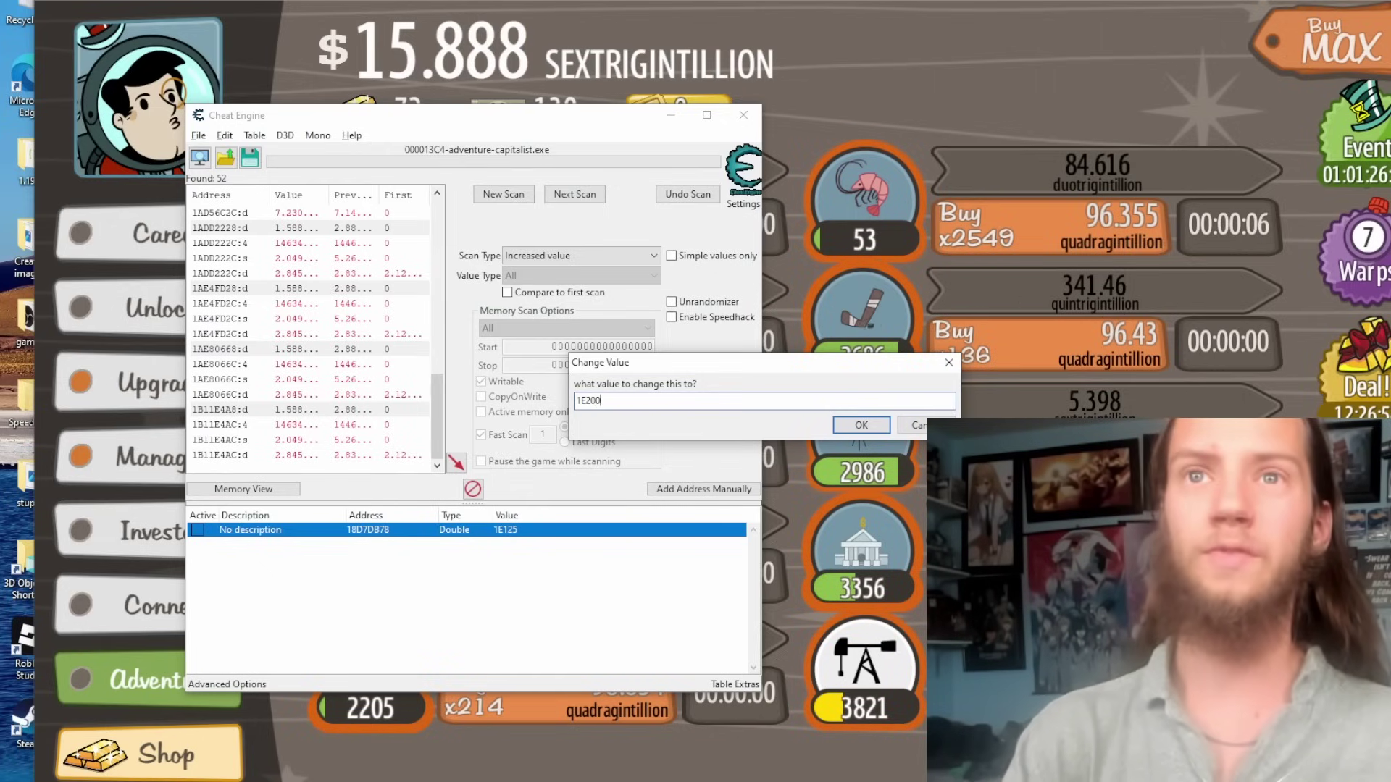
pyautogui.press('Return')
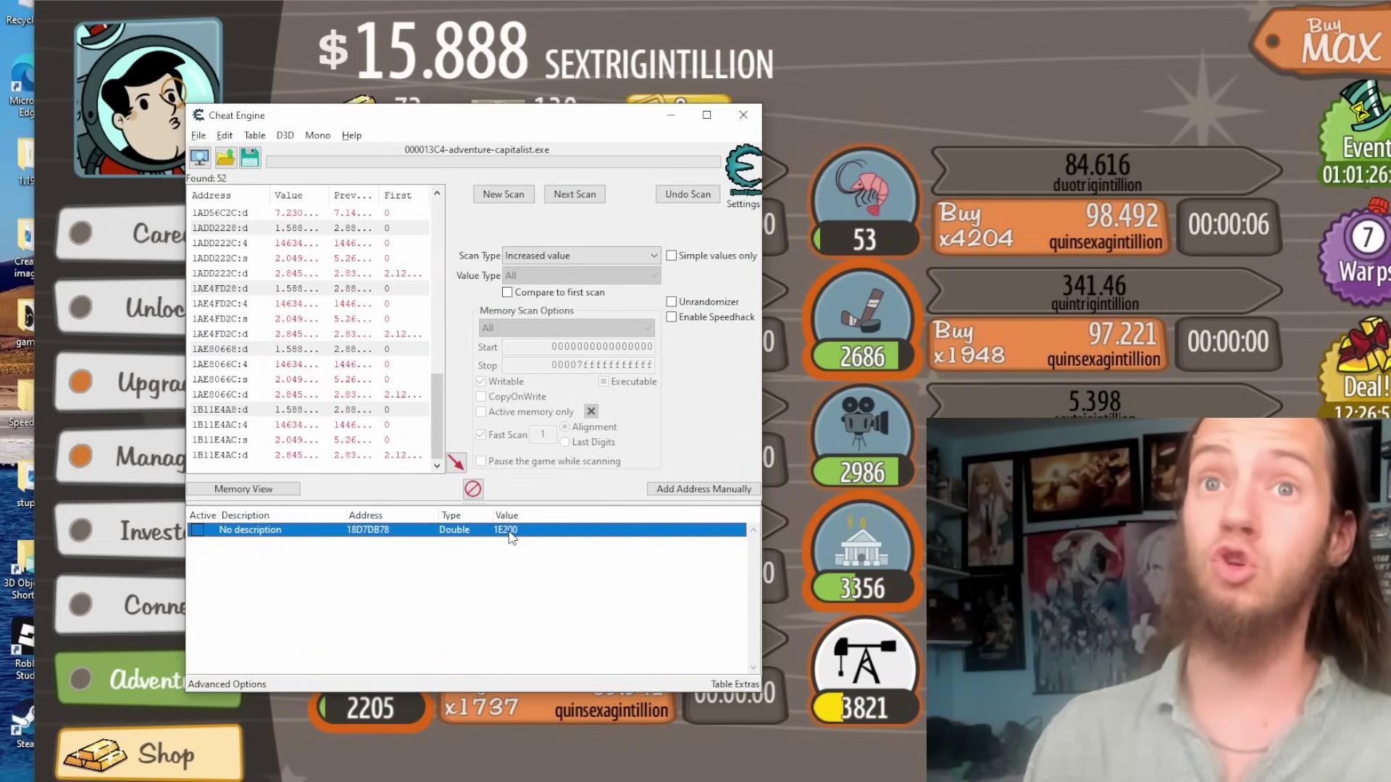
pyautogui.doubleClick(507, 530)
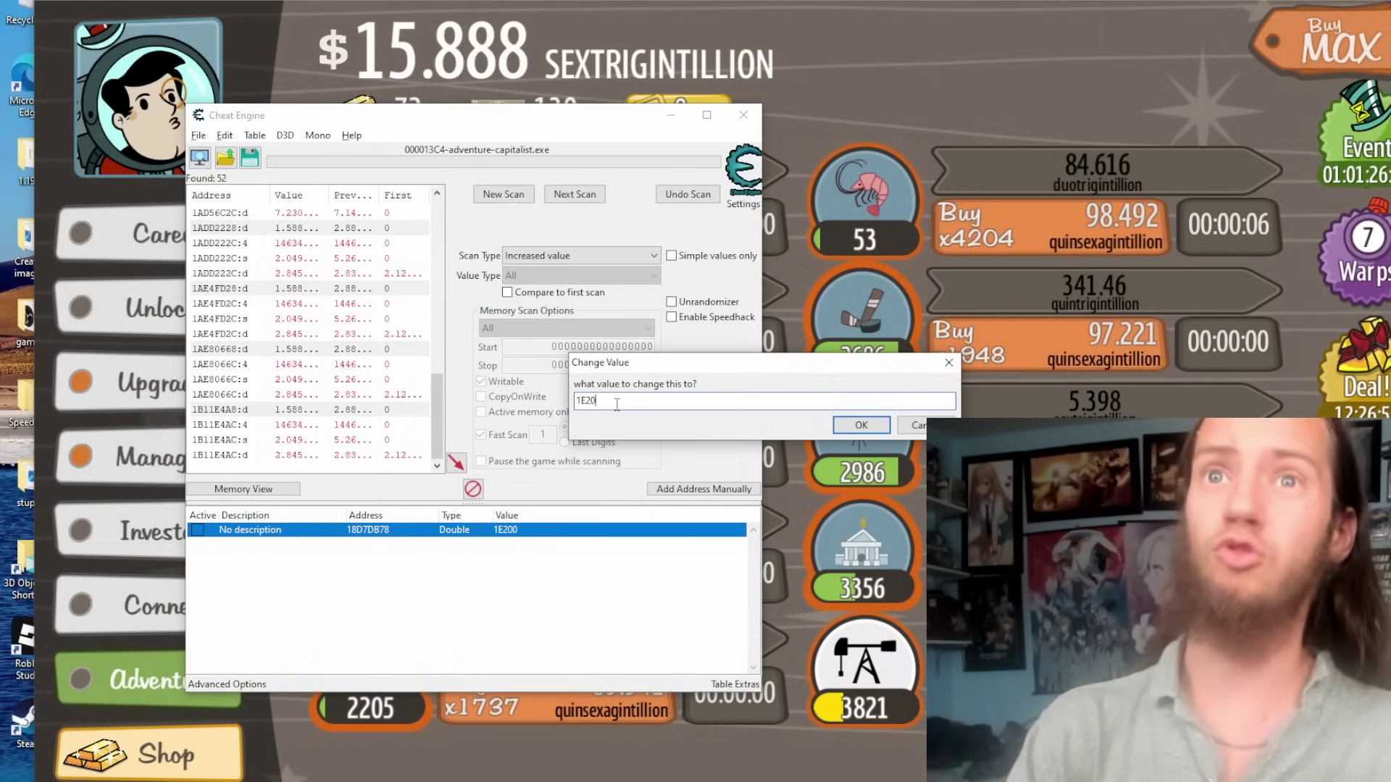
pyautogui.write('0')
pyautogui.press('Return')
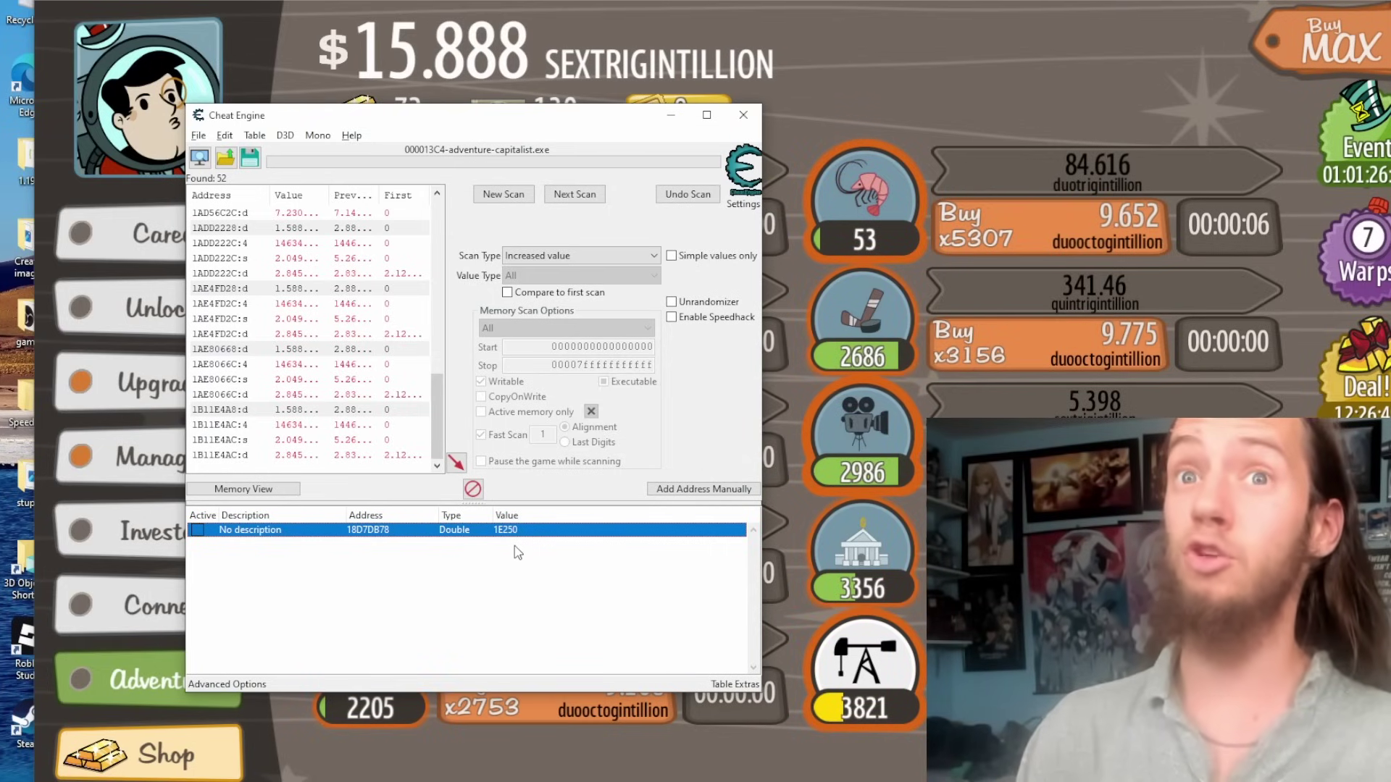
# Step: Try money values 1E300 and 1E350, then settle on 1E301 and return to the game
pyautogui.doubleClick(511, 530)
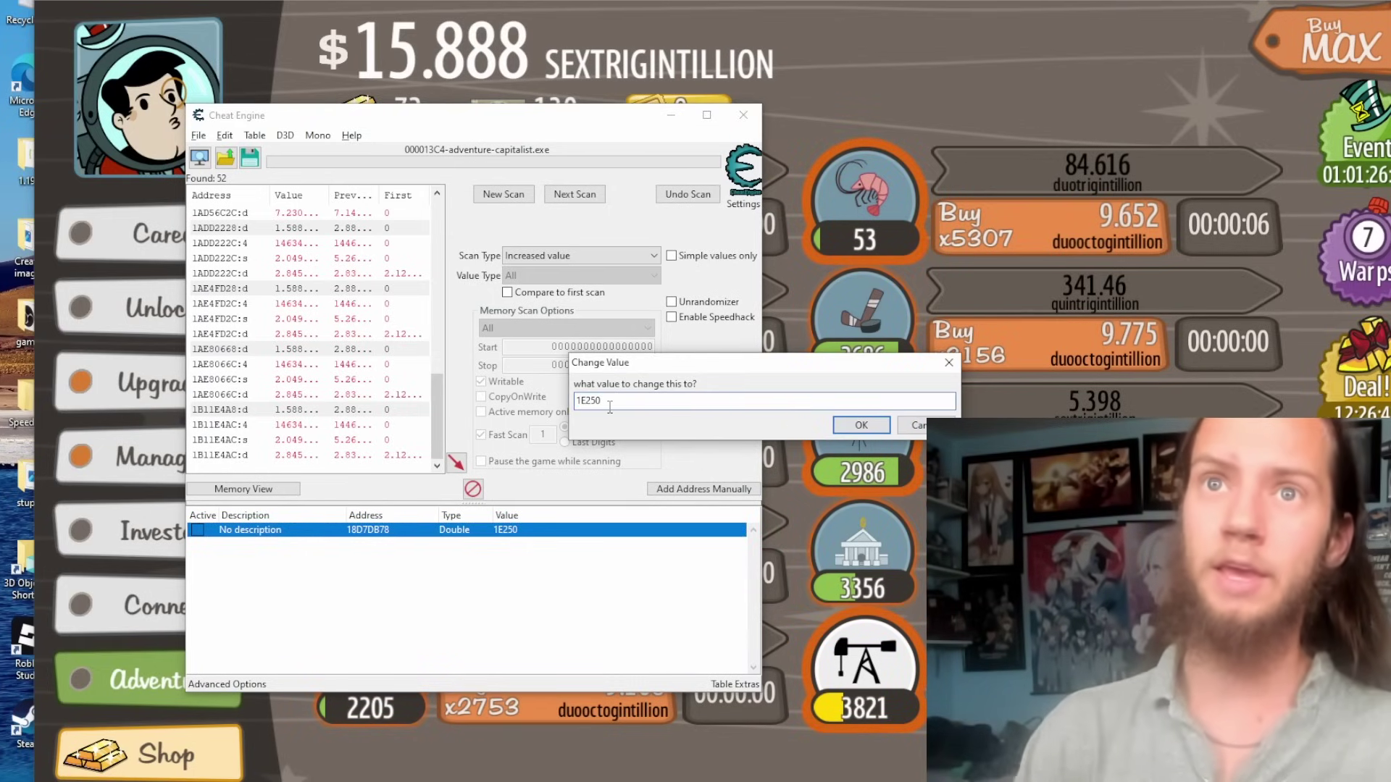
pyautogui.press('BackSpace')
pyautogui.press('BackSpace')
pyautogui.press('BackSpace')
pyautogui.write('300')
pyautogui.press('Return')
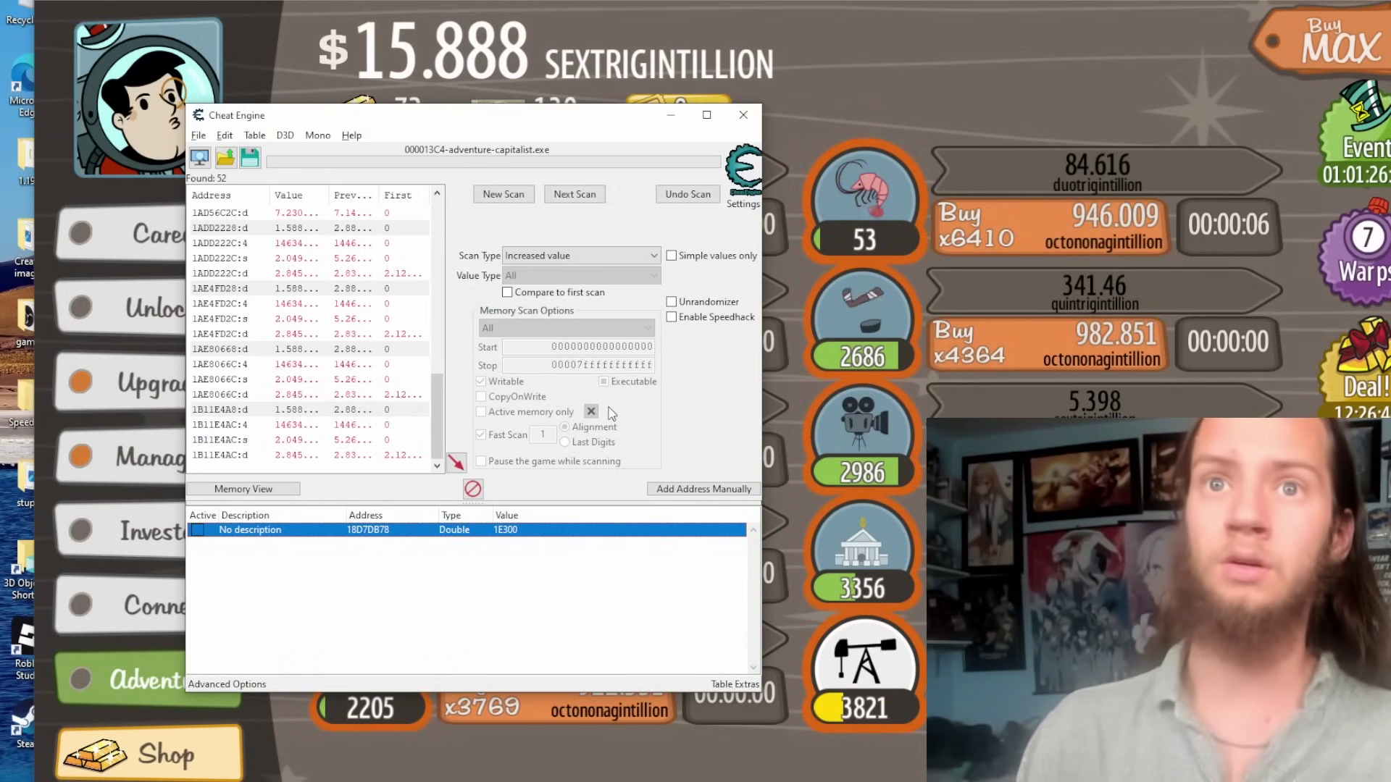
pyautogui.doubleClick(511, 532)
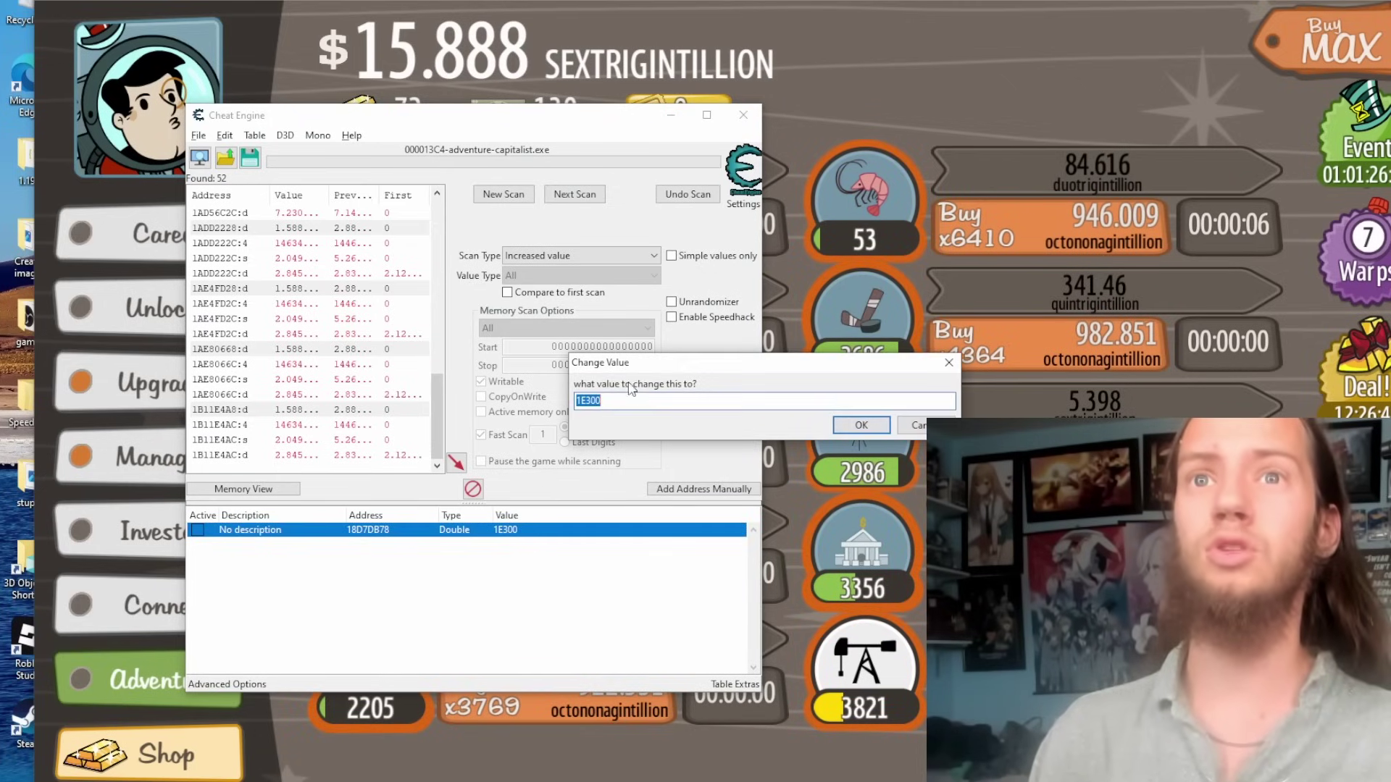
pyautogui.press('BackSpace')
pyautogui.press('BackSpace')
pyautogui.write('5')
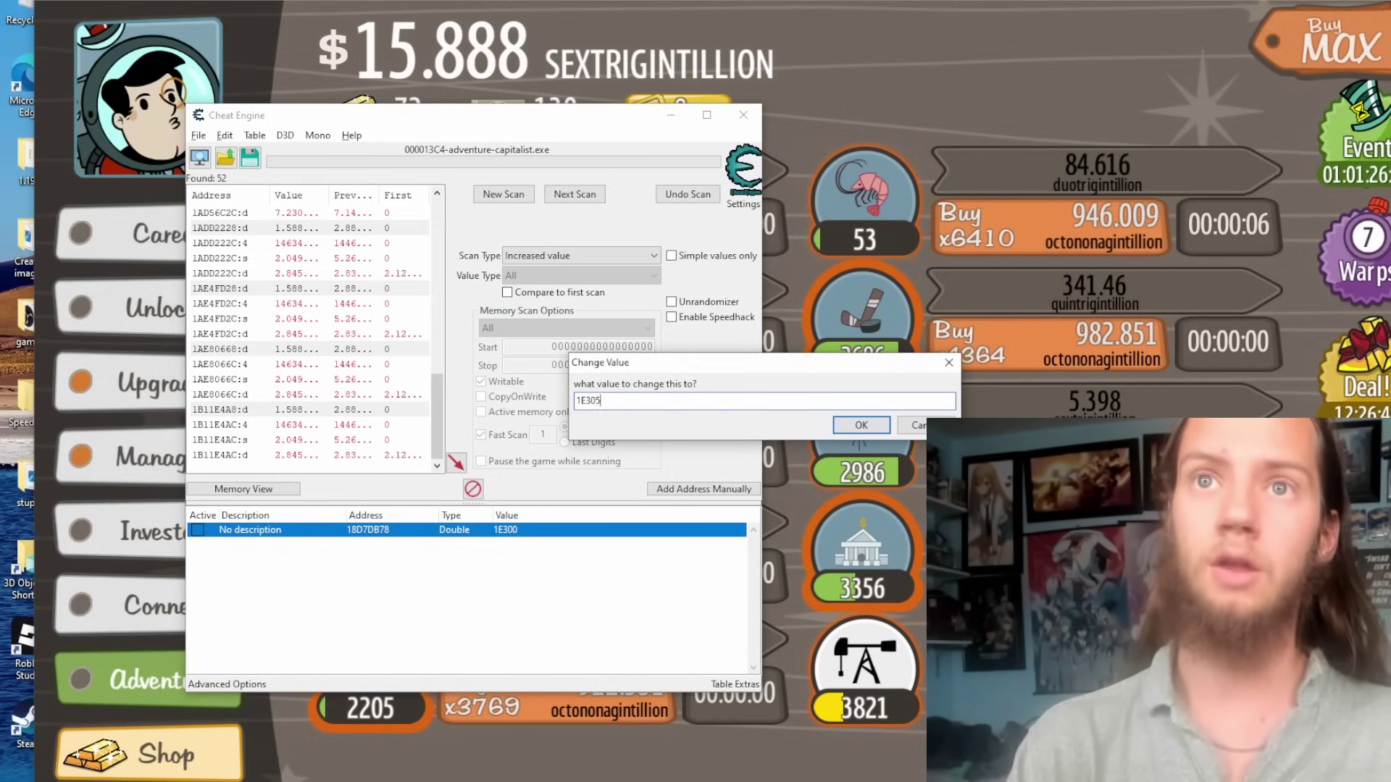
pyautogui.write('0')
pyautogui.press('Return')
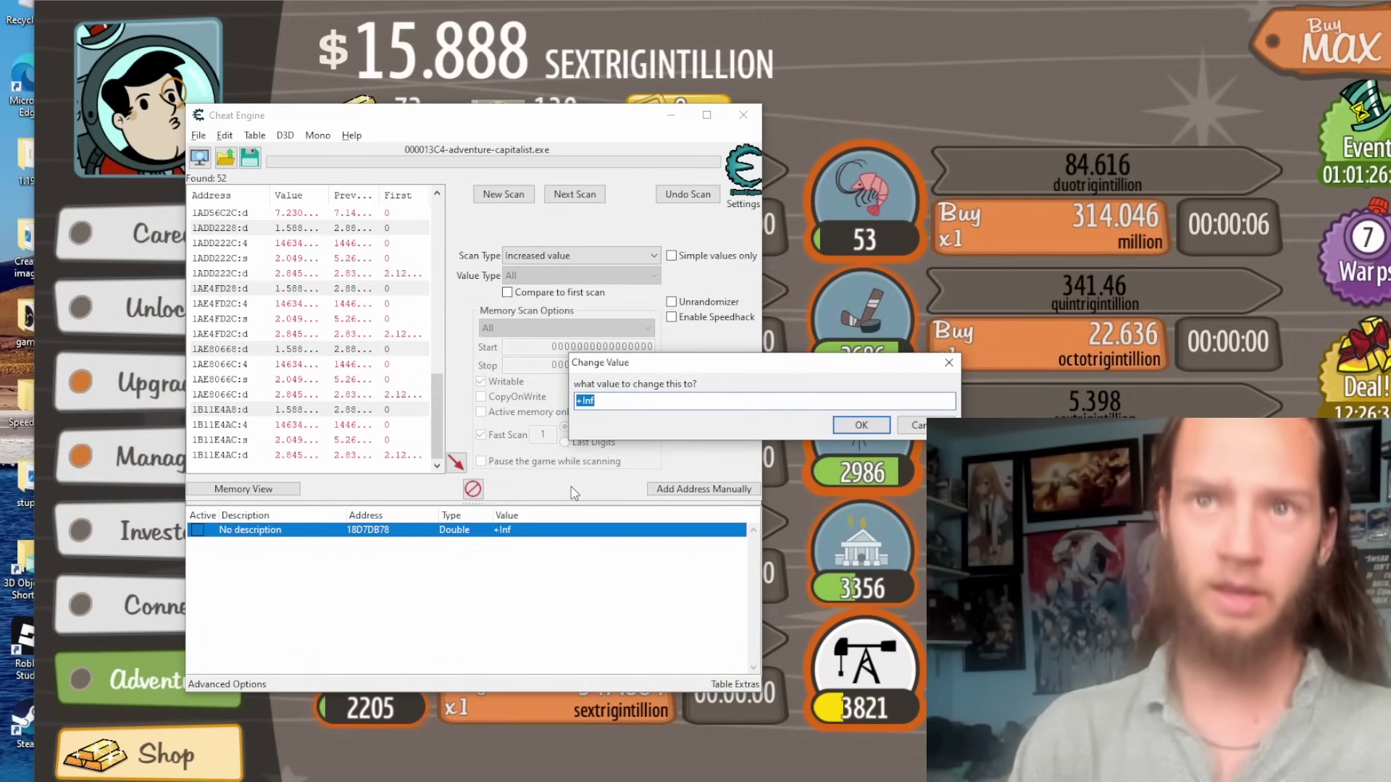
pyautogui.write('1E301')
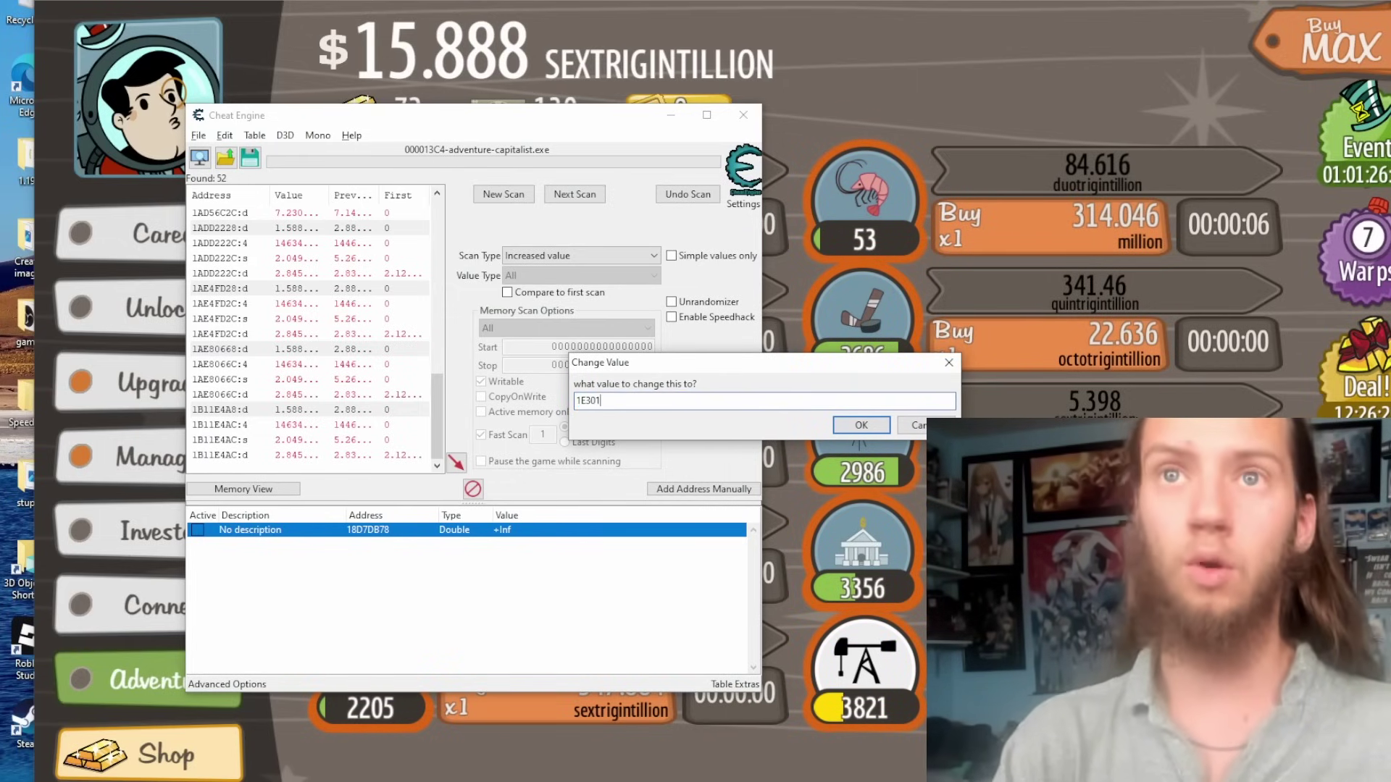
pyautogui.press('Return')
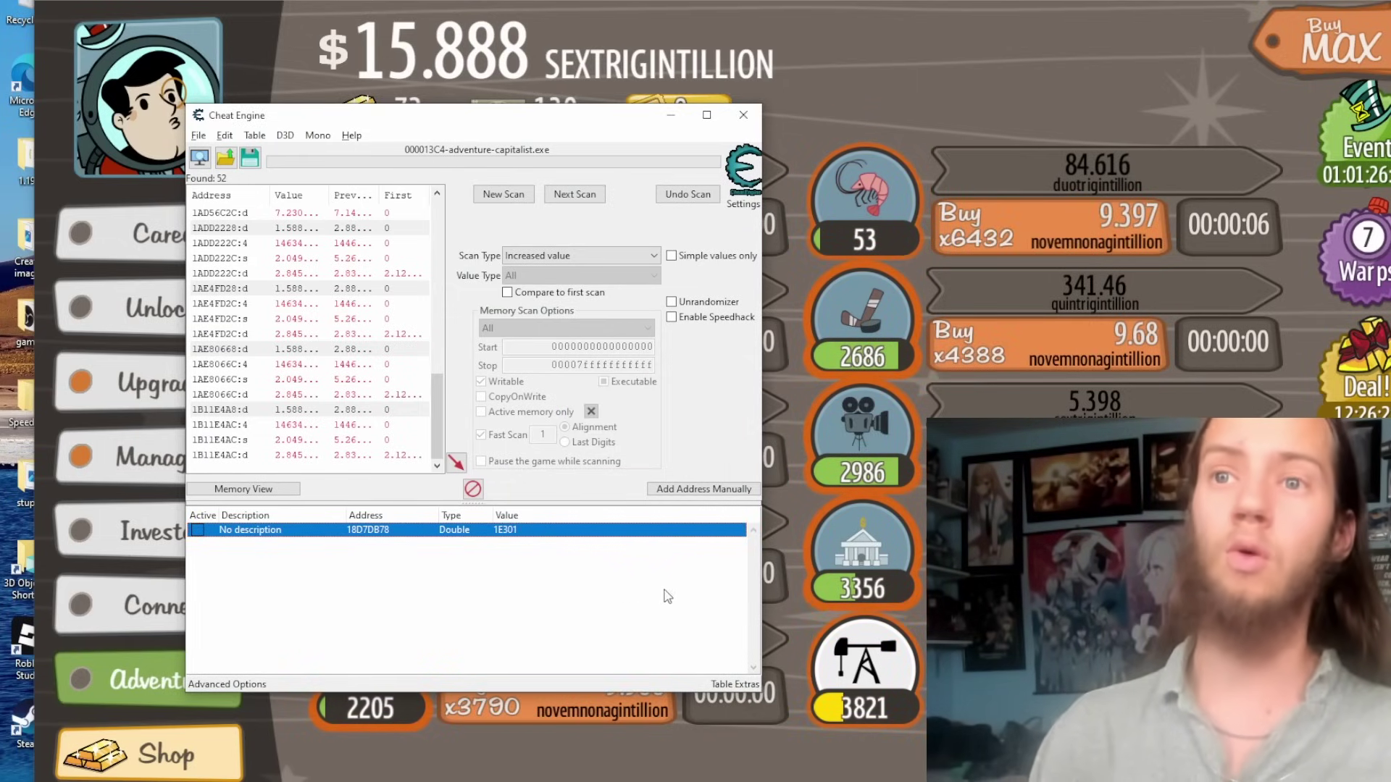
pyautogui.hotkey('alt', 'Tab')
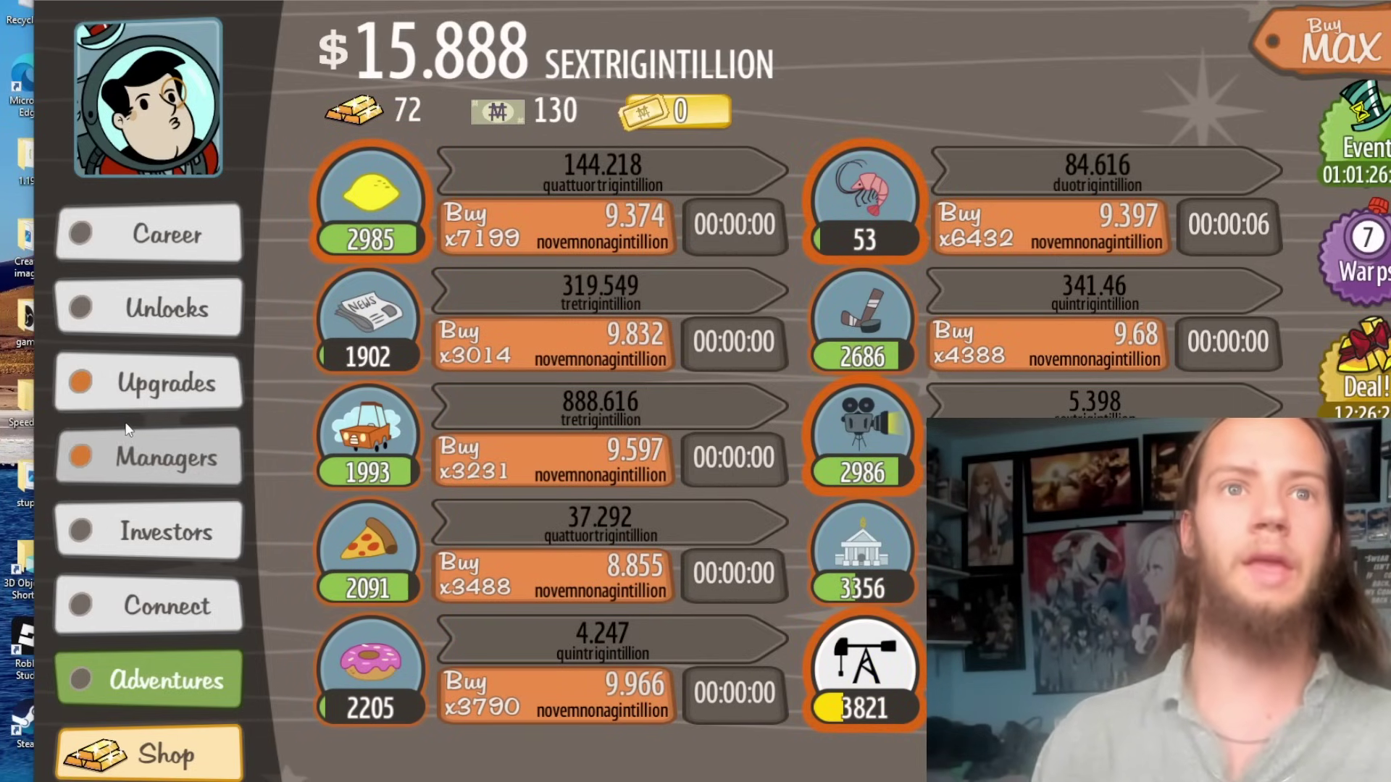
# Step: Browse the Angel upgrades and the Managers list without buying anything
pyautogui.click(160, 391)
pyautogui.click(737, 205)
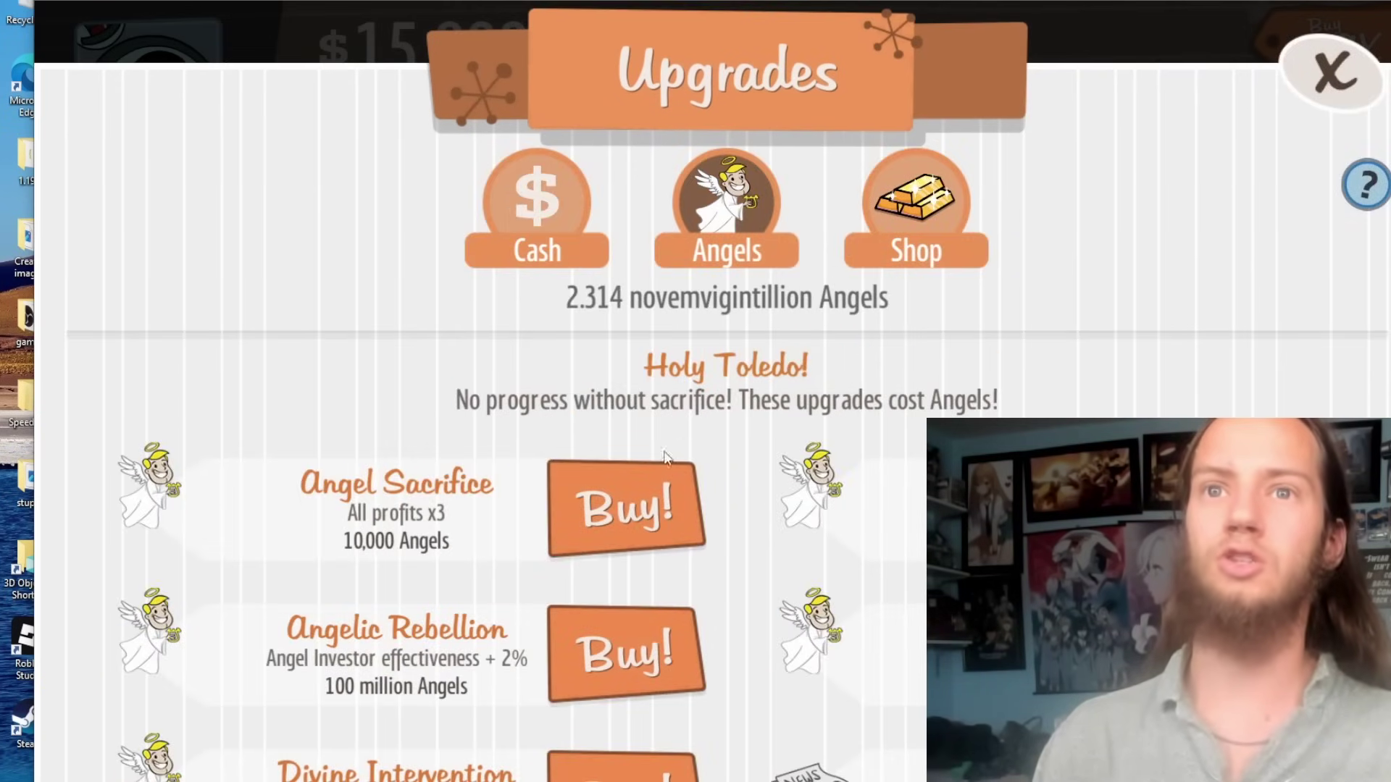
pyautogui.scroll(-5, 635, 504)
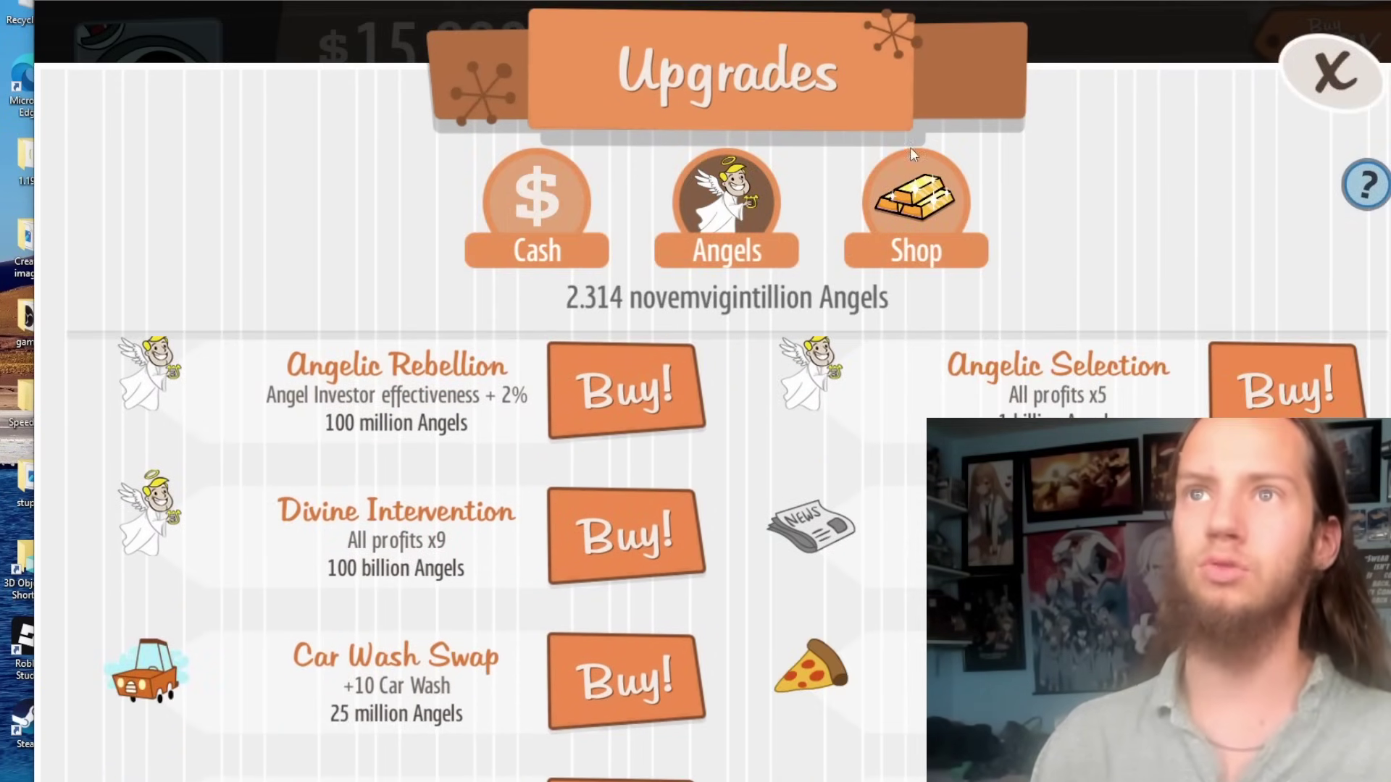
pyautogui.press('Escape')
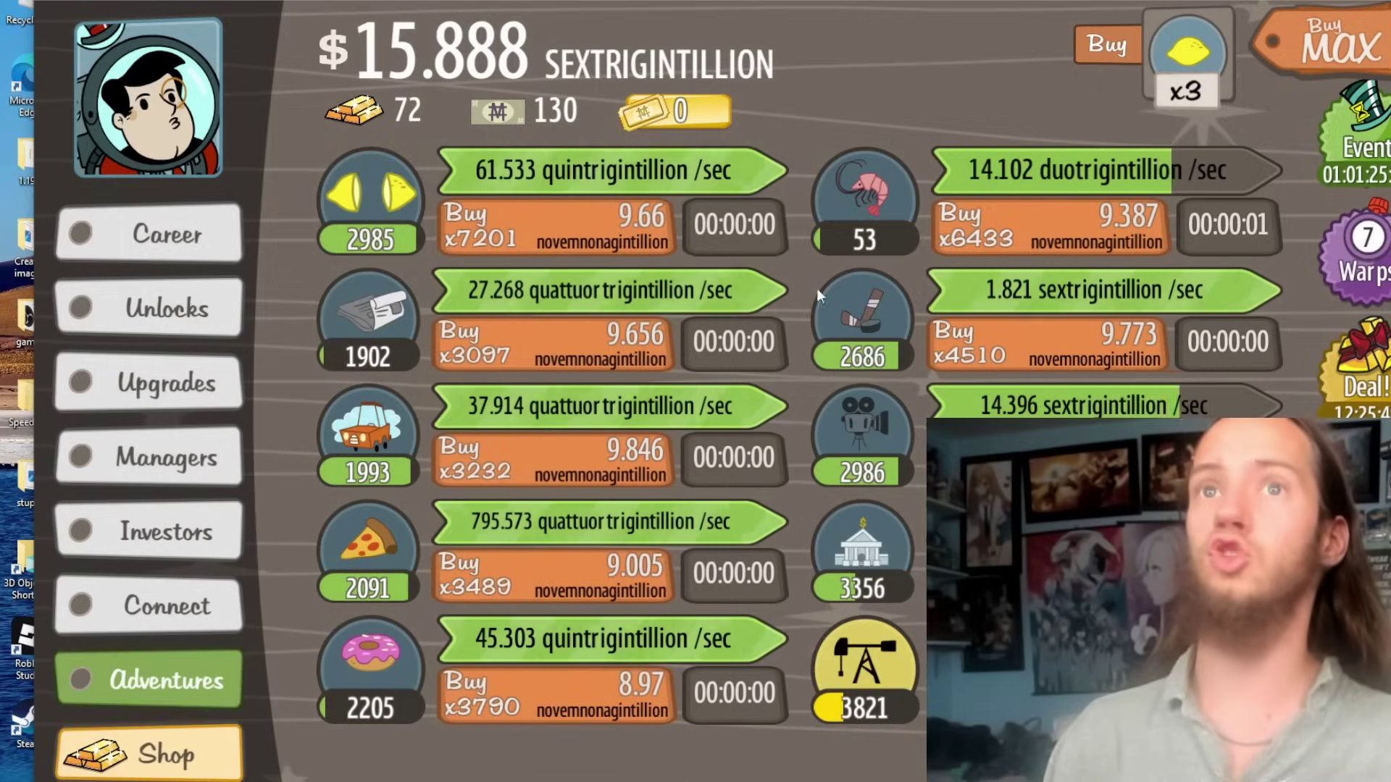
pyautogui.click(109, 452)
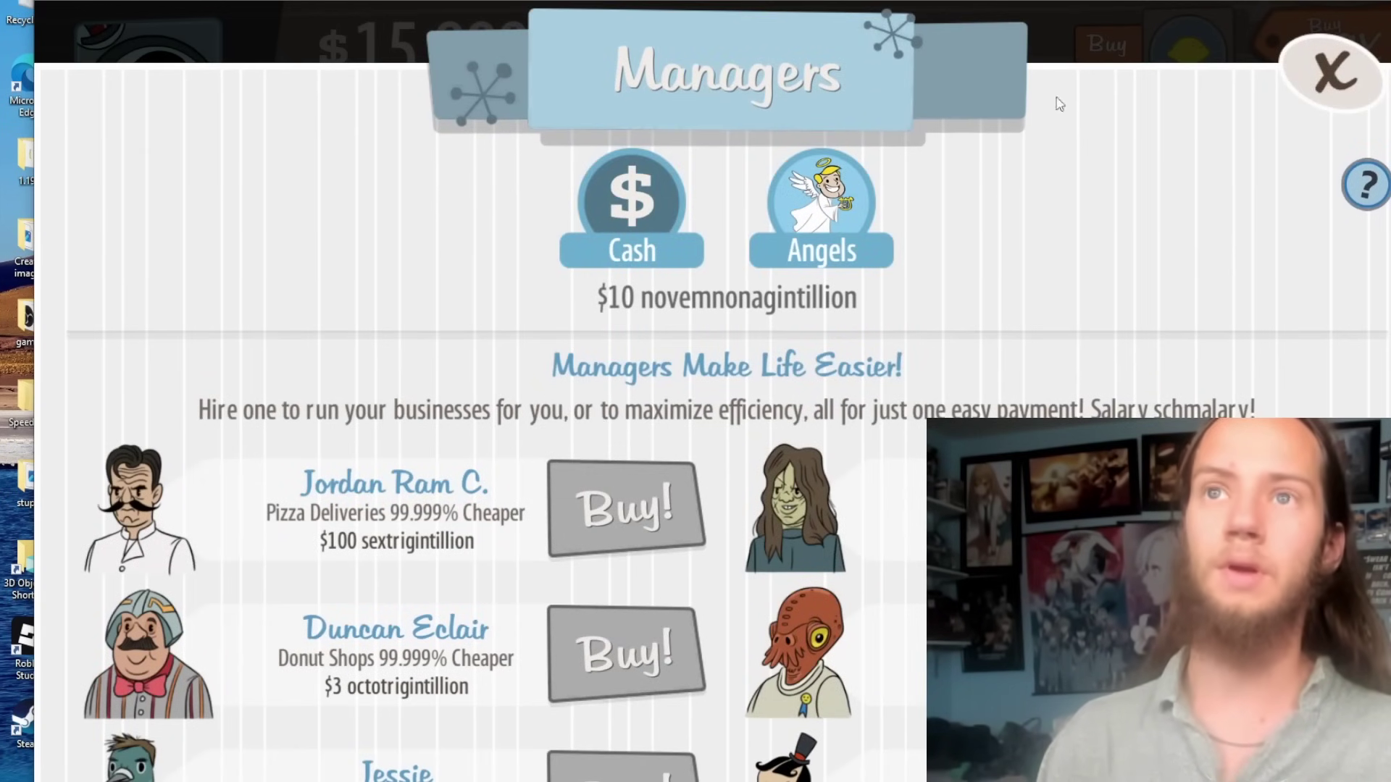
pyautogui.click(1333, 81)
# Step: Buy all affordable cash upgrades with Quik Buy and close the upgrades panel
pyautogui.click(144, 384)
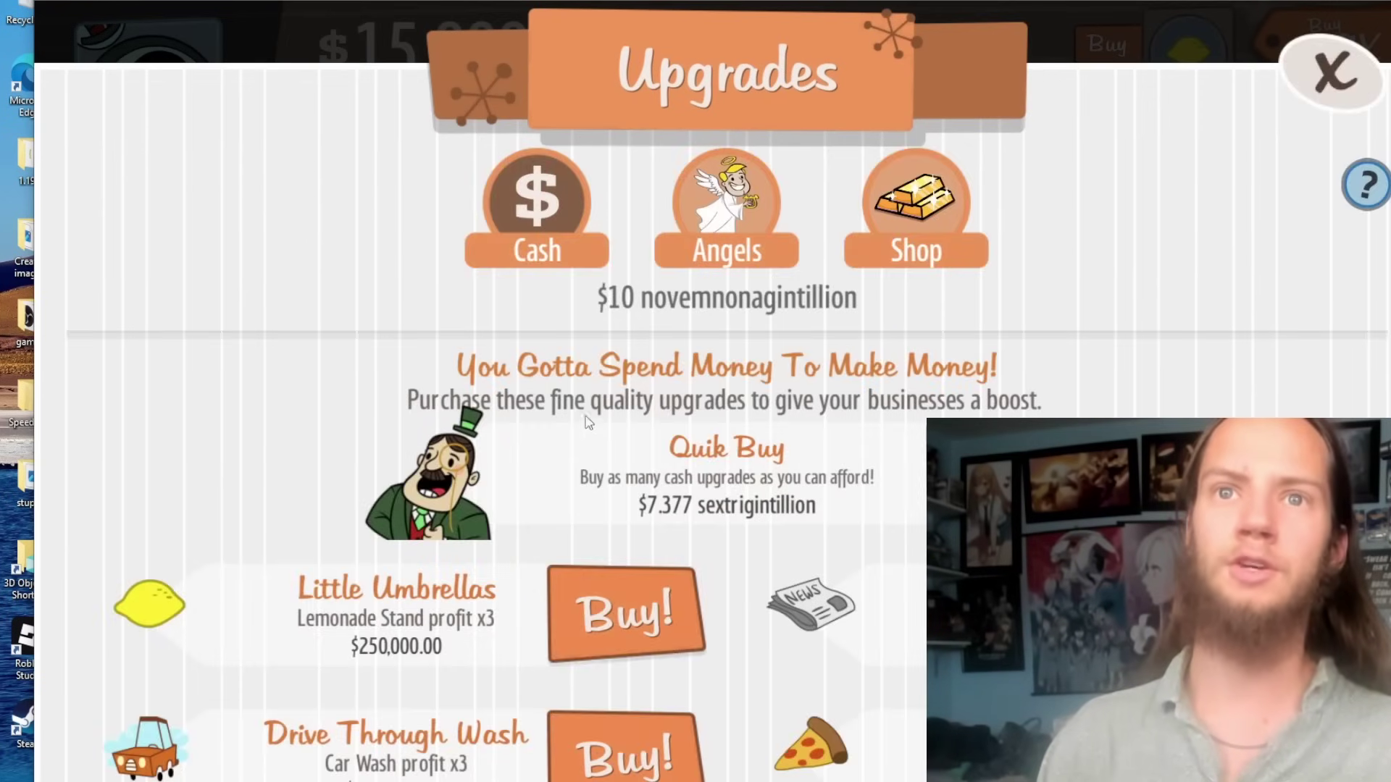
pyautogui.click(726, 478)
pyautogui.click(709, 242)
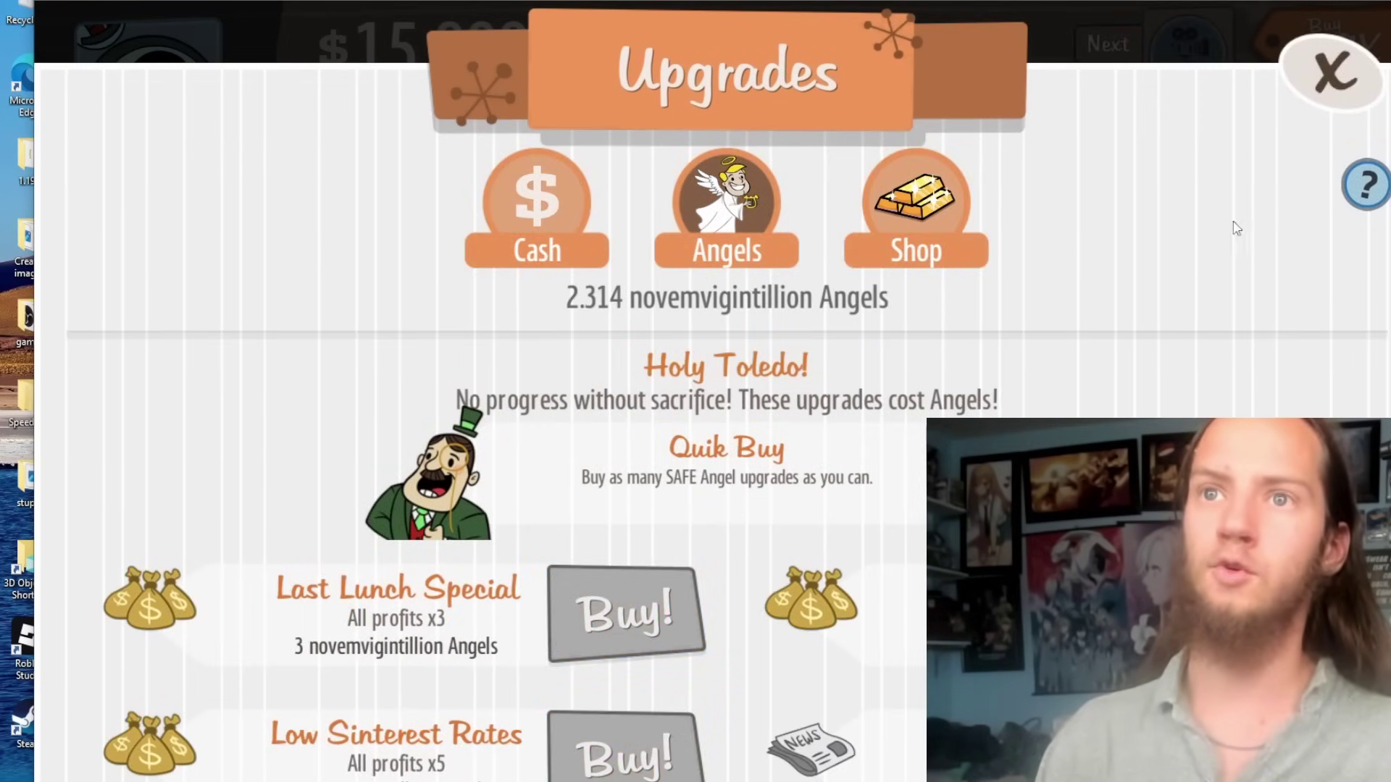
pyautogui.click(1376, 80)
# Step: With money refilled, buy max hockey teams, shrimp boats, lemonade stands, newspapers, car washes, pizza and donut shops
pyautogui.hotkey('alt', 'Tab')
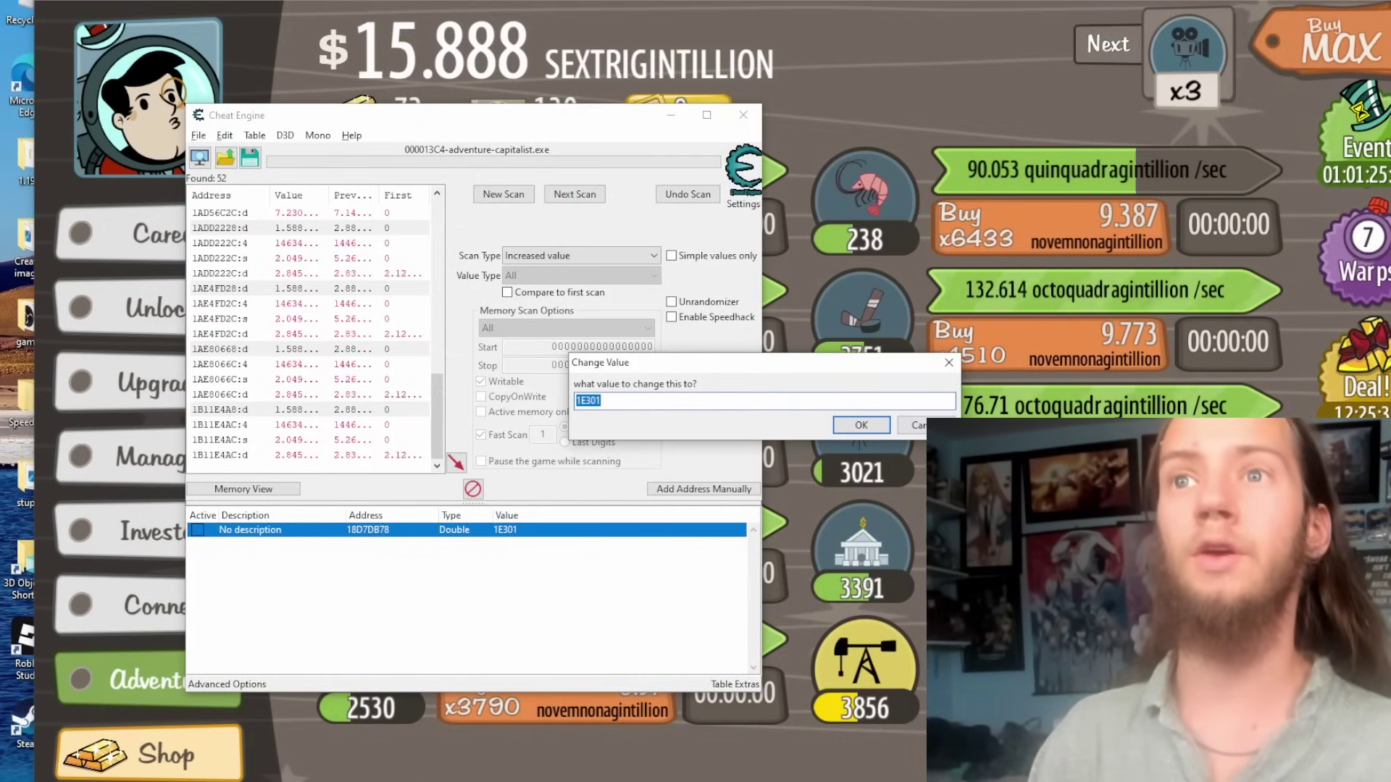
pyautogui.hotkey('alt', 'Tab')
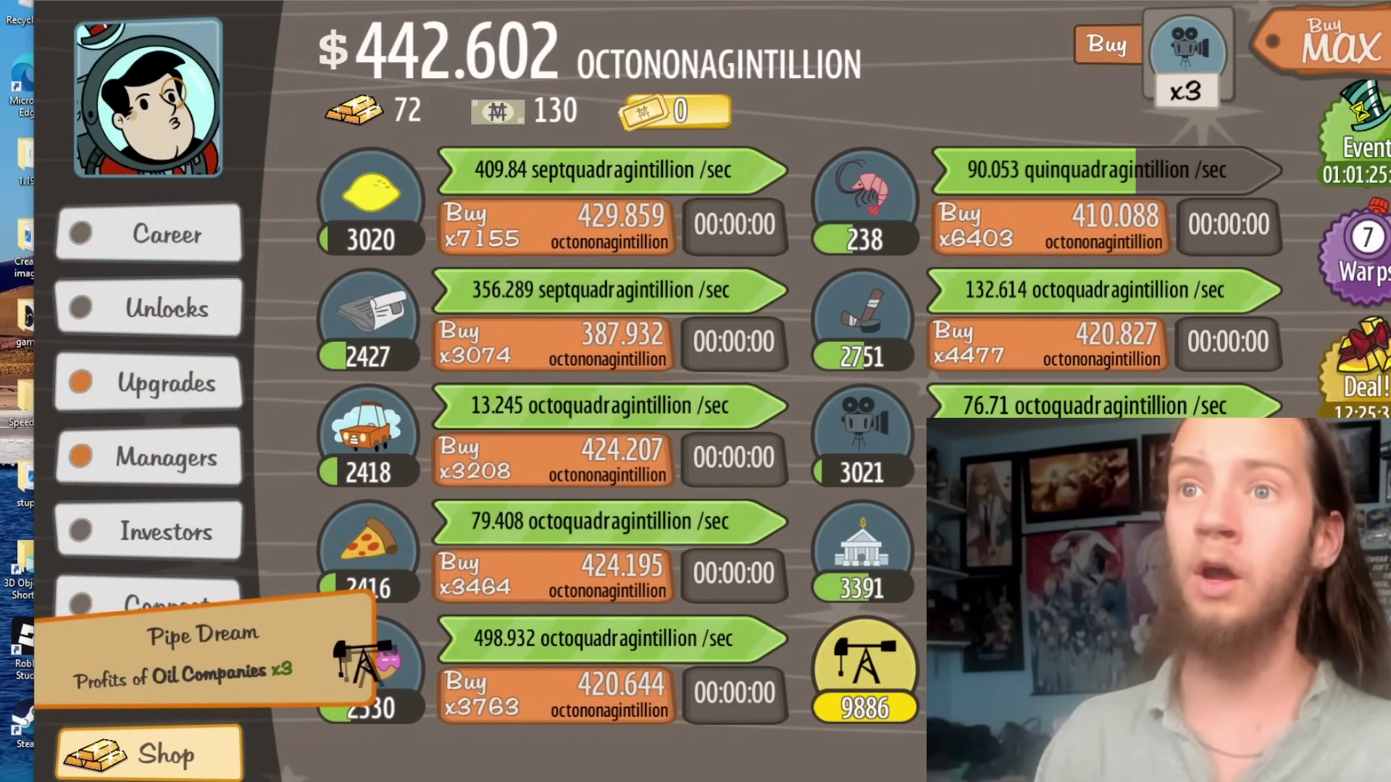
pyautogui.click(1001, 354)
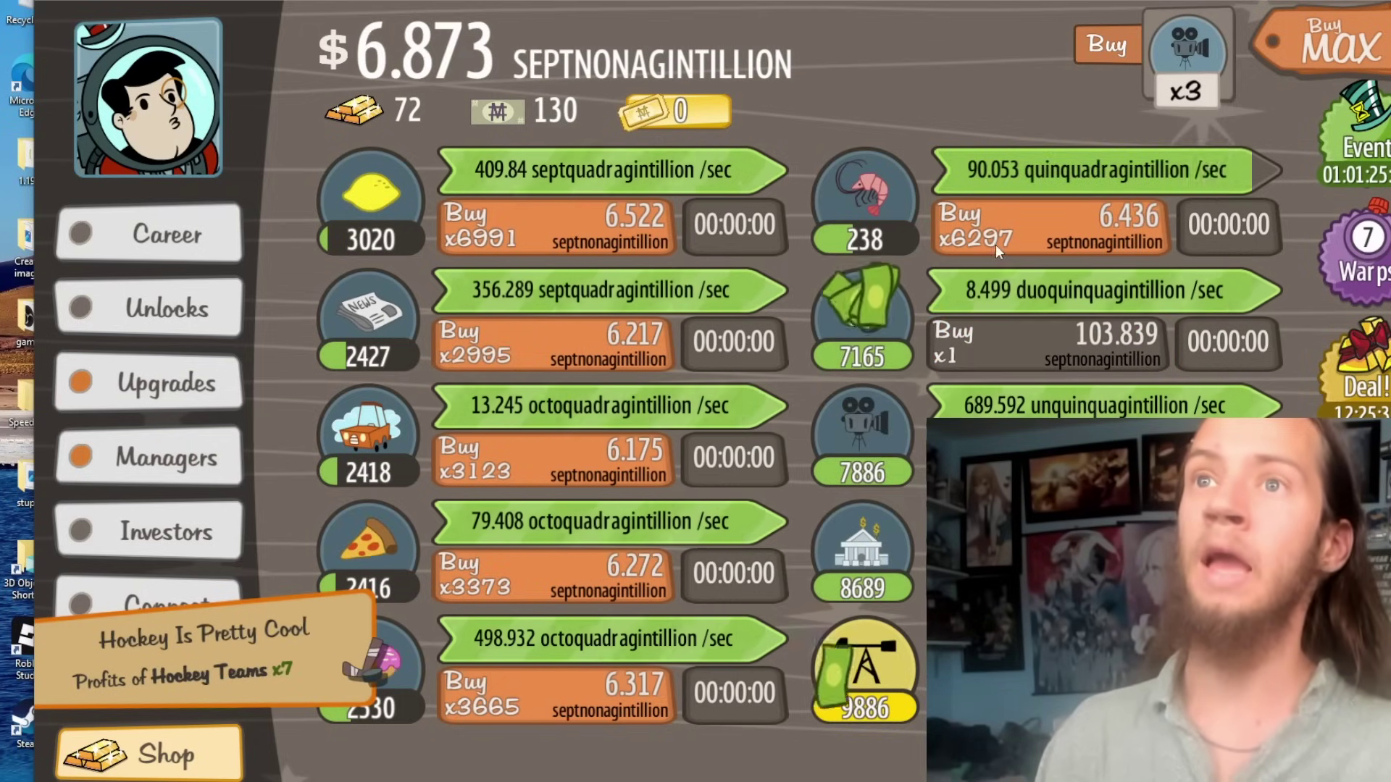
pyautogui.click(995, 239)
pyautogui.click(573, 228)
pyautogui.click(557, 341)
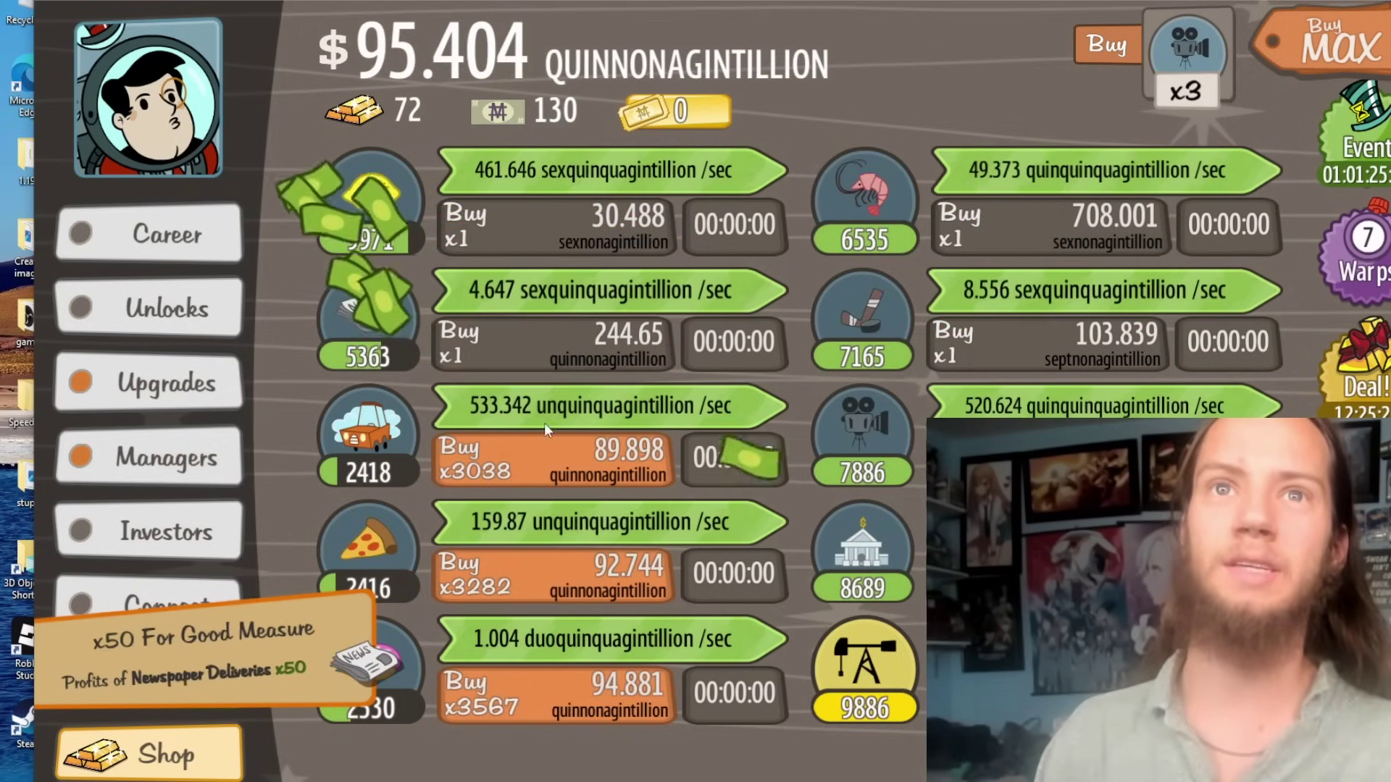
pyautogui.click(536, 462)
pyautogui.click(519, 577)
pyautogui.click(519, 696)
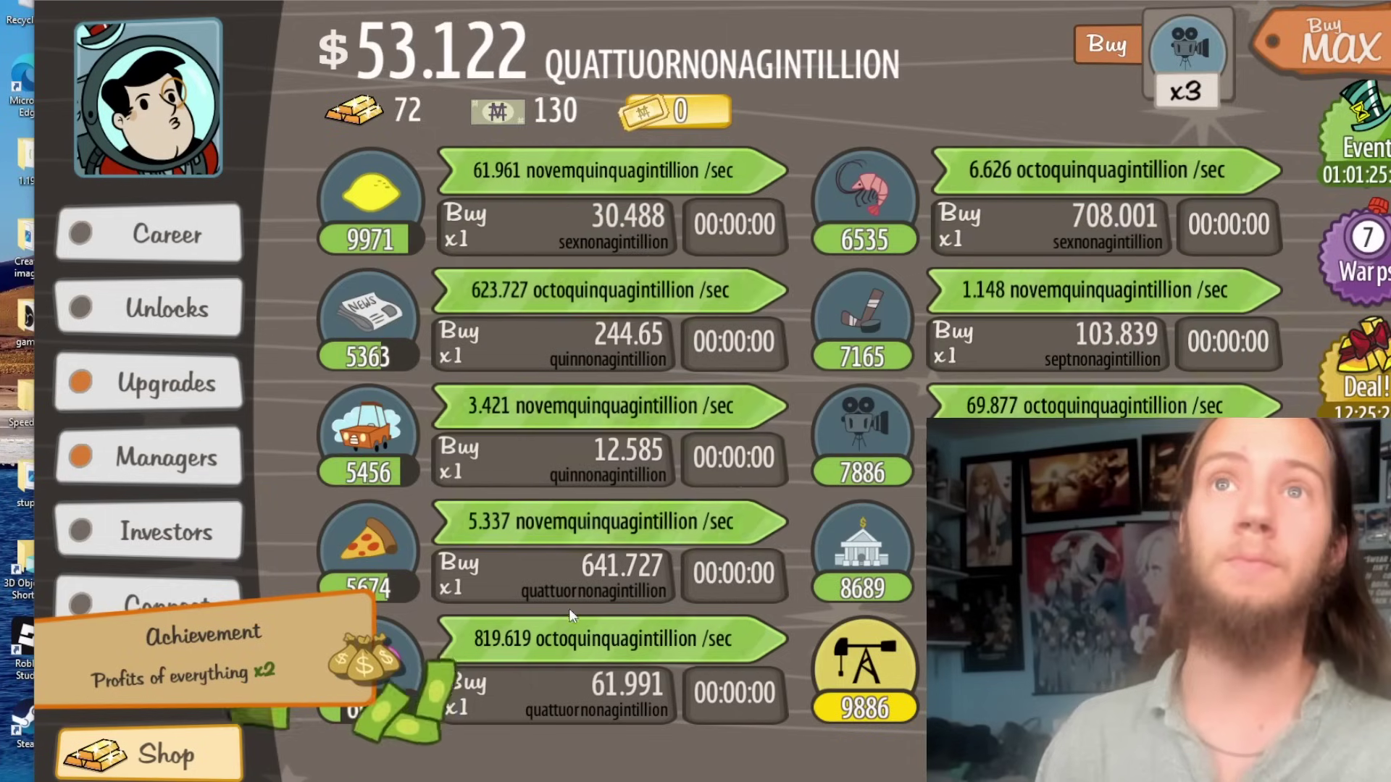
# Step: Reset money to 1E301, then buy max banks, movie studios, hockey teams, shrimp boats, lemonade stands and car washes
pyautogui.hotkey('alt', 'Tab')
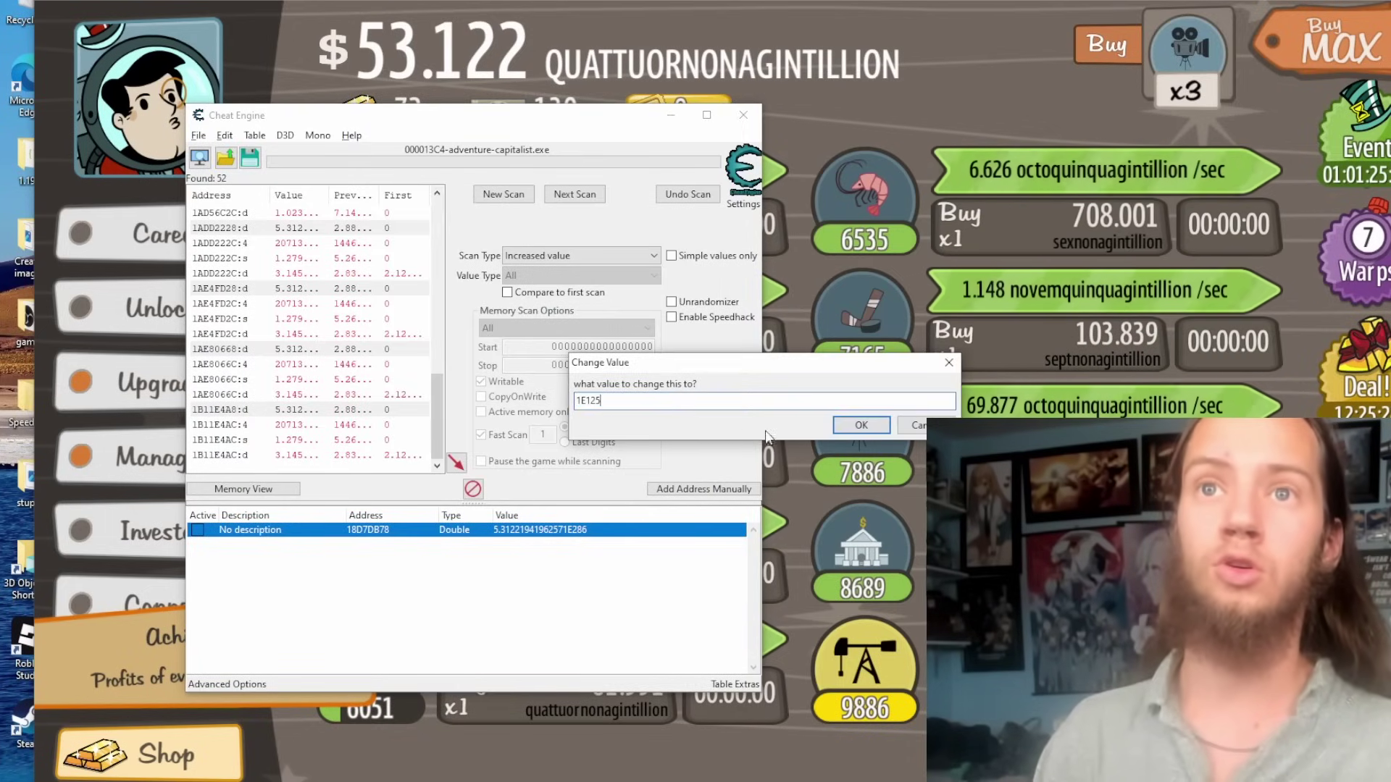
pyautogui.press('BackSpace')
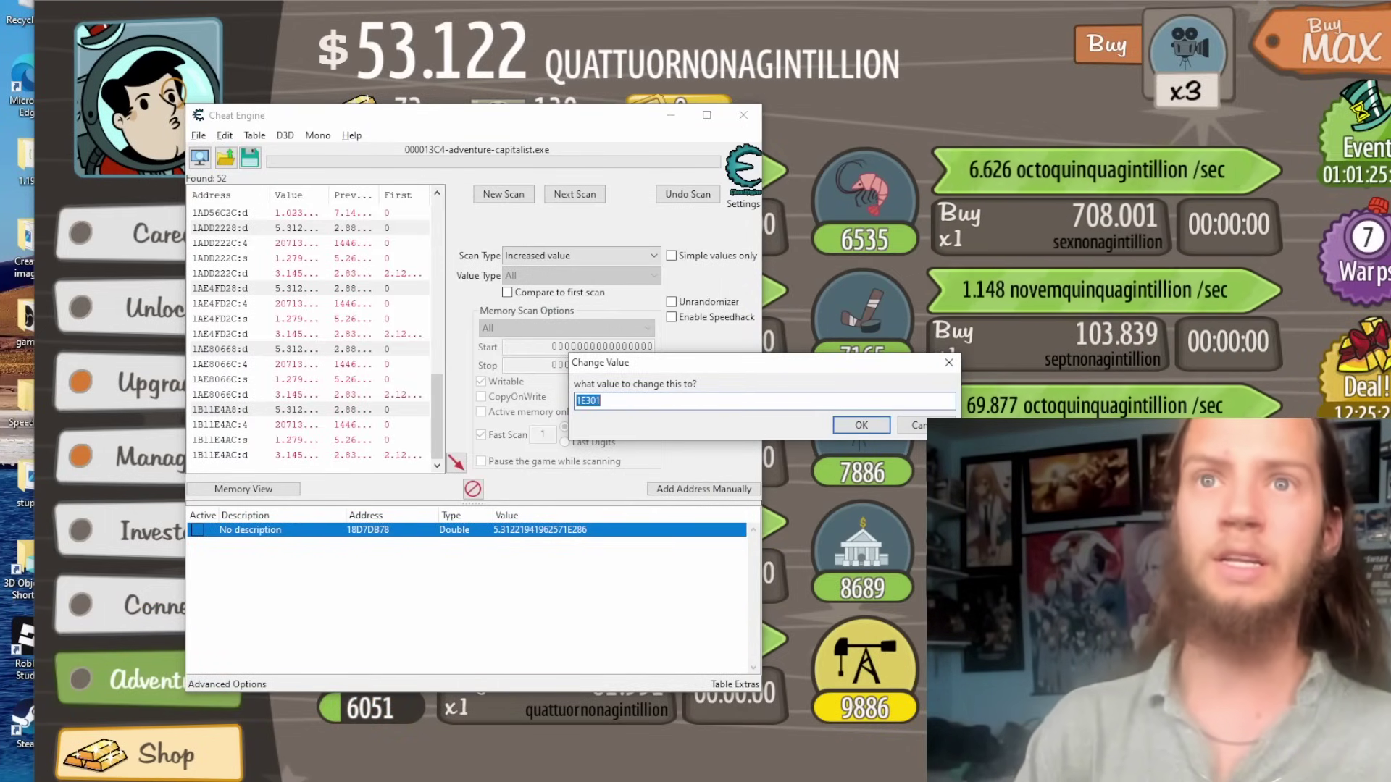
pyautogui.press('Return')
pyautogui.hotkey('alt', 'Tab')
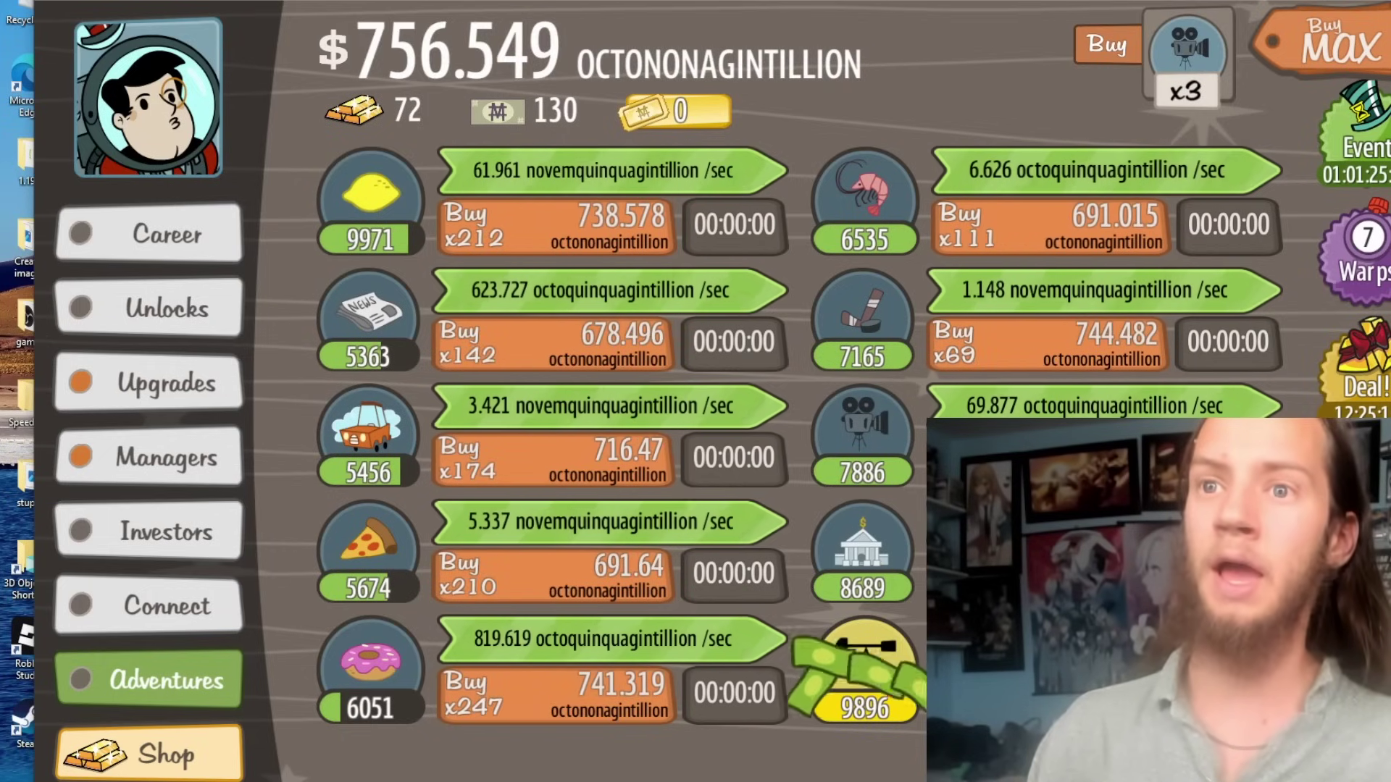
pyautogui.click(1050, 572)
pyautogui.click(1050, 457)
pyautogui.click(985, 337)
pyautogui.click(936, 238)
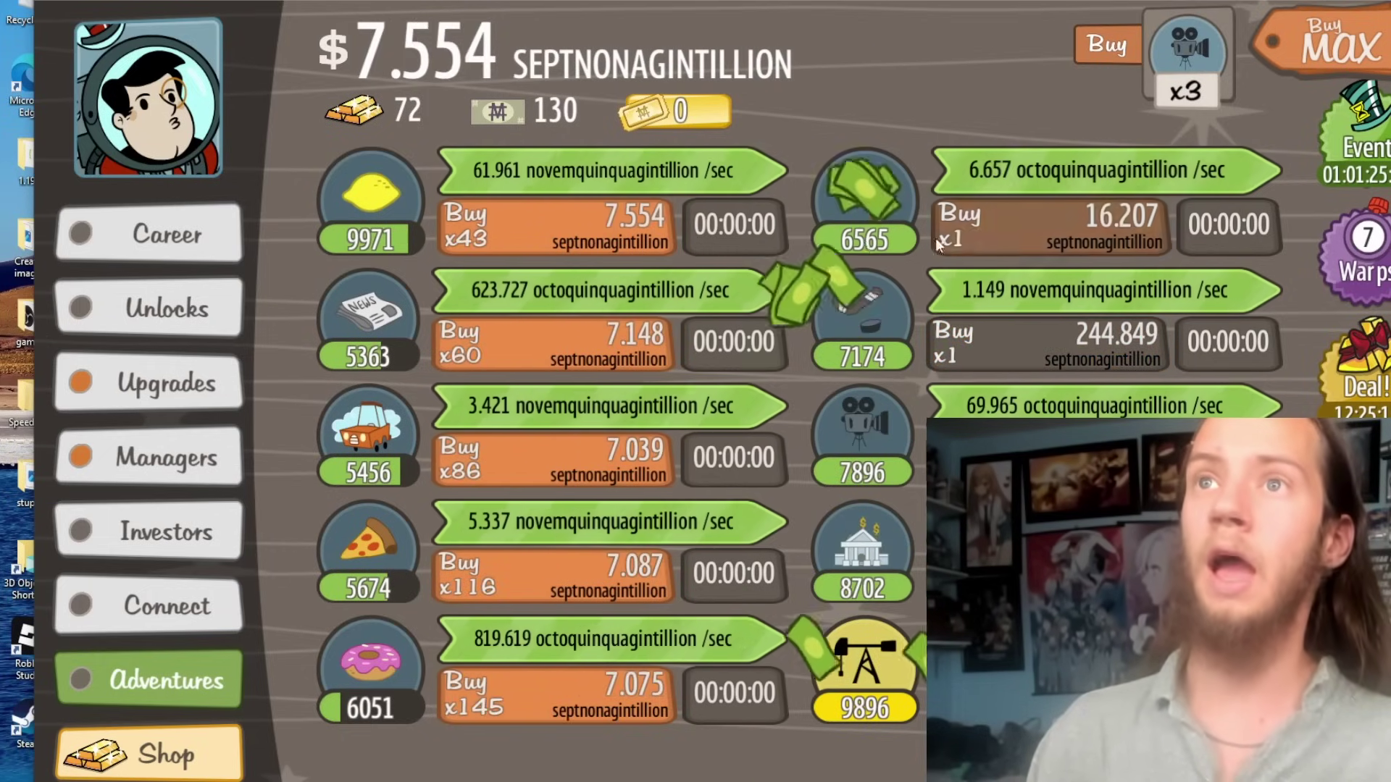
pyautogui.click(568, 237)
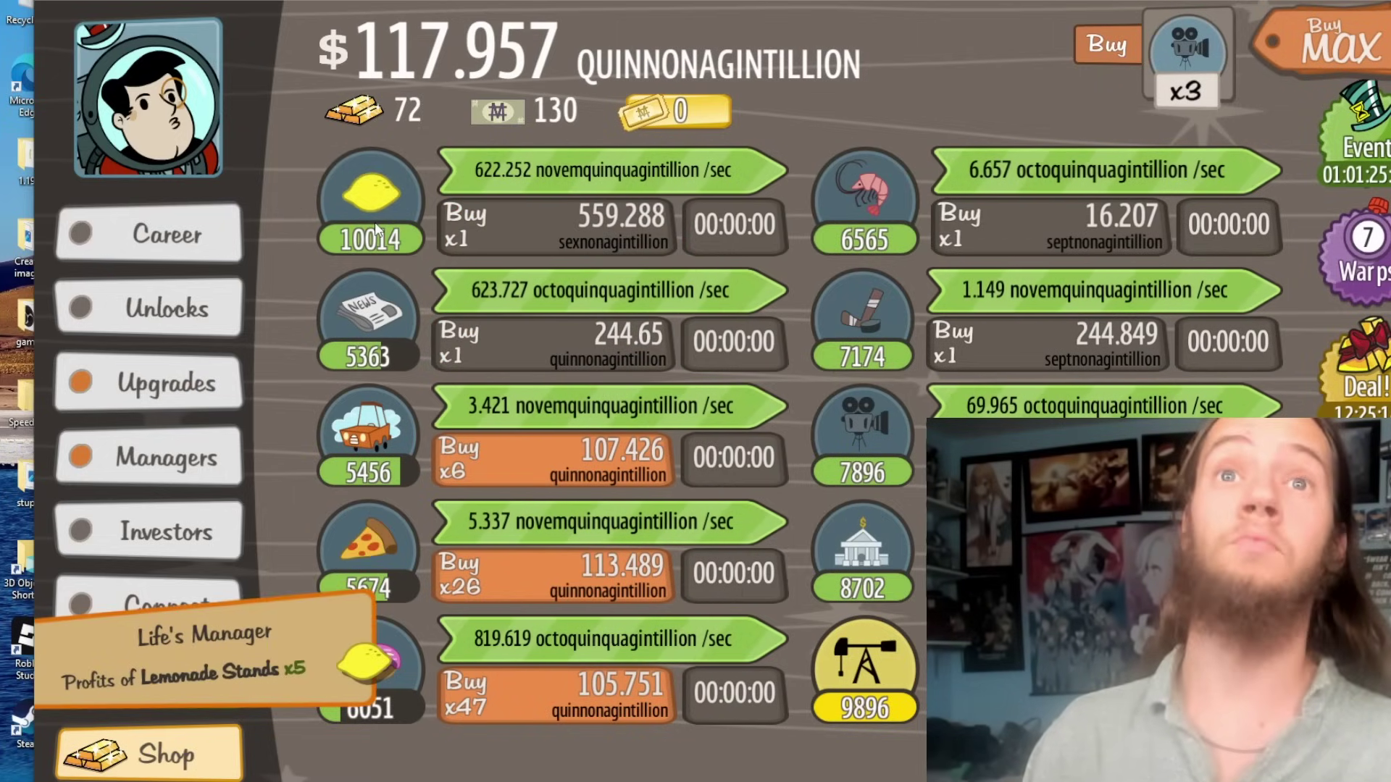
pyautogui.click(555, 471)
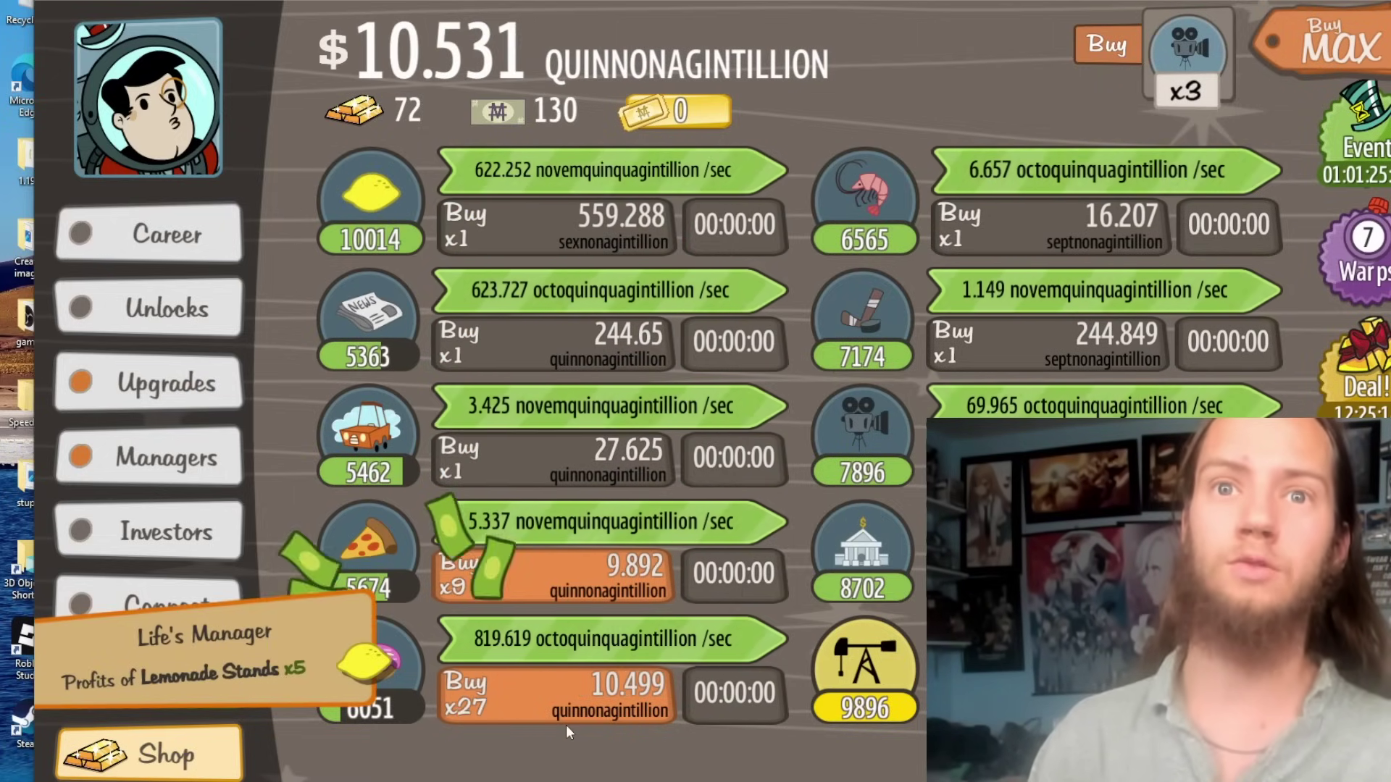
# Step: Buy max donut shops, then refill the money to 1E301 in Cheat Engine
pyautogui.click(558, 699)
pyautogui.hotkey('alt', 'Tab')
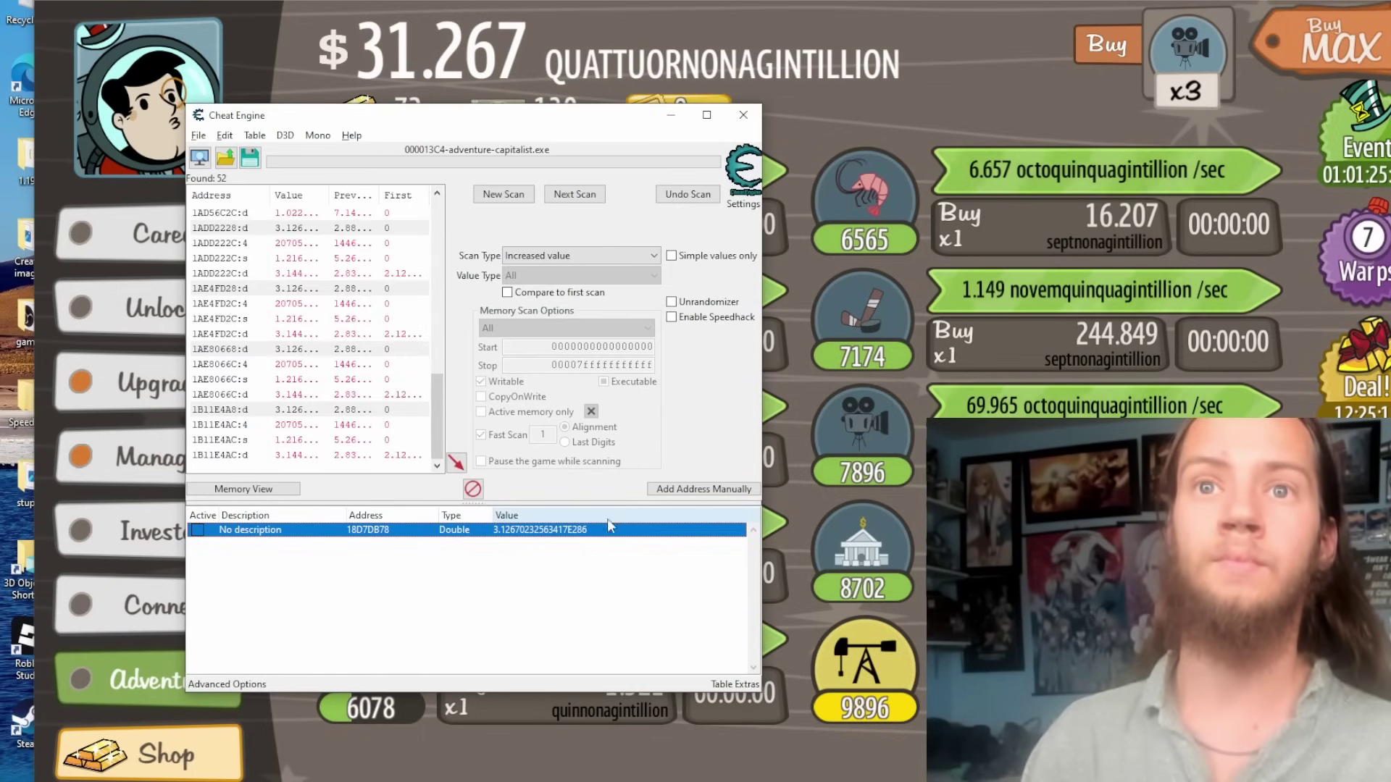
pyautogui.doubleClick(560, 531)
pyautogui.click(842, 430)
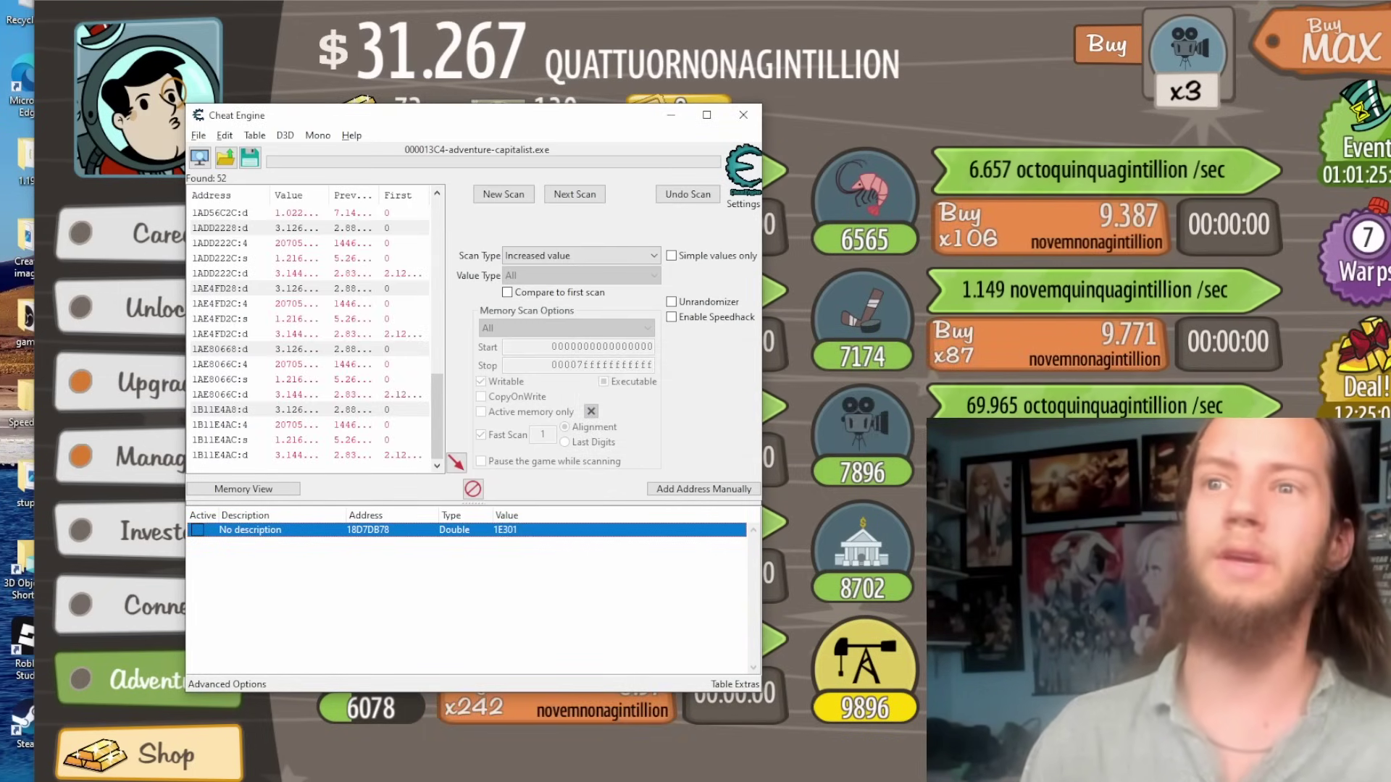
pyautogui.hotkey('alt', 'Tab')
# Step: Switch to Buy Next, buy oil companies four times, then switch back to Buy Max
pyautogui.click(1340, 62)
pyautogui.click(1339, 62)
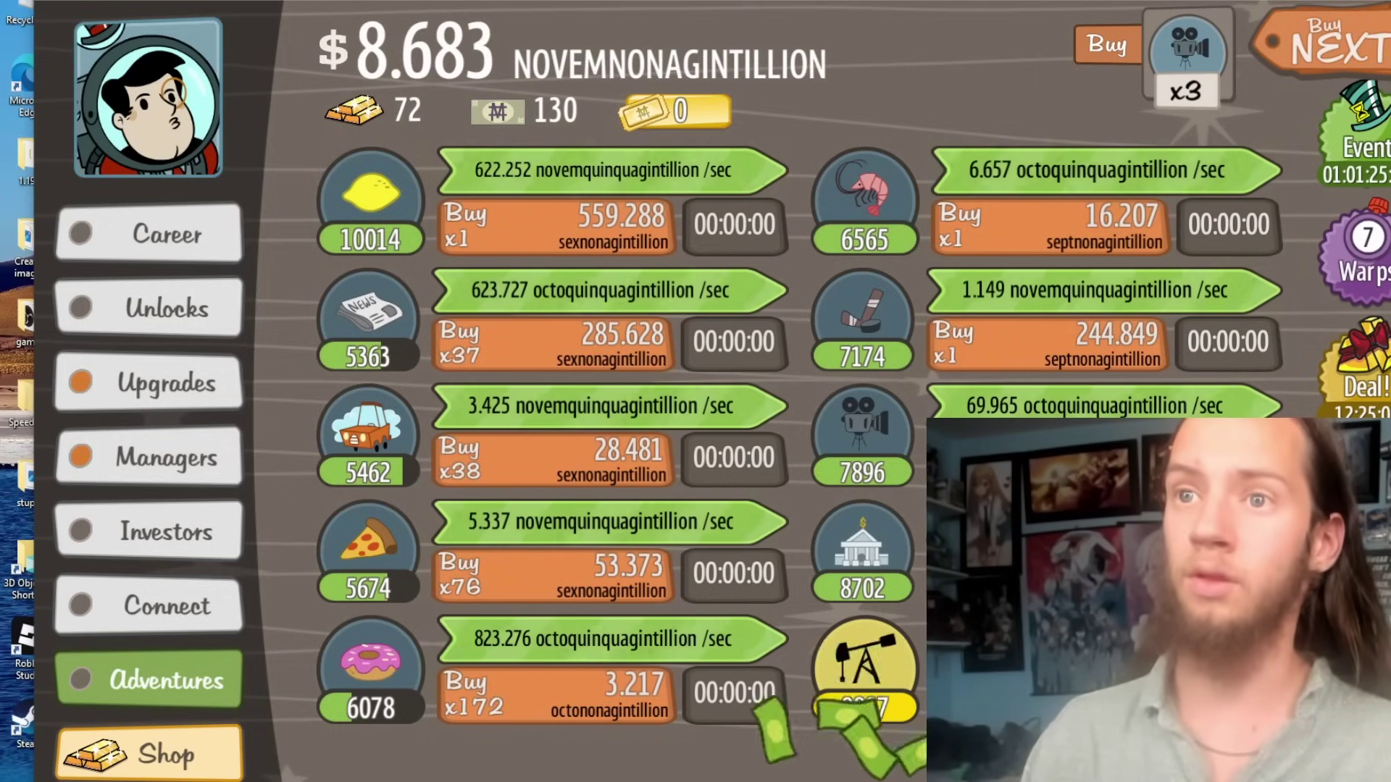
pyautogui.click(1050, 691)
pyautogui.click(1051, 692)
pyautogui.click(1051, 692)
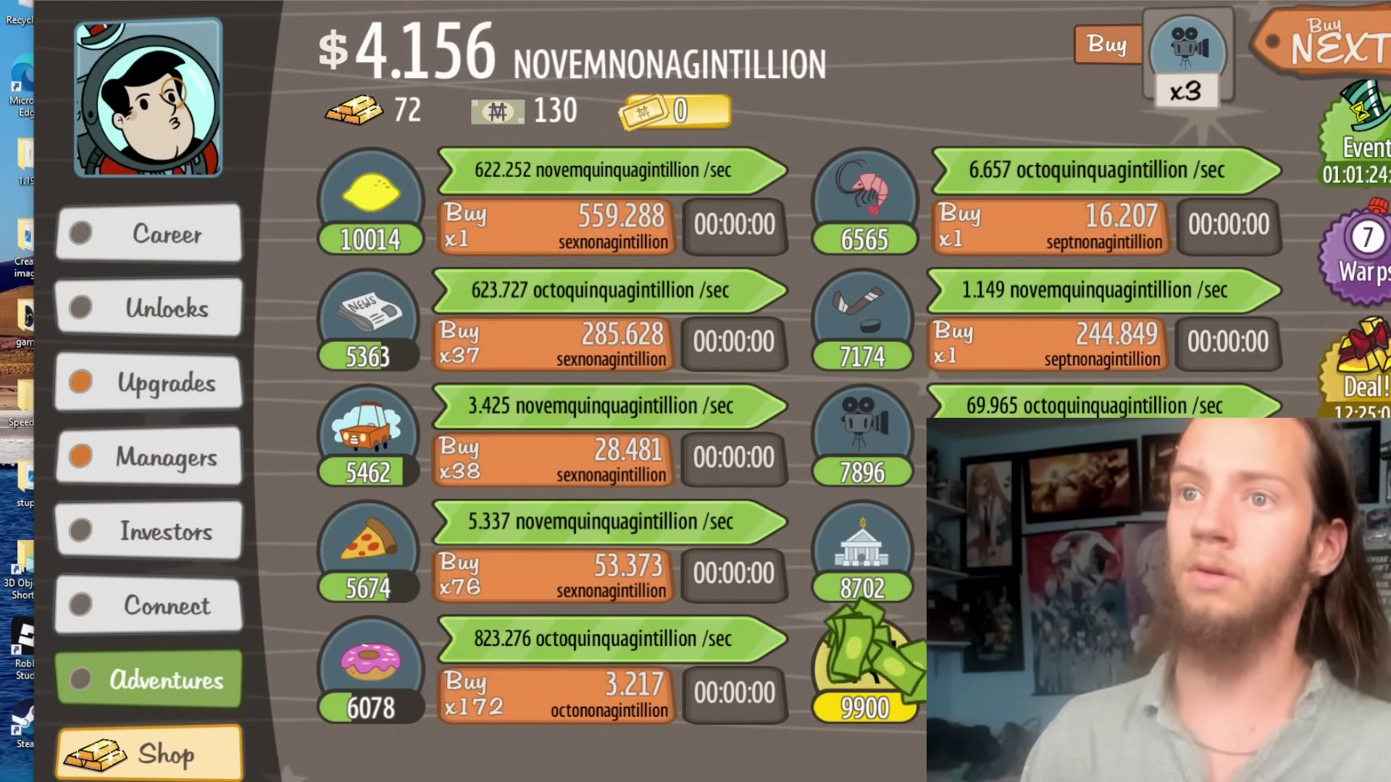
pyautogui.click(1050, 691)
pyautogui.click(1051, 692)
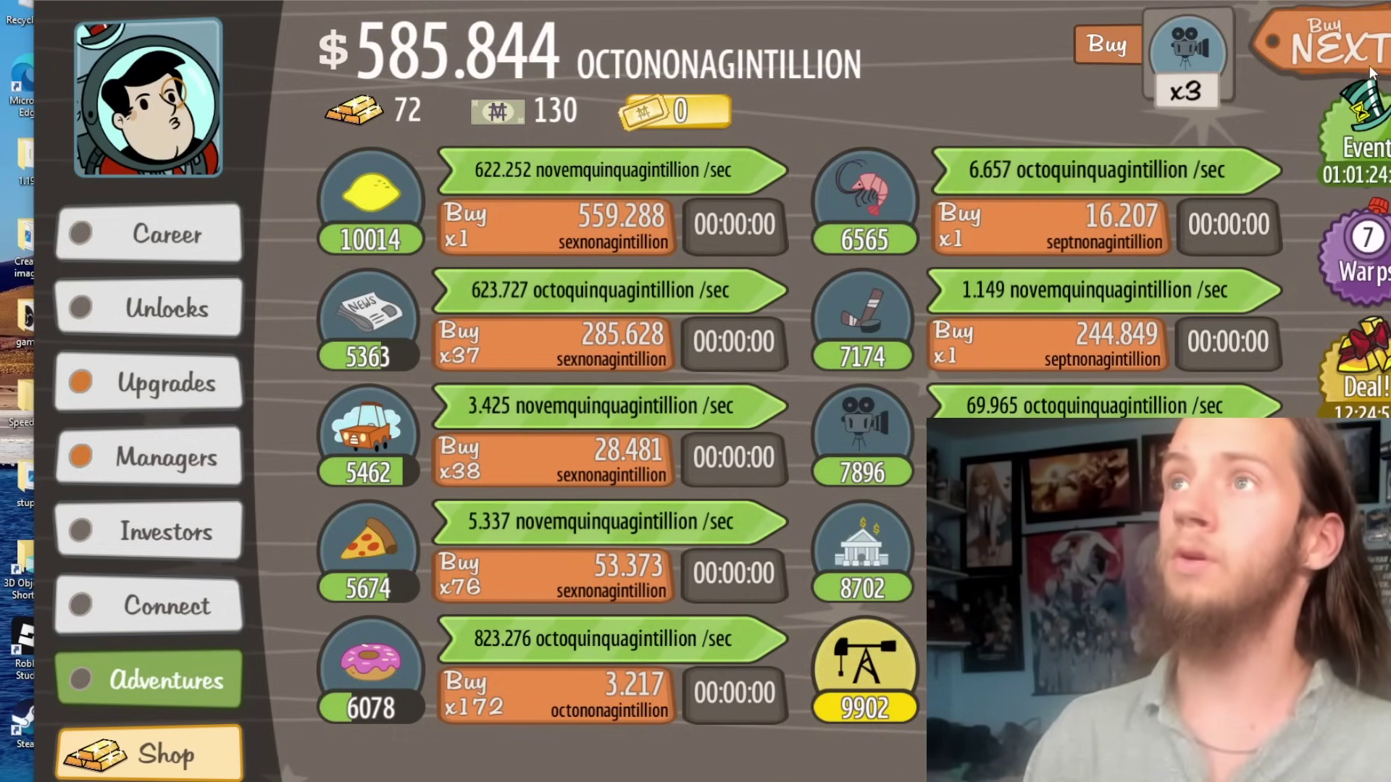
pyautogui.click(1348, 58)
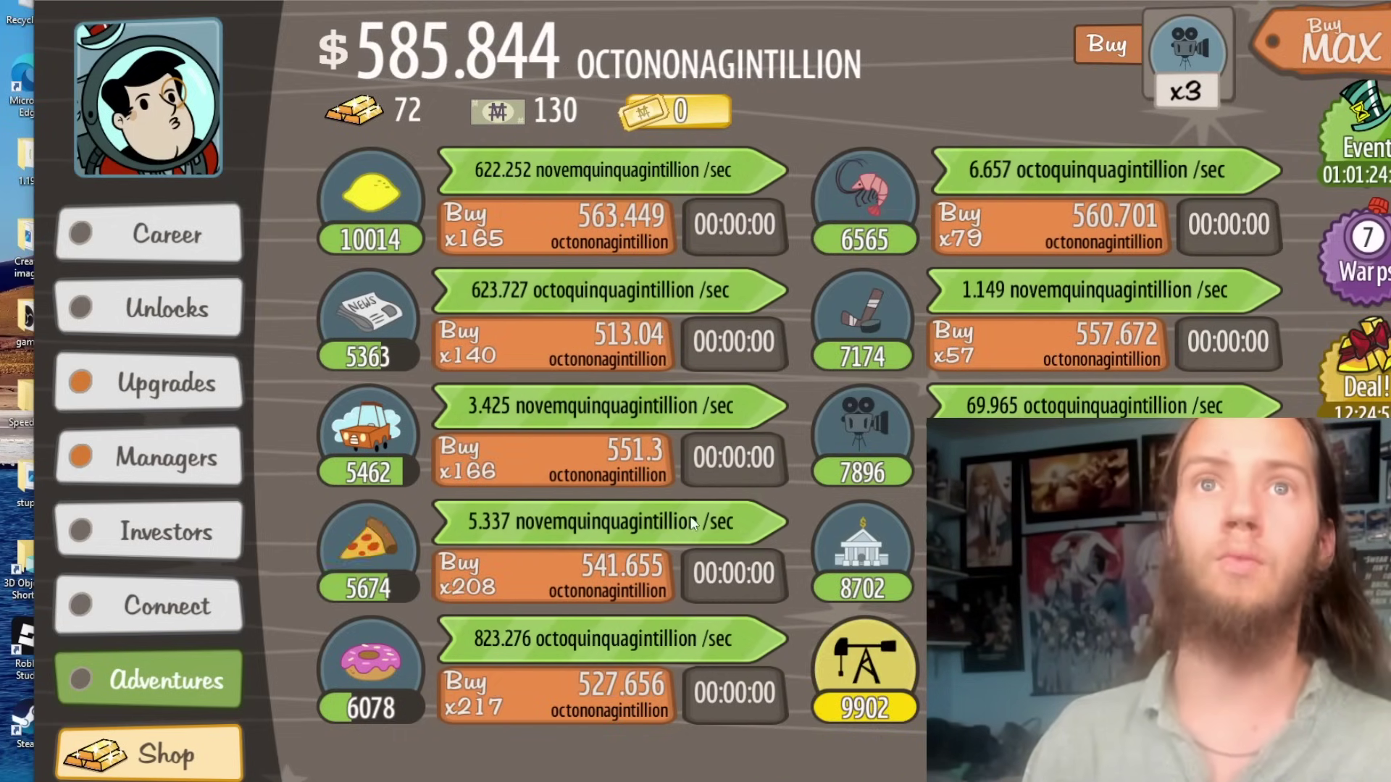
# Step: Refill the money to 1E301 again in Cheat Engine and return to the game
pyautogui.hotkey('alt', 'Tab')
pyautogui.doubleClick(543, 531)
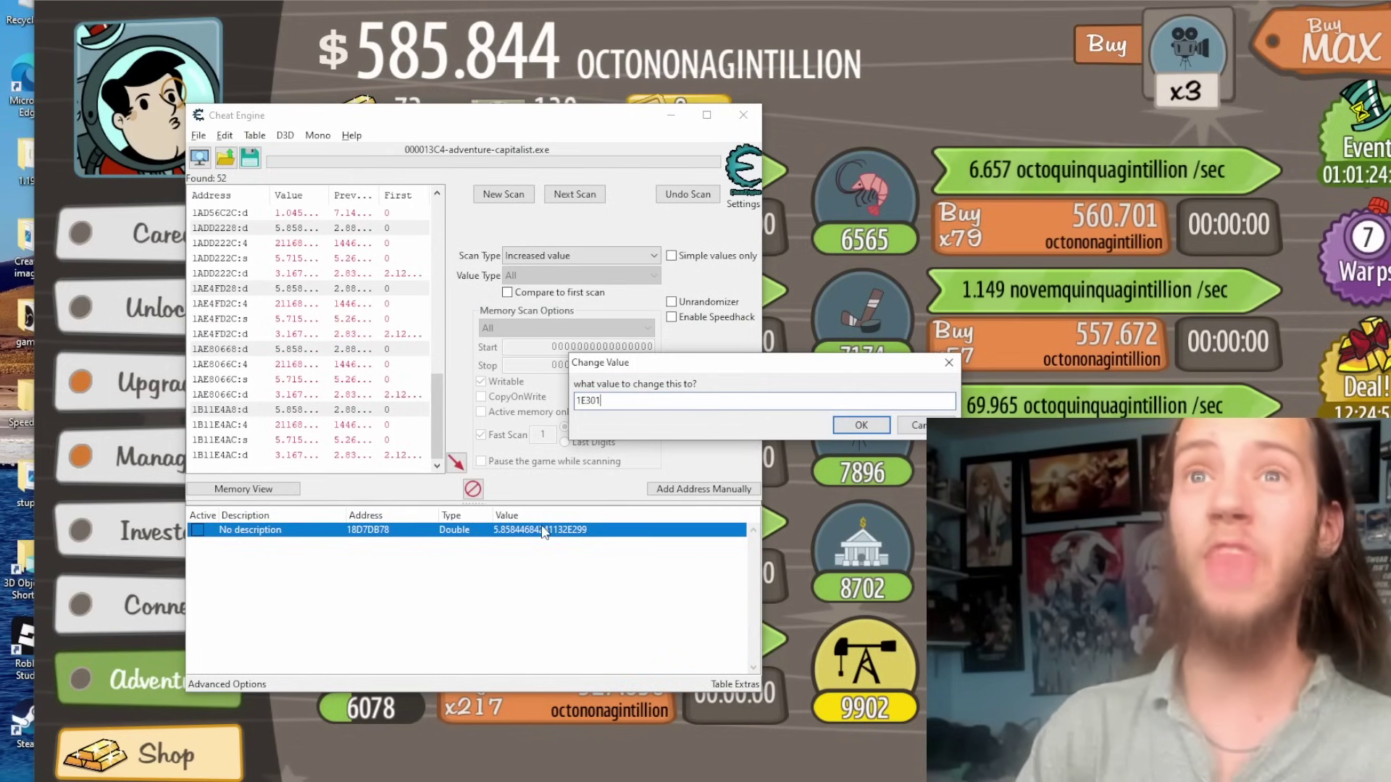
pyautogui.press('Return')
pyautogui.hotkey('alt', 'Tab')
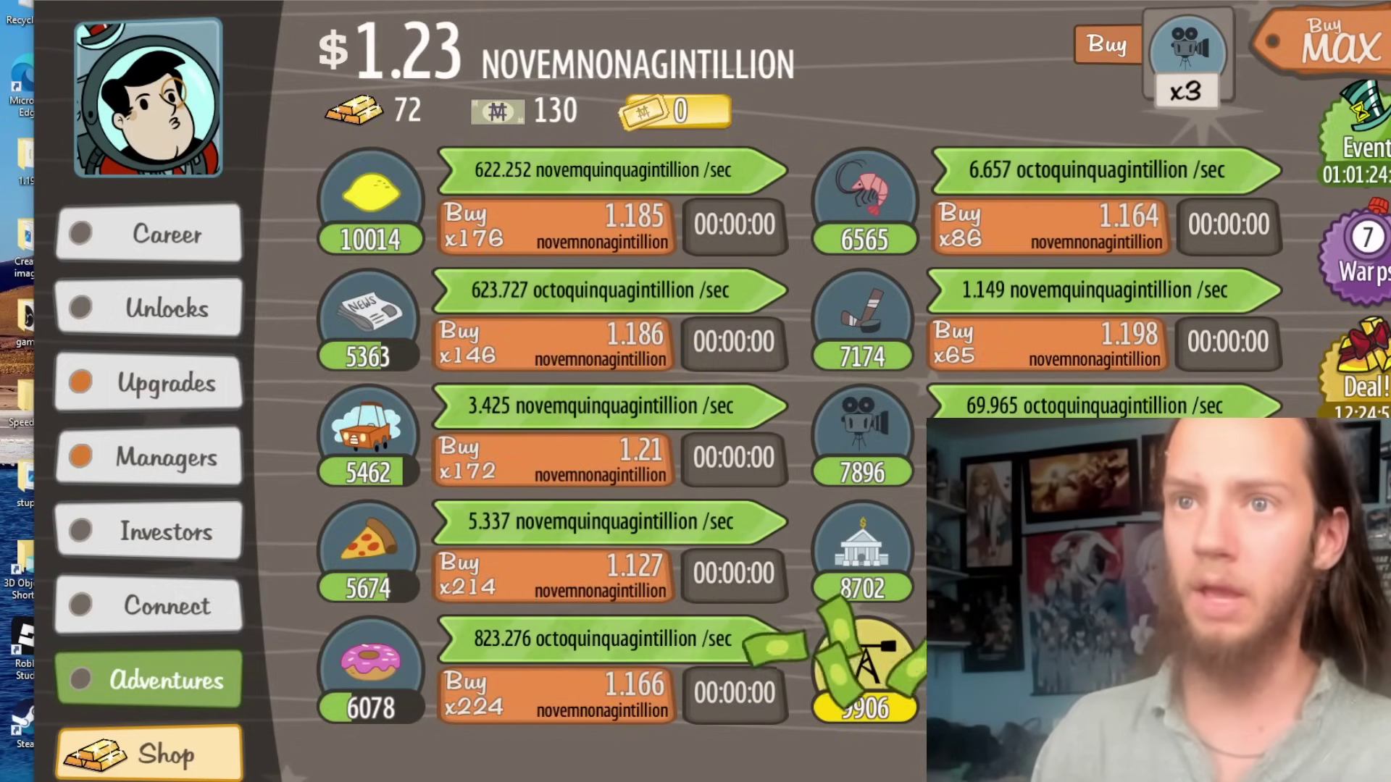
# Step: Buy max shrimp boats, hockey teams, movie studios, banks, newspapers, car washes, pizza and donut shops
pyautogui.click(1050, 576)
pyautogui.click(1050, 458)
pyautogui.click(1043, 344)
pyautogui.click(1018, 228)
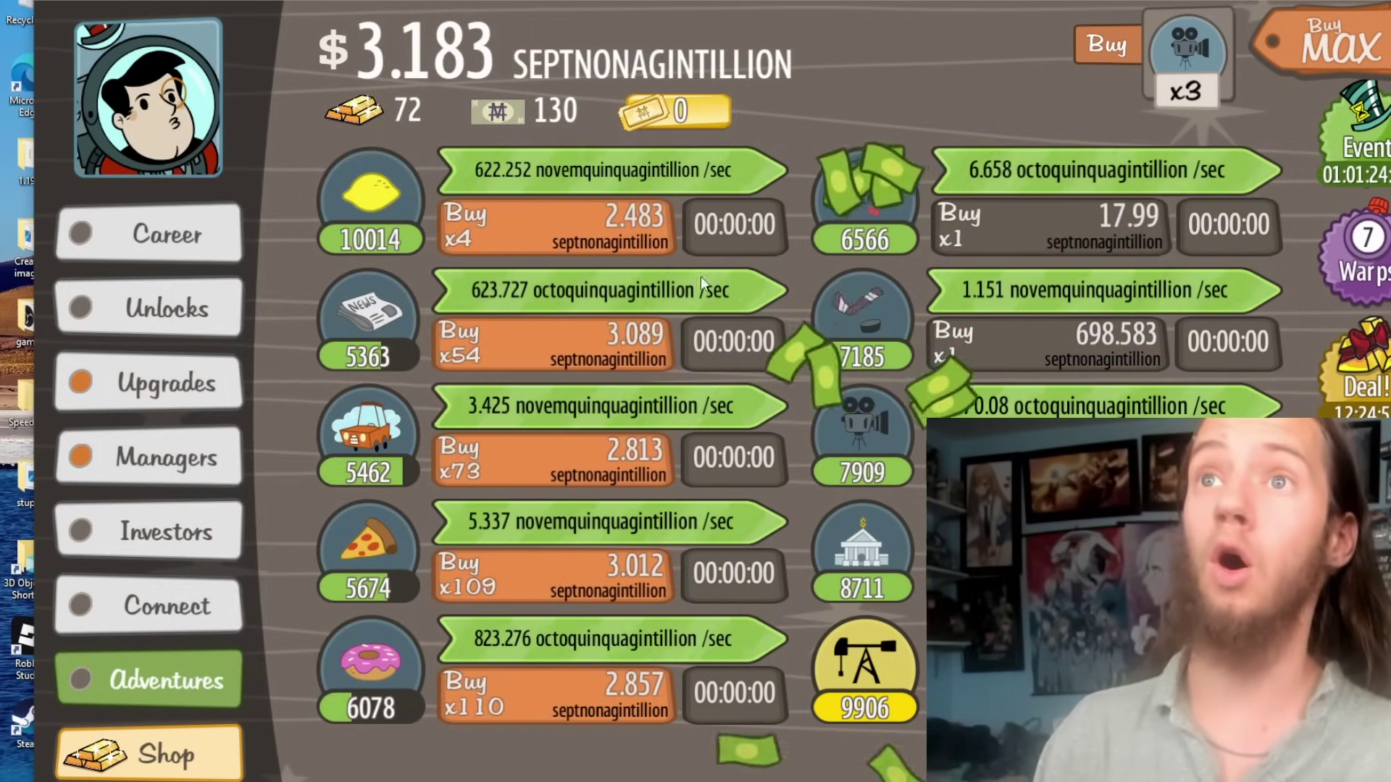
pyautogui.click(534, 346)
pyautogui.click(507, 460)
pyautogui.click(501, 576)
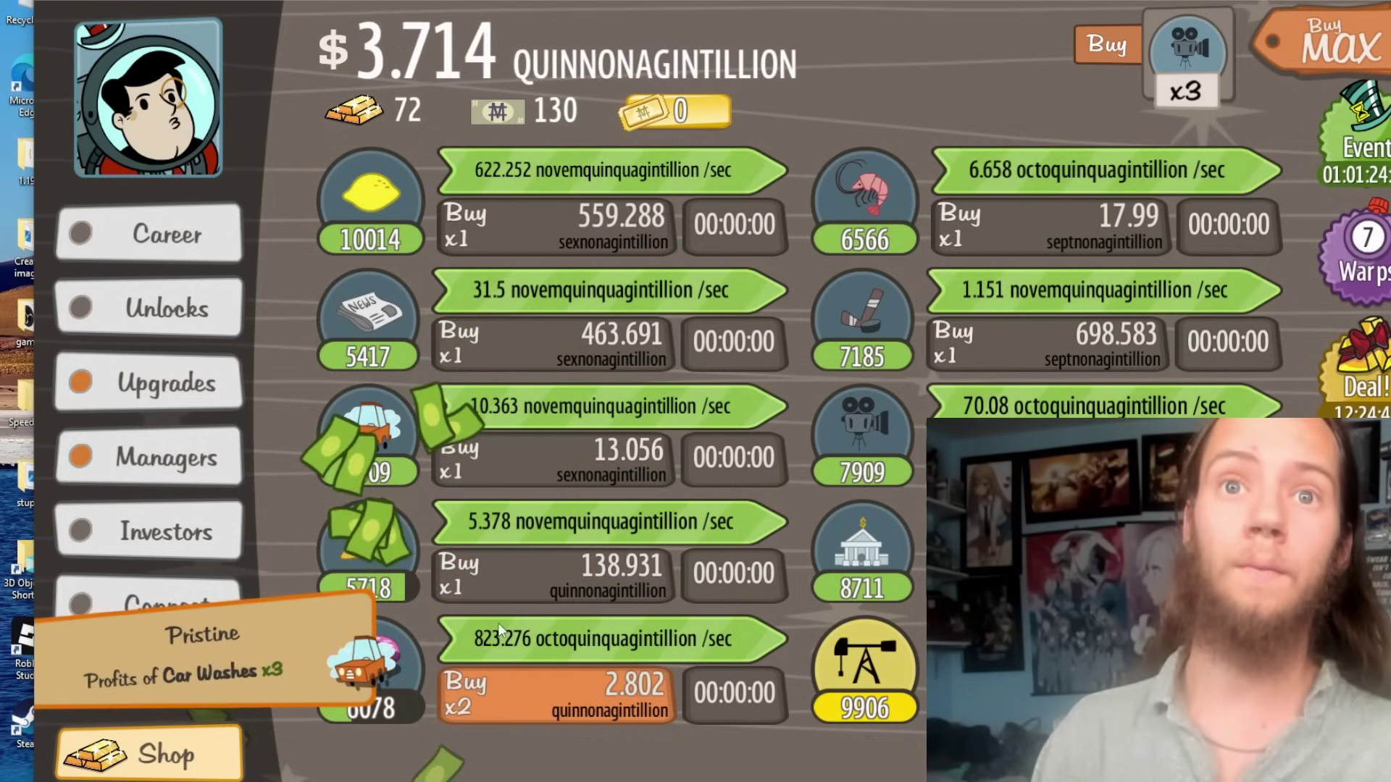
pyautogui.click(497, 697)
pyautogui.hotkey('alt', 'Tab')
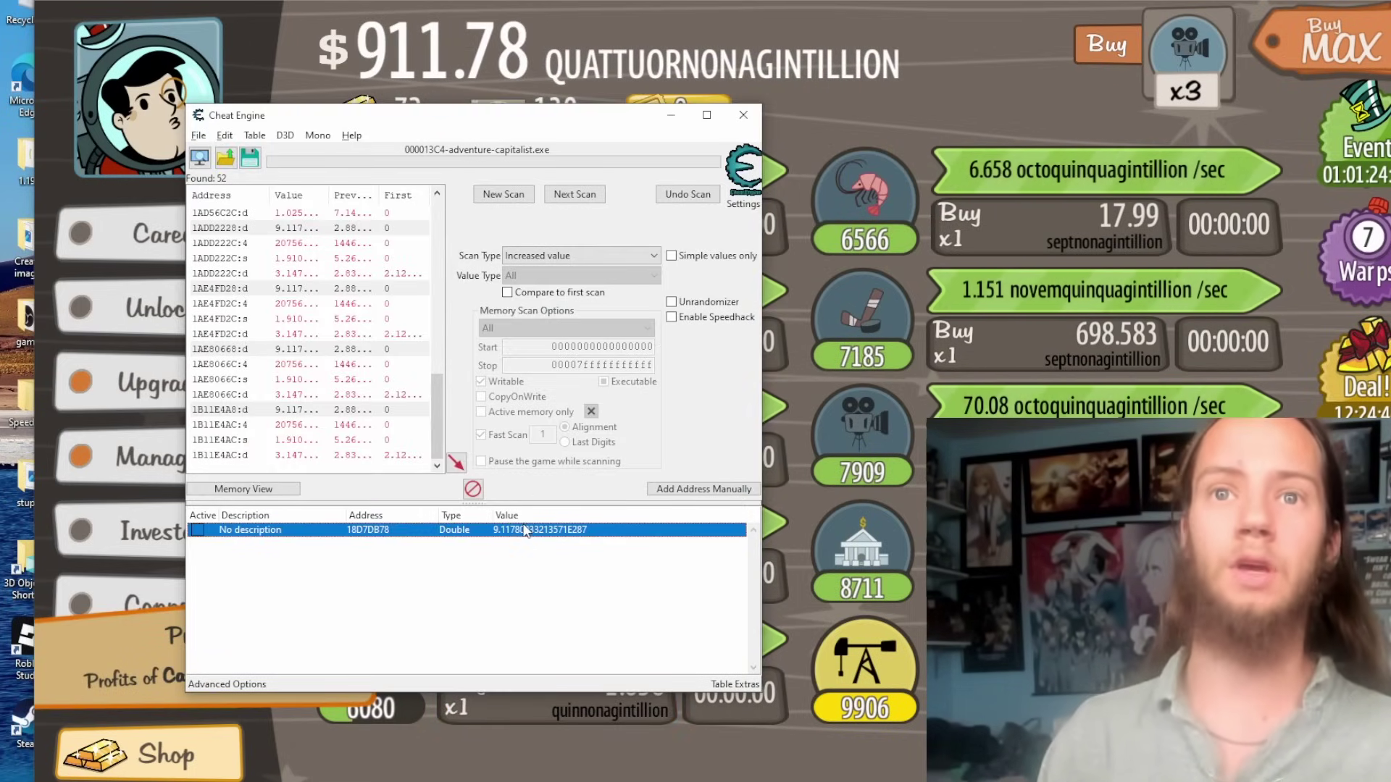